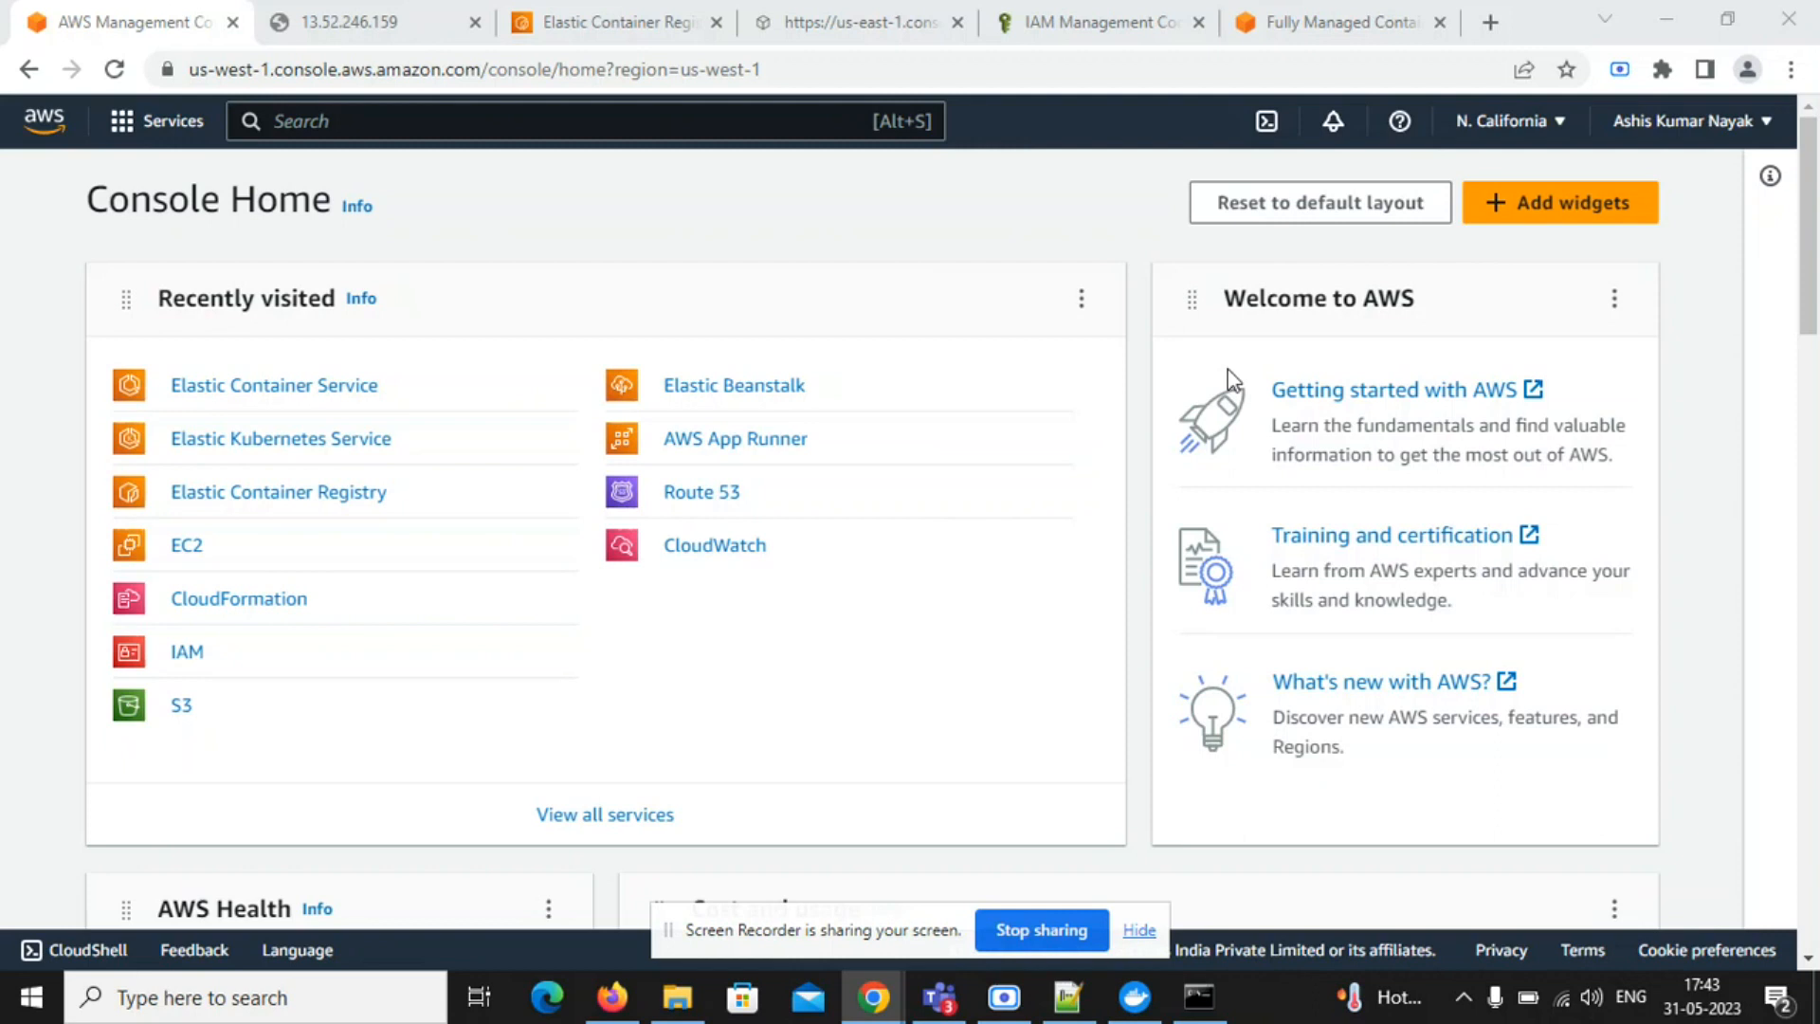
# - Open Elastic Container Service, and check the images of the public javawebapp repository in Elastic Container Registry
pyautogui.click(323, 385)
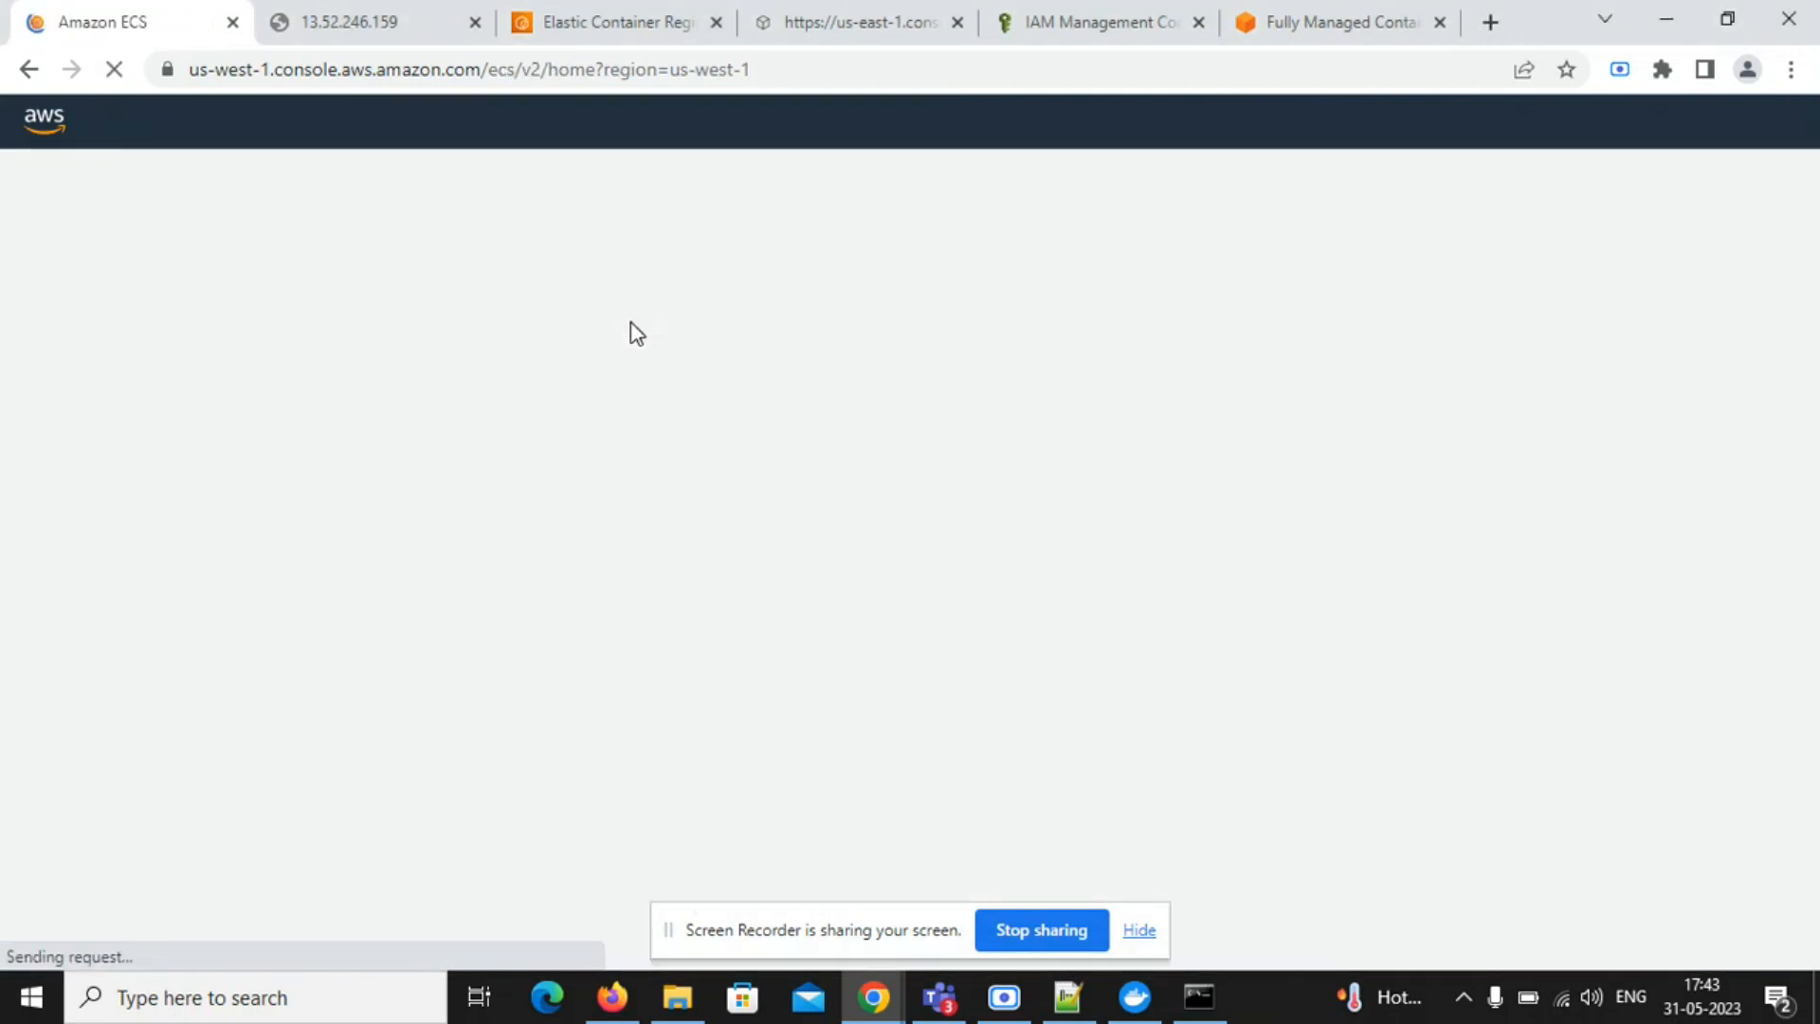
pyautogui.click(595, 4)
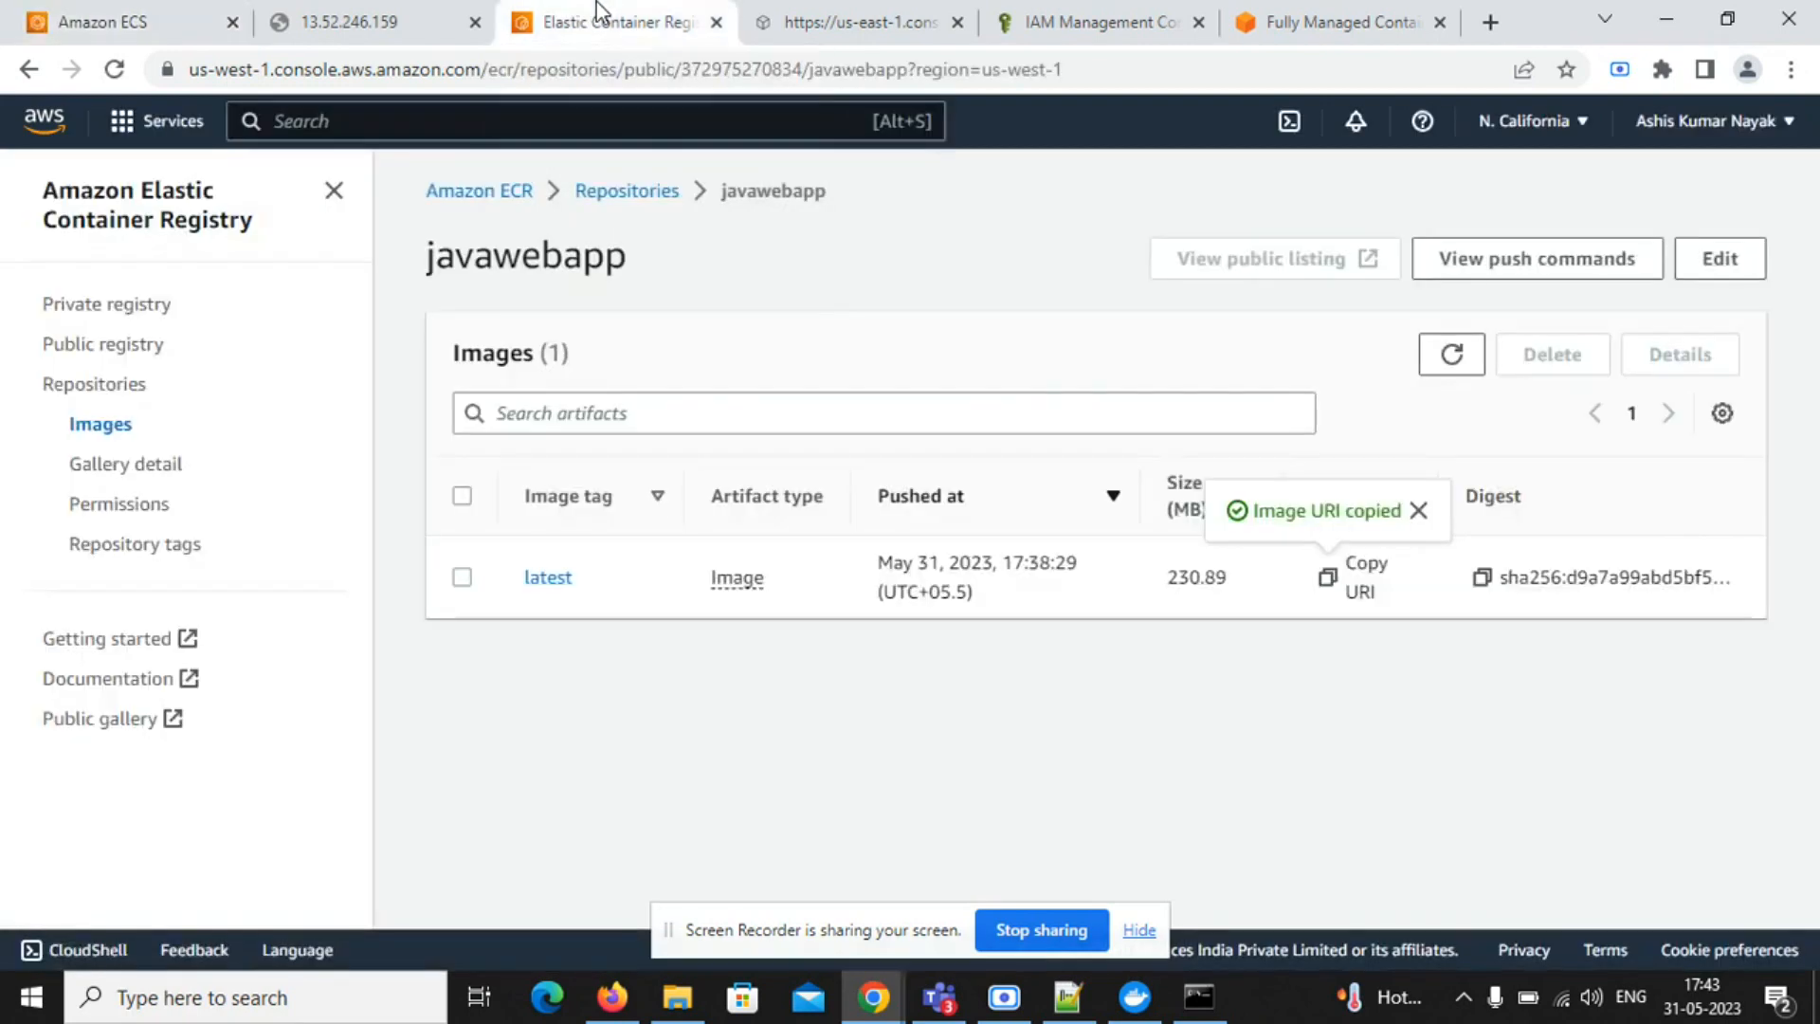
pyautogui.click(637, 193)
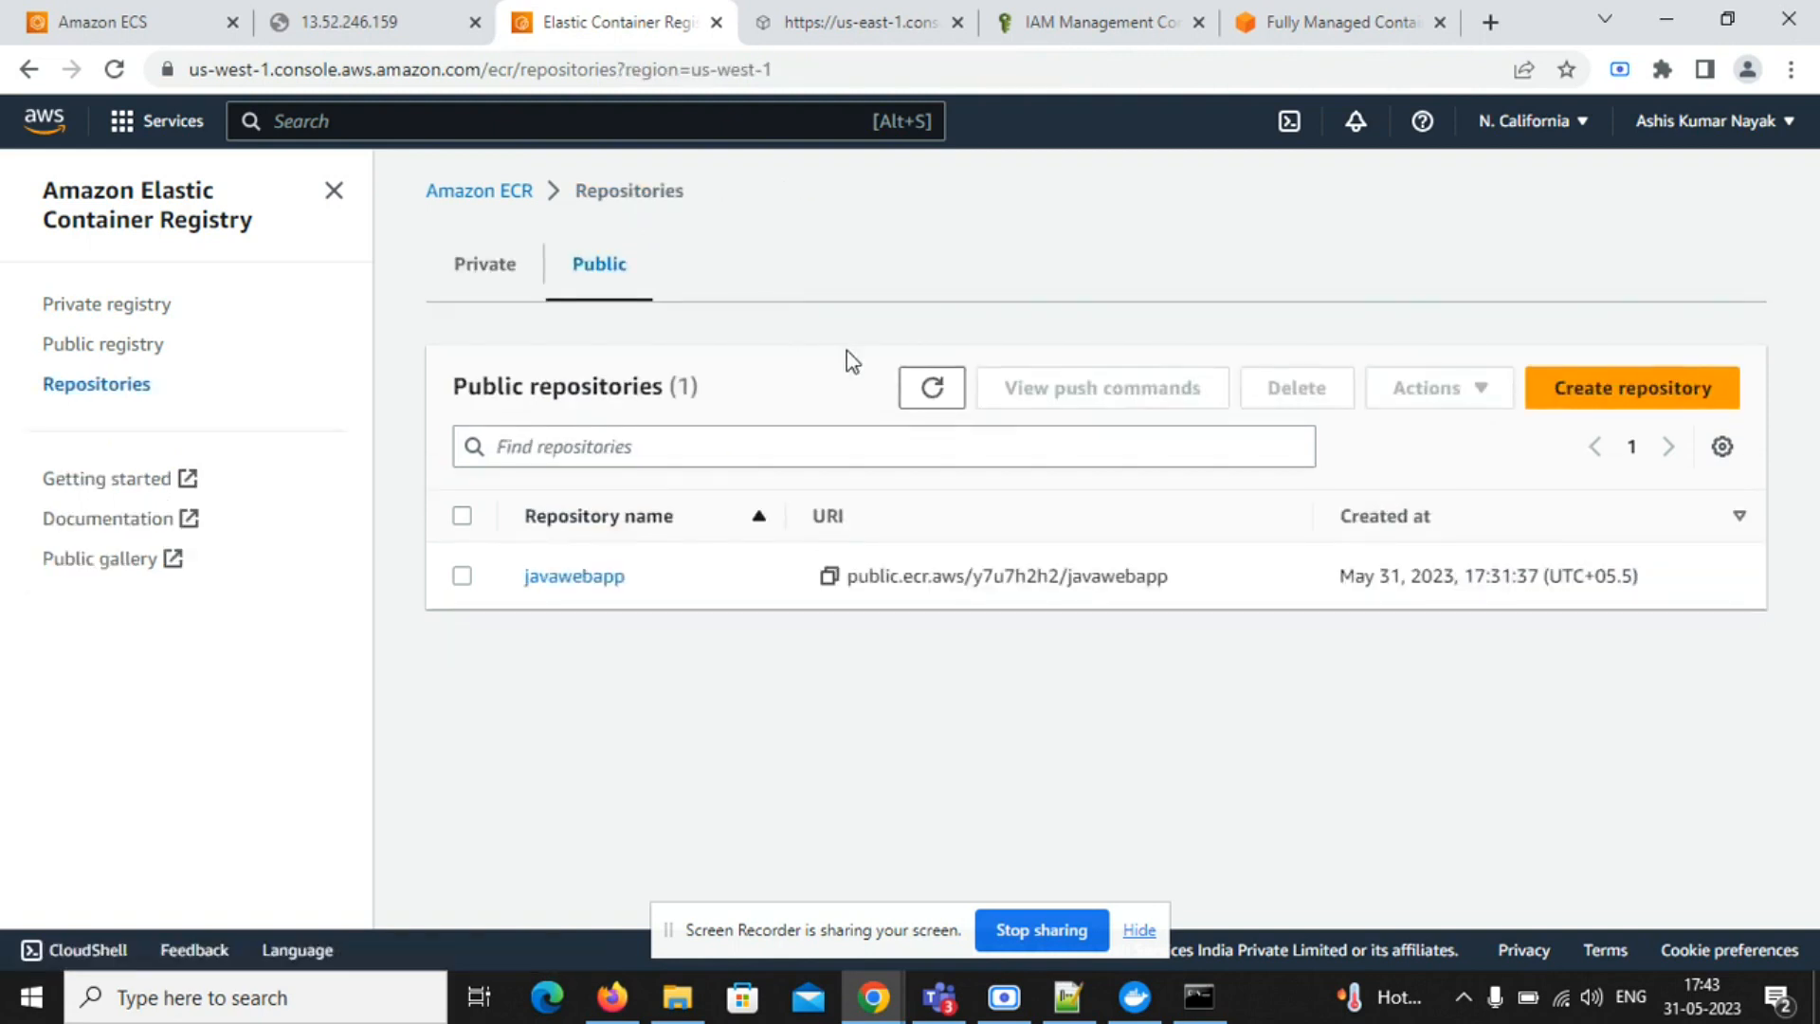
pyautogui.click(591, 580)
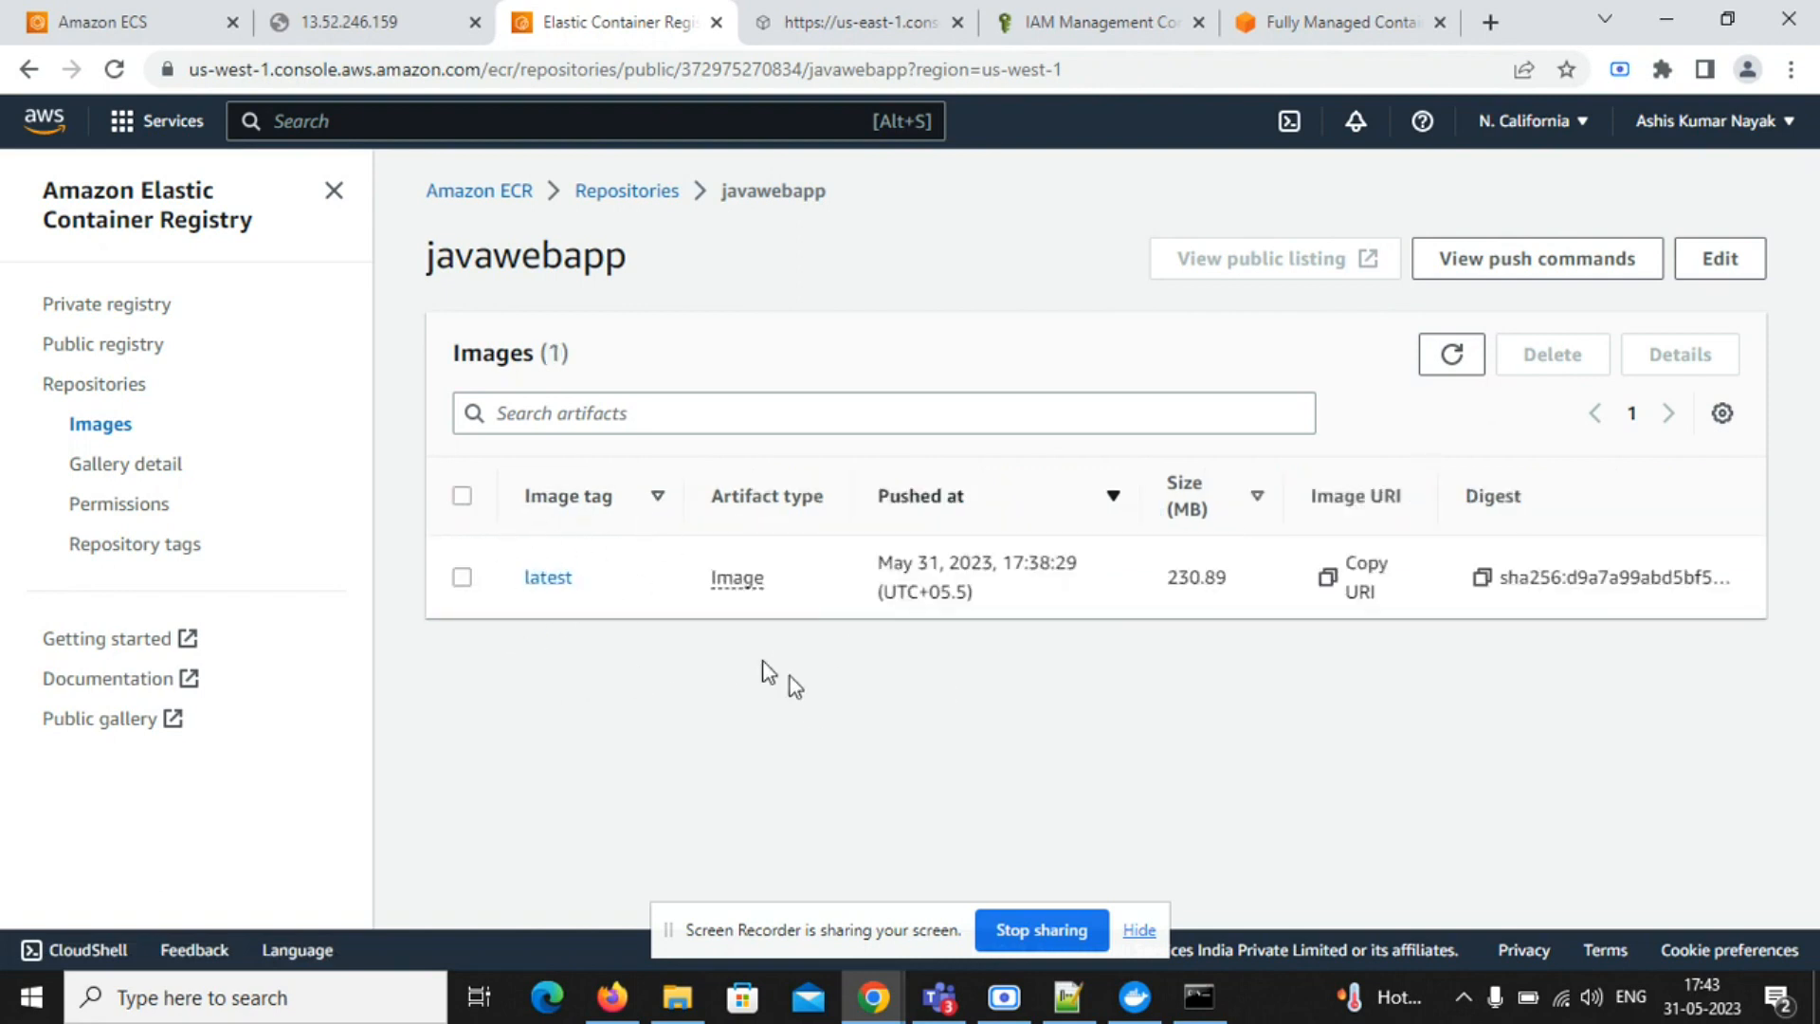
# - Start a new cluster in Elastic Container Service and name it demo-java-app-cluster
pyautogui.click(91, 12)
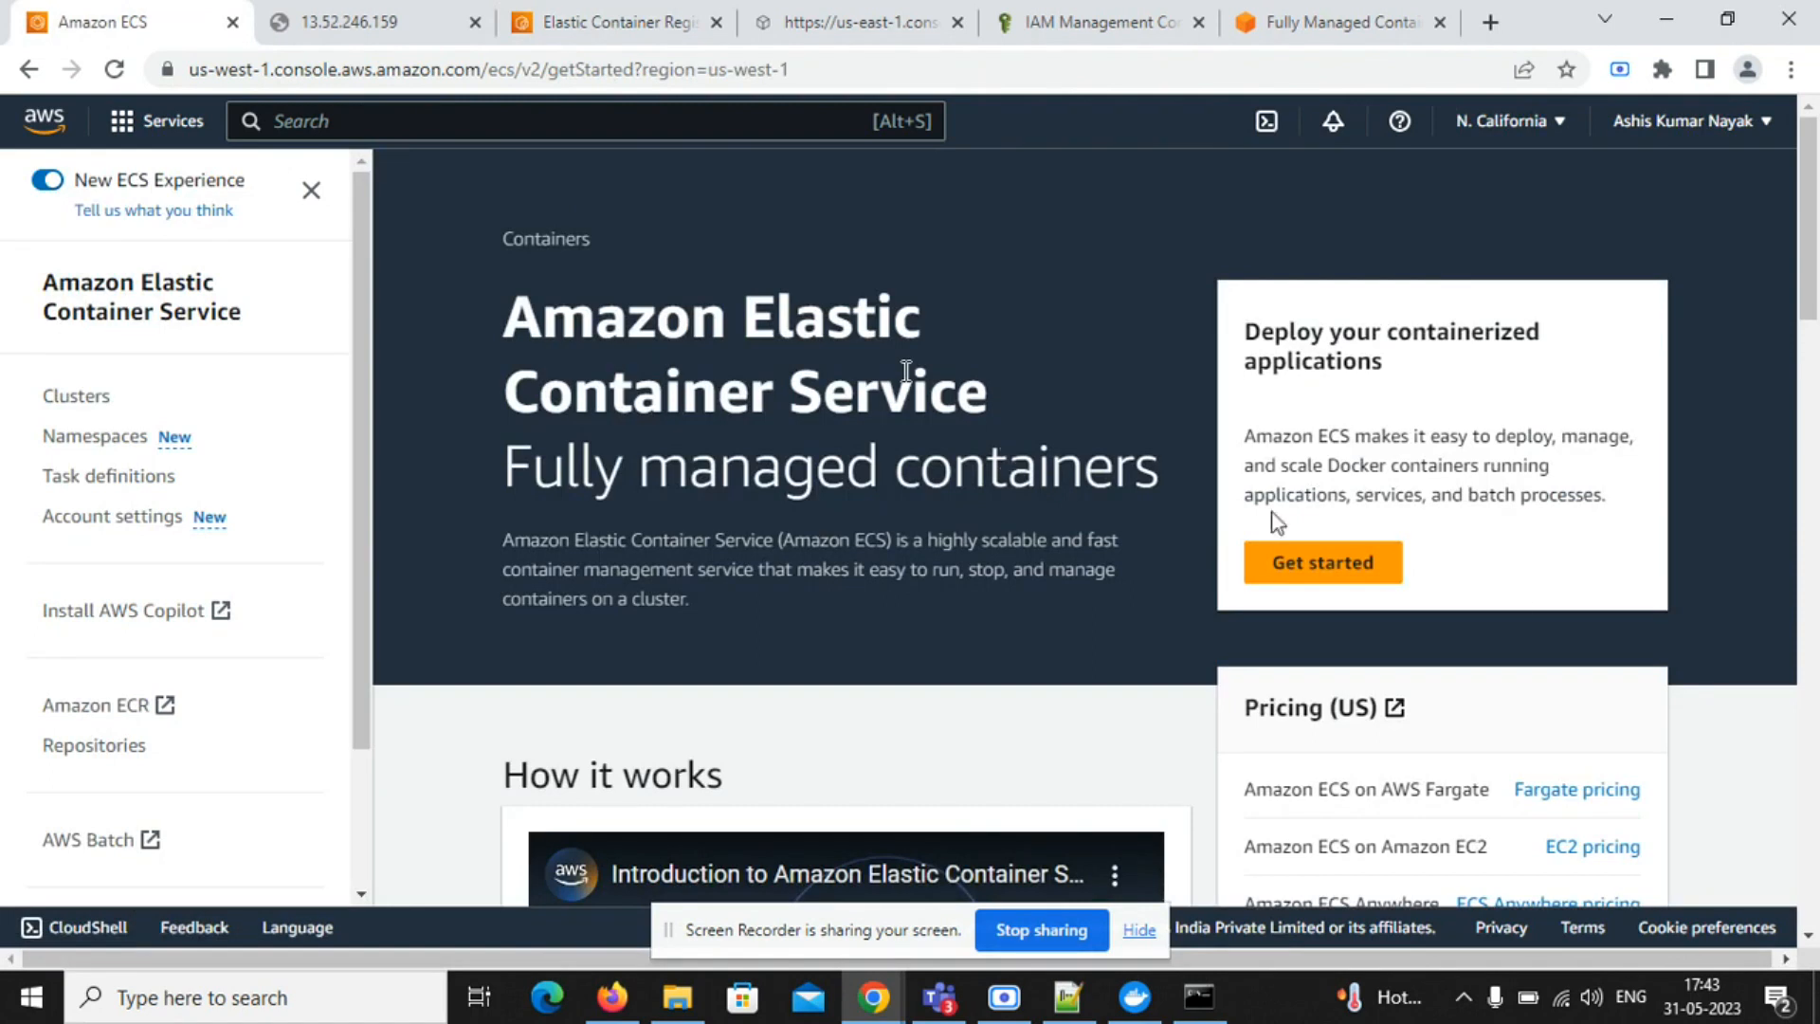
pyautogui.click(1331, 577)
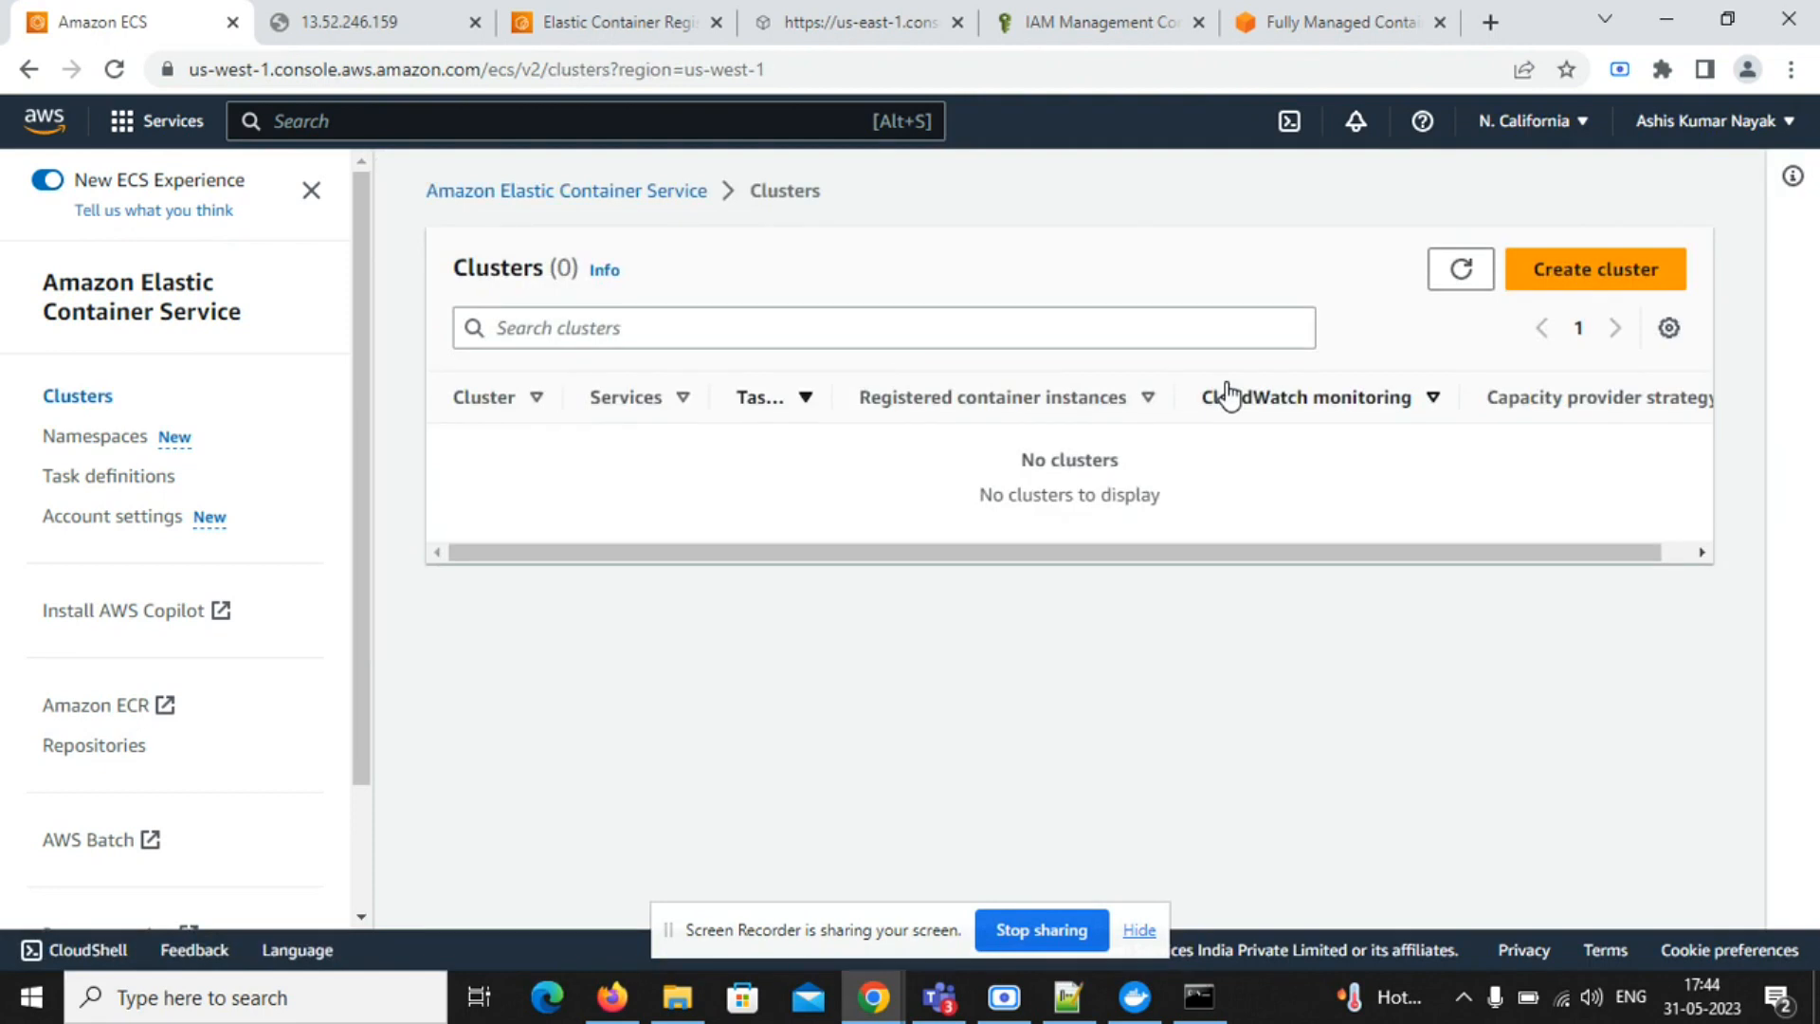
pyautogui.click(1574, 275)
pyautogui.click(778, 534)
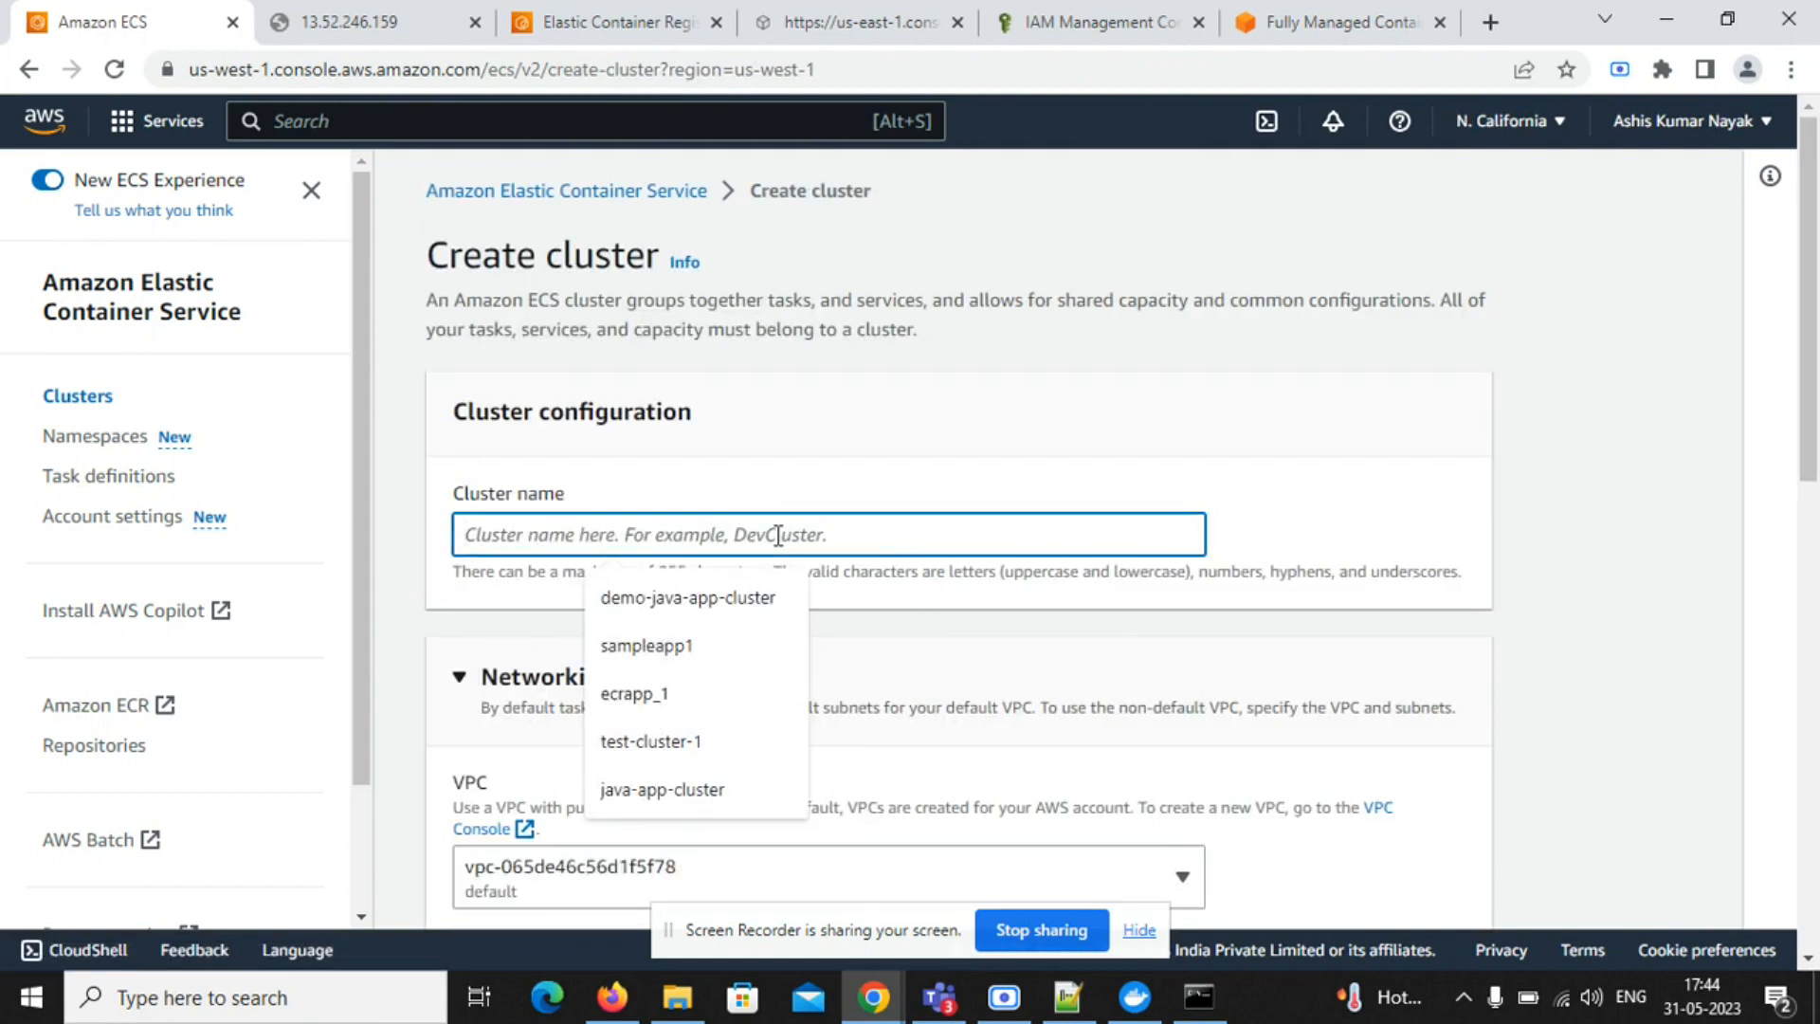
pyautogui.press('Down')
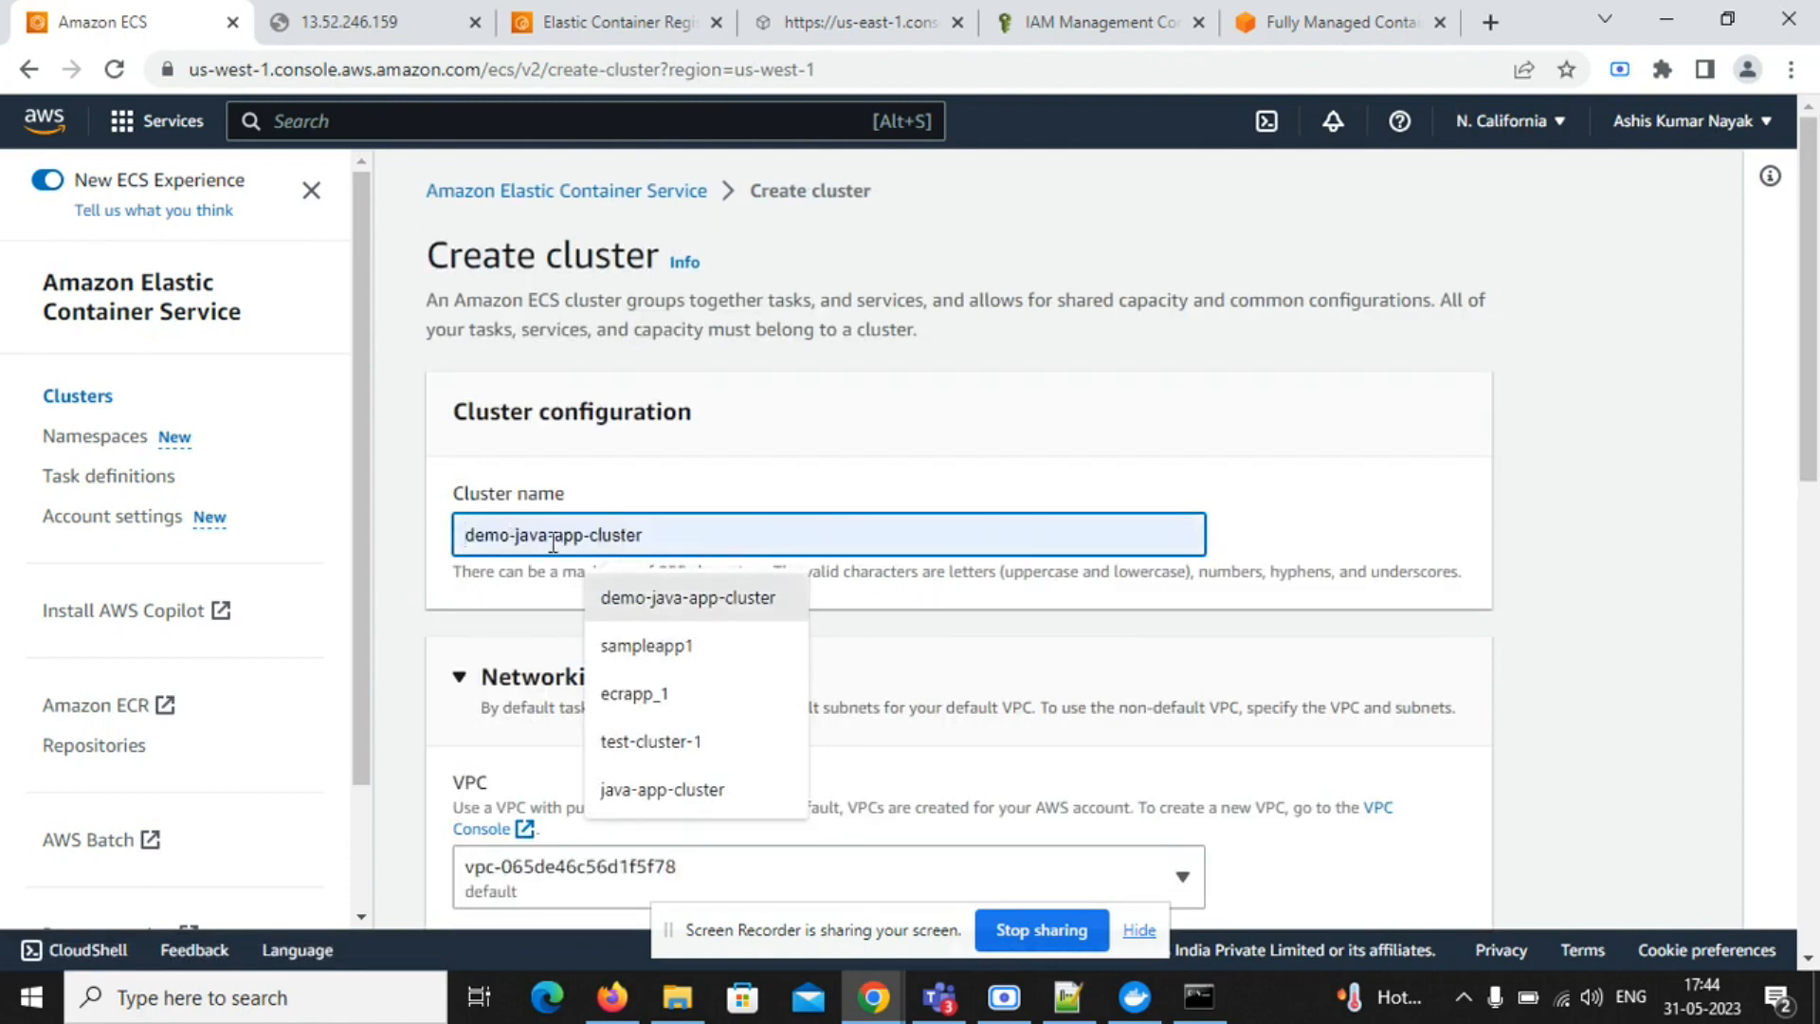
pyautogui.click(1340, 518)
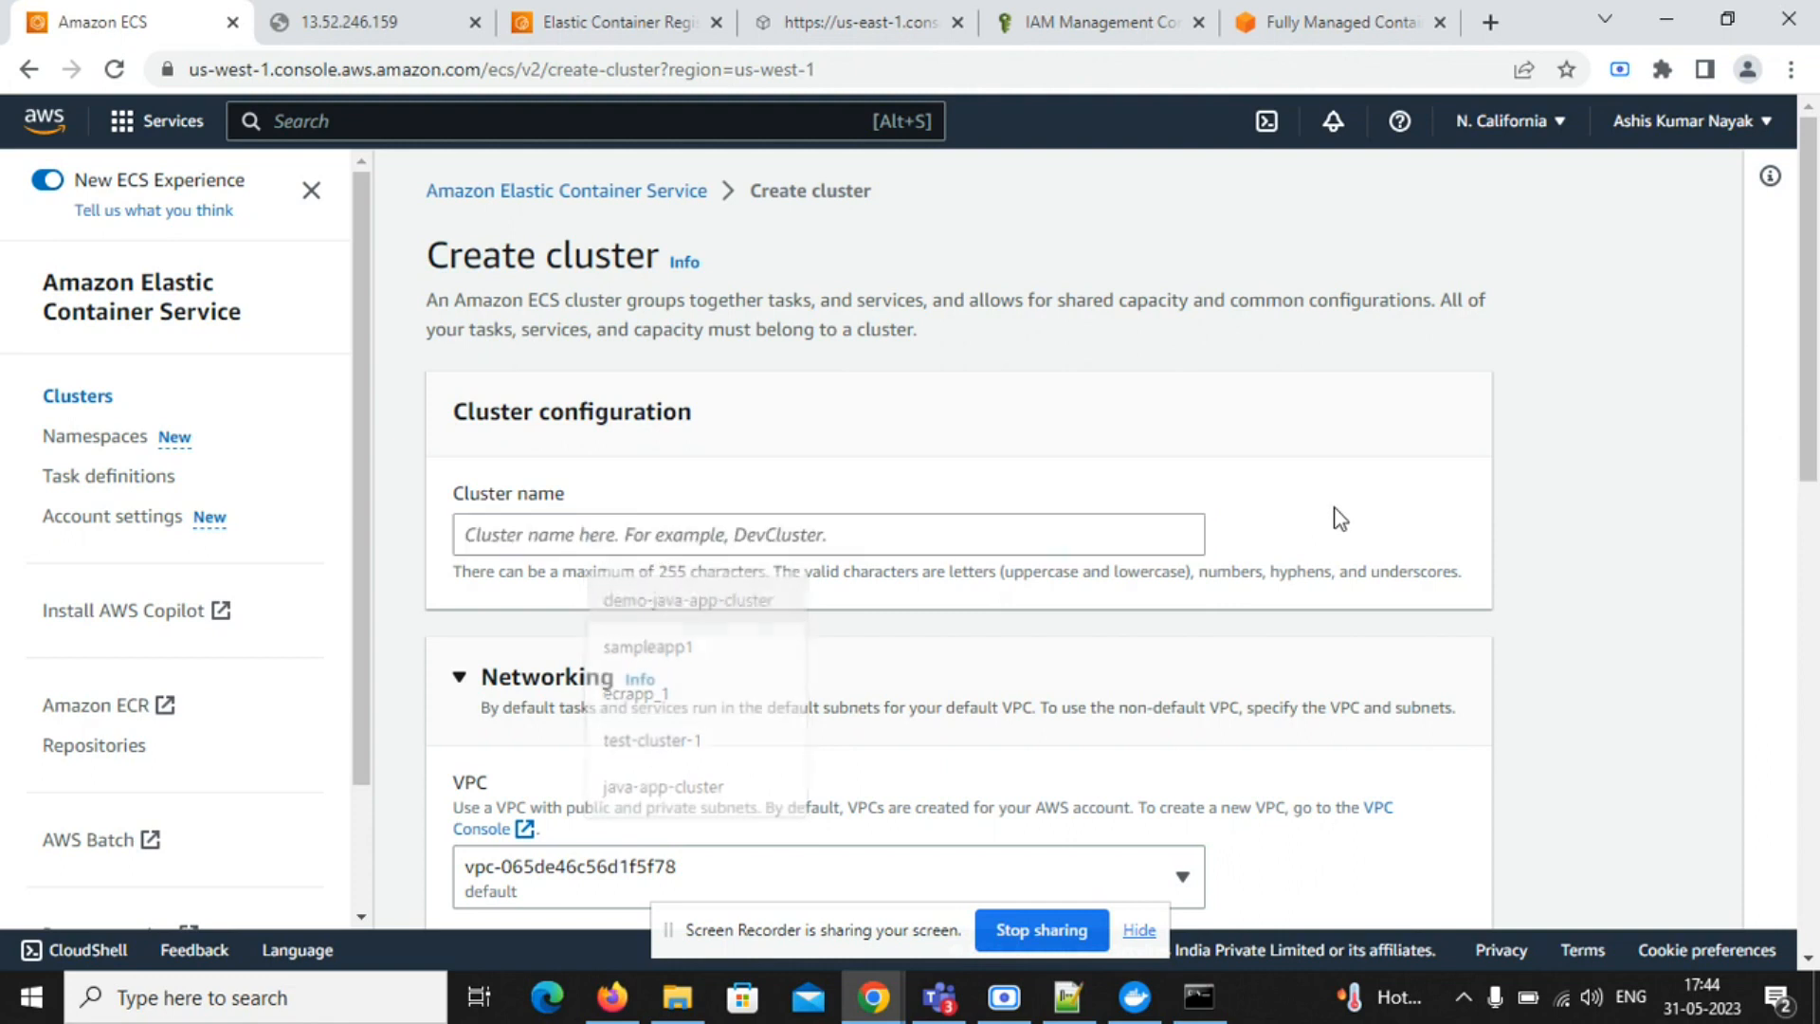
pyautogui.click(1066, 527)
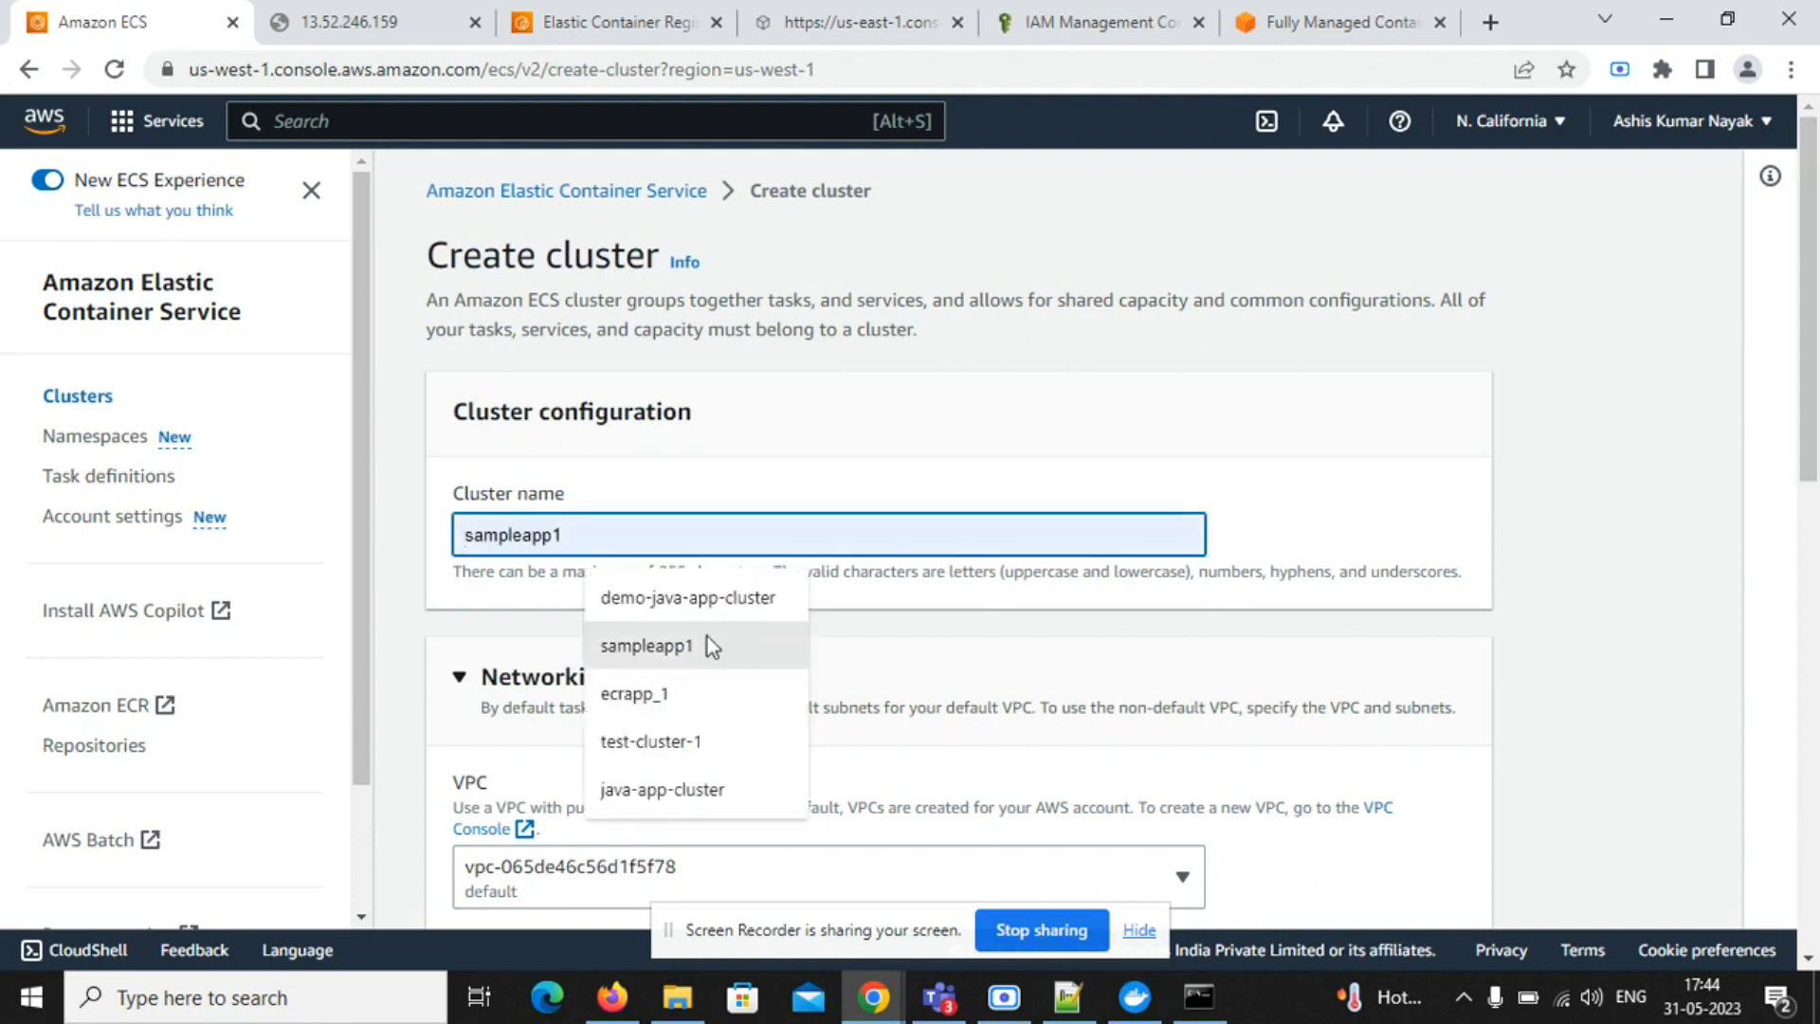
pyautogui.click(685, 601)
pyautogui.click(1315, 515)
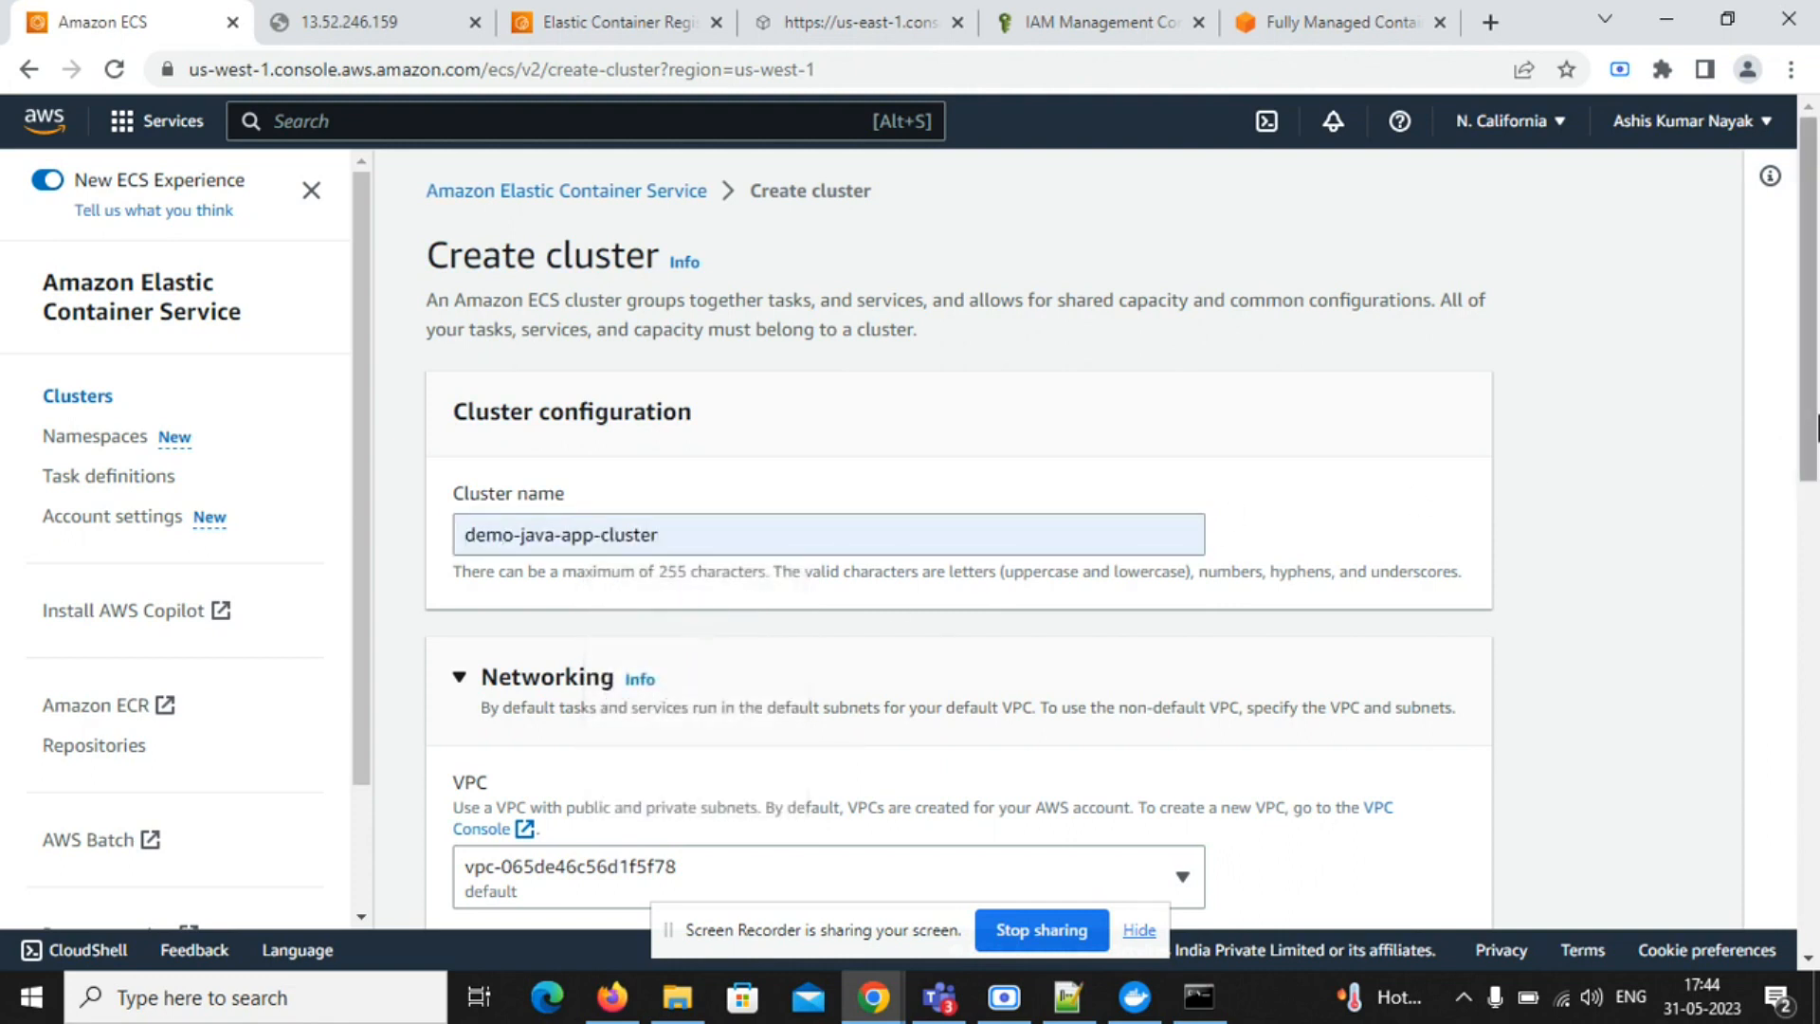
# - Review the new cluster's VPC, subnets, default namespace and infrastructure options
pyautogui.scroll(-4, 1068, 471)
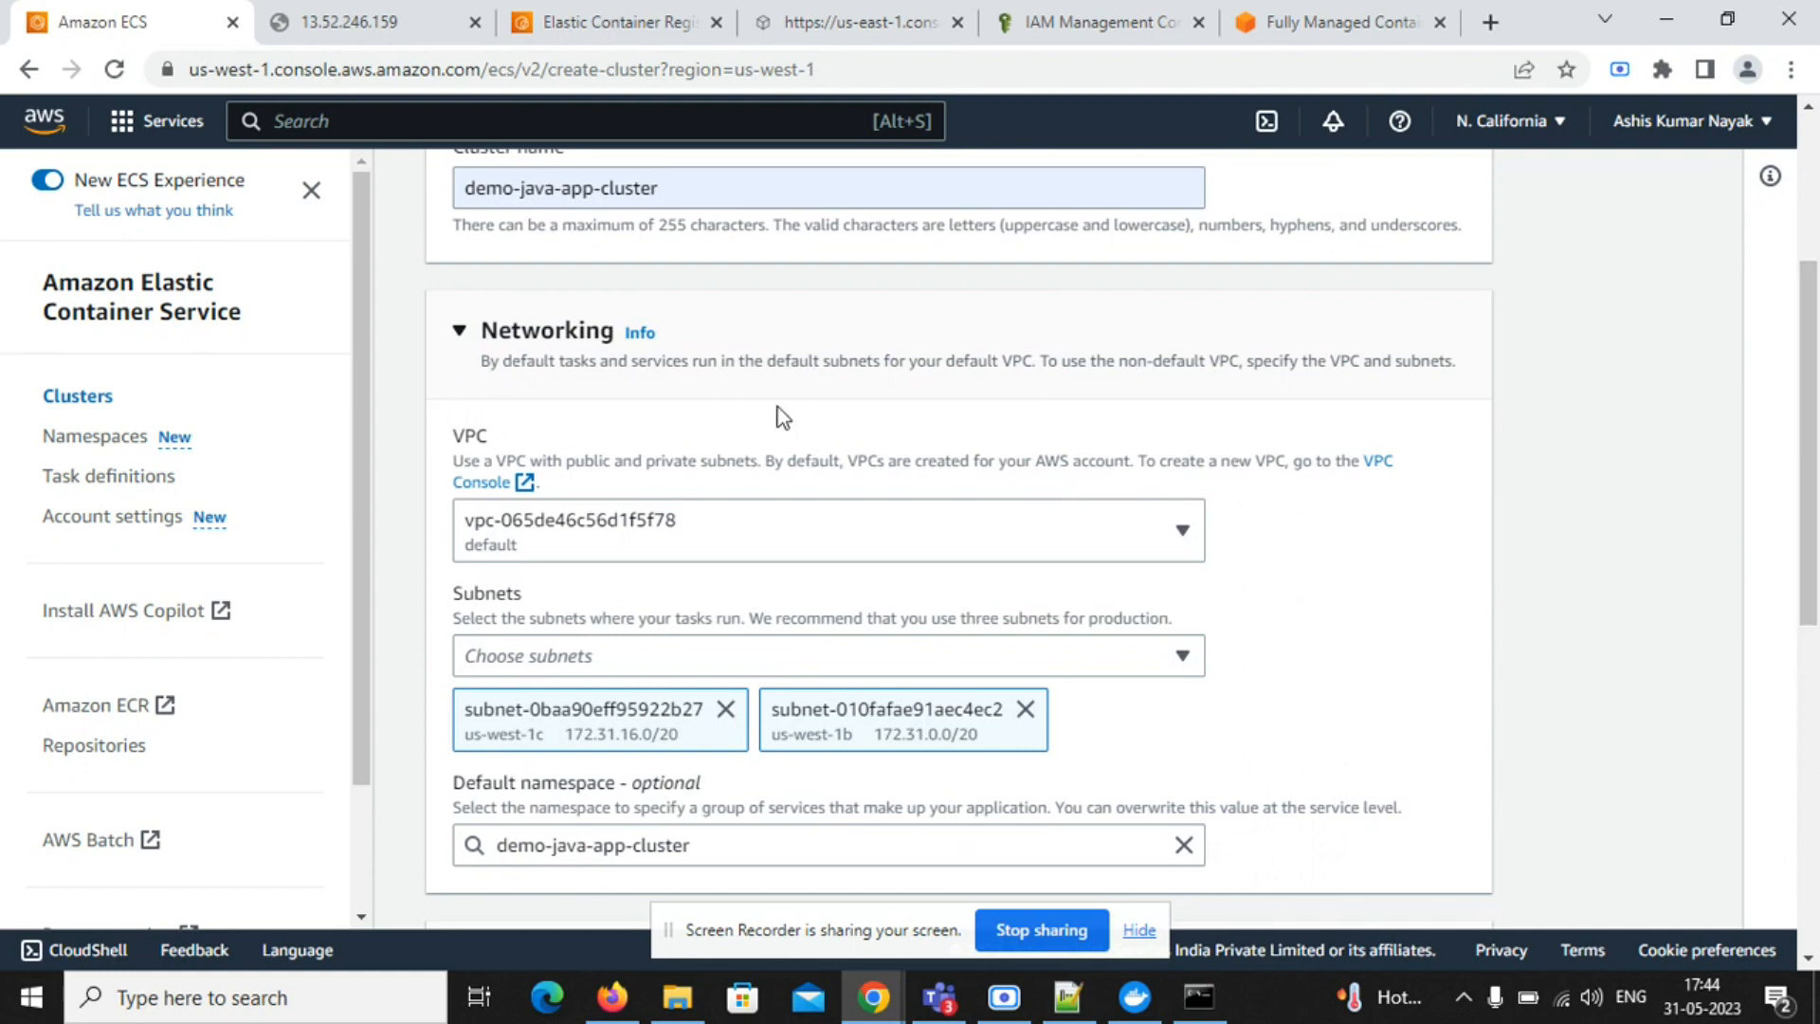
pyautogui.click(1042, 551)
pyautogui.click(1332, 557)
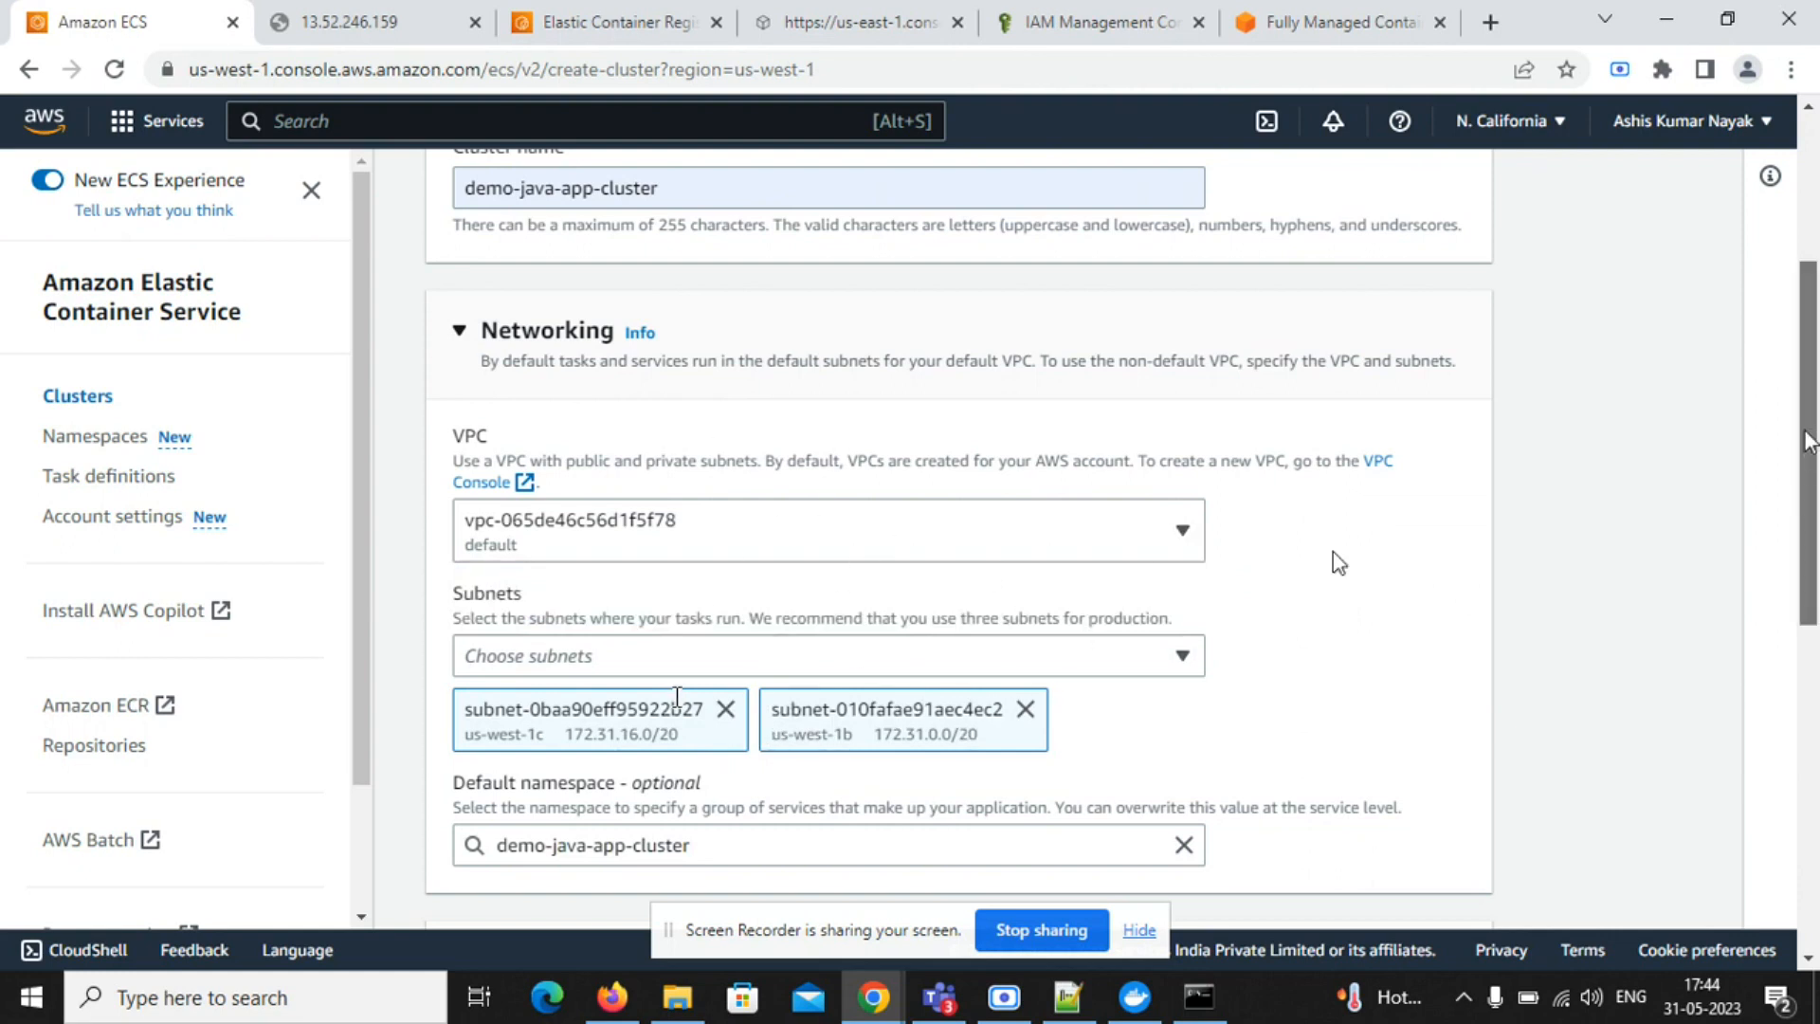
pyautogui.scroll(-2, 1810, 473)
pyautogui.moveTo(1812, 478); pyautogui.dragTo(1815, 529)
pyautogui.scroll(-1, 1815, 528)
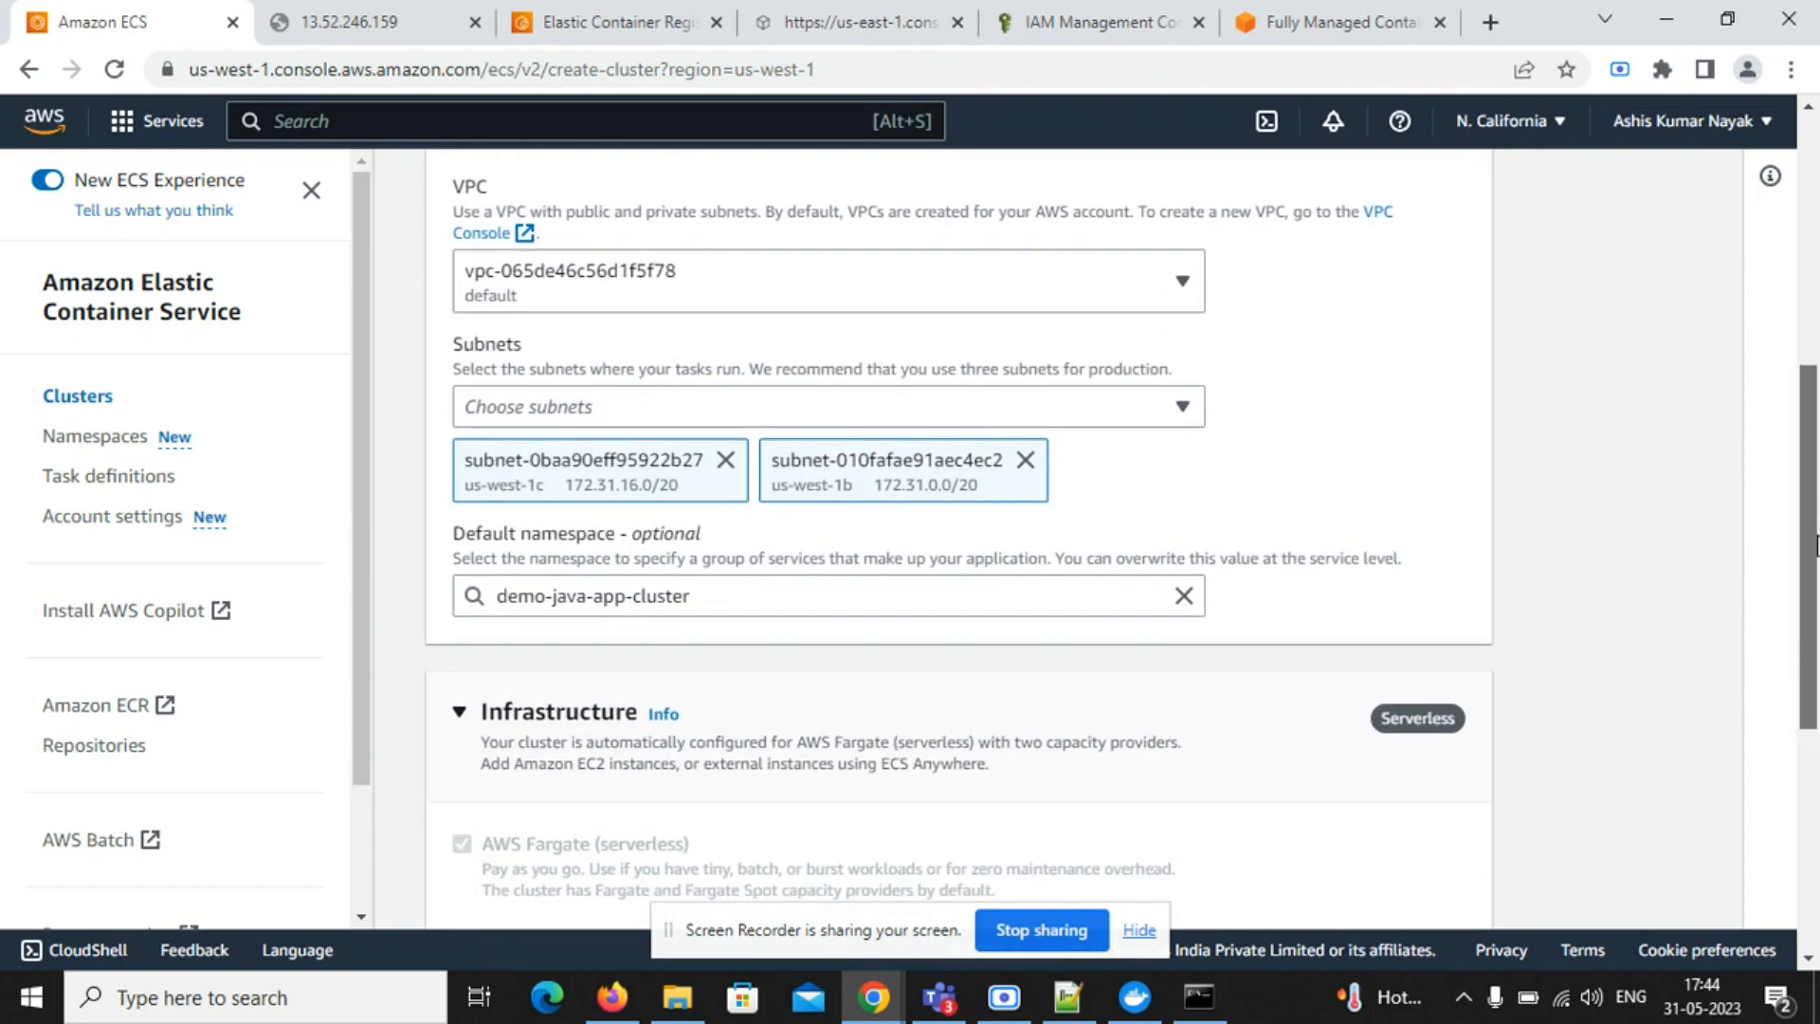
pyautogui.scroll(-5, 1816, 499)
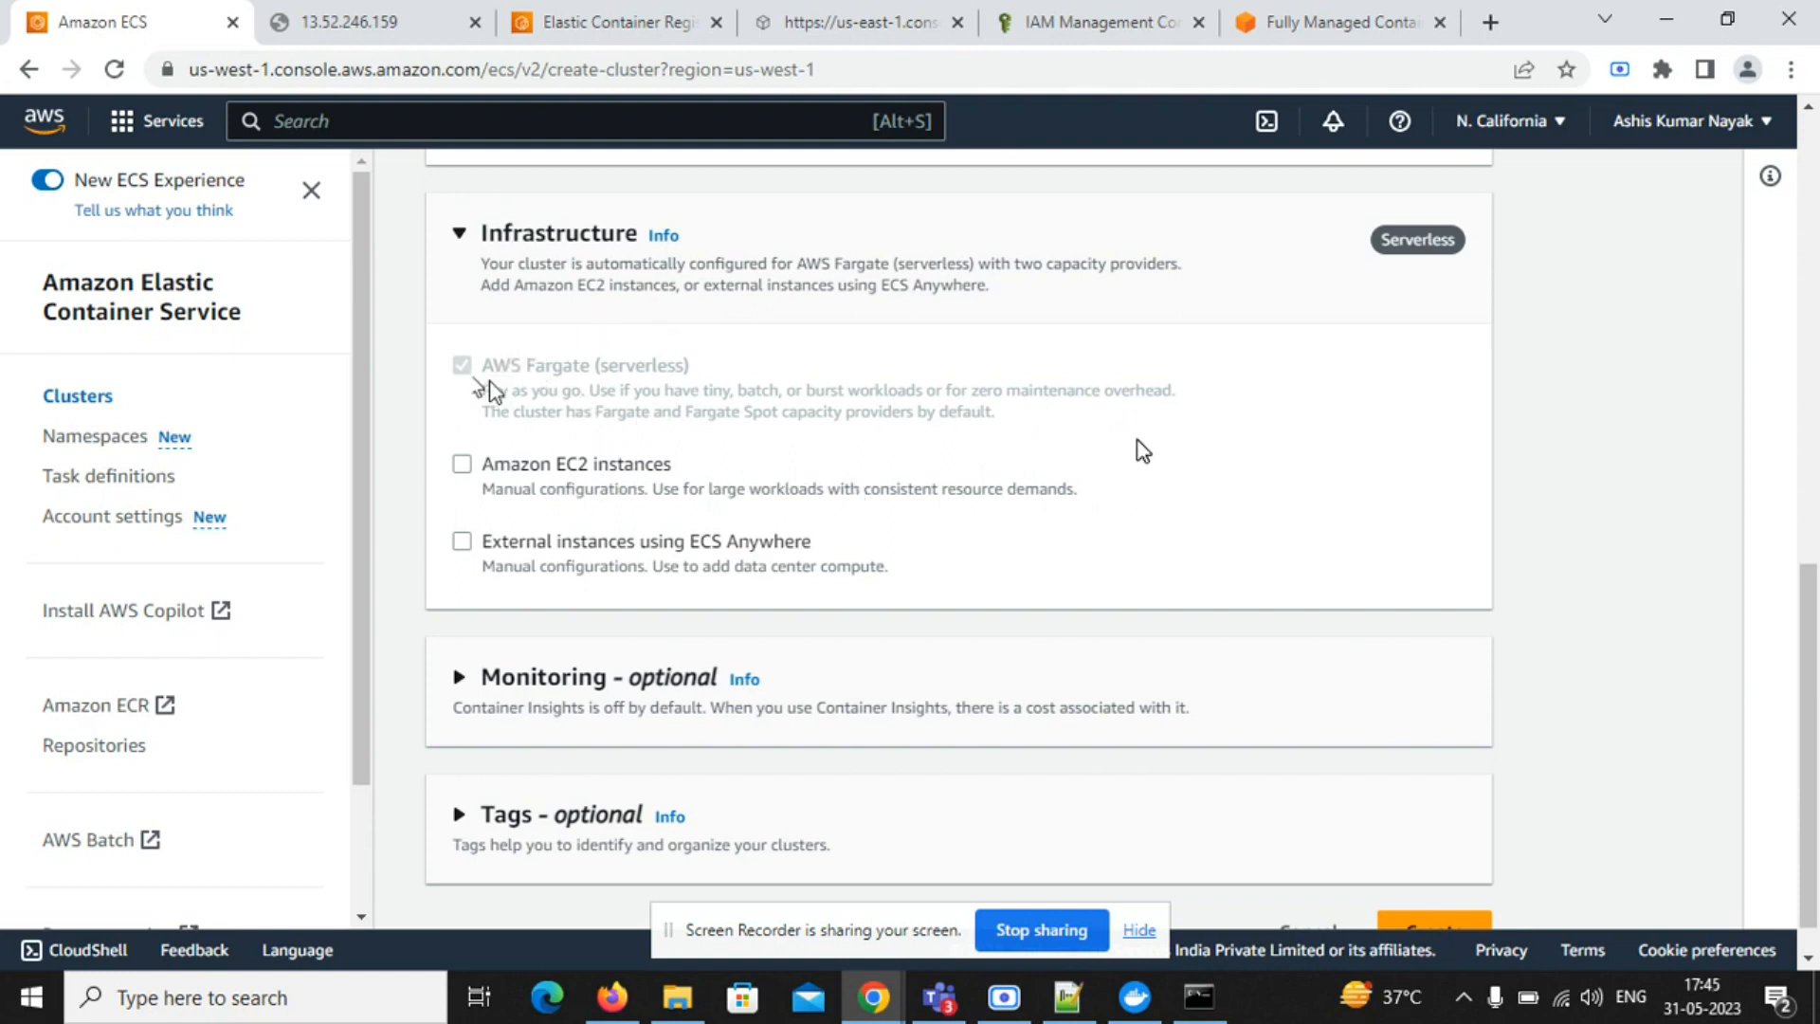
# - Expand the cluster's optional monitoring and tags settings, and create the cluster with the default options
pyautogui.scroll(-1, 1811, 711)
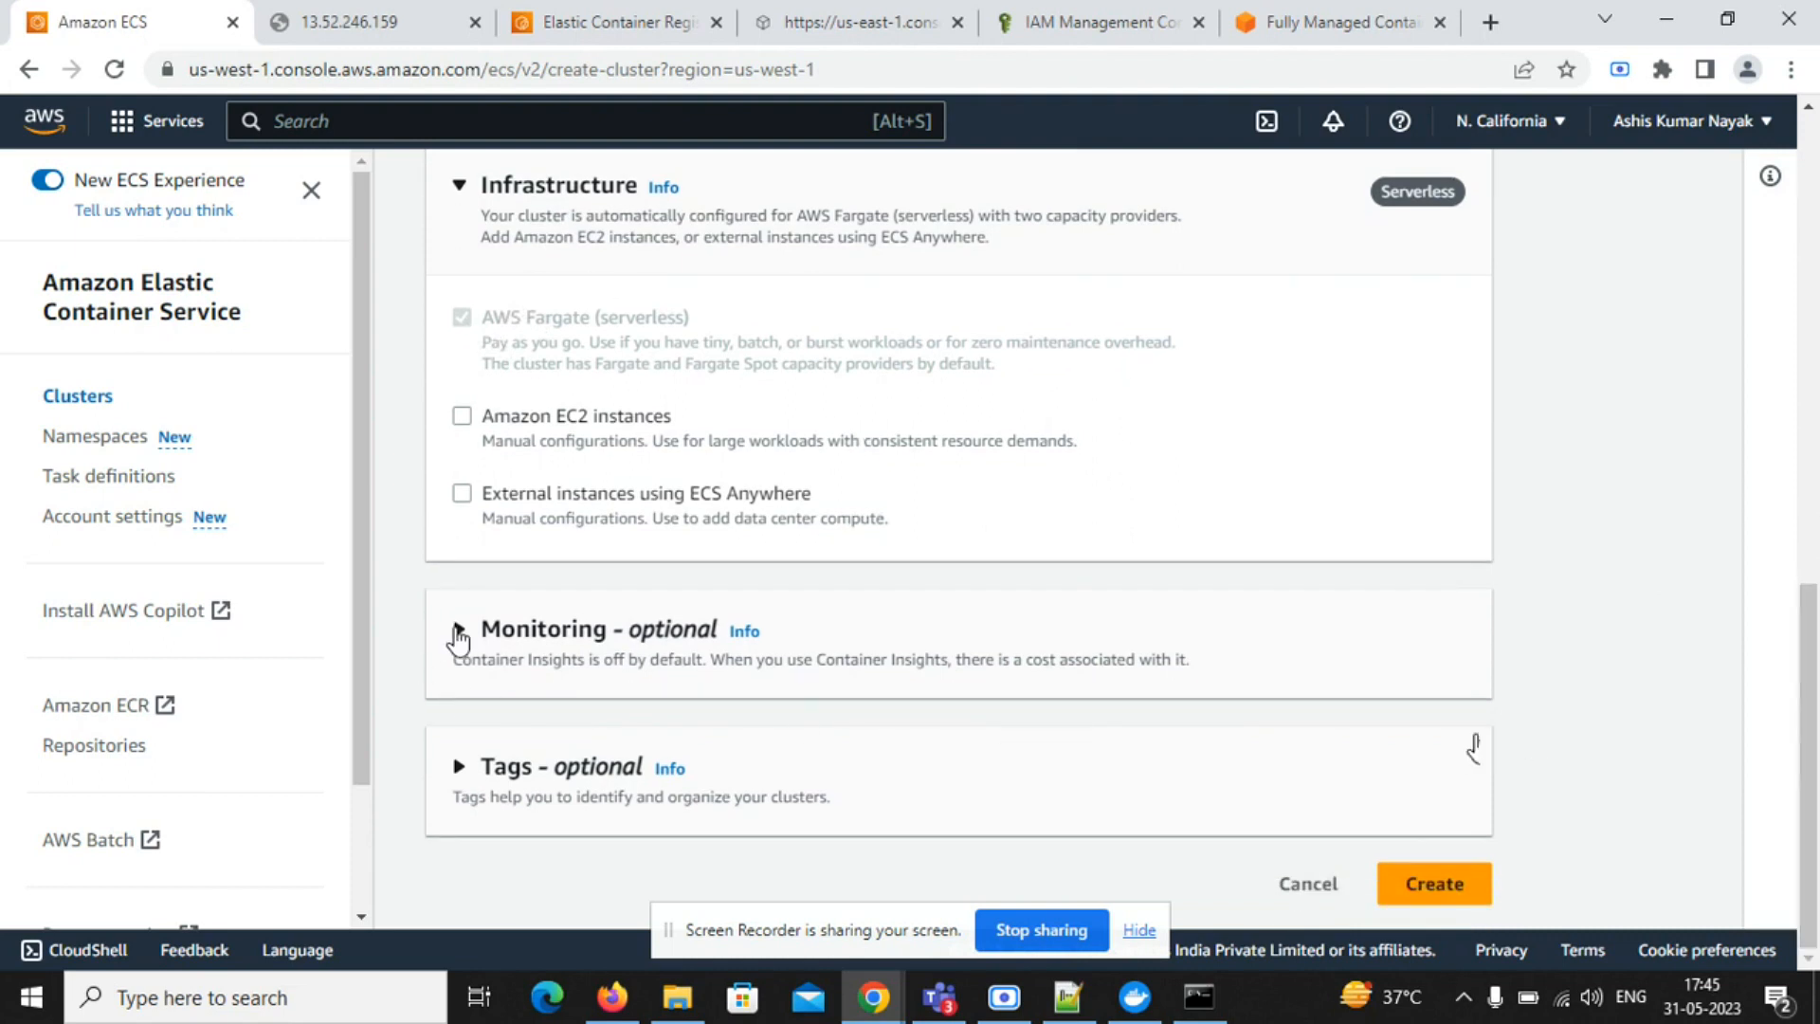
pyautogui.click(459, 629)
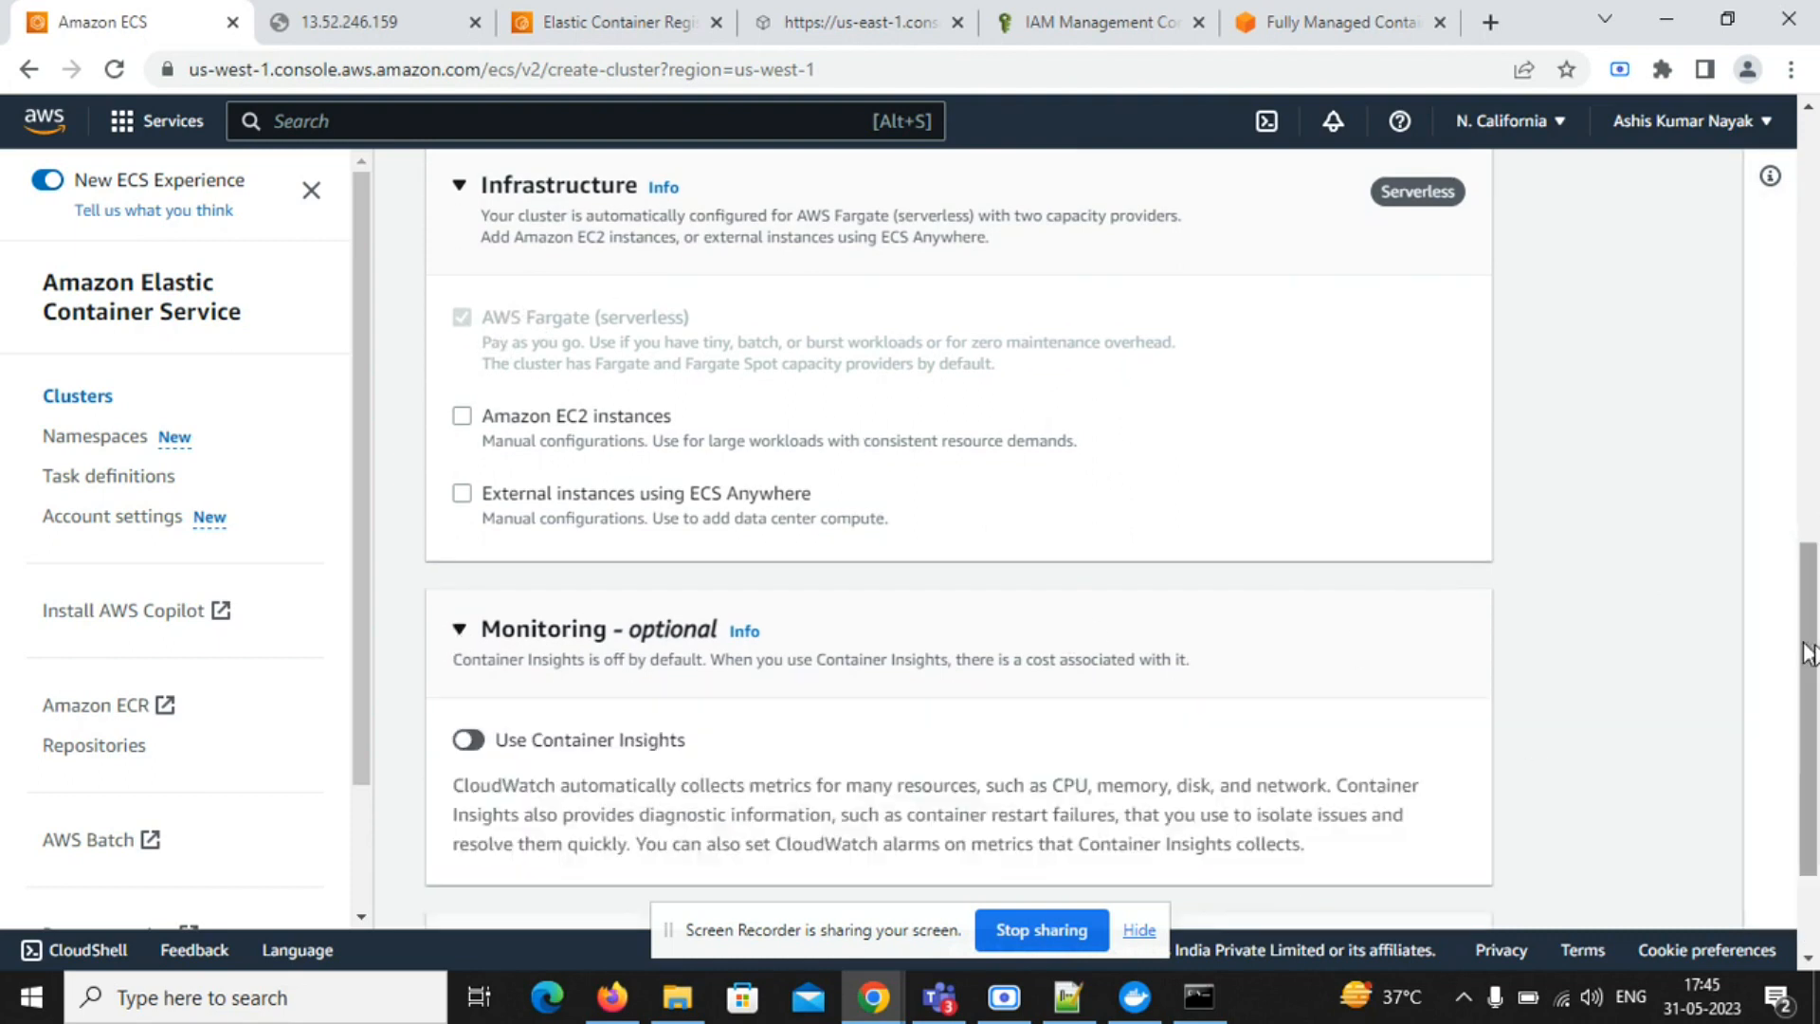
pyautogui.scroll(-2, 1815, 749)
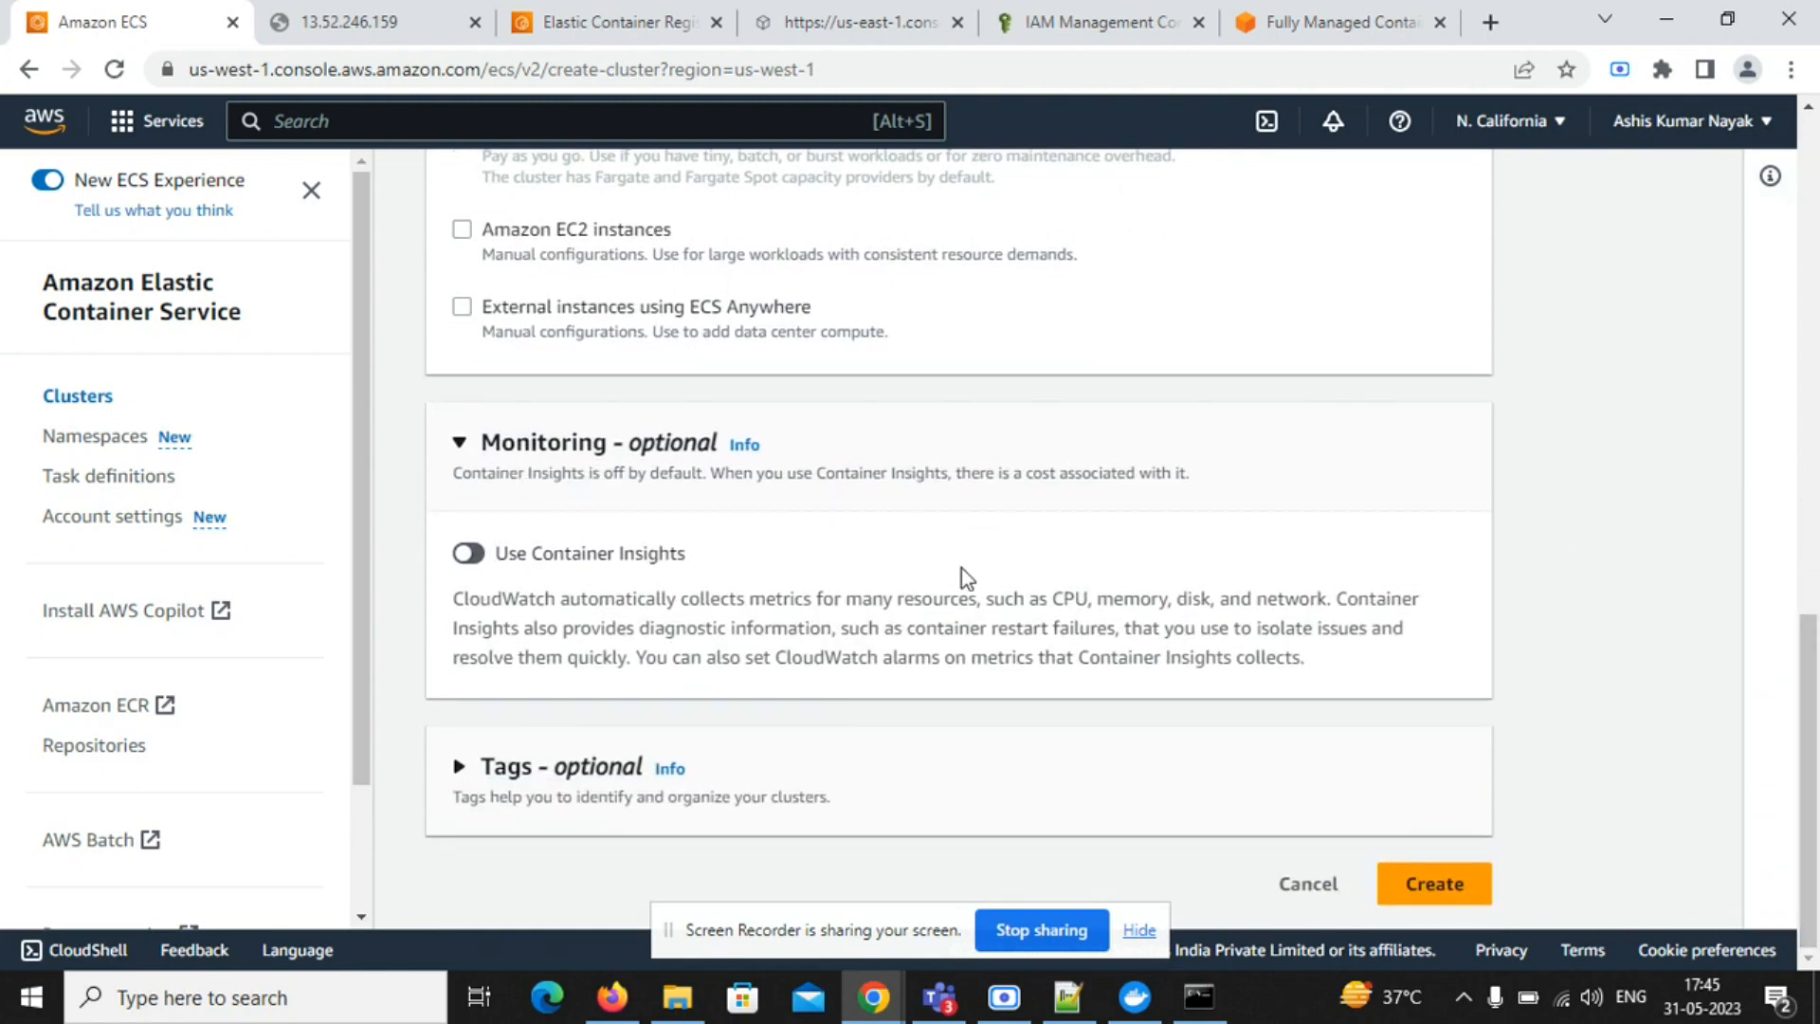
pyautogui.click(466, 787)
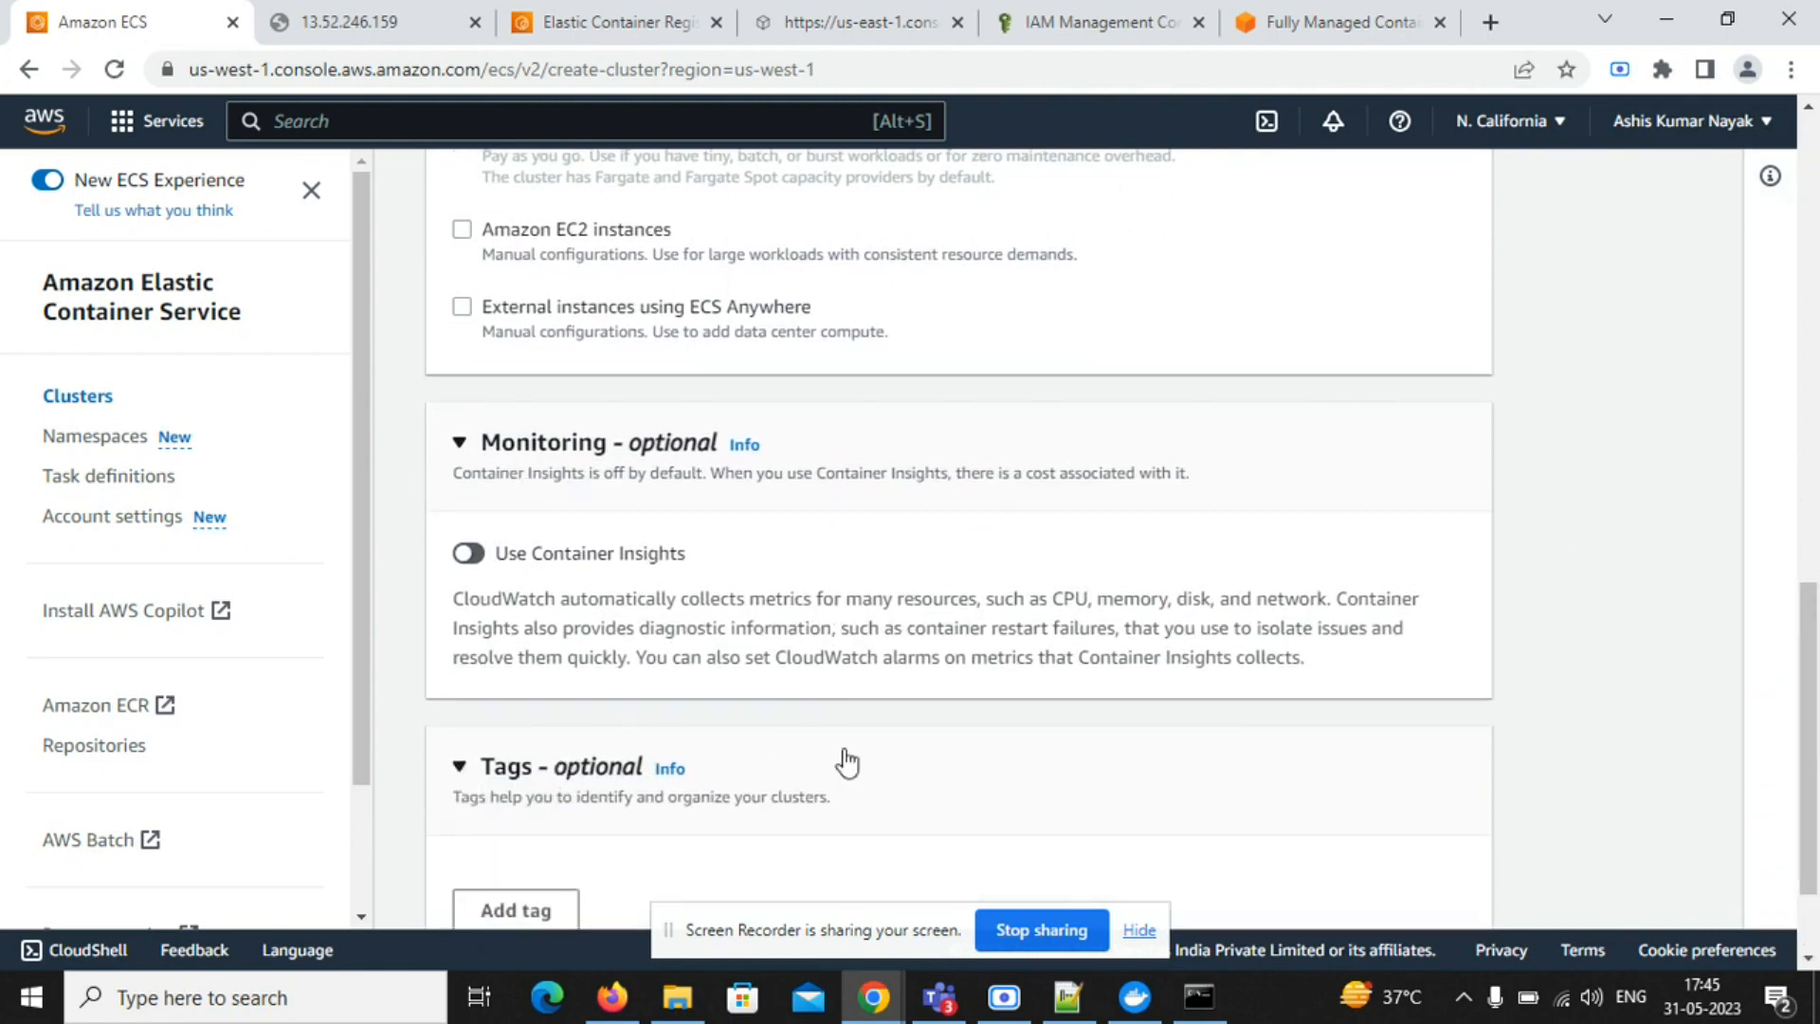
pyautogui.scroll(-3, 1641, 679)
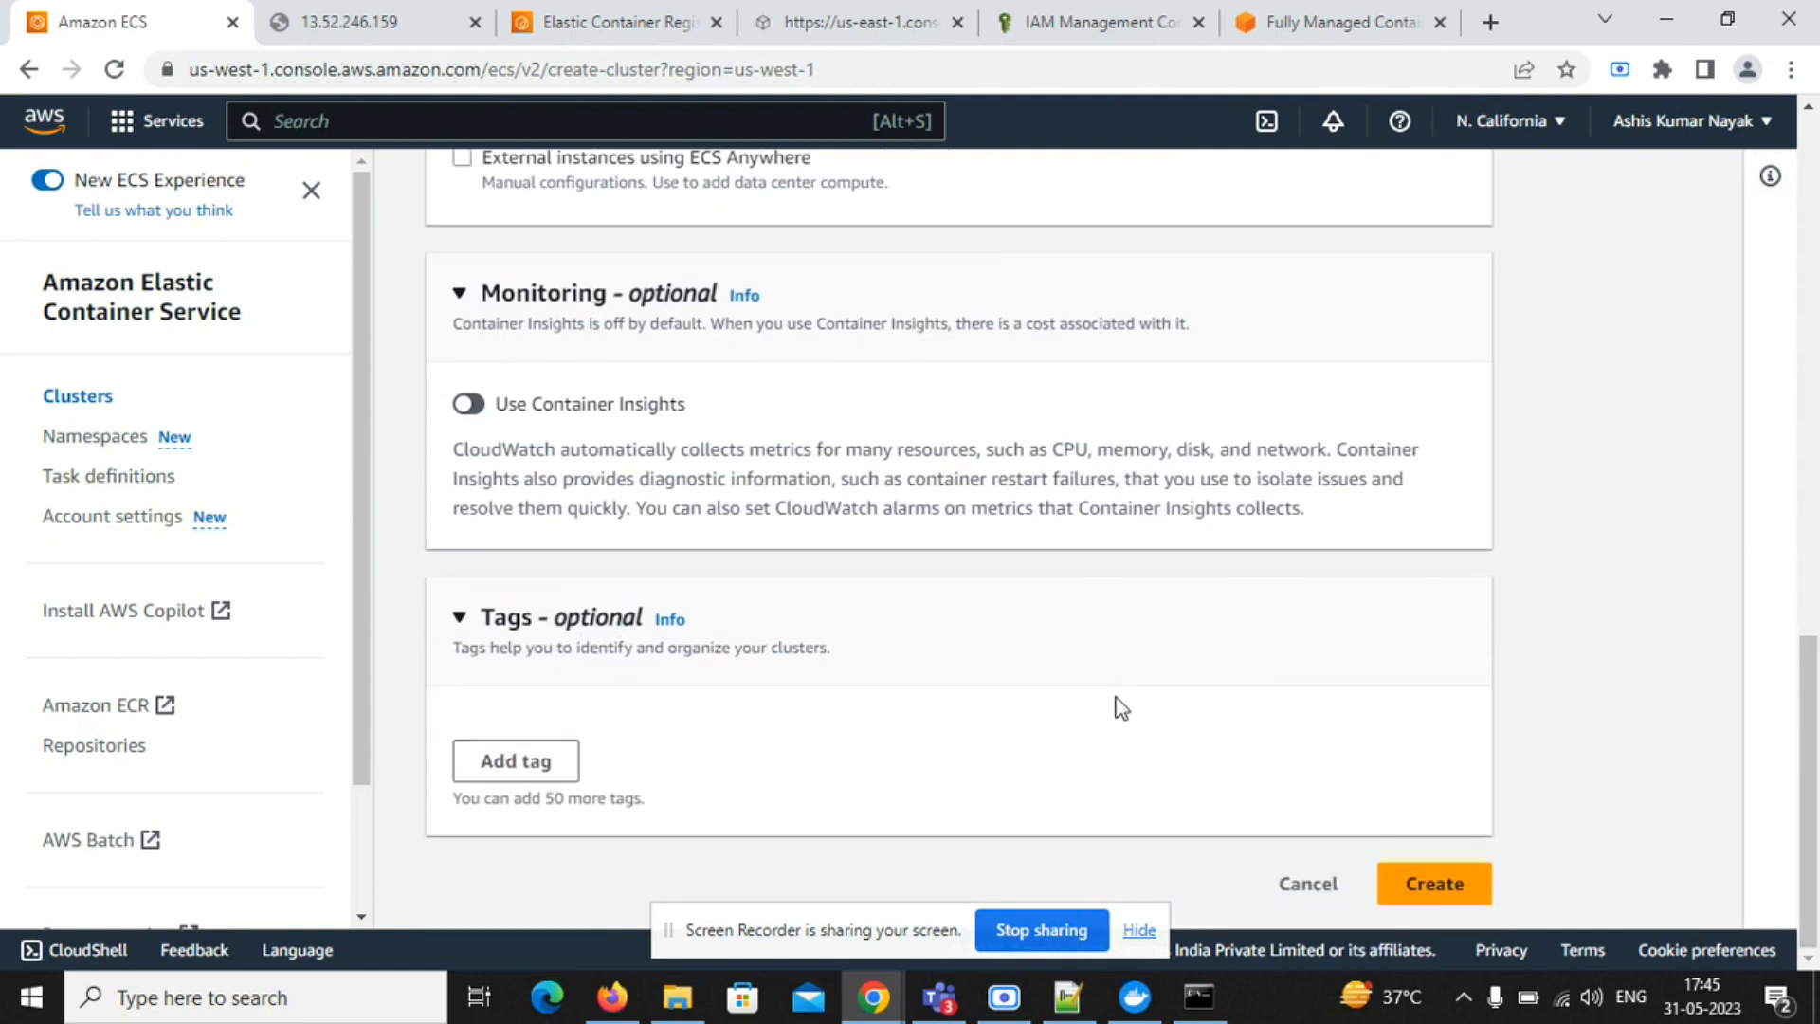
pyautogui.click(1446, 885)
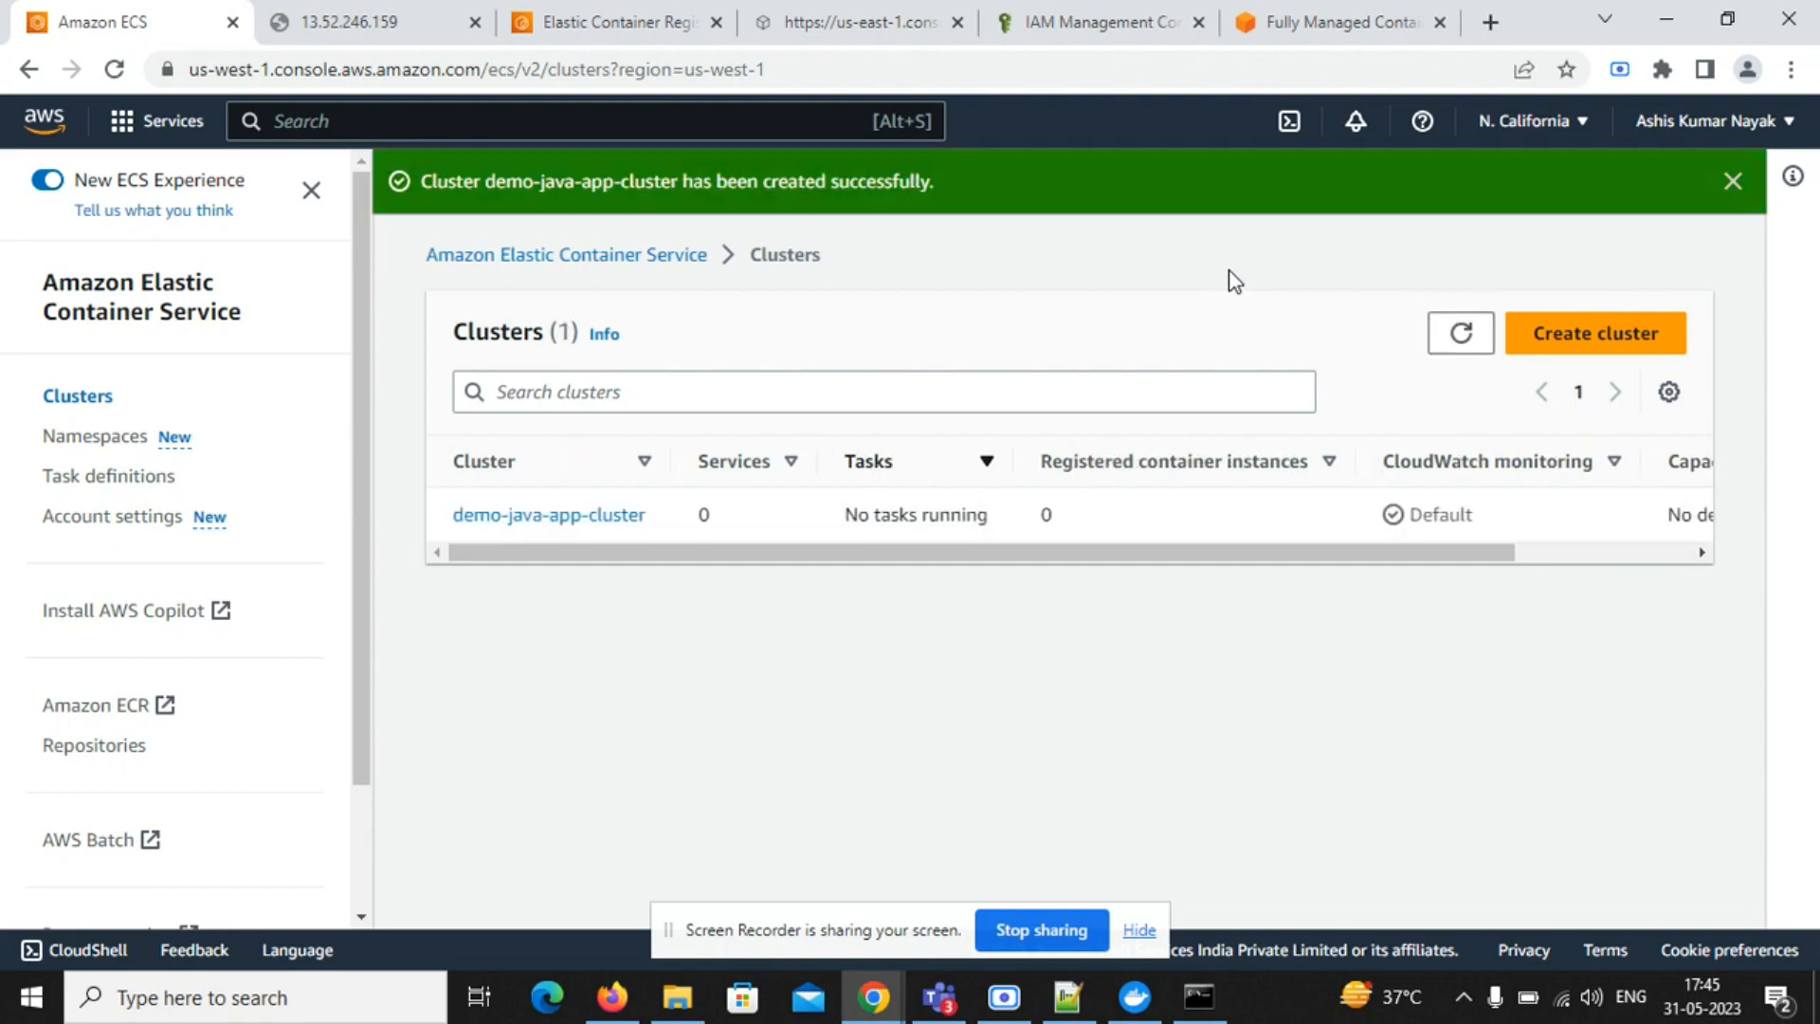
# - Refresh the cluster list, open demo-java-app-cluster and examine its services and tasks
pyautogui.click(1460, 343)
pyautogui.click(601, 527)
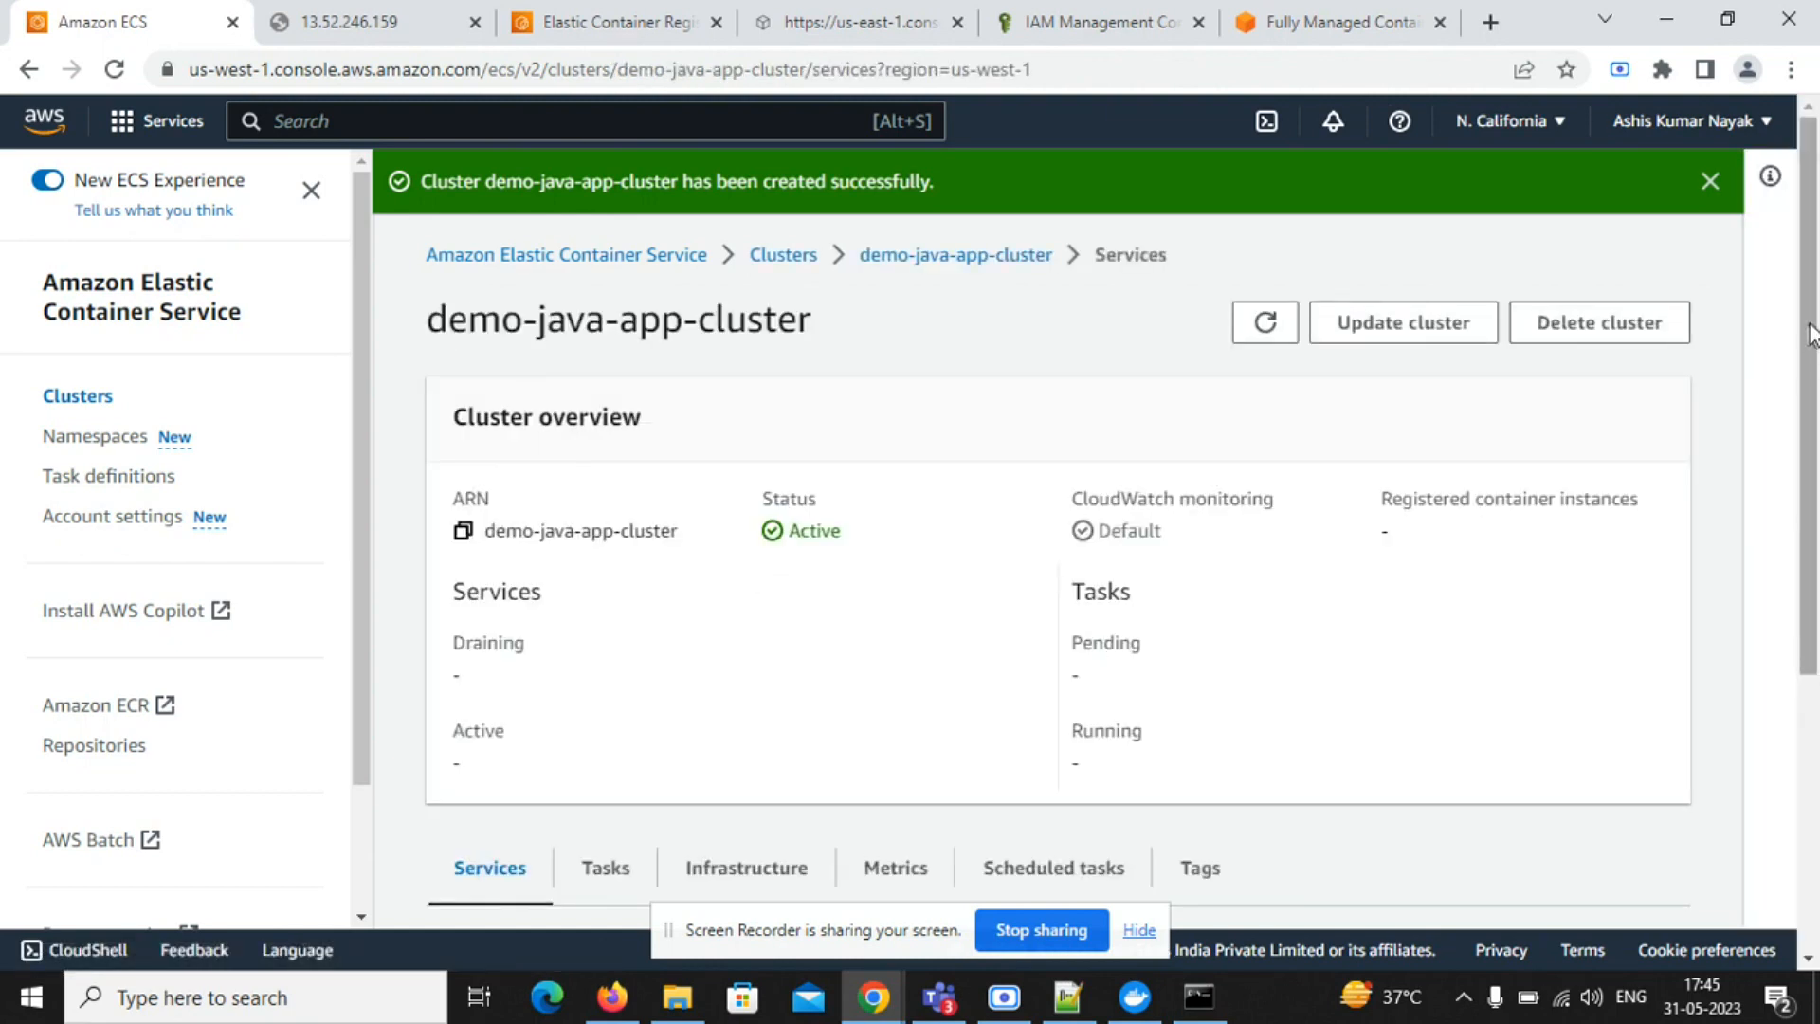
pyautogui.scroll(-2, 1810, 414)
pyautogui.moveTo(1810, 414); pyautogui.dragTo(1816, 614)
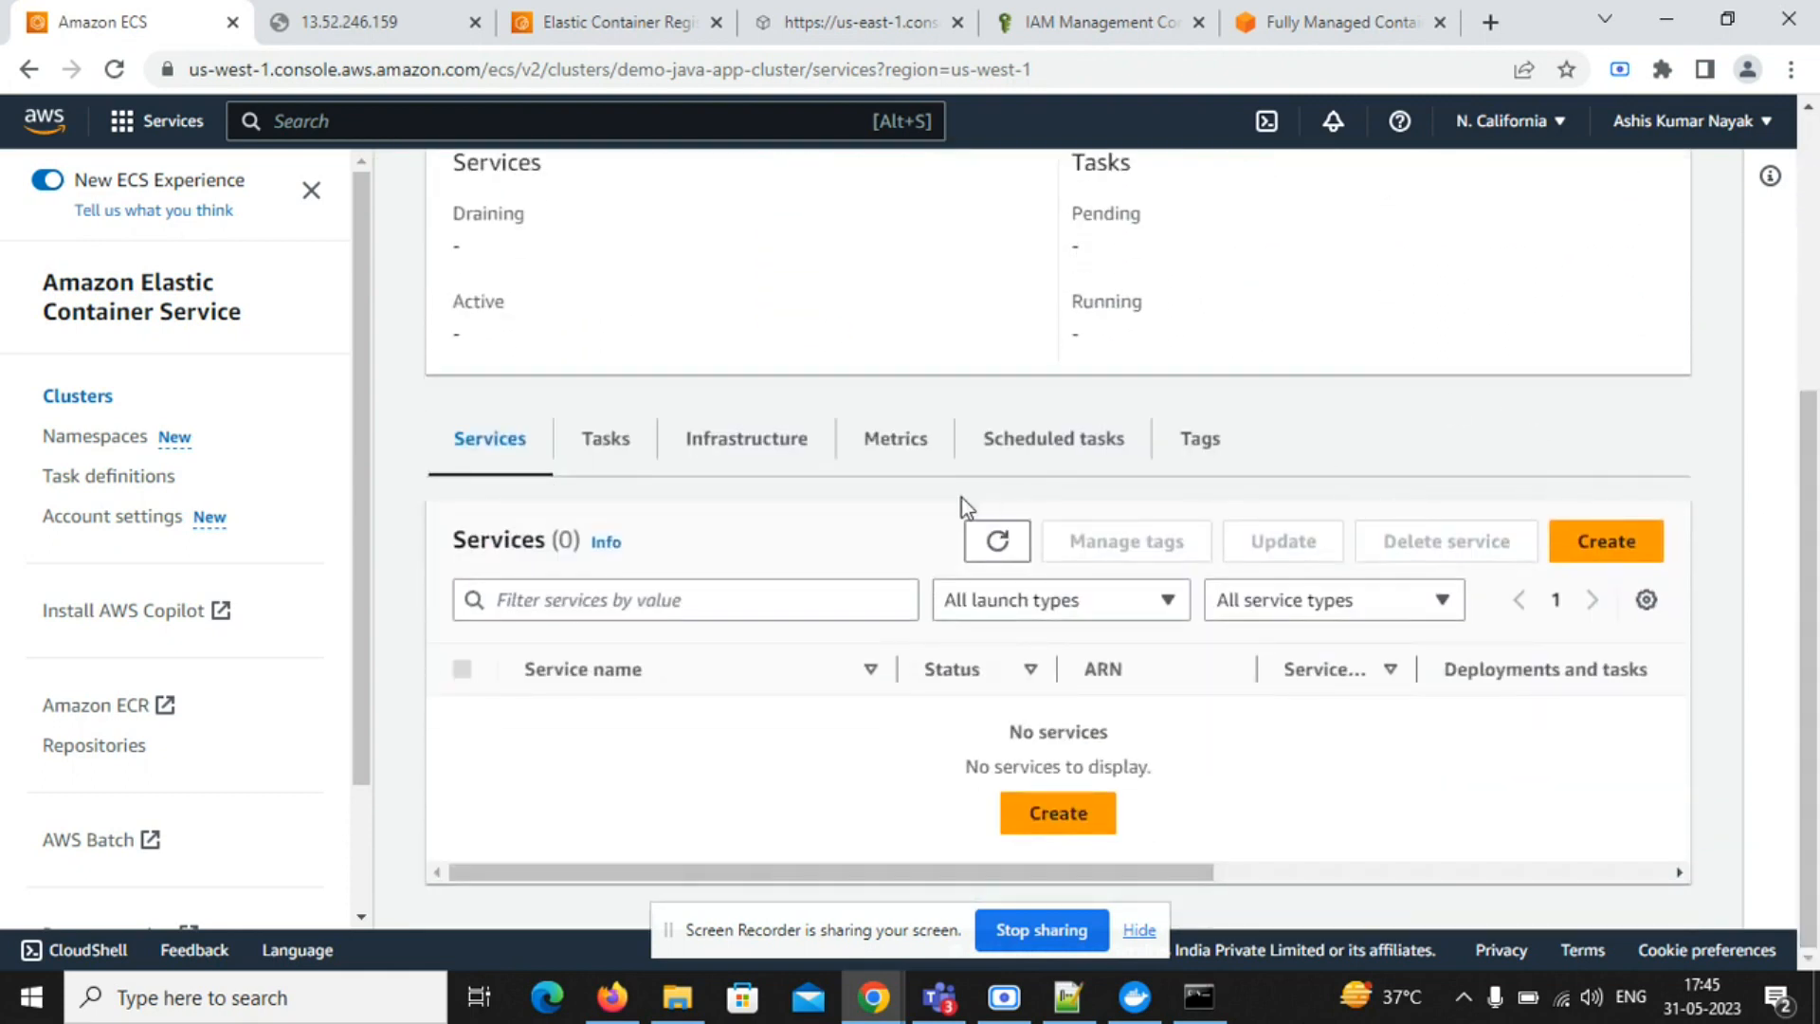
pyautogui.click(586, 455)
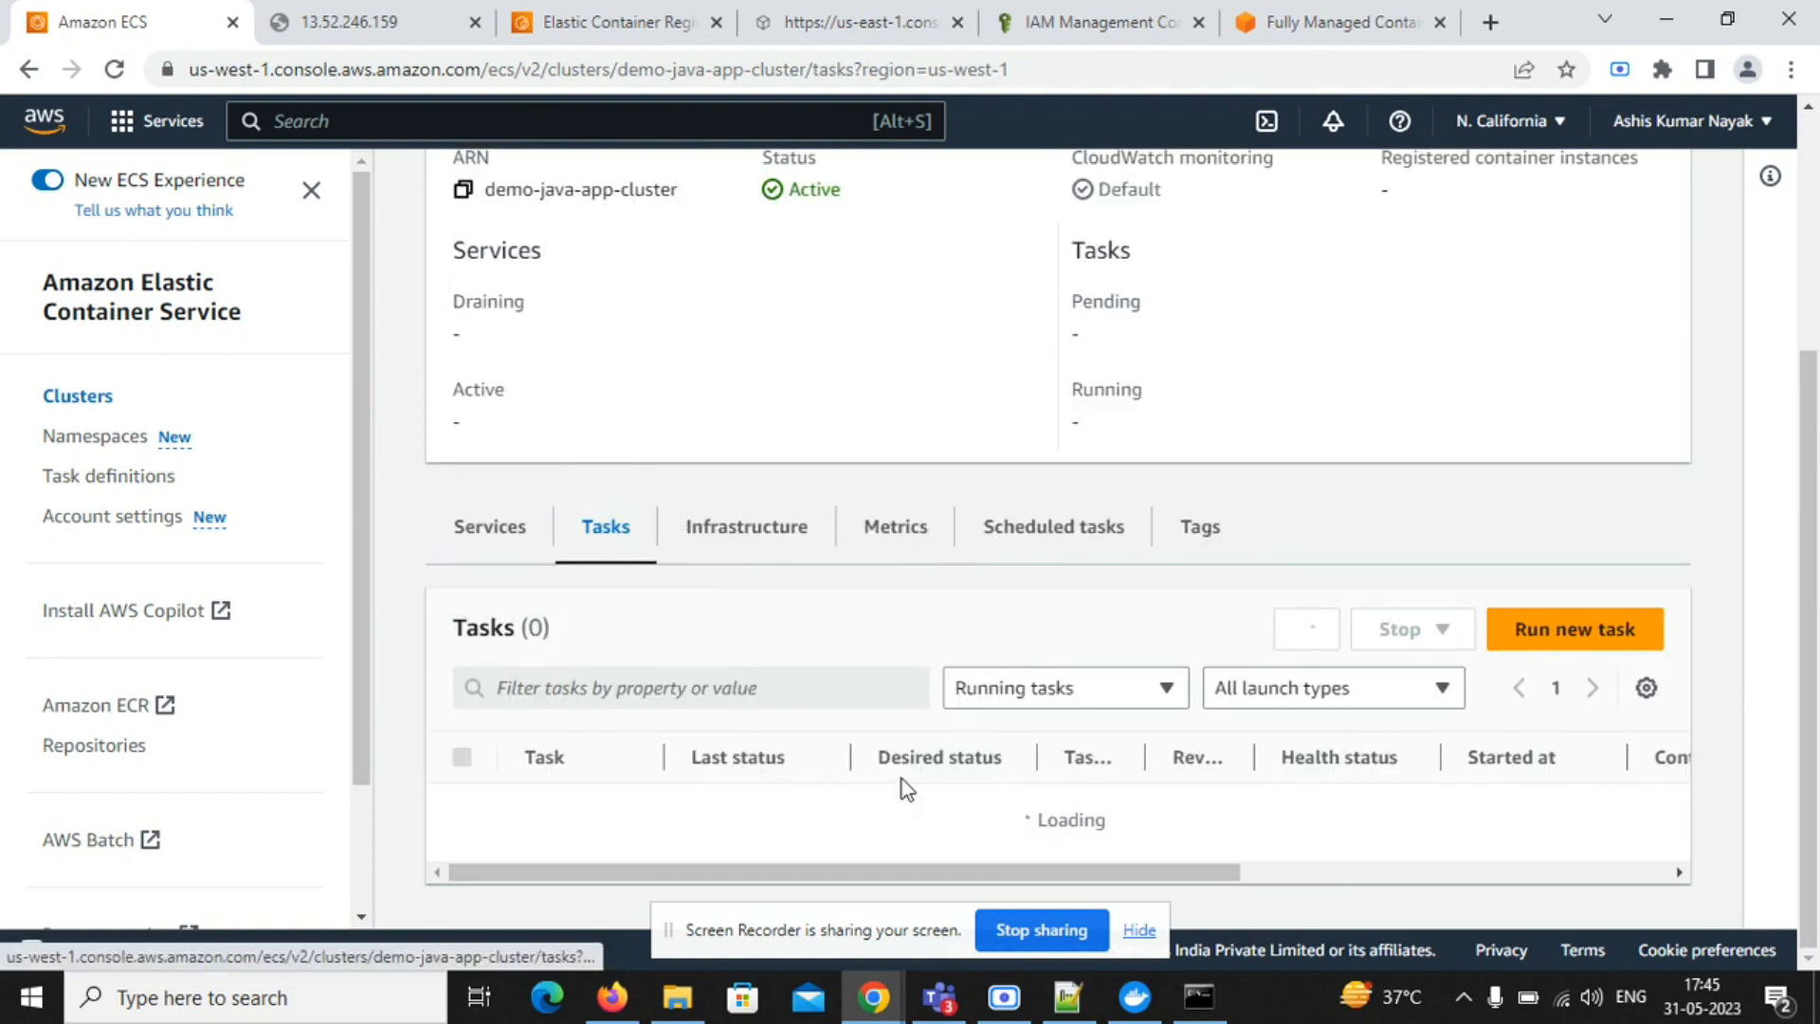
pyautogui.click(502, 459)
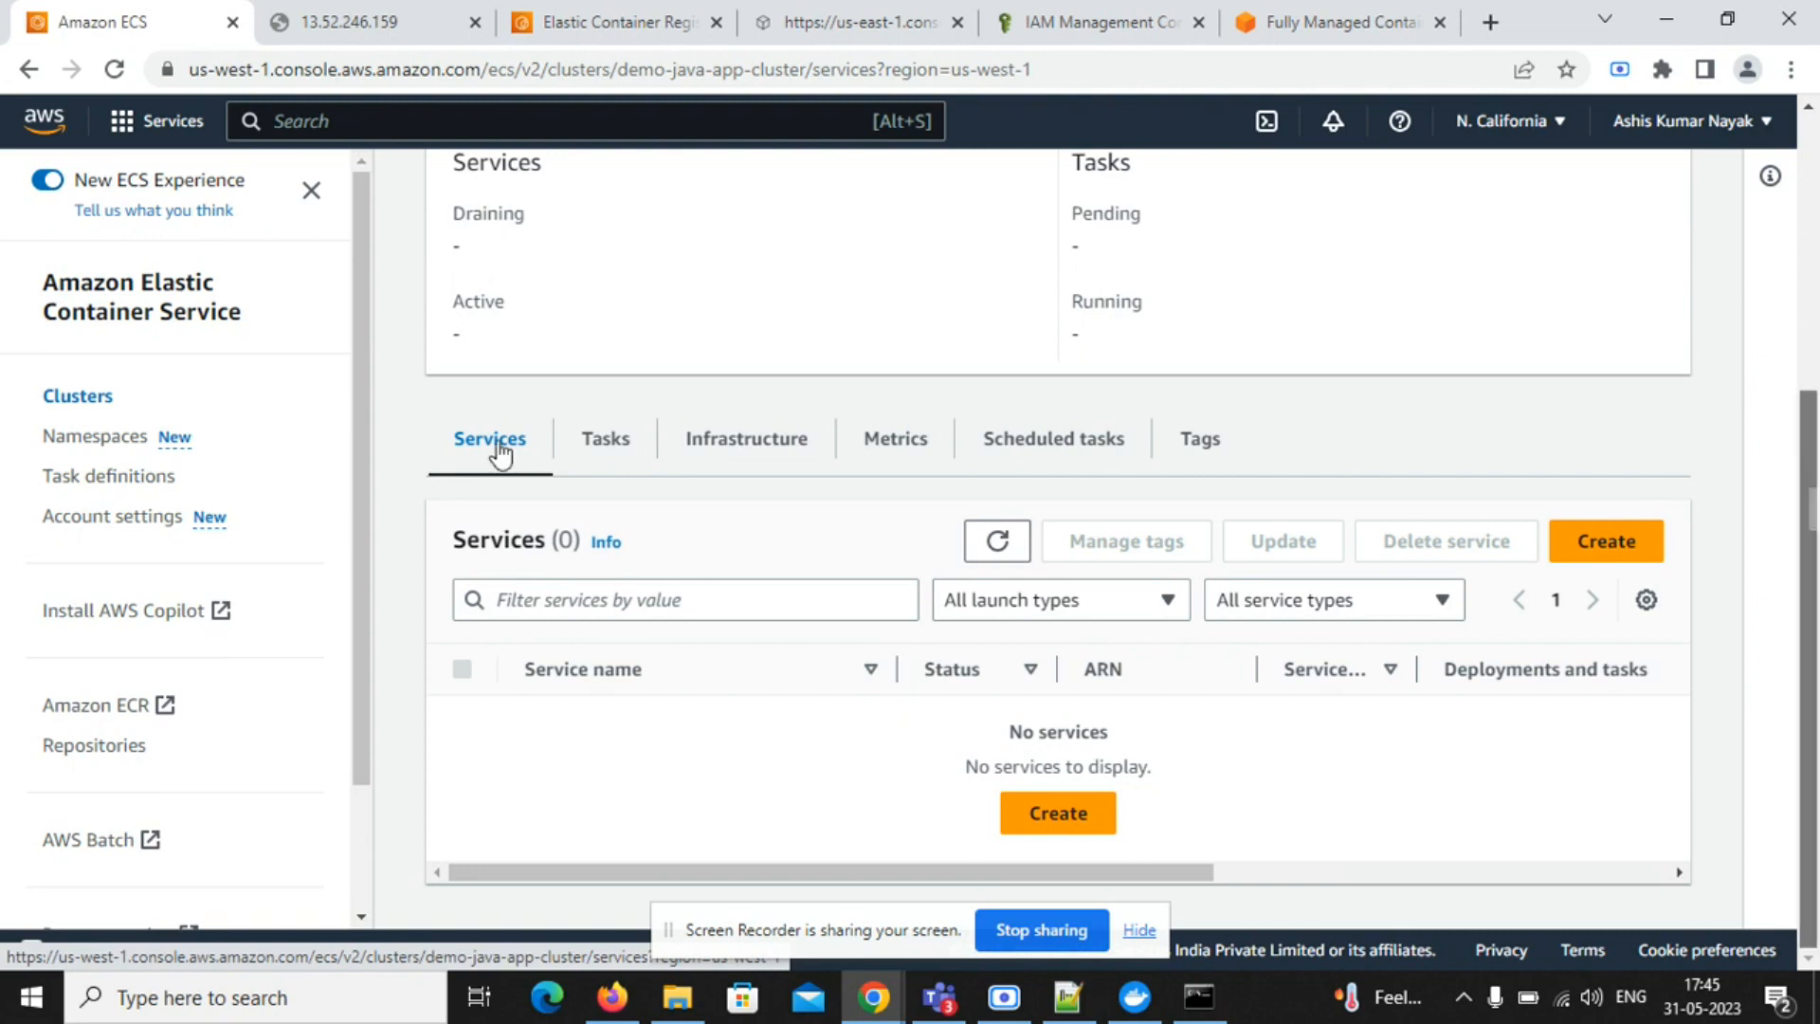
pyautogui.moveTo(1810, 499); pyautogui.dragTo(1810, 405)
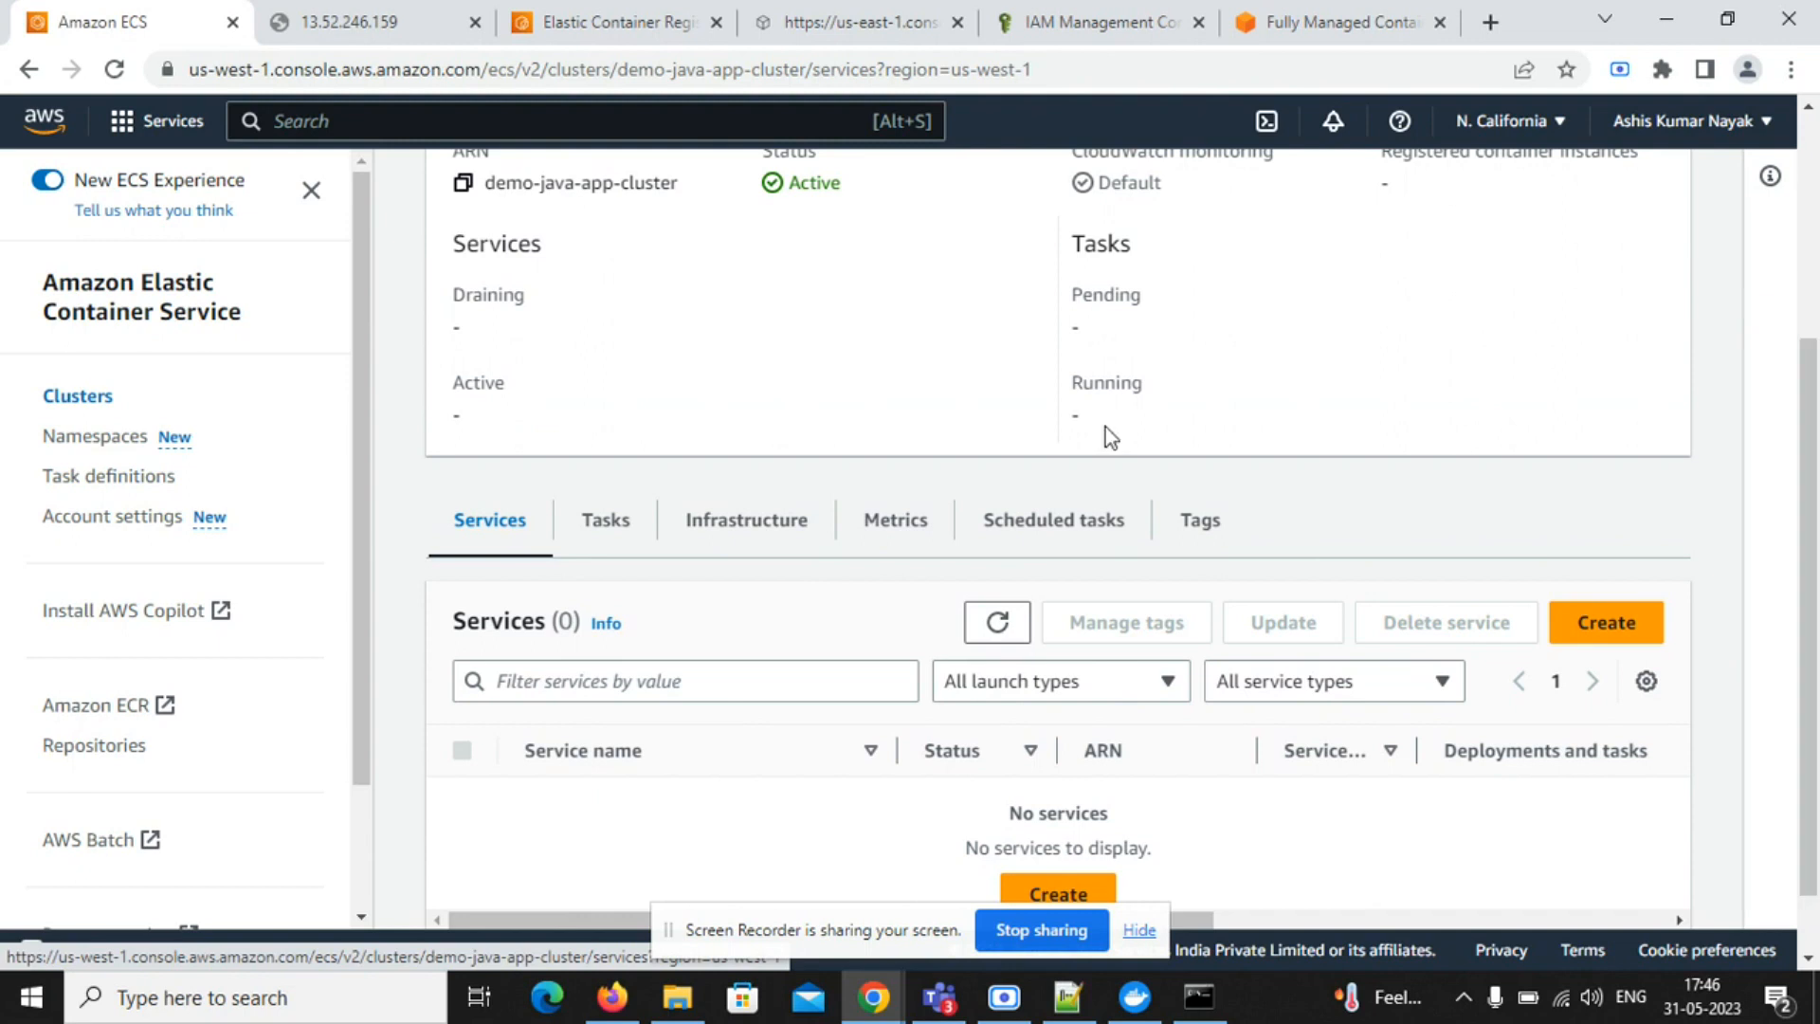
# - Start a new task definition and set its family name to java-app-task-defination
pyautogui.click(124, 478)
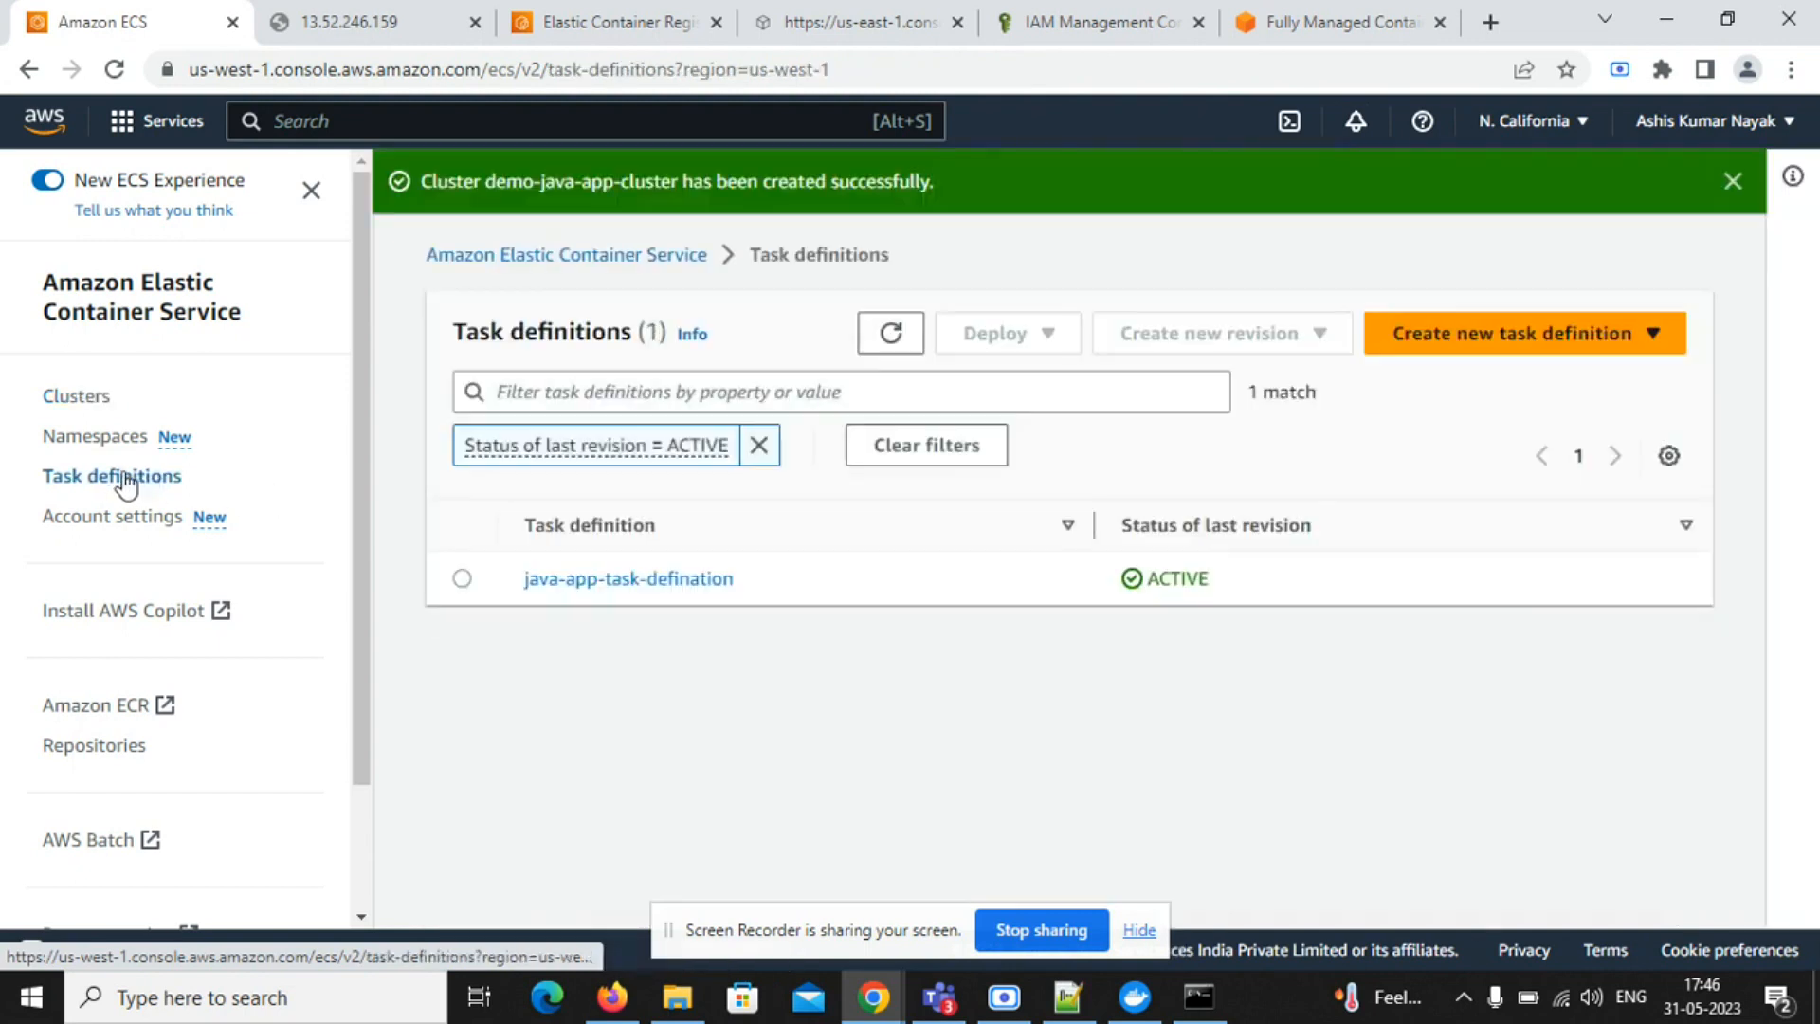
pyautogui.click(1450, 341)
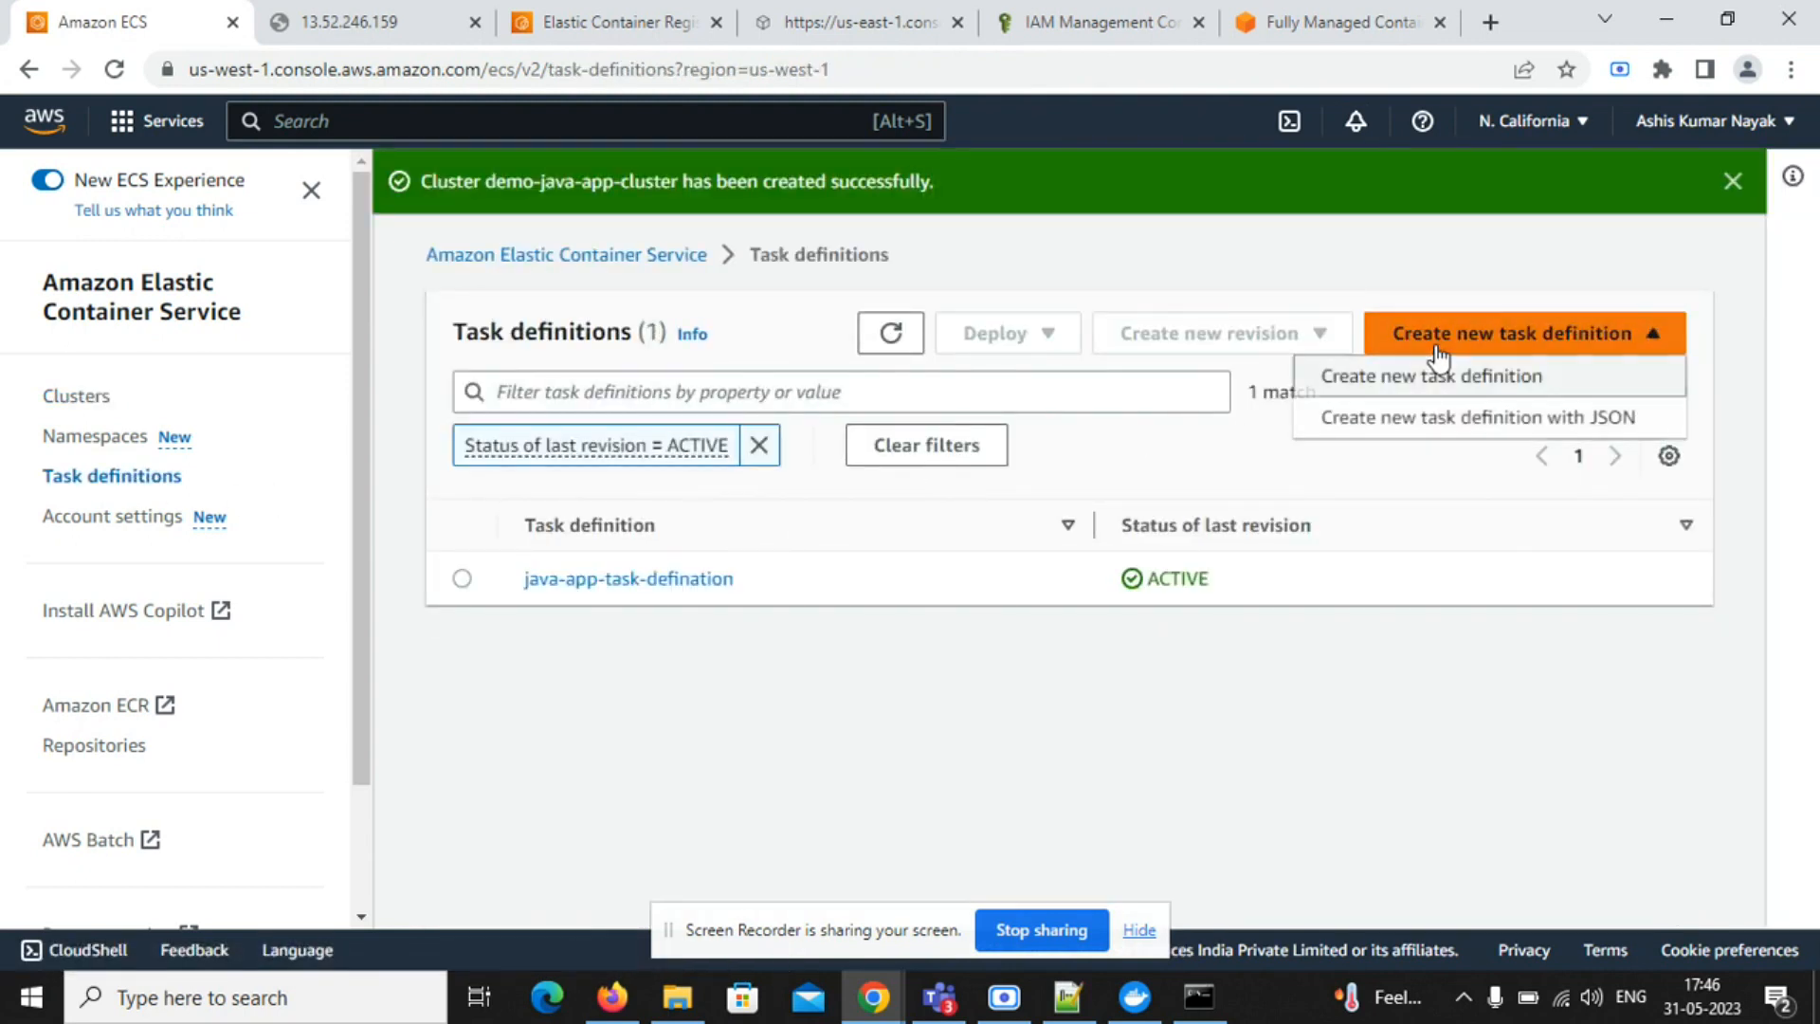
pyautogui.click(1484, 393)
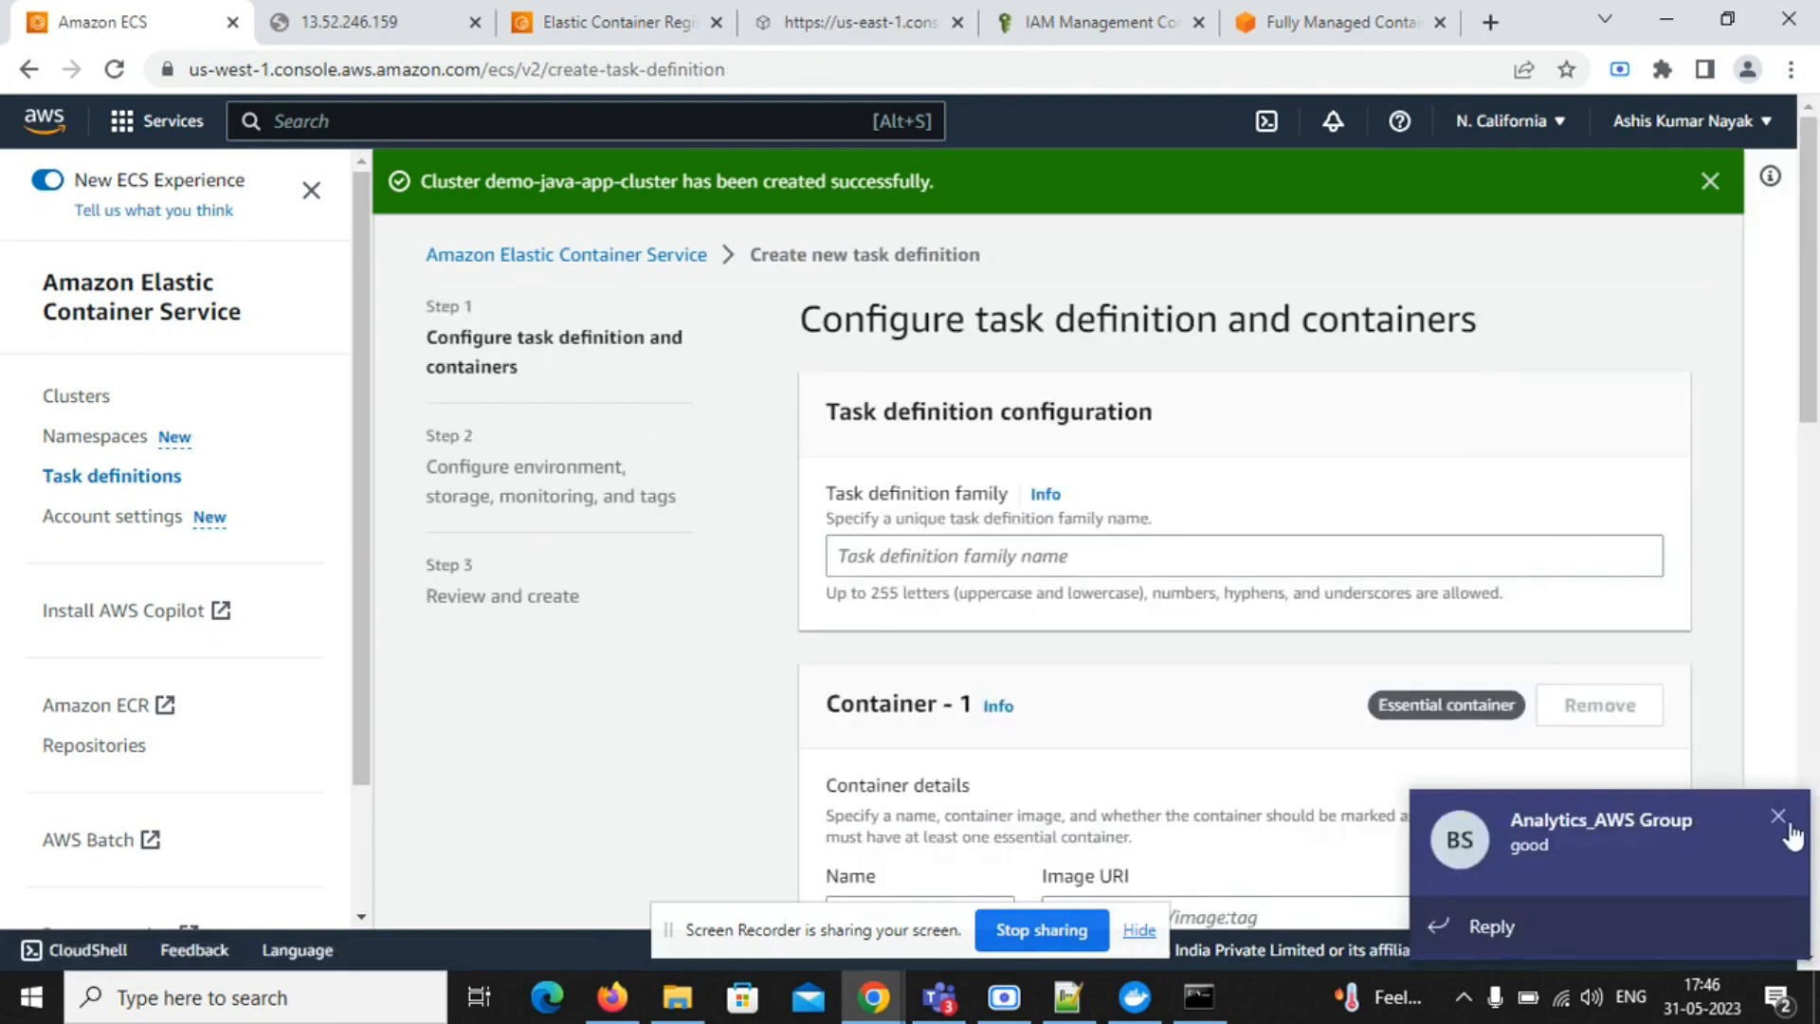
pyautogui.click(1790, 834)
pyautogui.click(1184, 559)
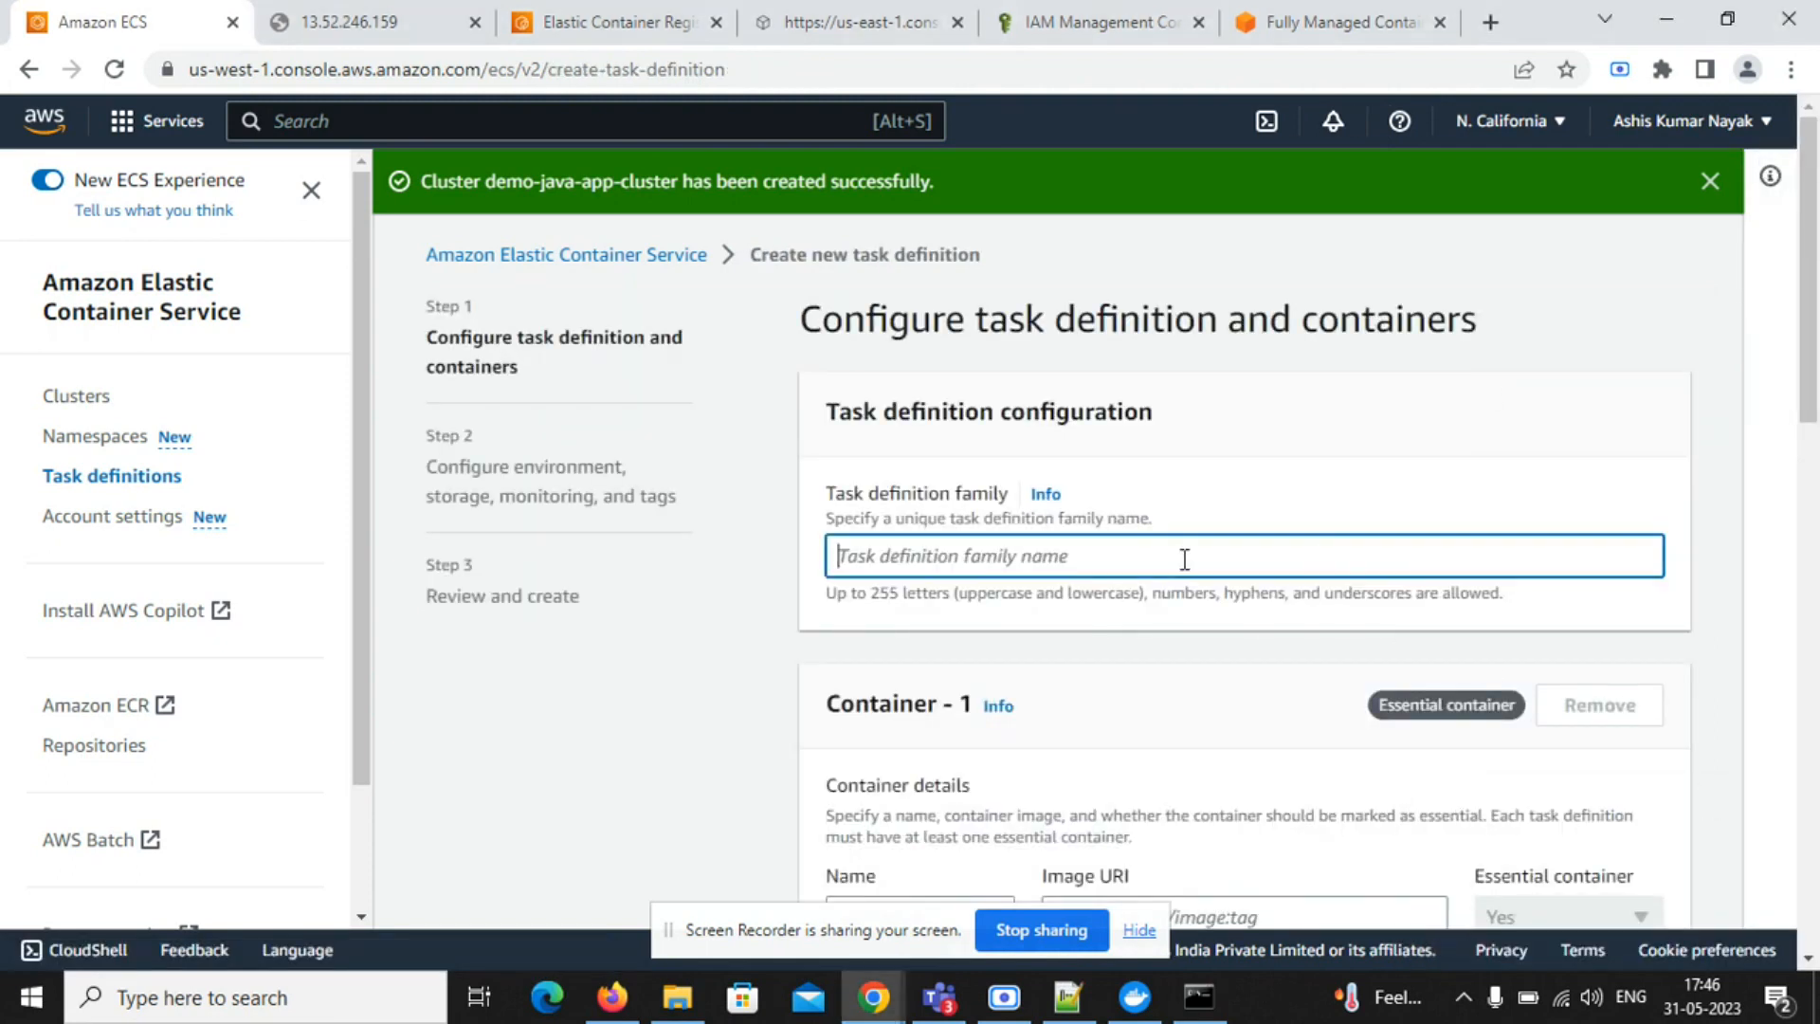
pyautogui.write('java')
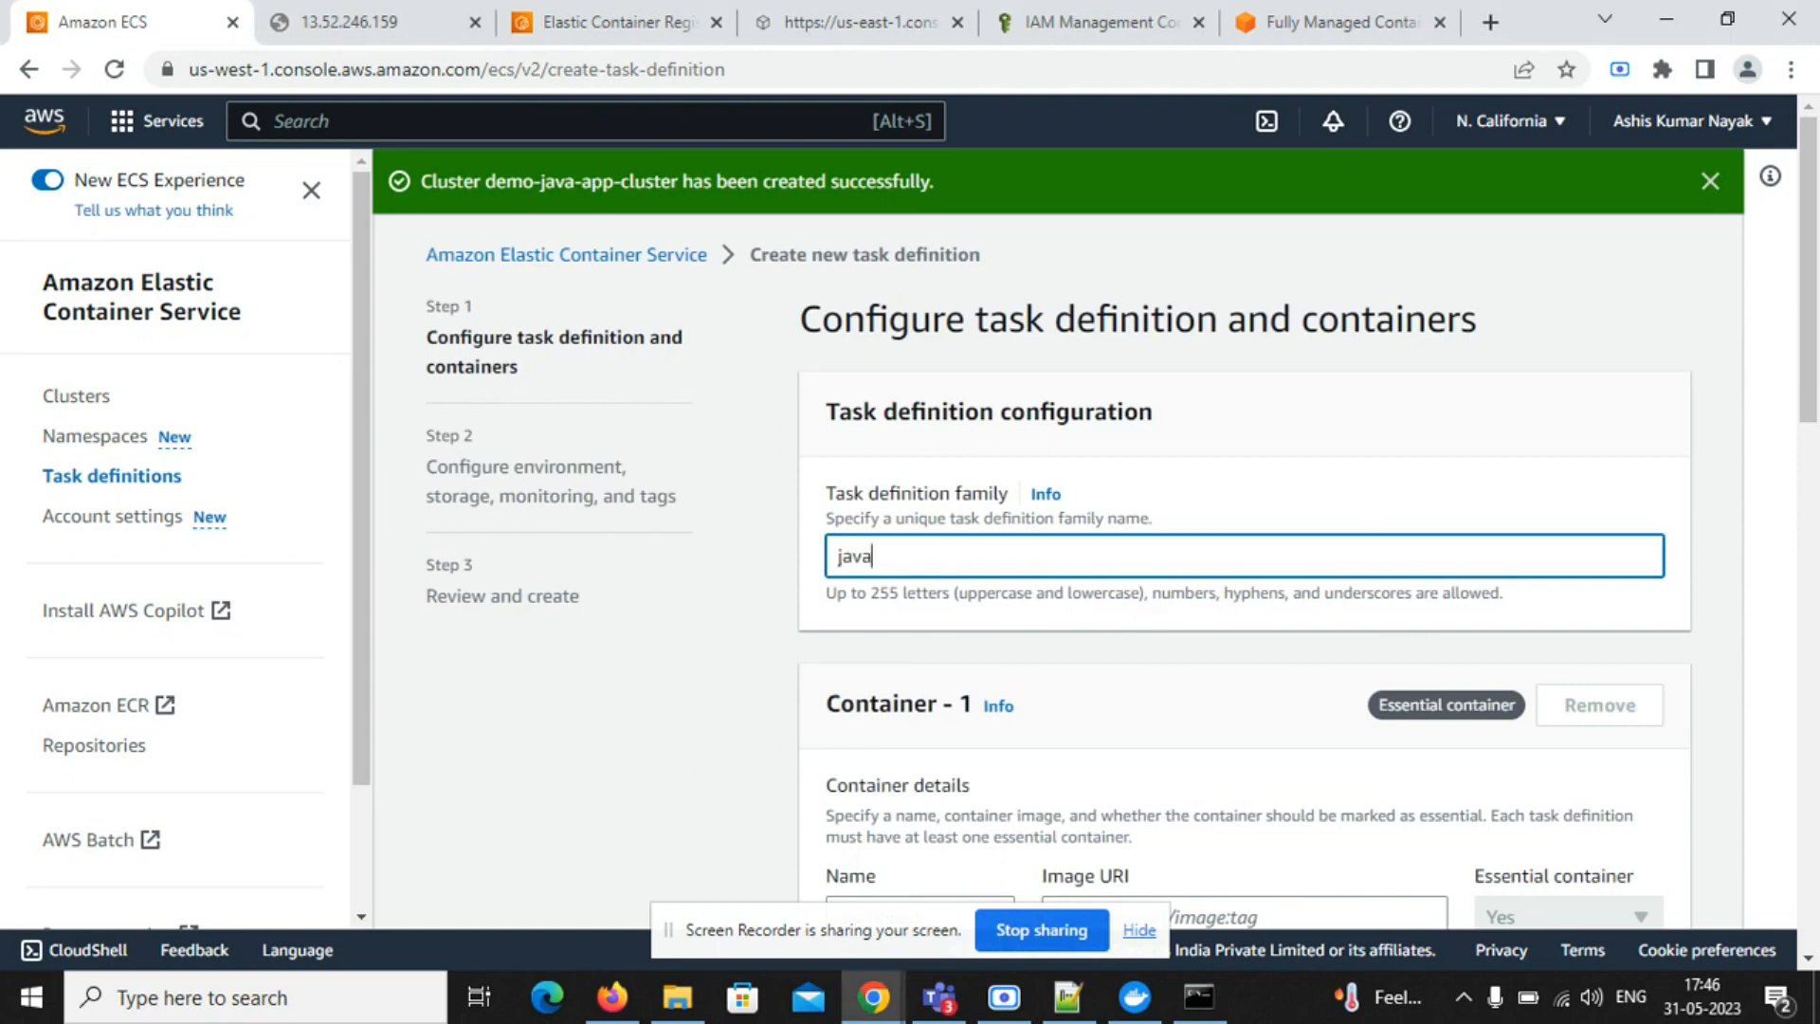
pyautogui.write('-app-task-defination')
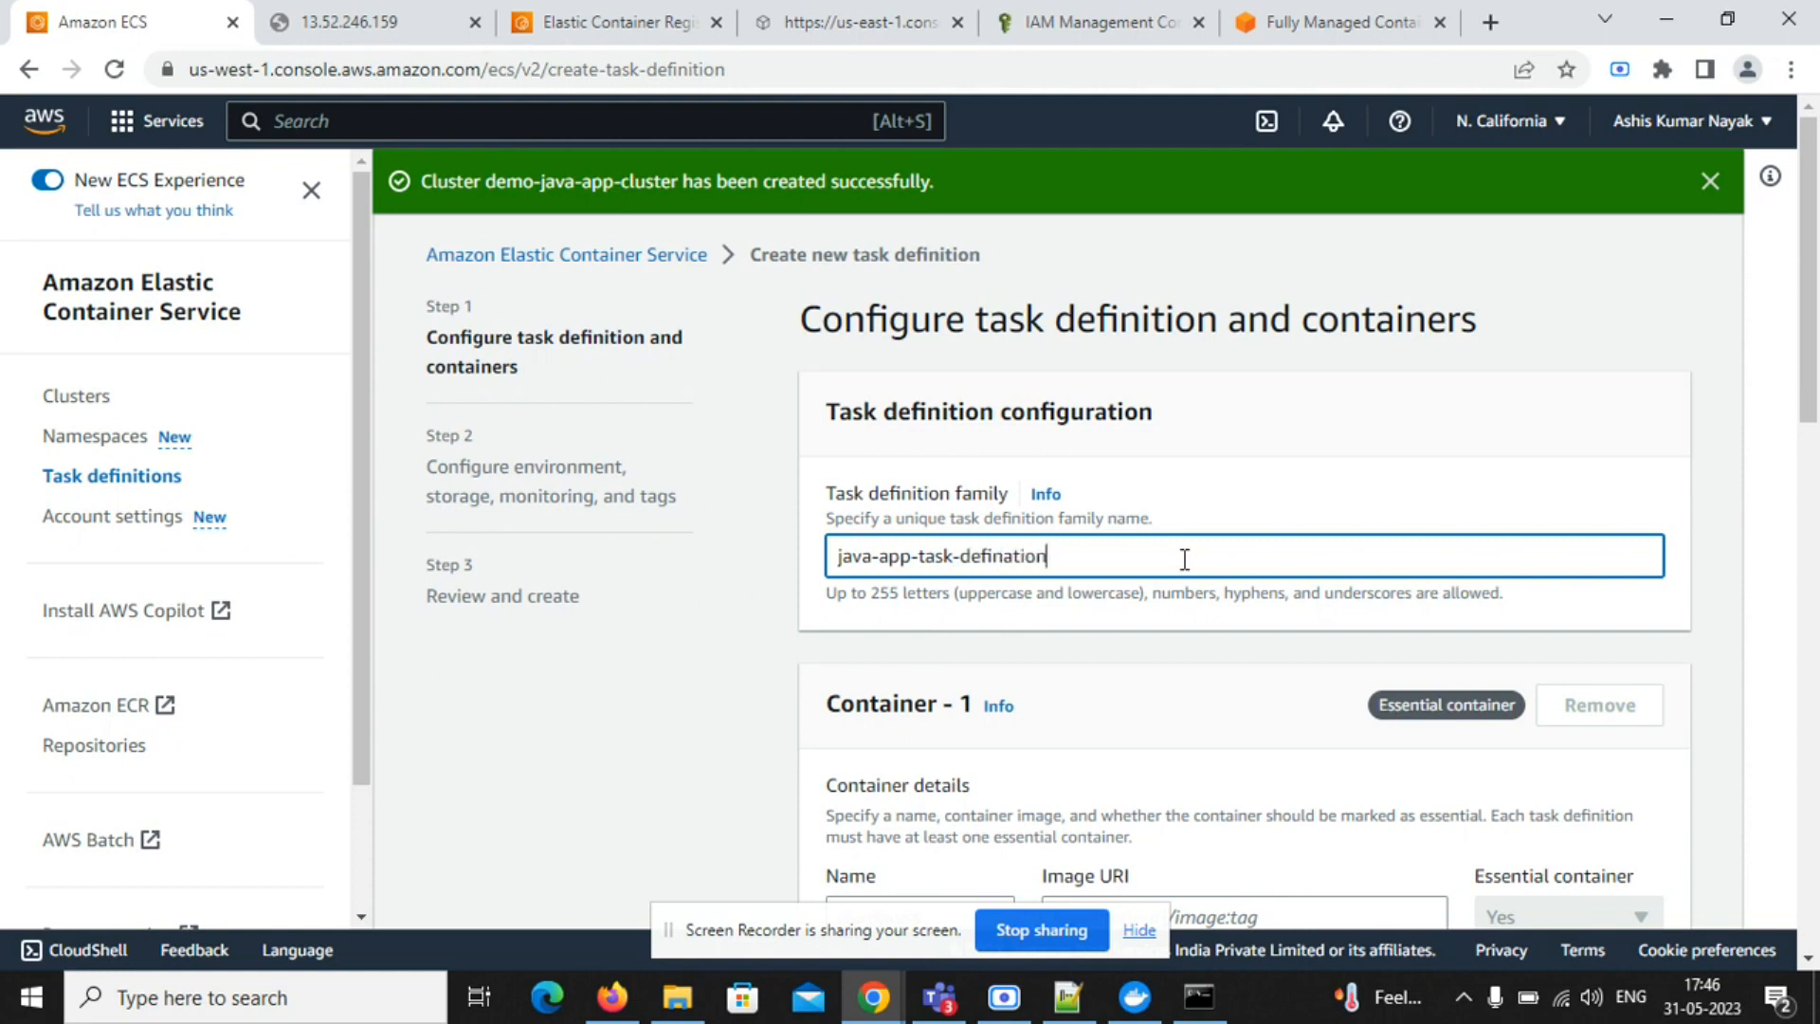
pyautogui.click(1532, 455)
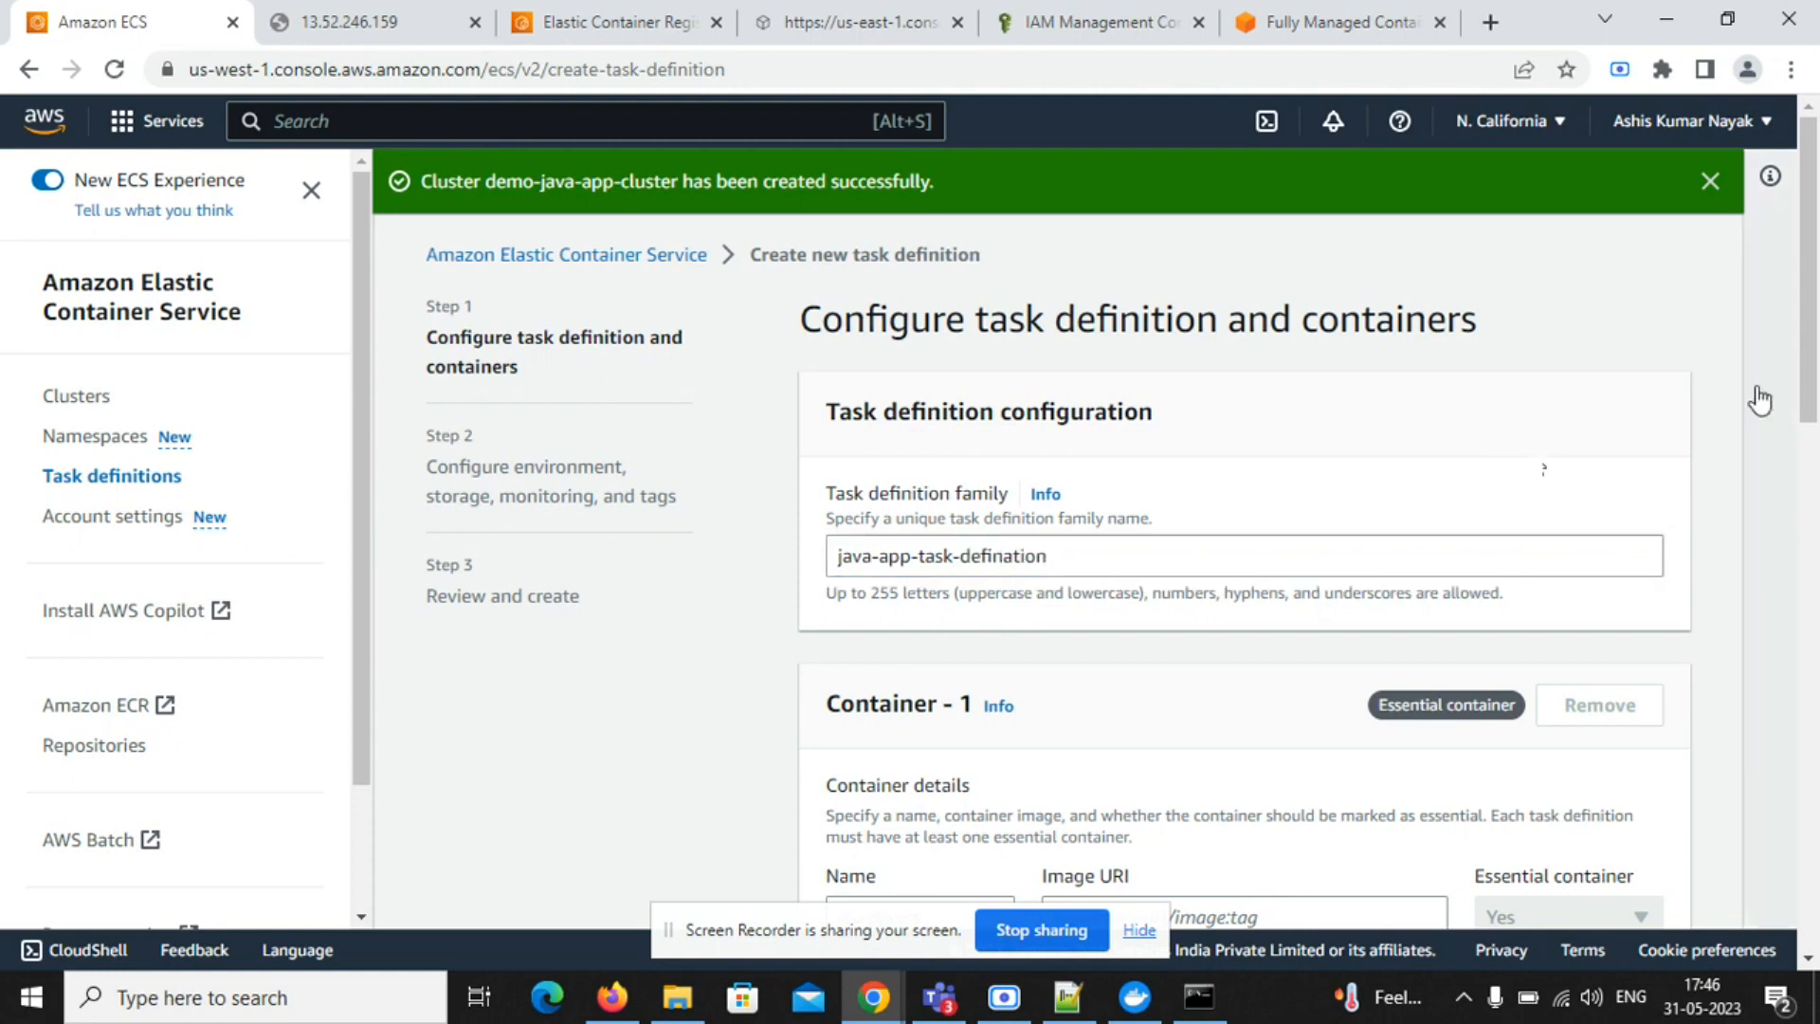
# - Name the first container of the task definition java-image
pyautogui.moveTo(1808, 360); pyautogui.dragTo(1810, 518)
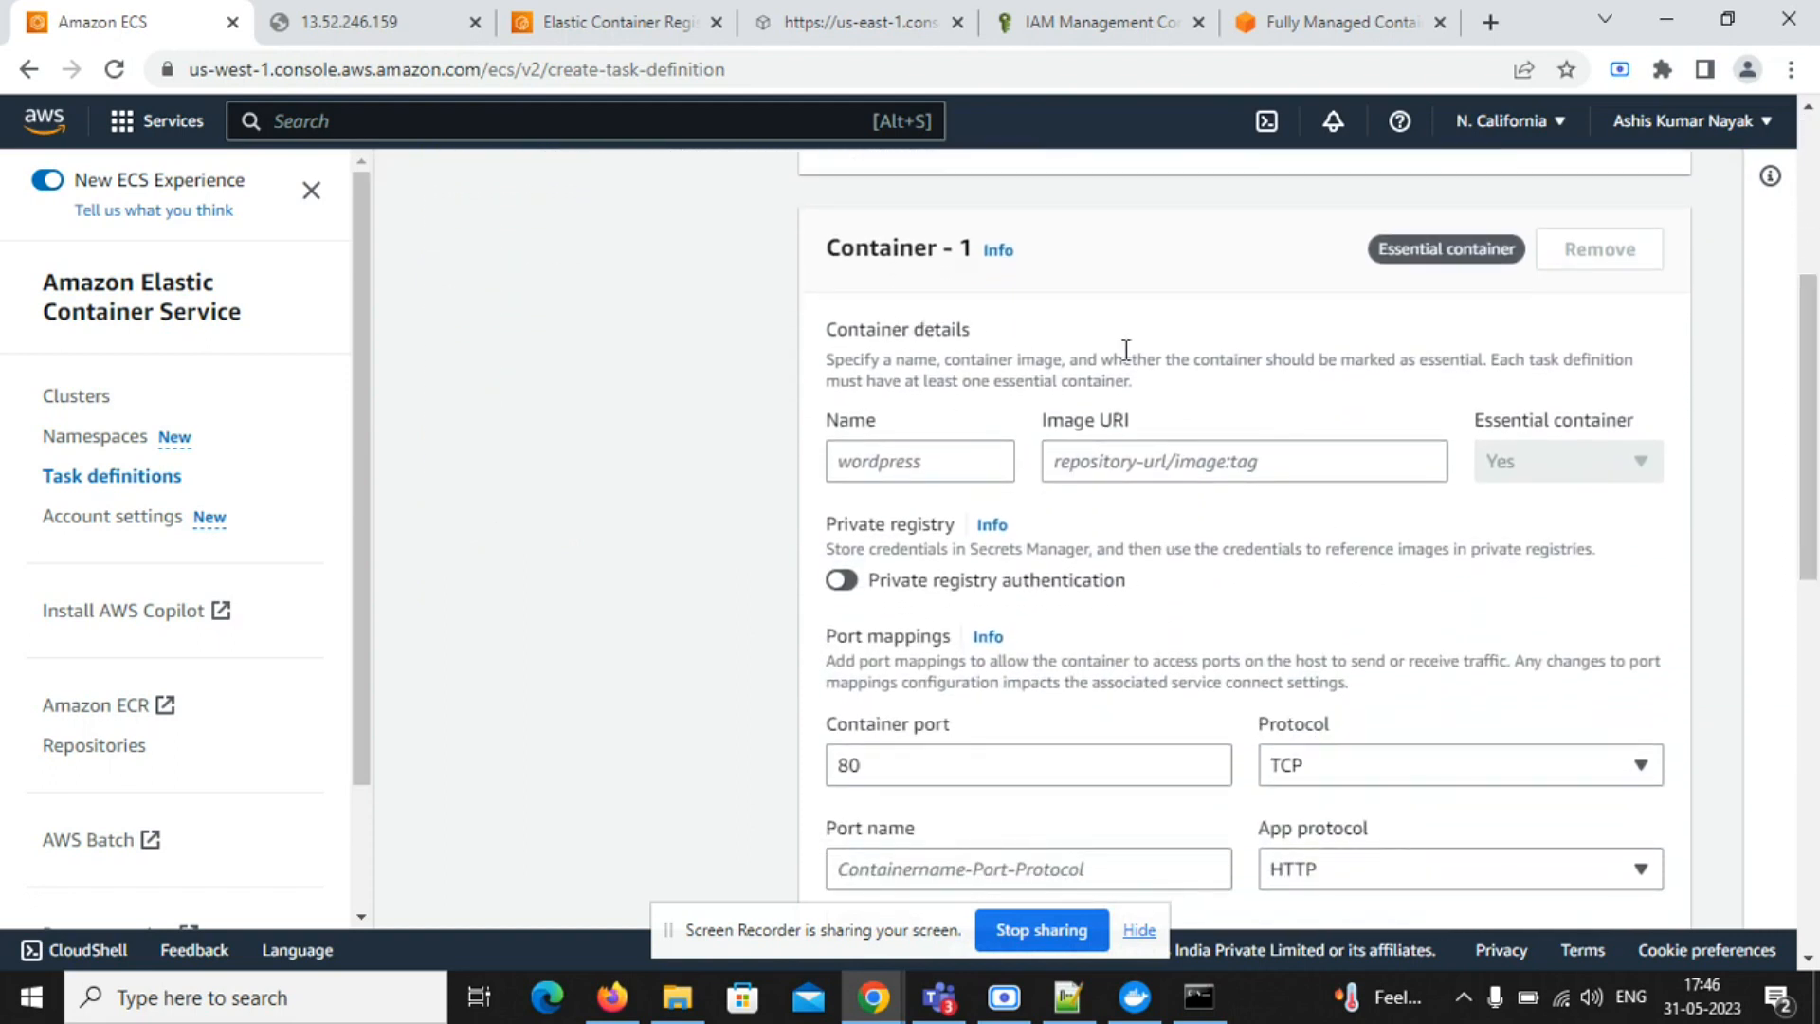
pyautogui.click(957, 462)
pyautogui.write('java-image')
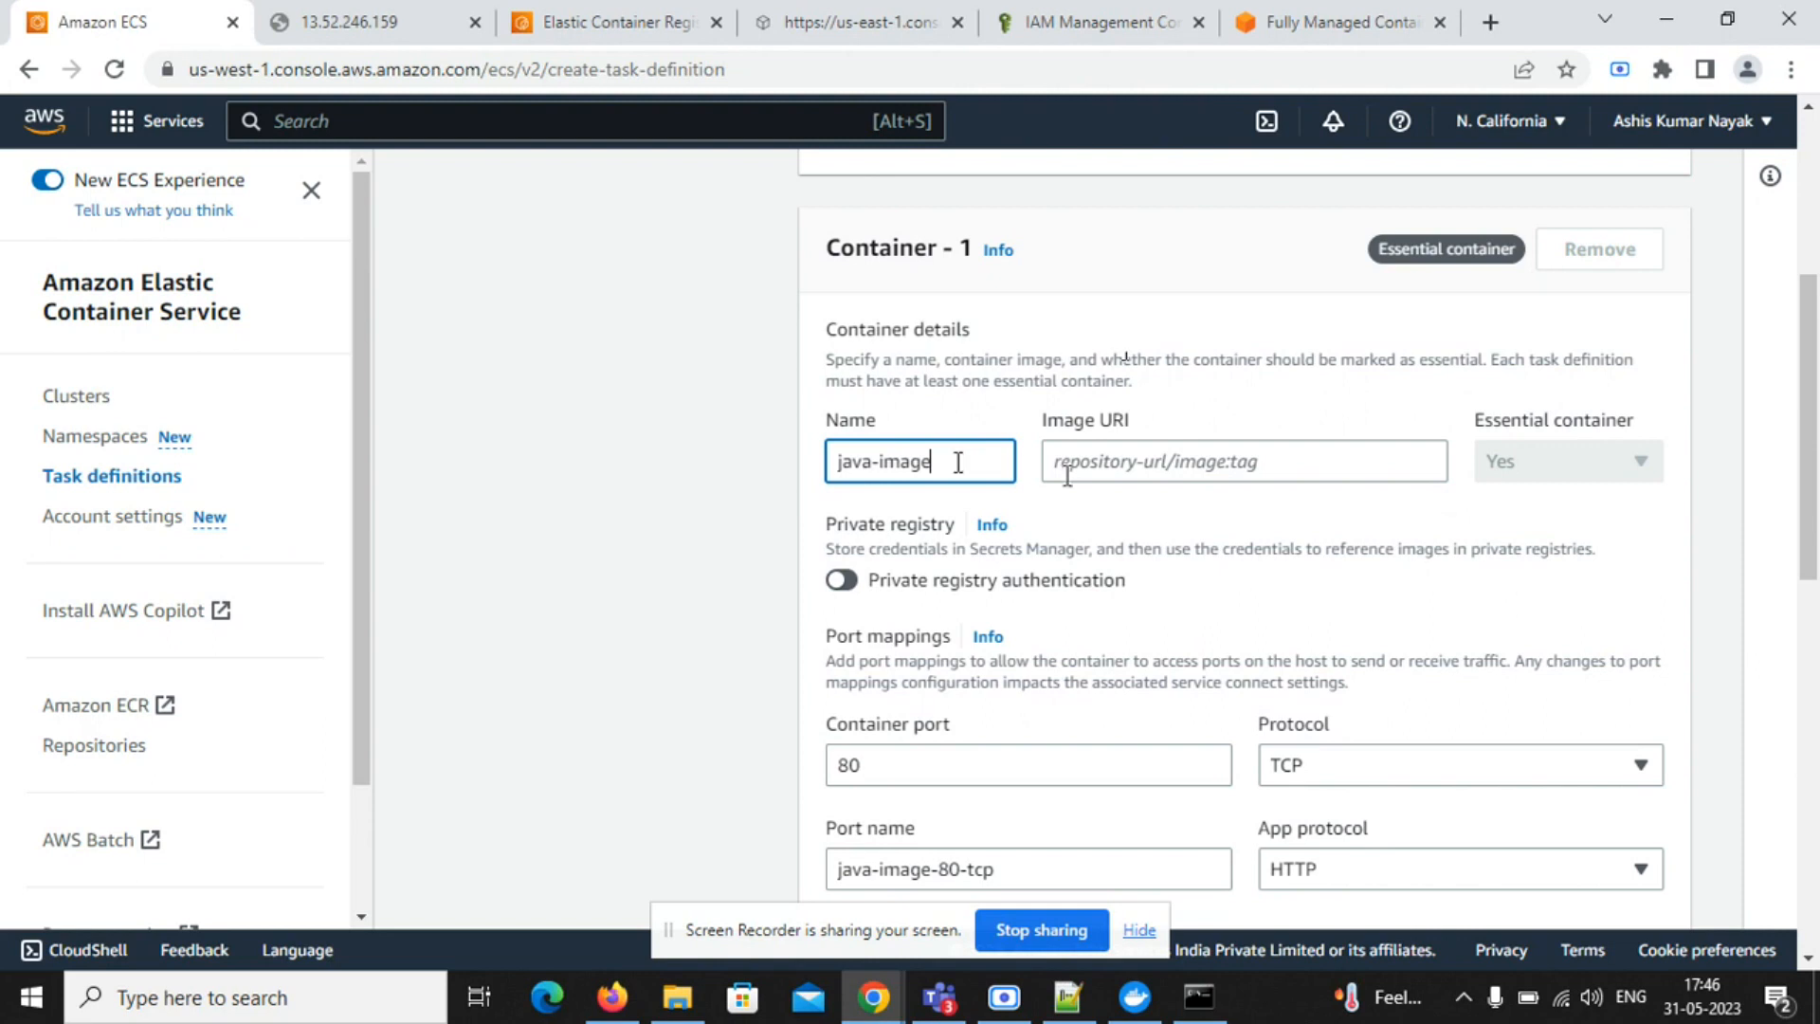
# - Copy the URI of the latest javawebapp image from its ECR repository and paste it as the java-image container's image URI
pyautogui.click(644, 4)
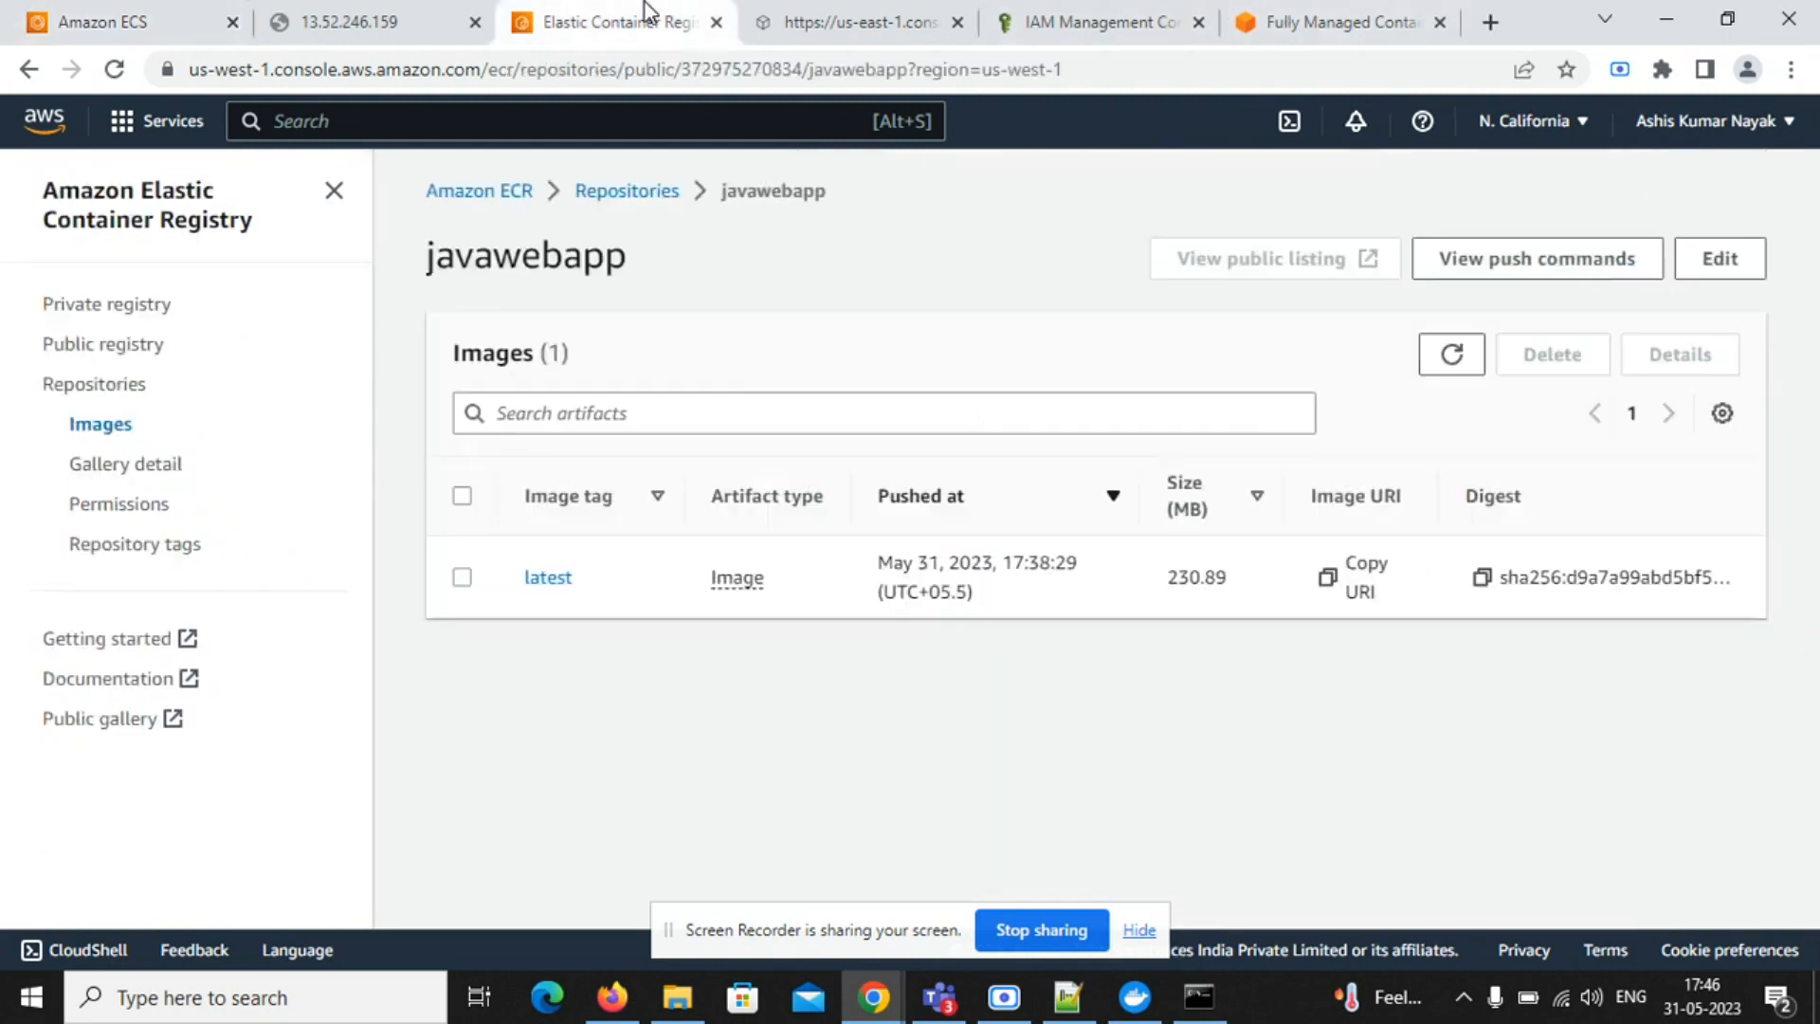
pyautogui.click(1328, 578)
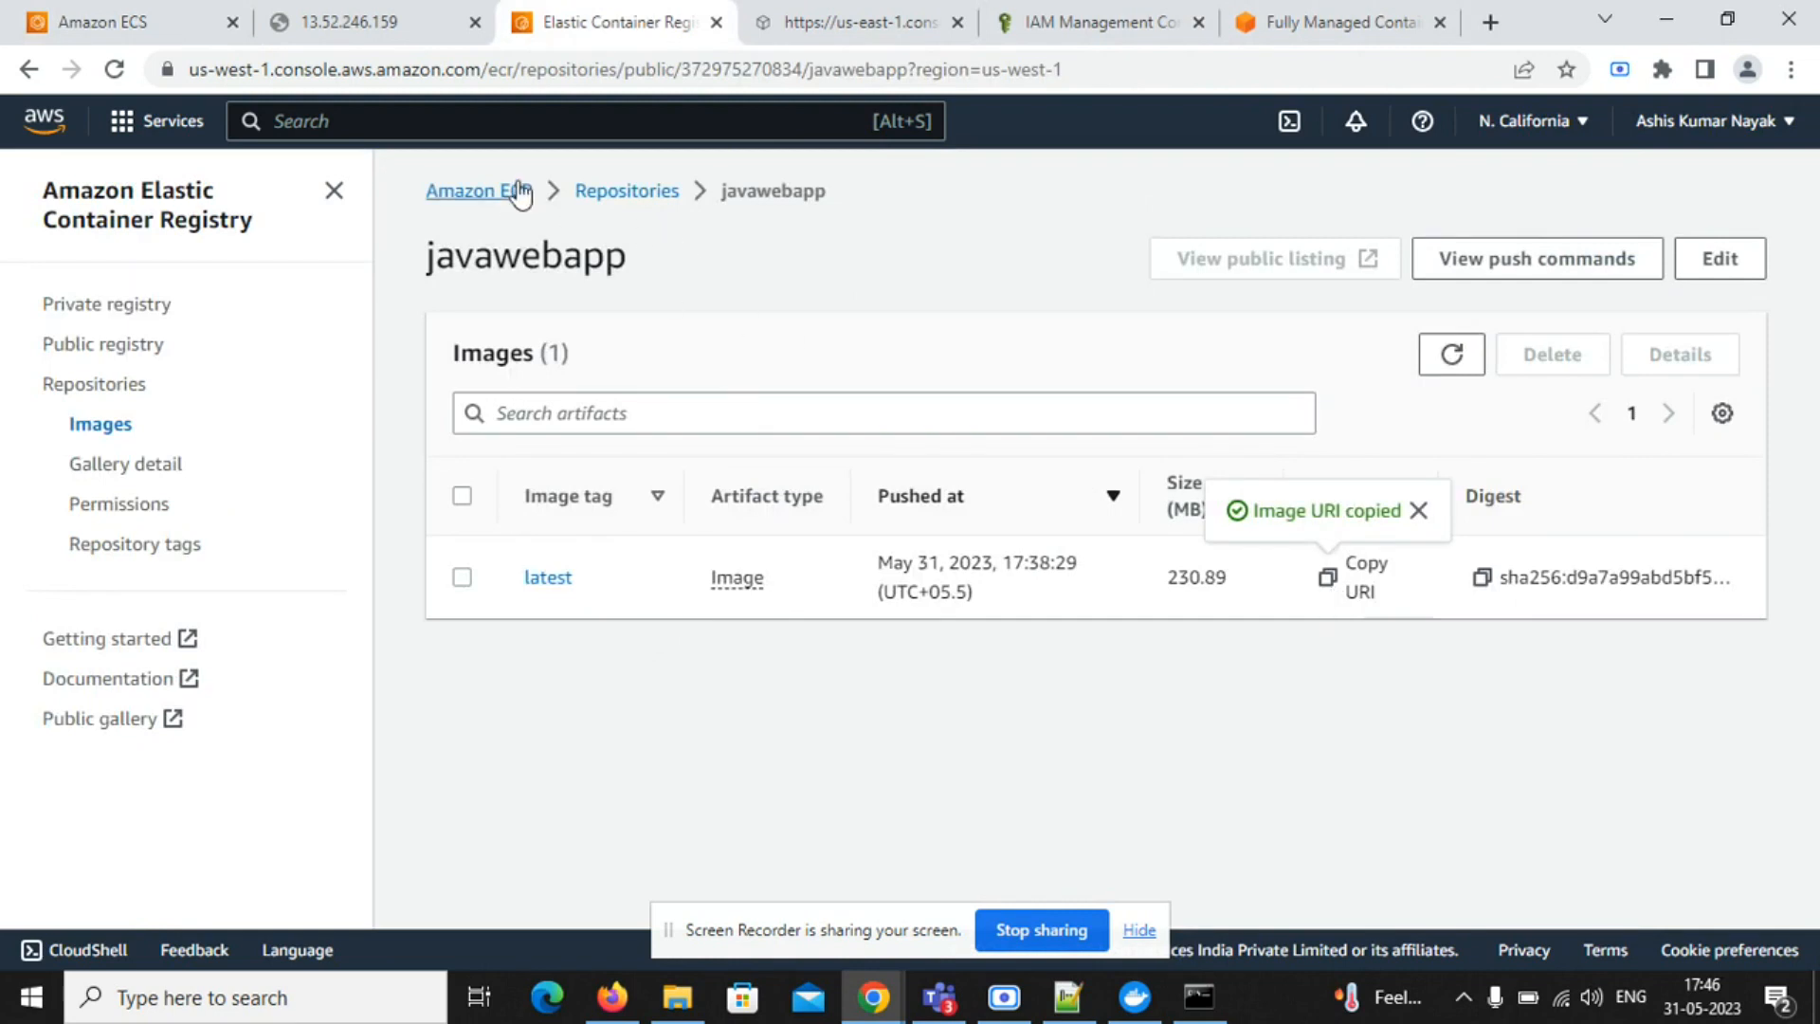
pyautogui.click(95, 13)
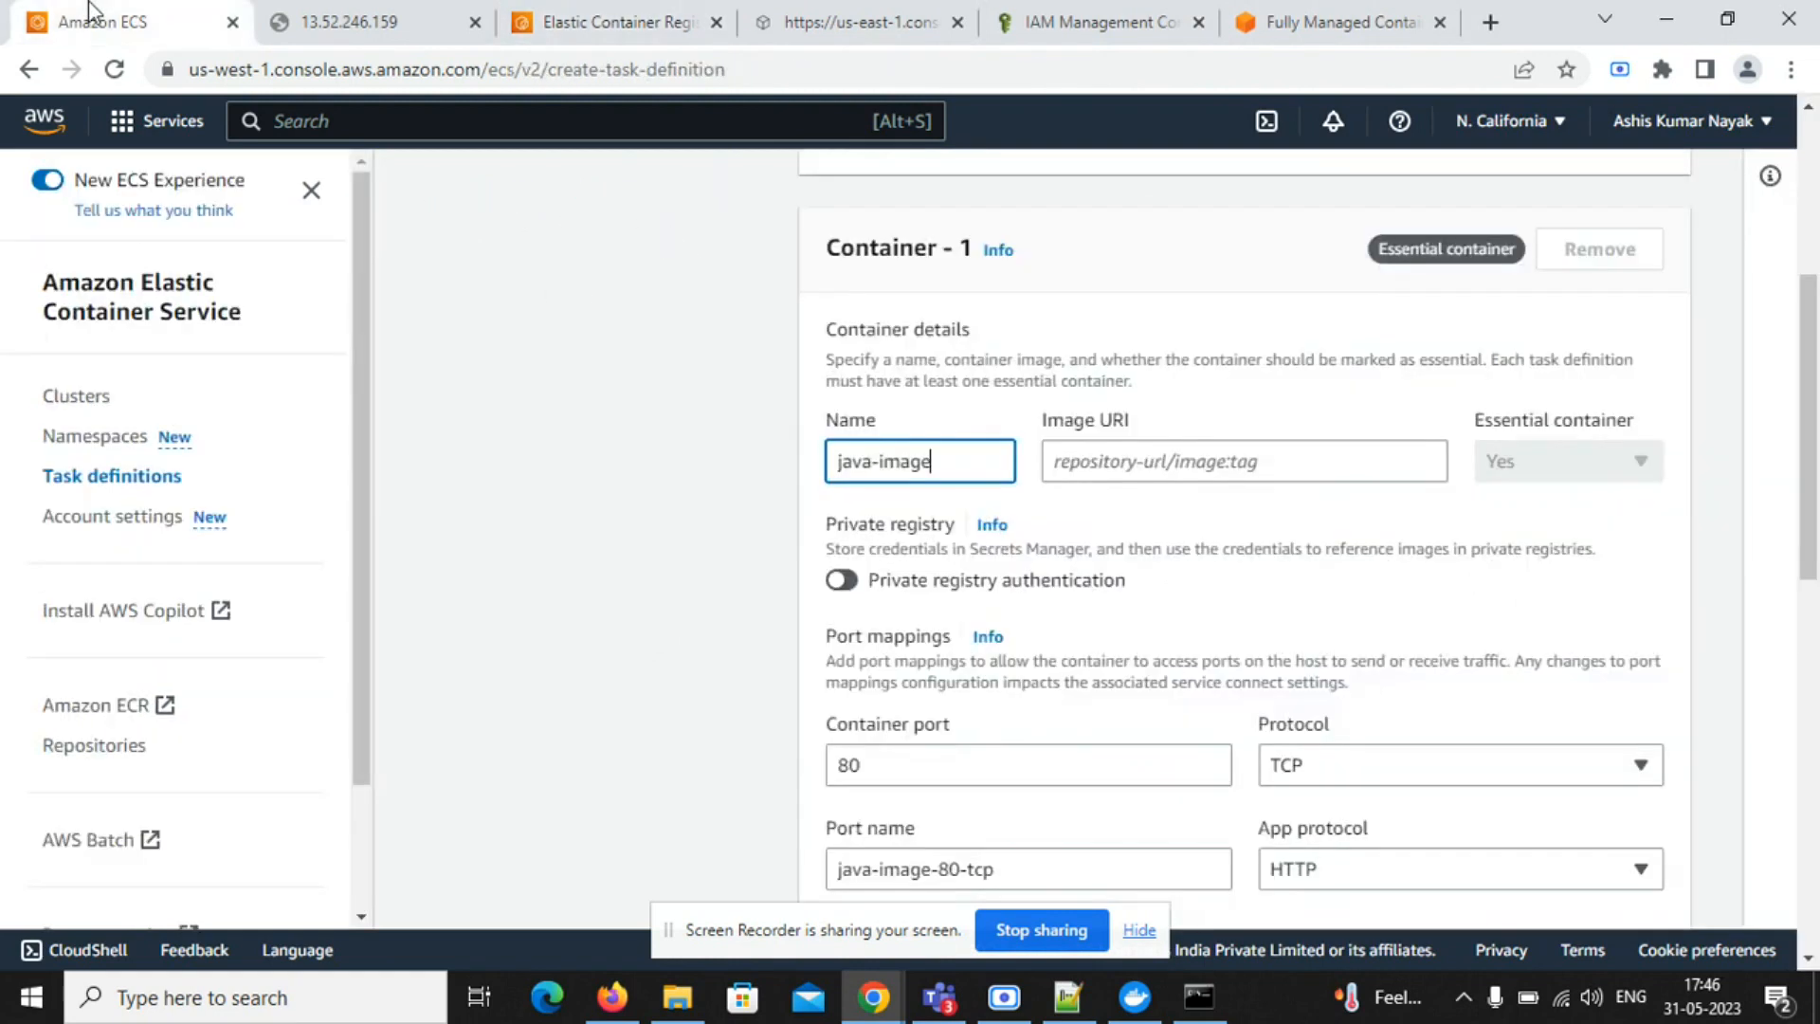
pyautogui.click(1121, 465)
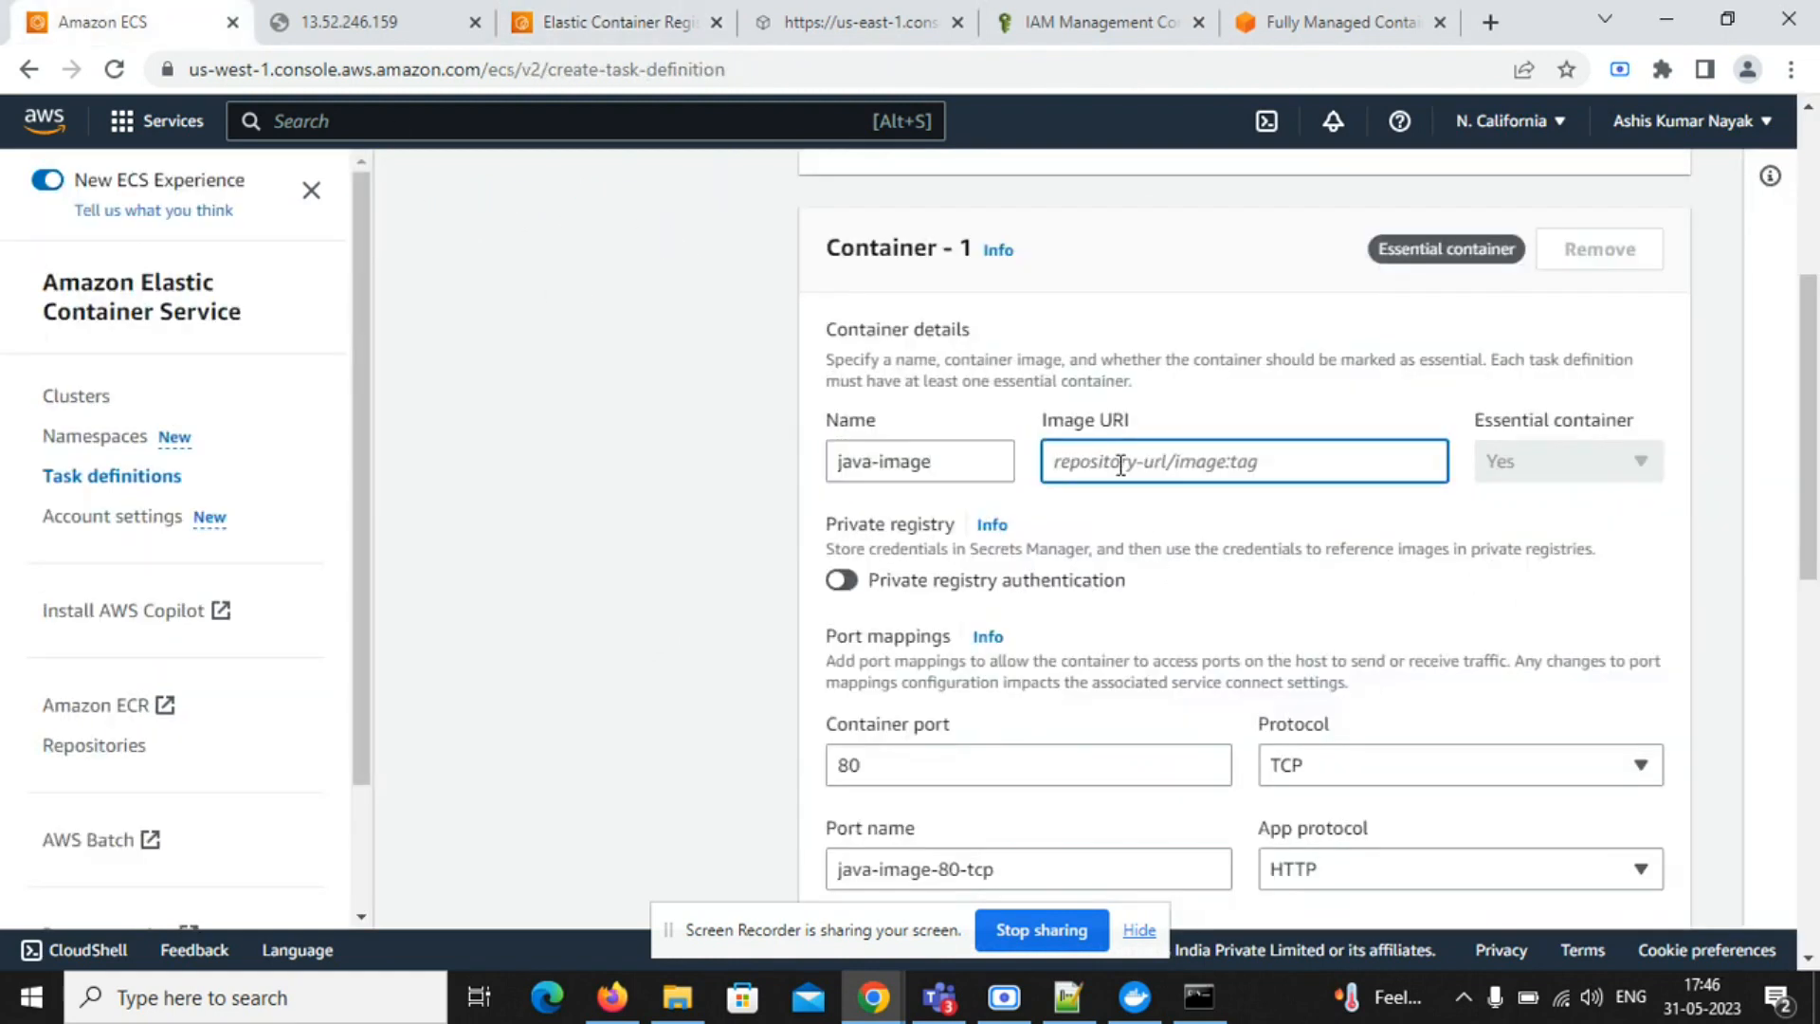
pyautogui.hotkey('ctrl', 'v')
pyautogui.click(1315, 520)
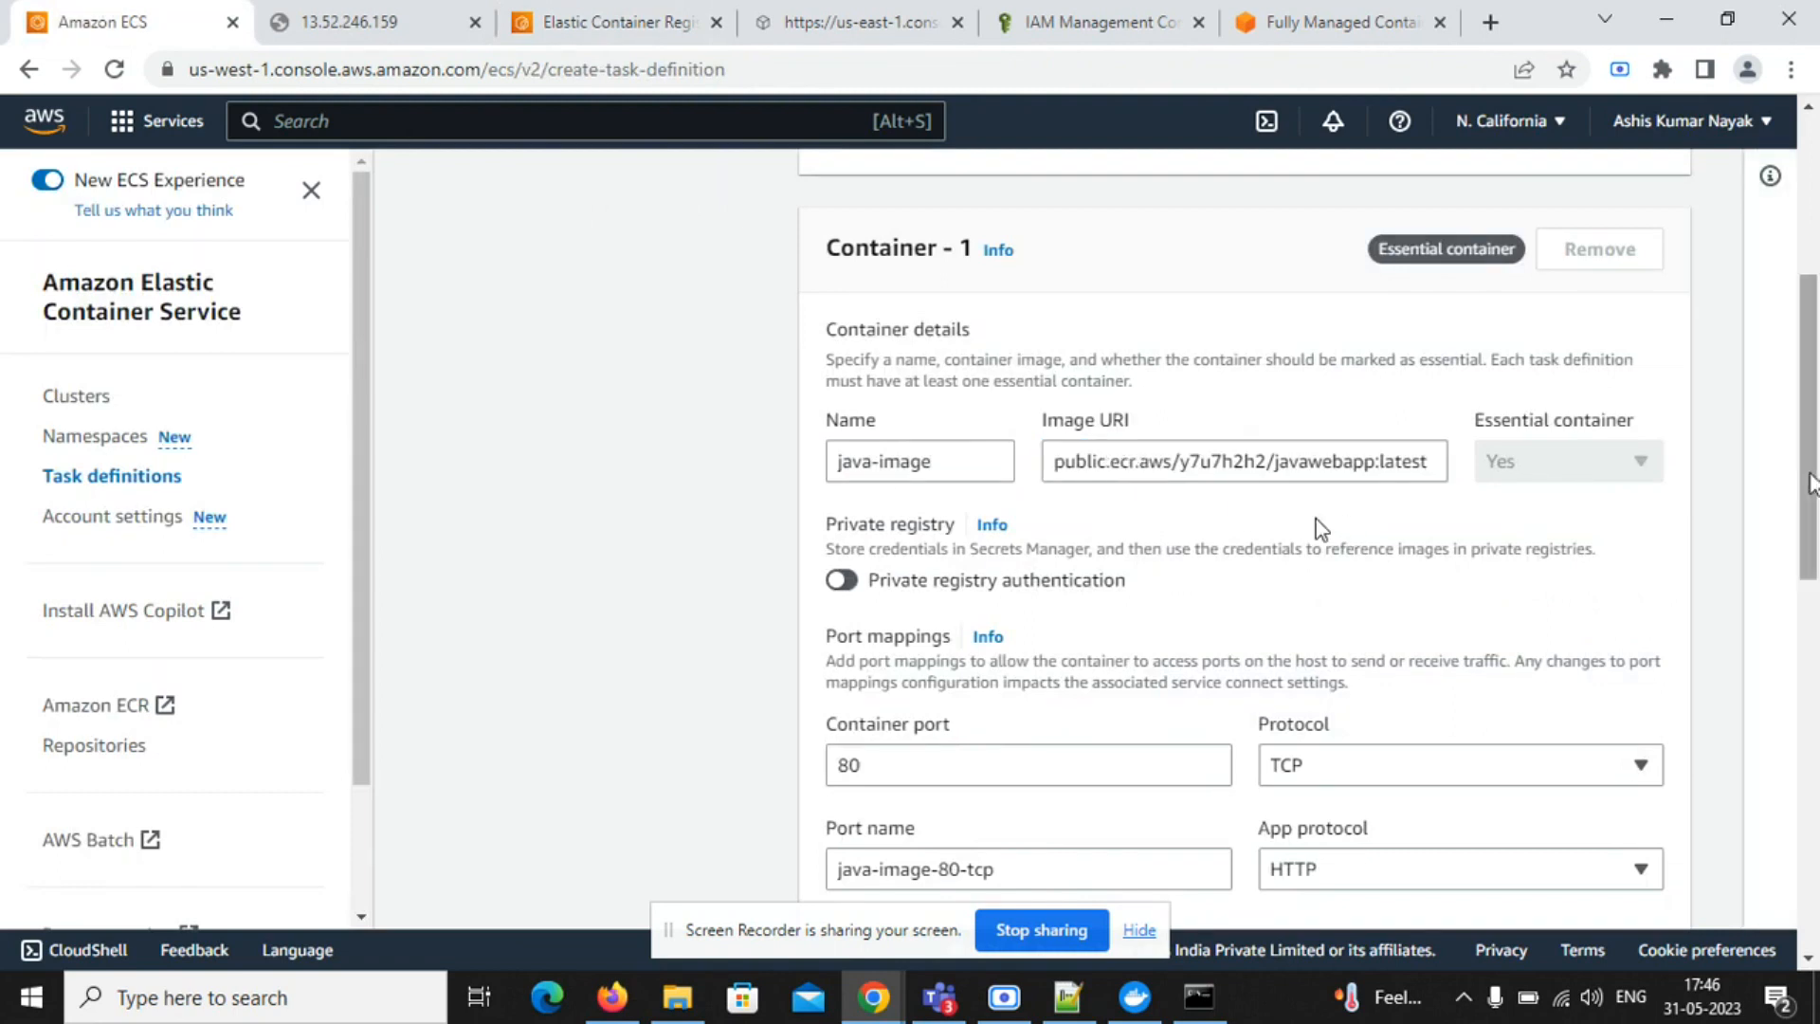
# - Add a second port mapping to the container for port 8080 with protocol TCP and app protocol HTTP
pyautogui.scroll(-3, 1403, 483)
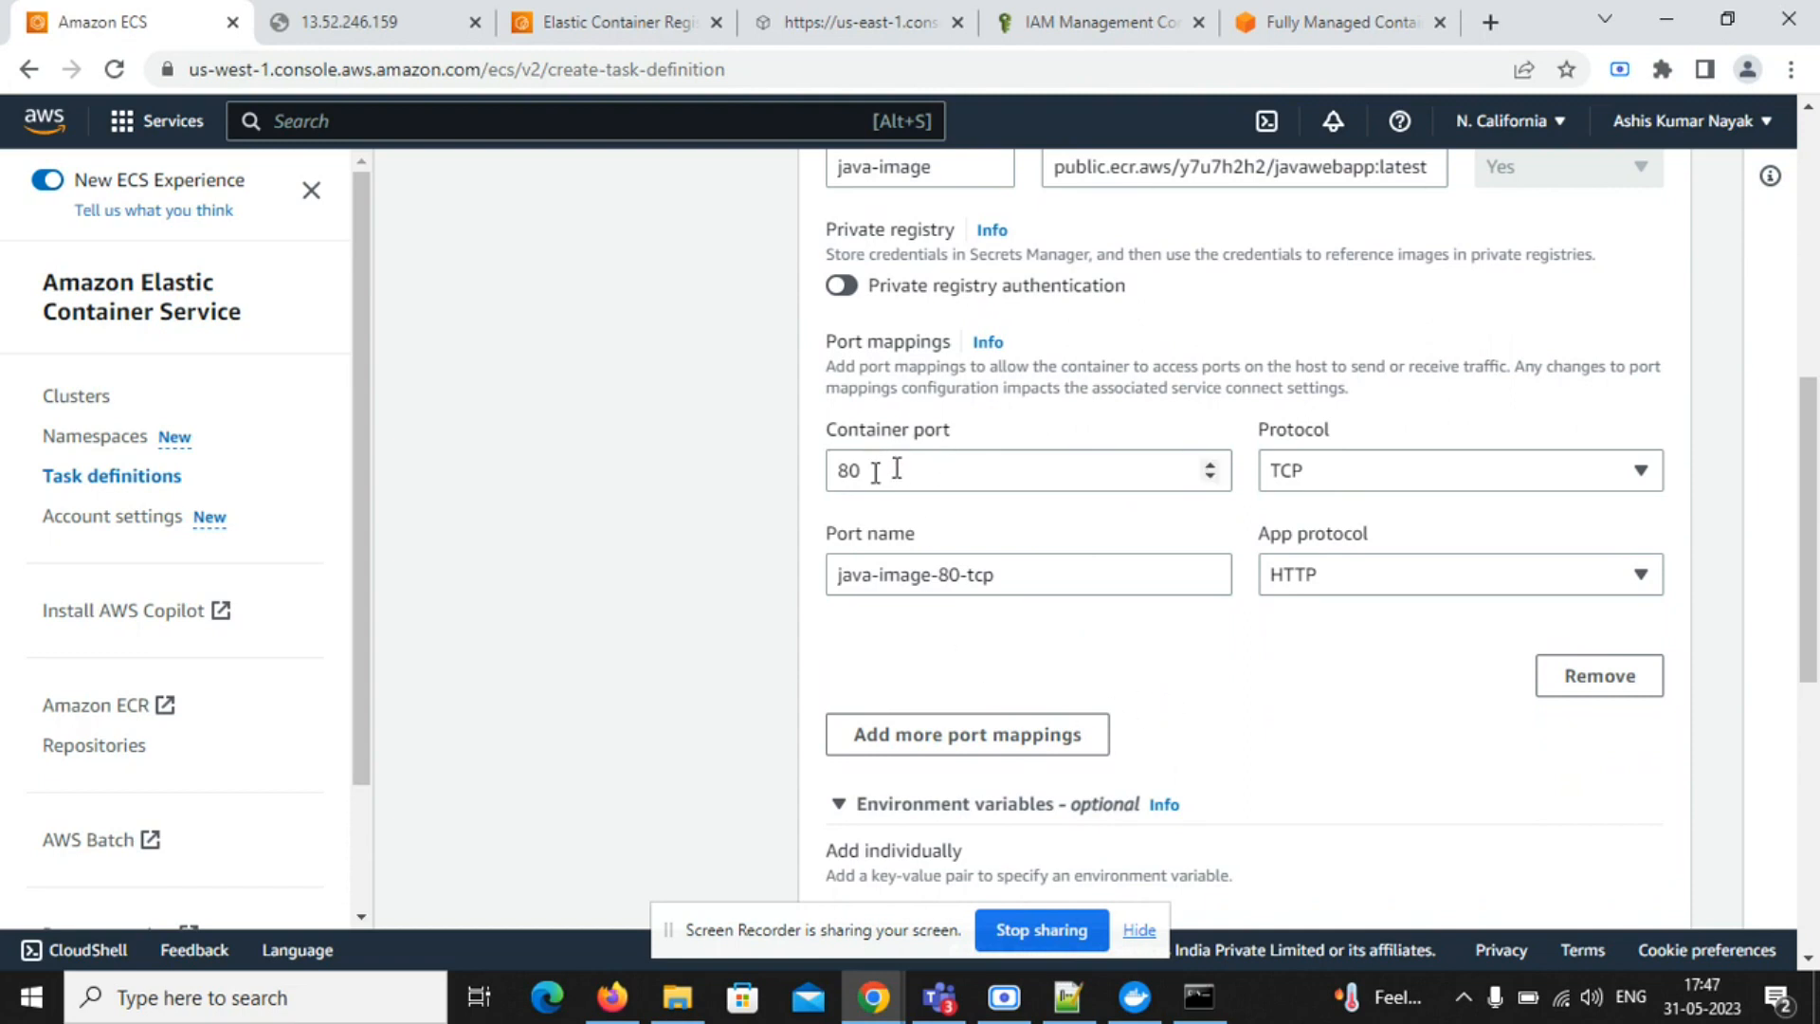
pyautogui.click(984, 737)
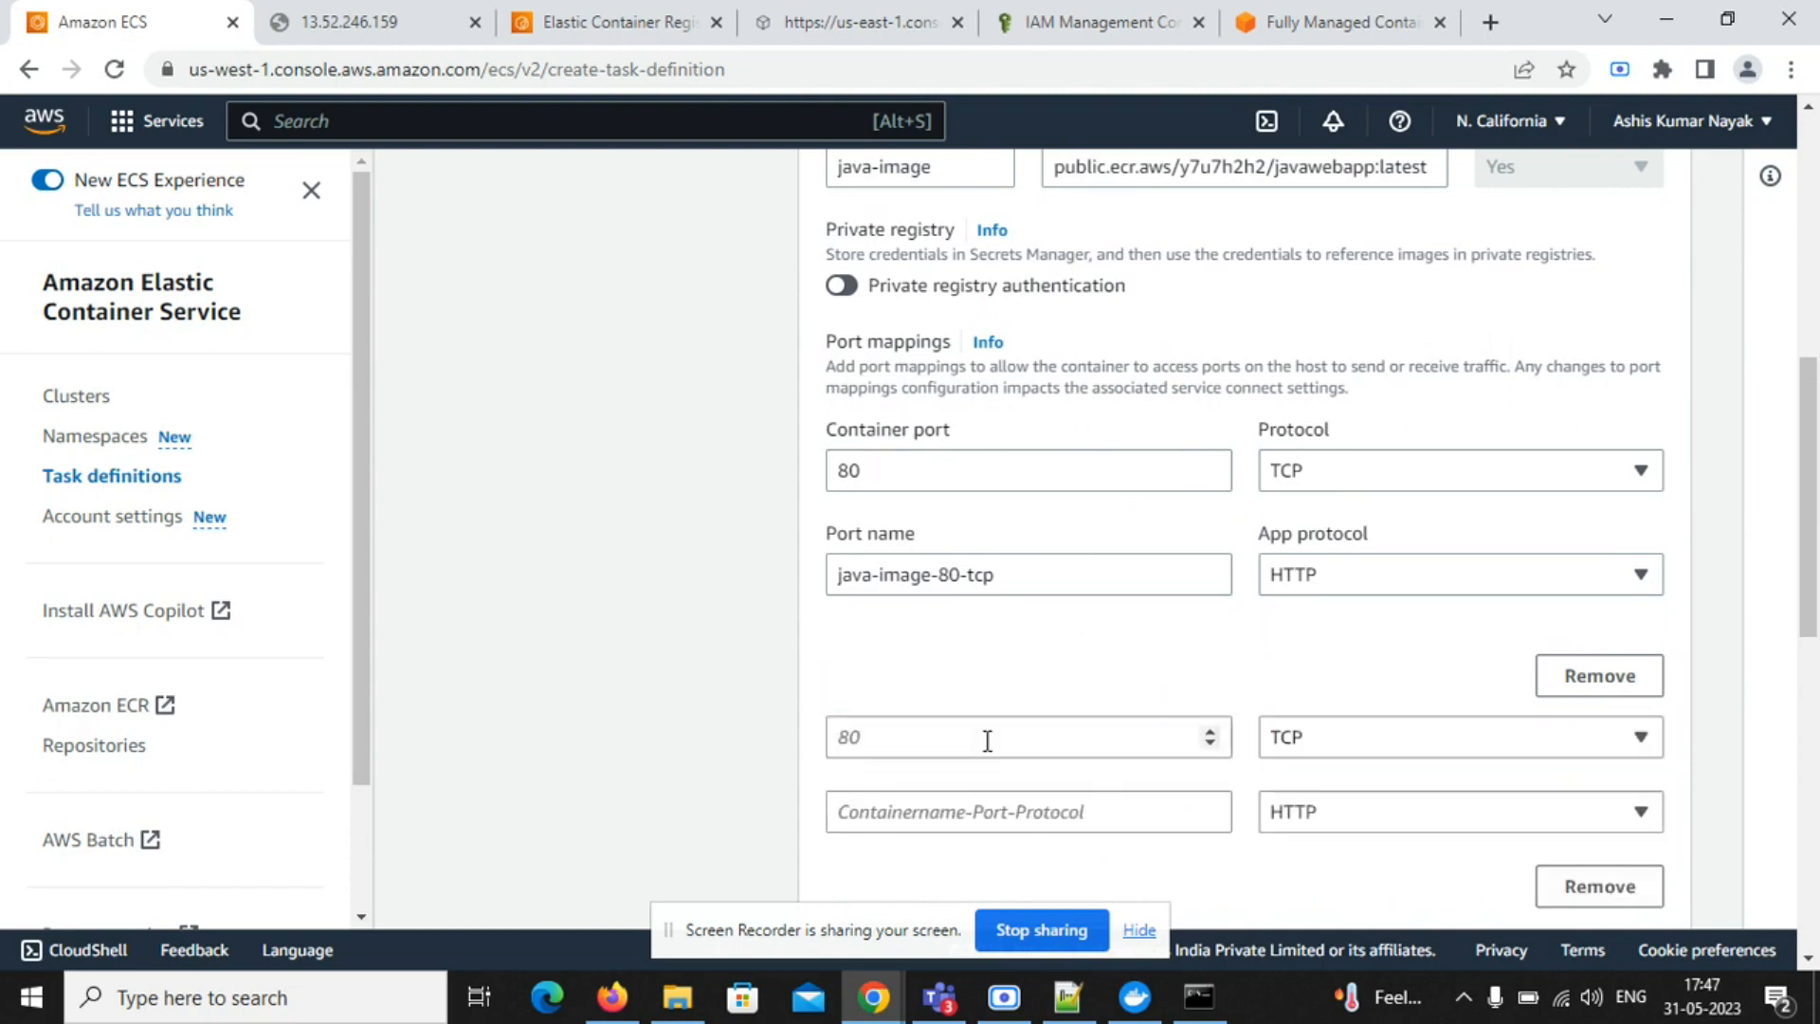
pyautogui.click(956, 744)
pyautogui.write('8080')
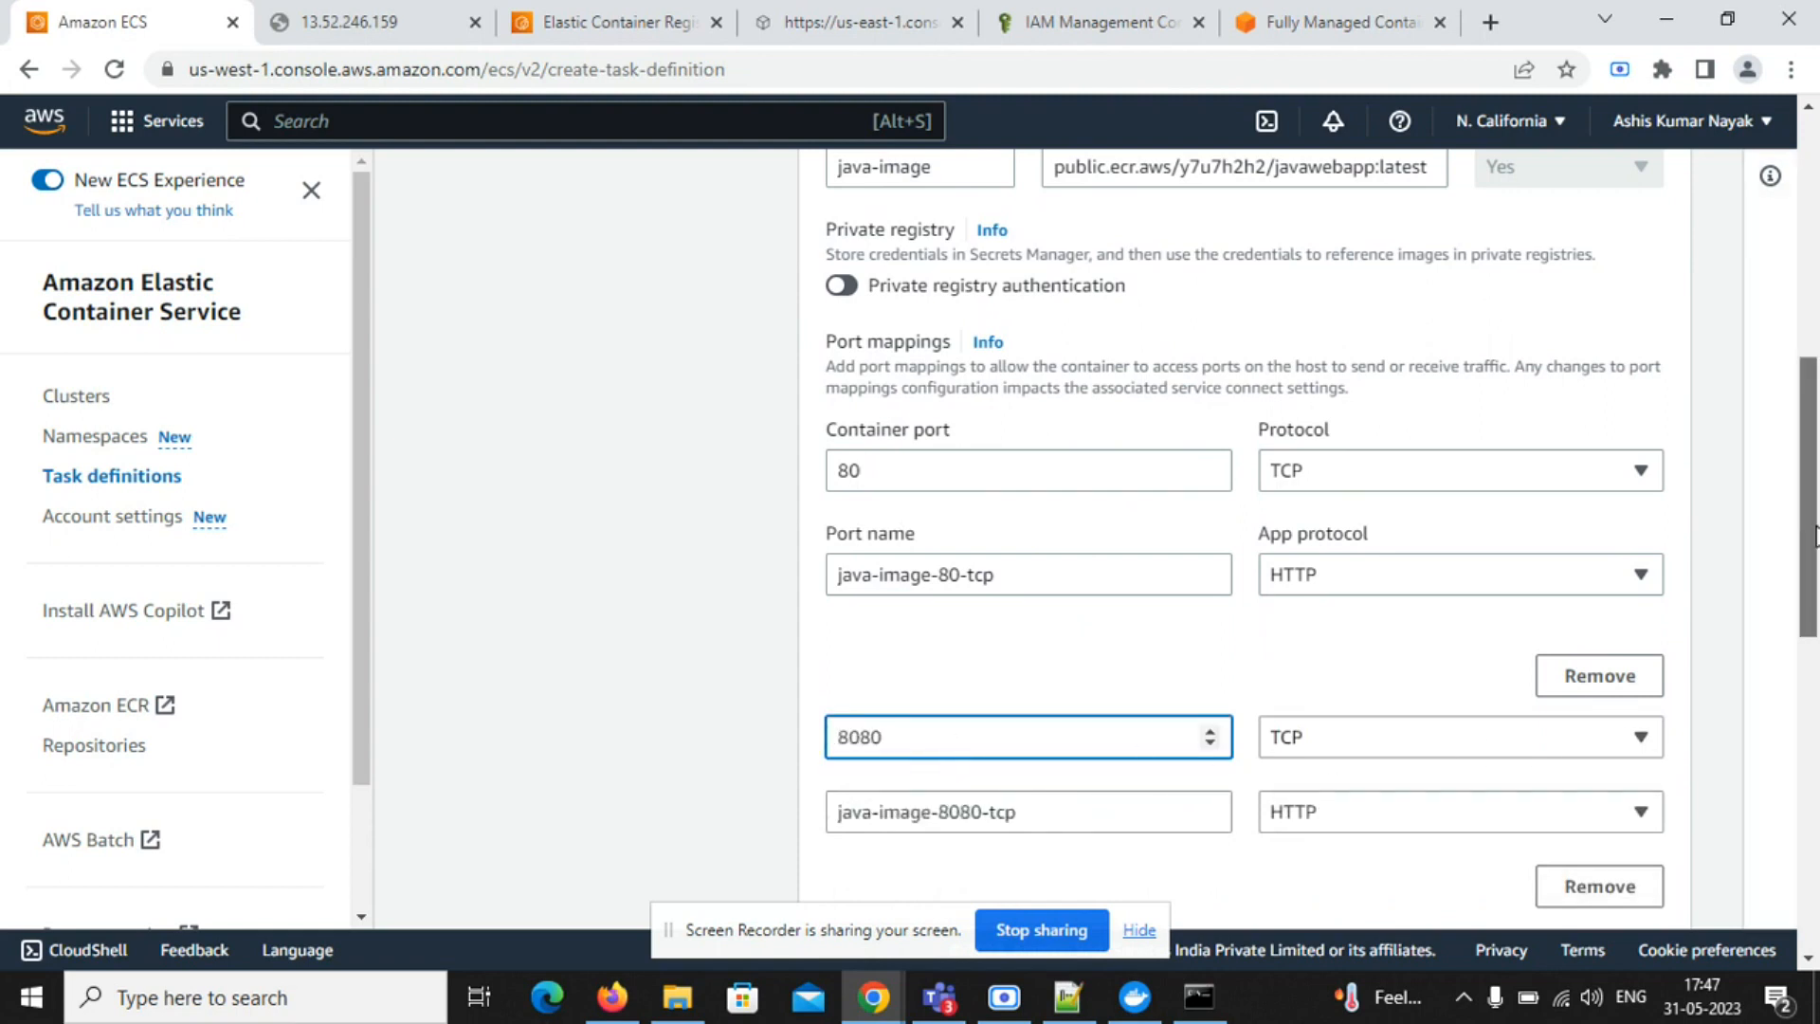
pyautogui.scroll(-3, 1438, 388)
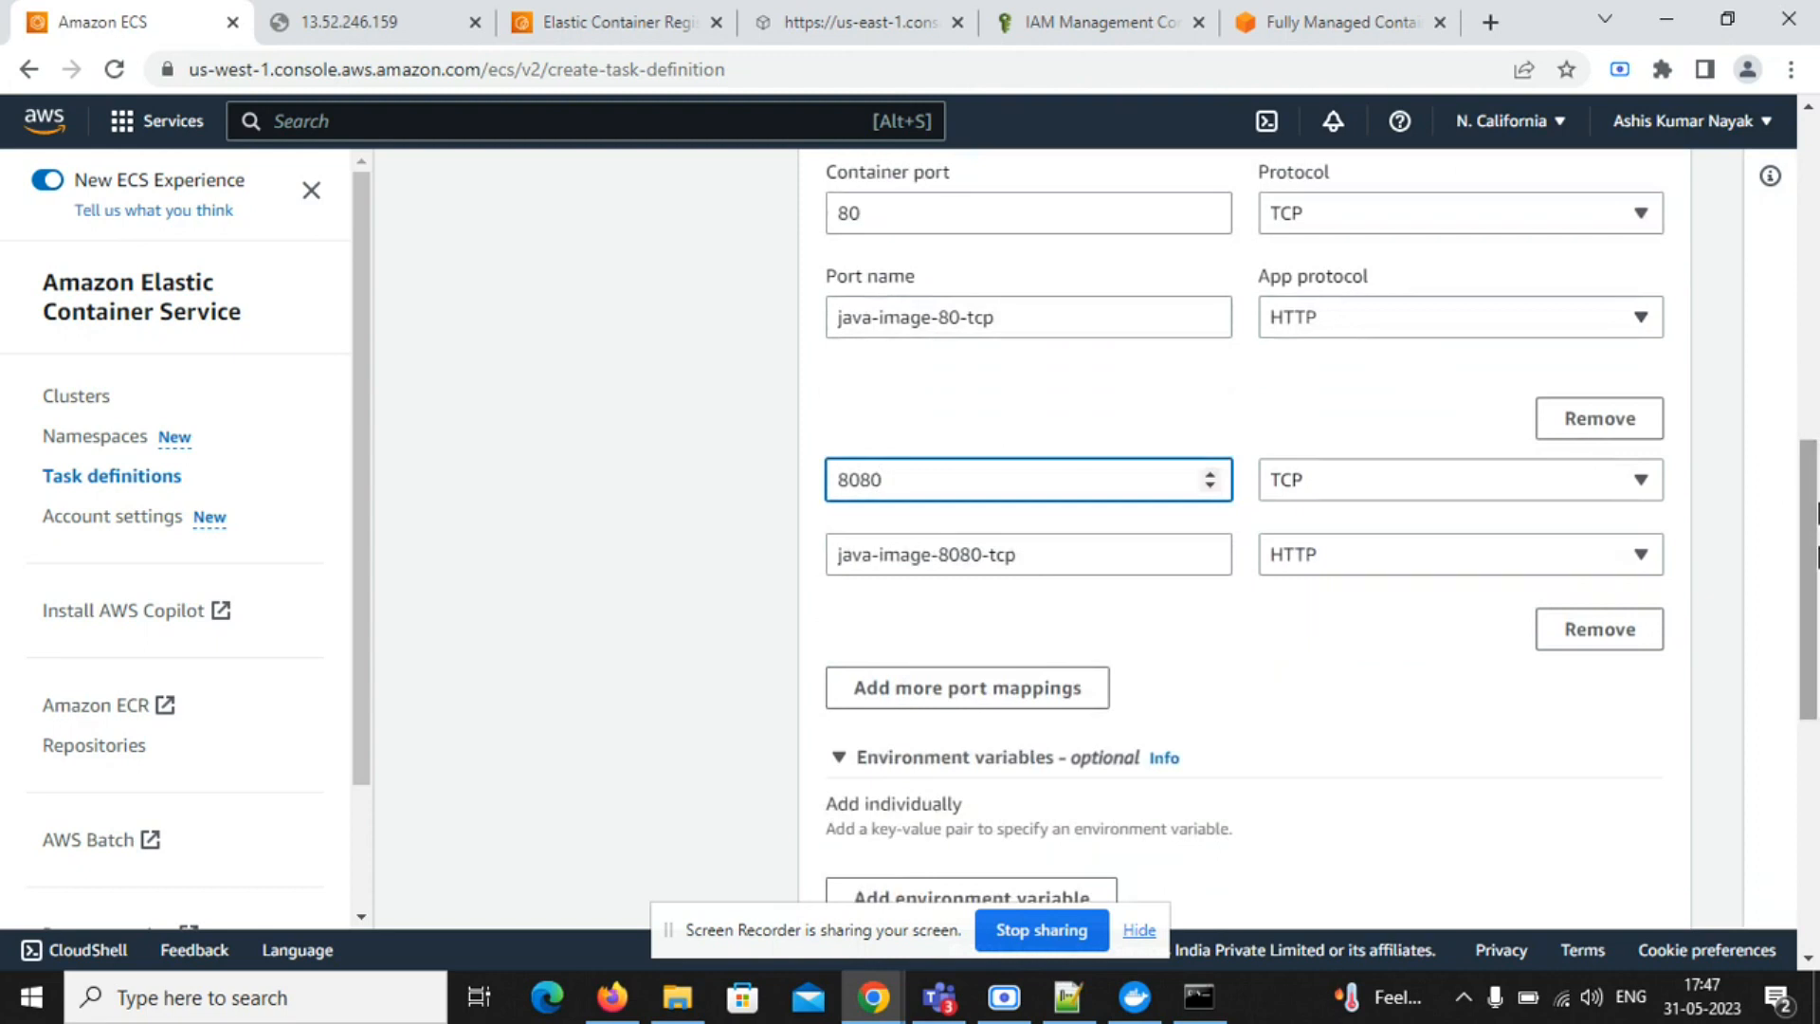
pyautogui.click(1319, 567)
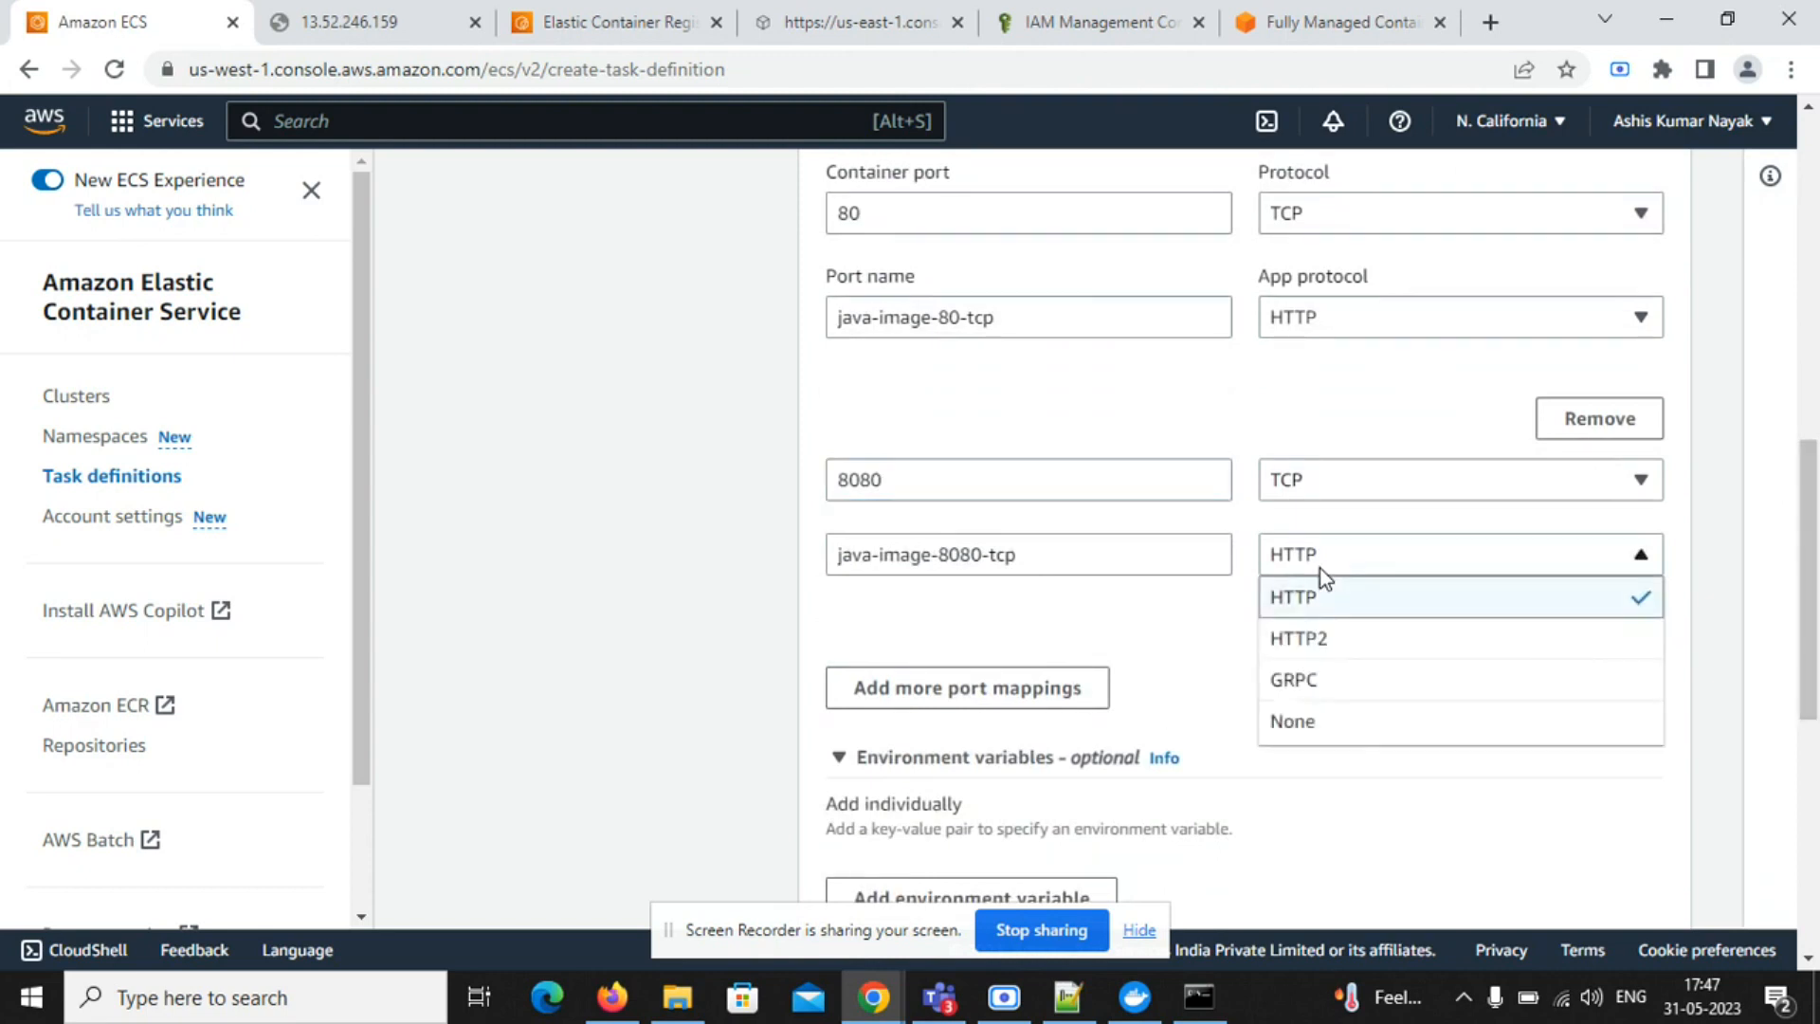
pyautogui.click(1322, 599)
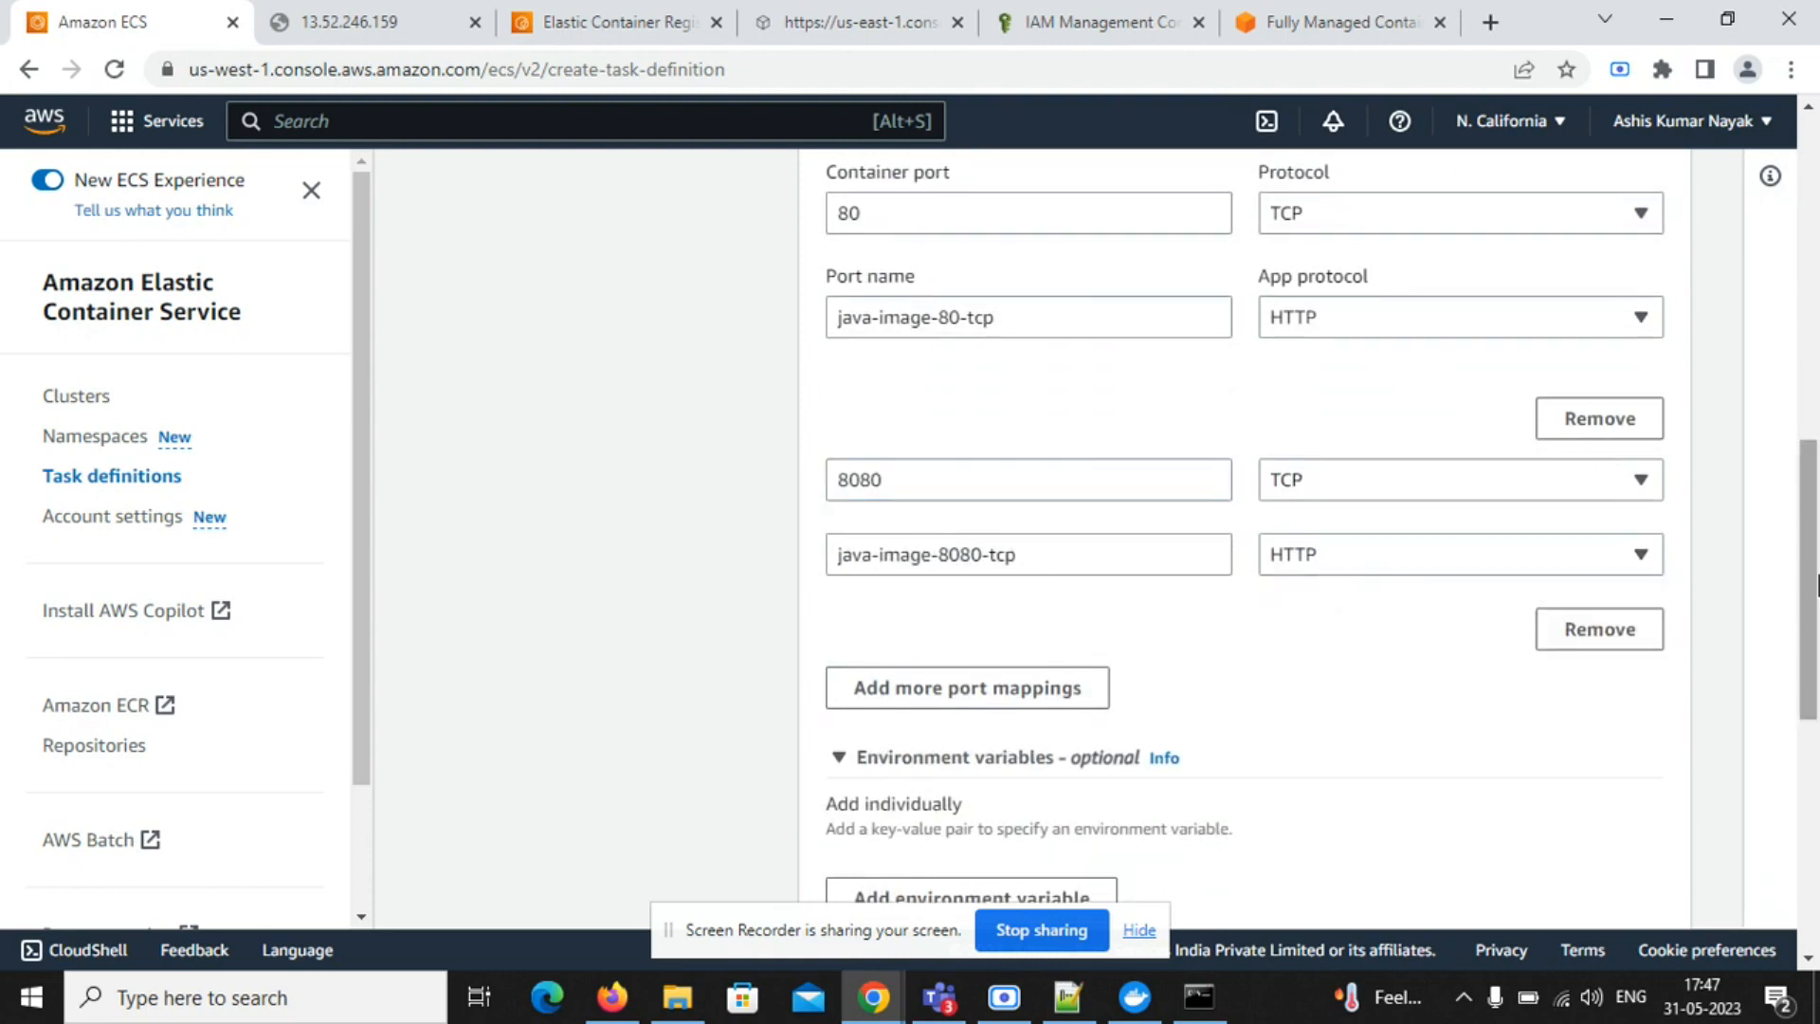
# - Keep the remaining optional container settings at their defaults and continue to the environment, storage, monitoring and tags configuration
pyautogui.moveTo(1816, 585); pyautogui.dragTo(1816, 758)
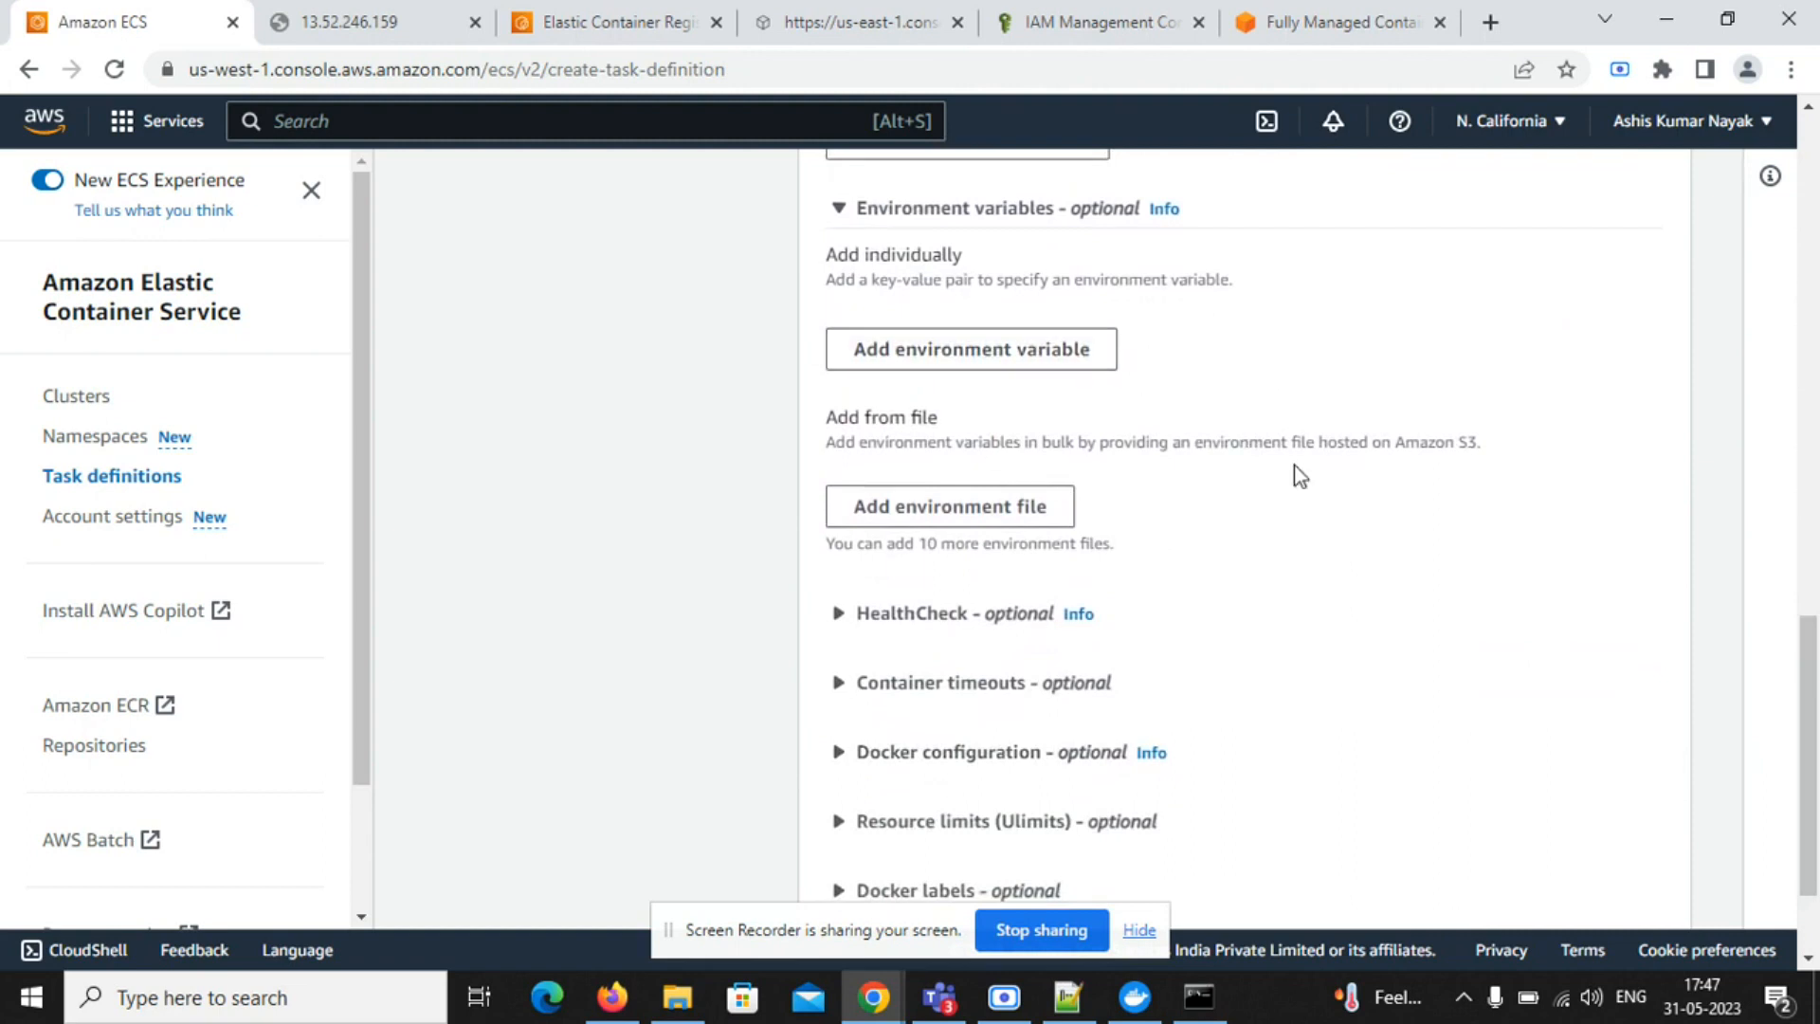
pyautogui.moveTo(1816, 691); pyautogui.dragTo(1816, 769)
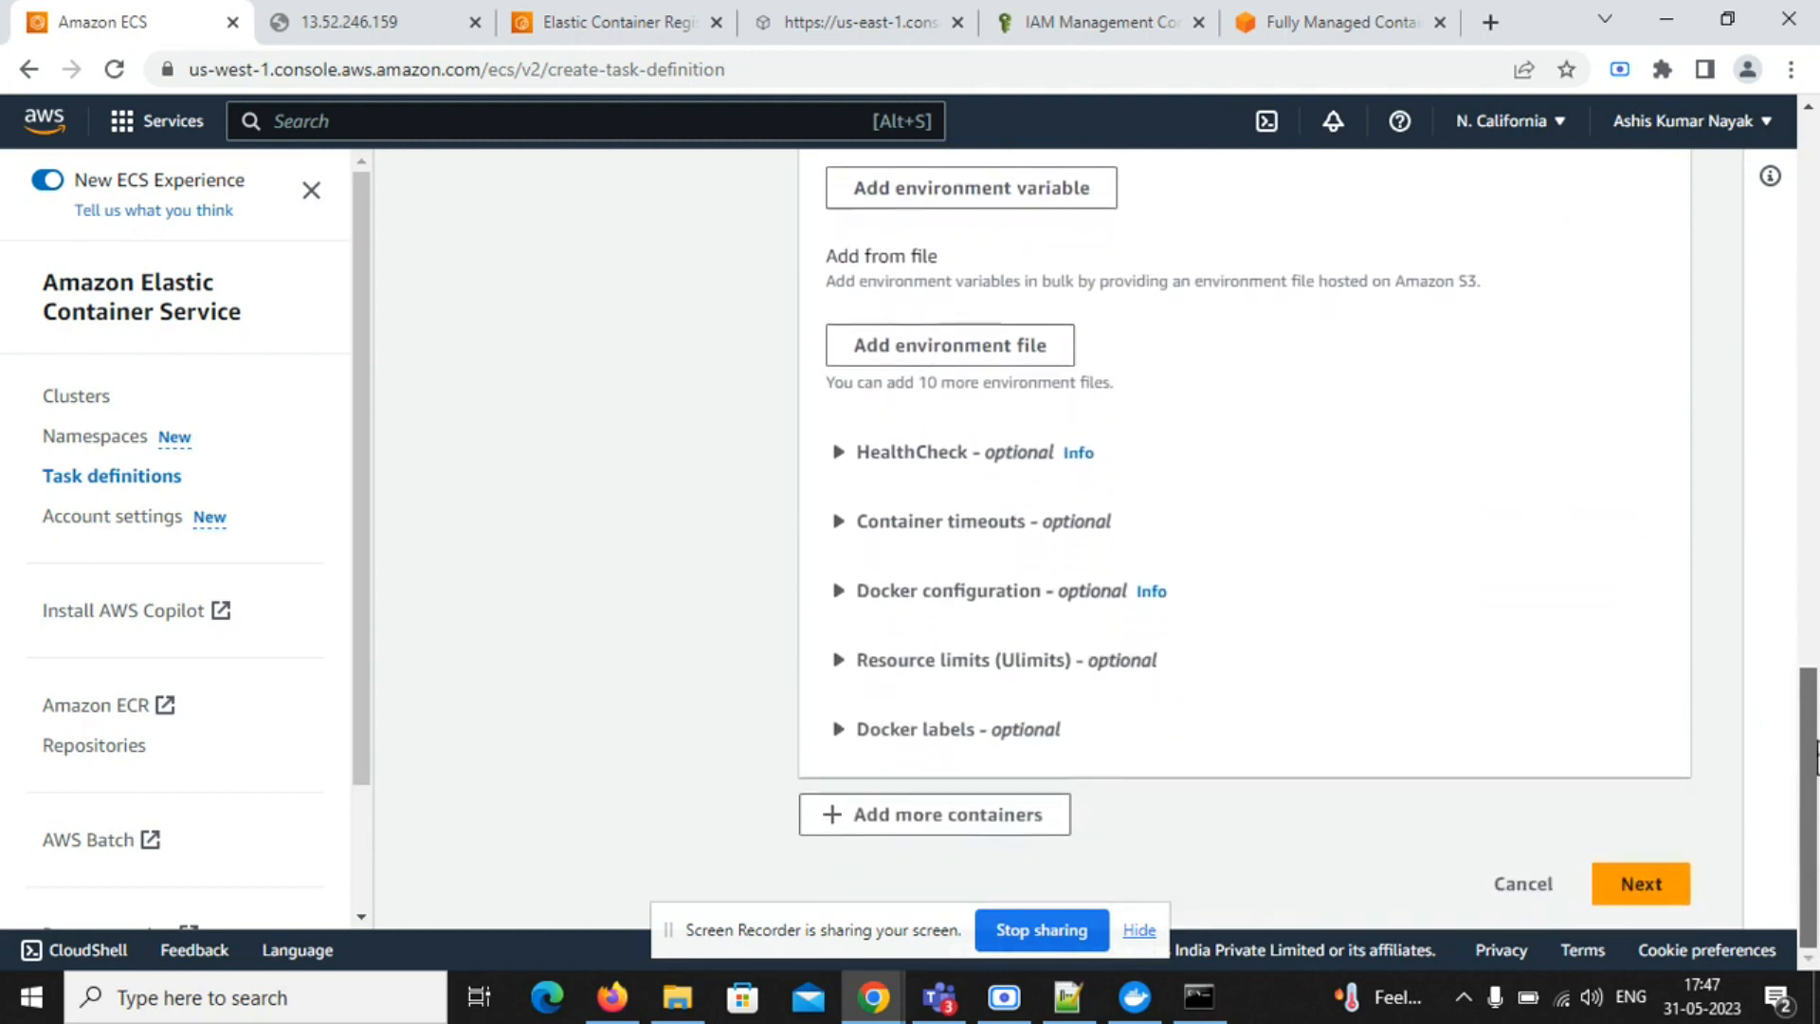
pyautogui.click(1676, 886)
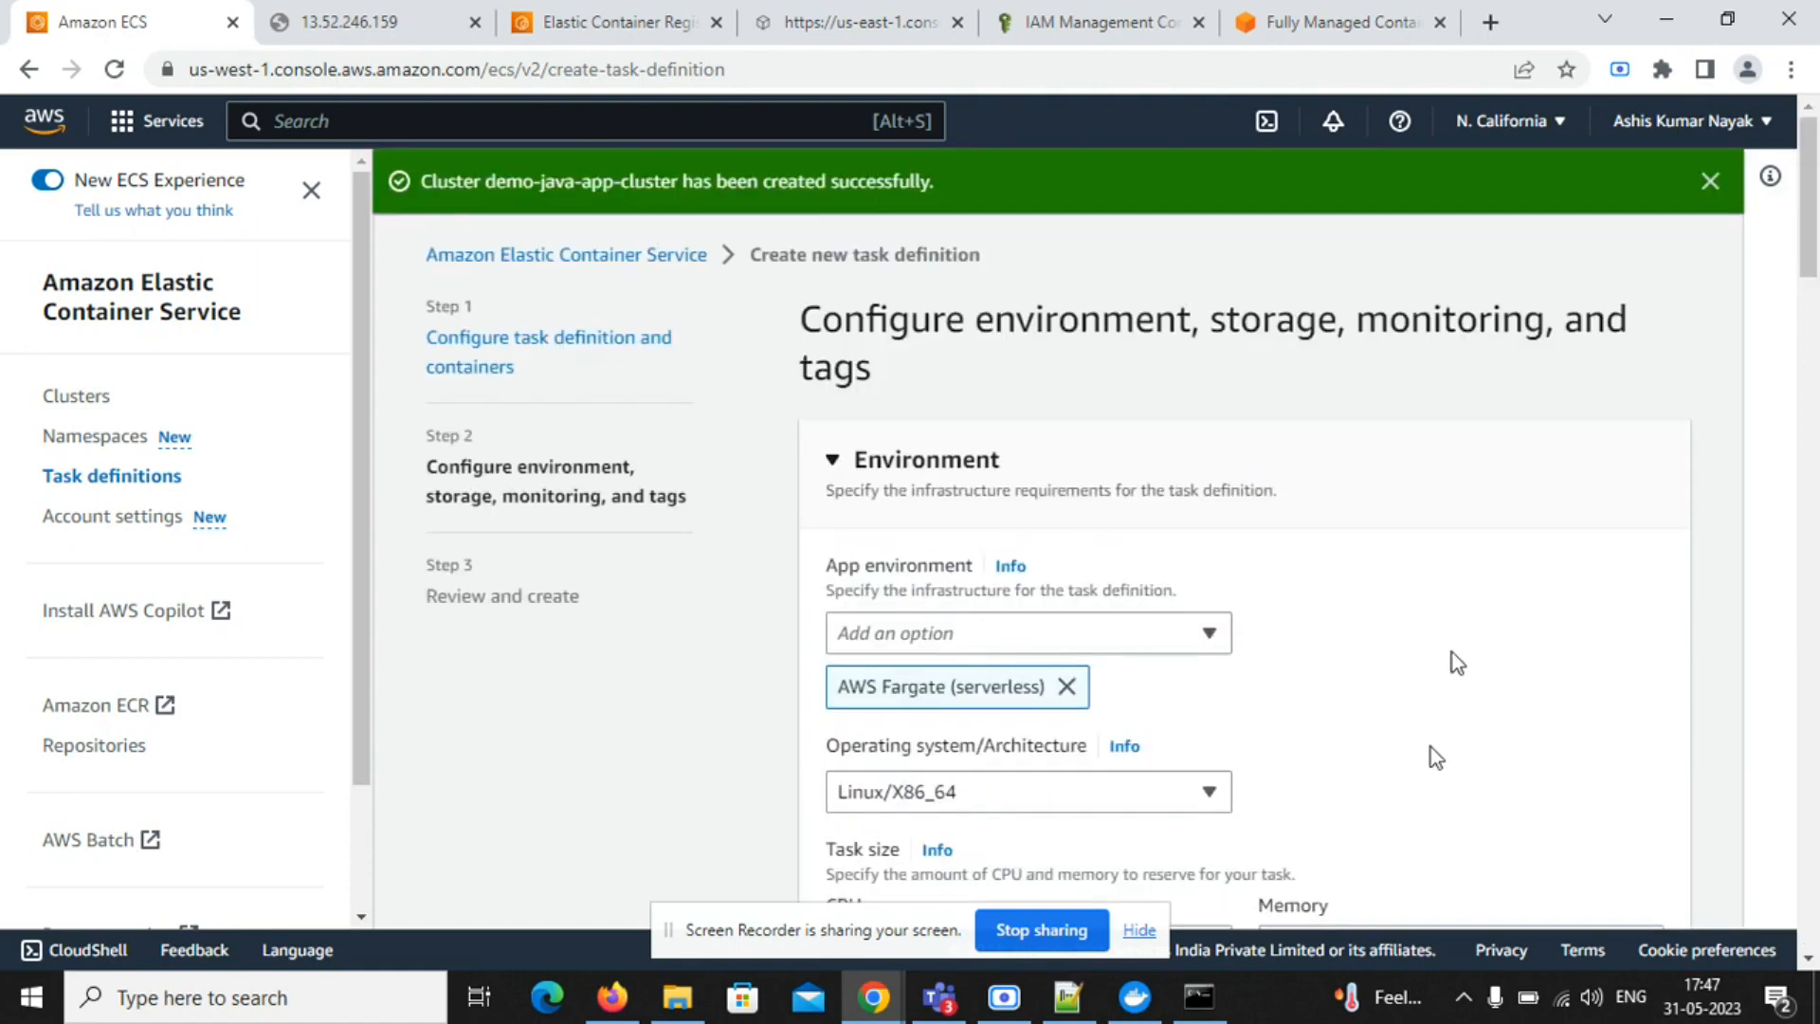
# - Review the app environment, task size and task role options of the task definition without changing them
pyautogui.moveTo(1813, 244); pyautogui.dragTo(1813, 287)
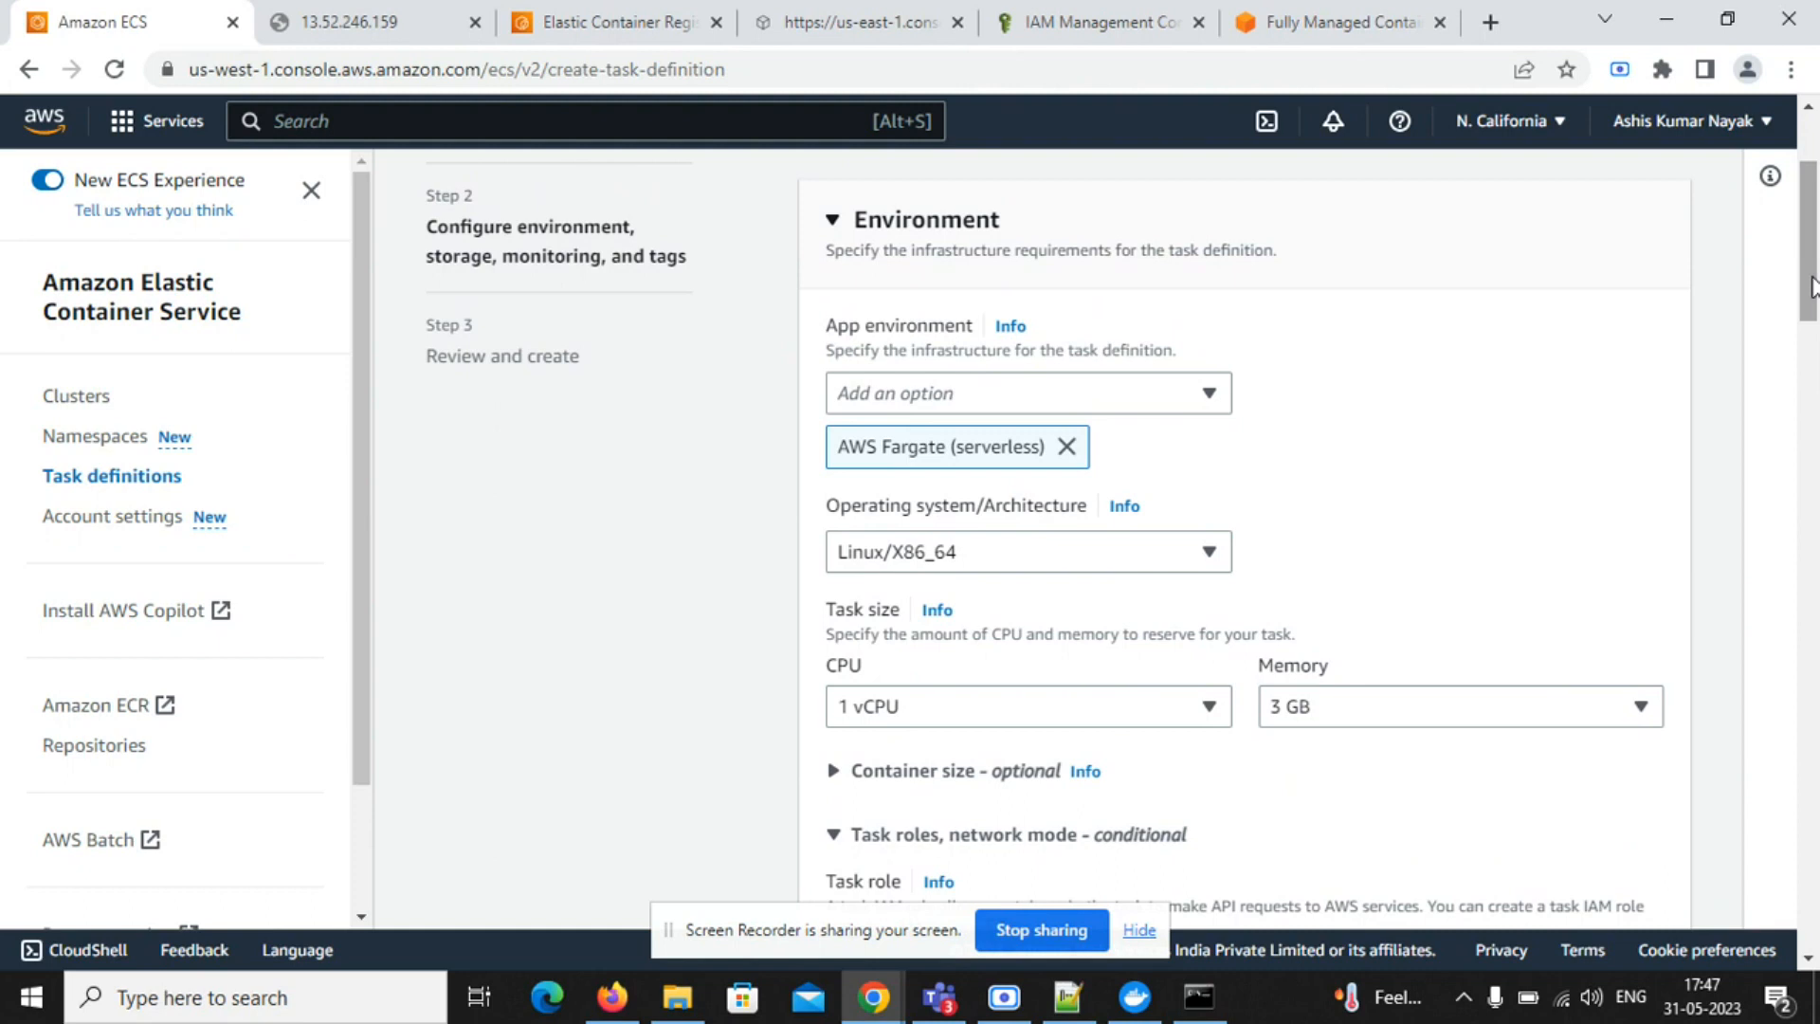
pyautogui.click(1208, 398)
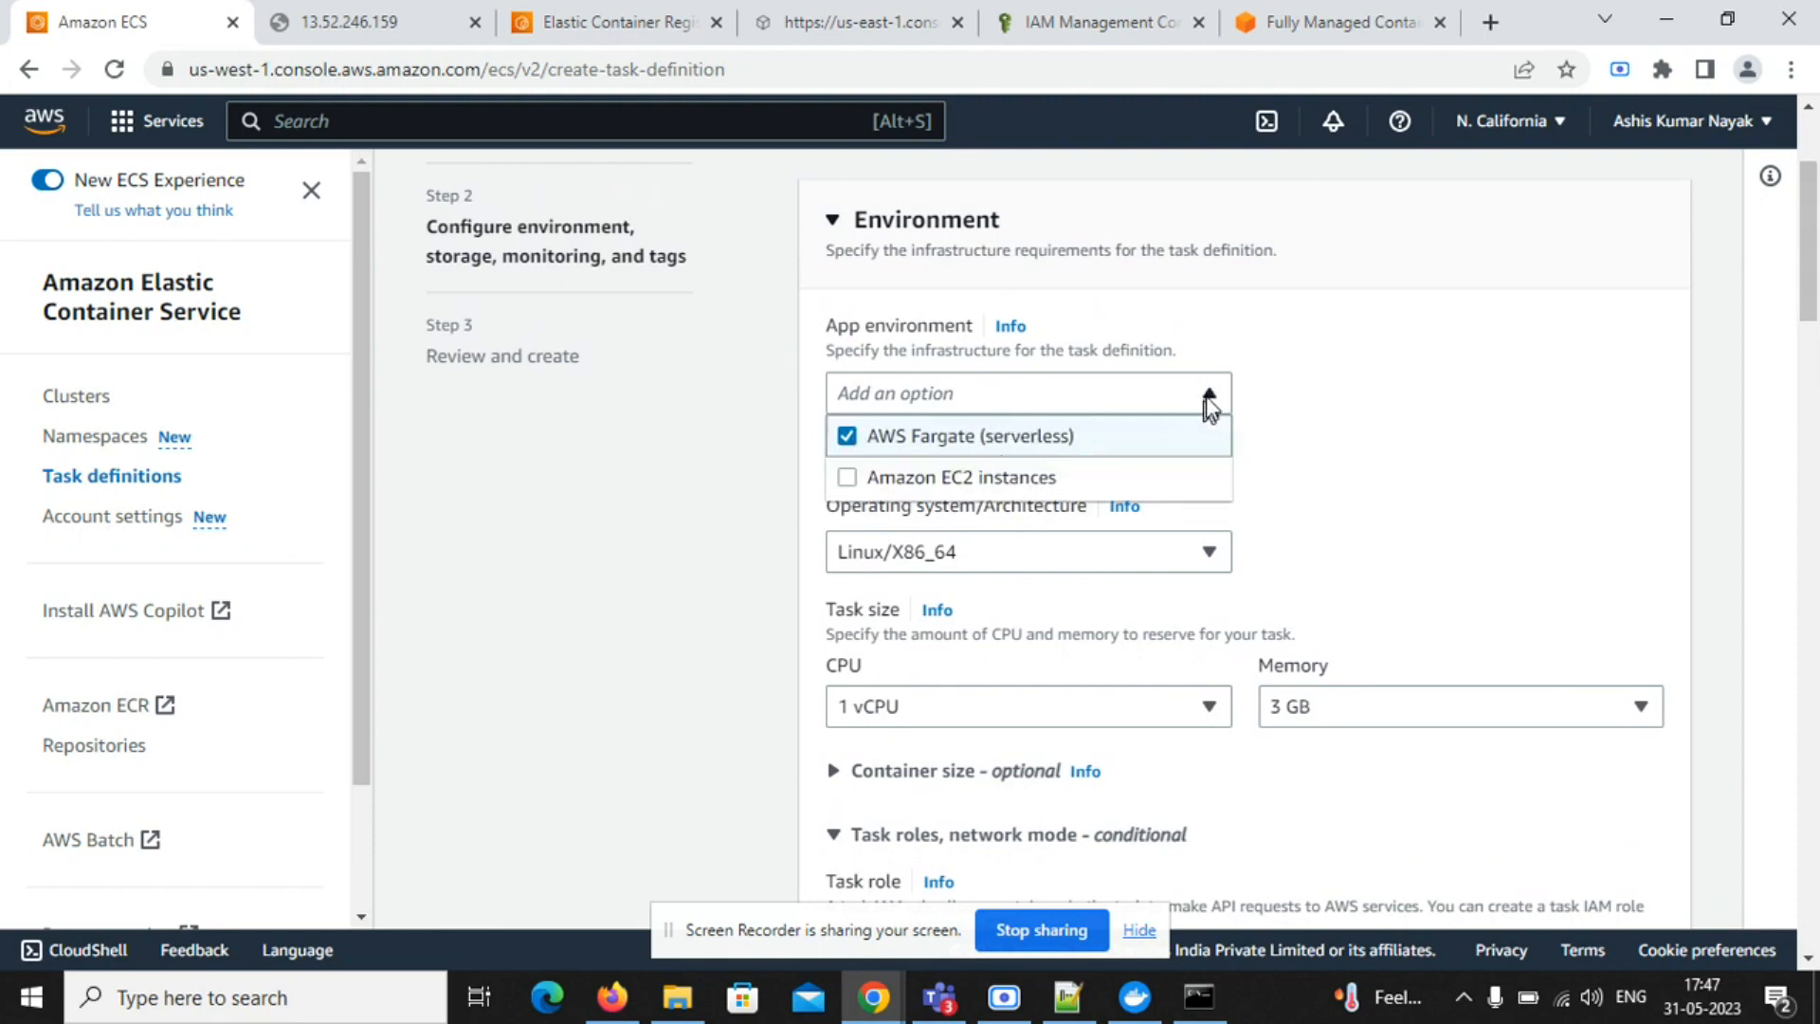
pyautogui.click(1208, 406)
pyautogui.moveTo(1814, 273); pyautogui.dragTo(1816, 319)
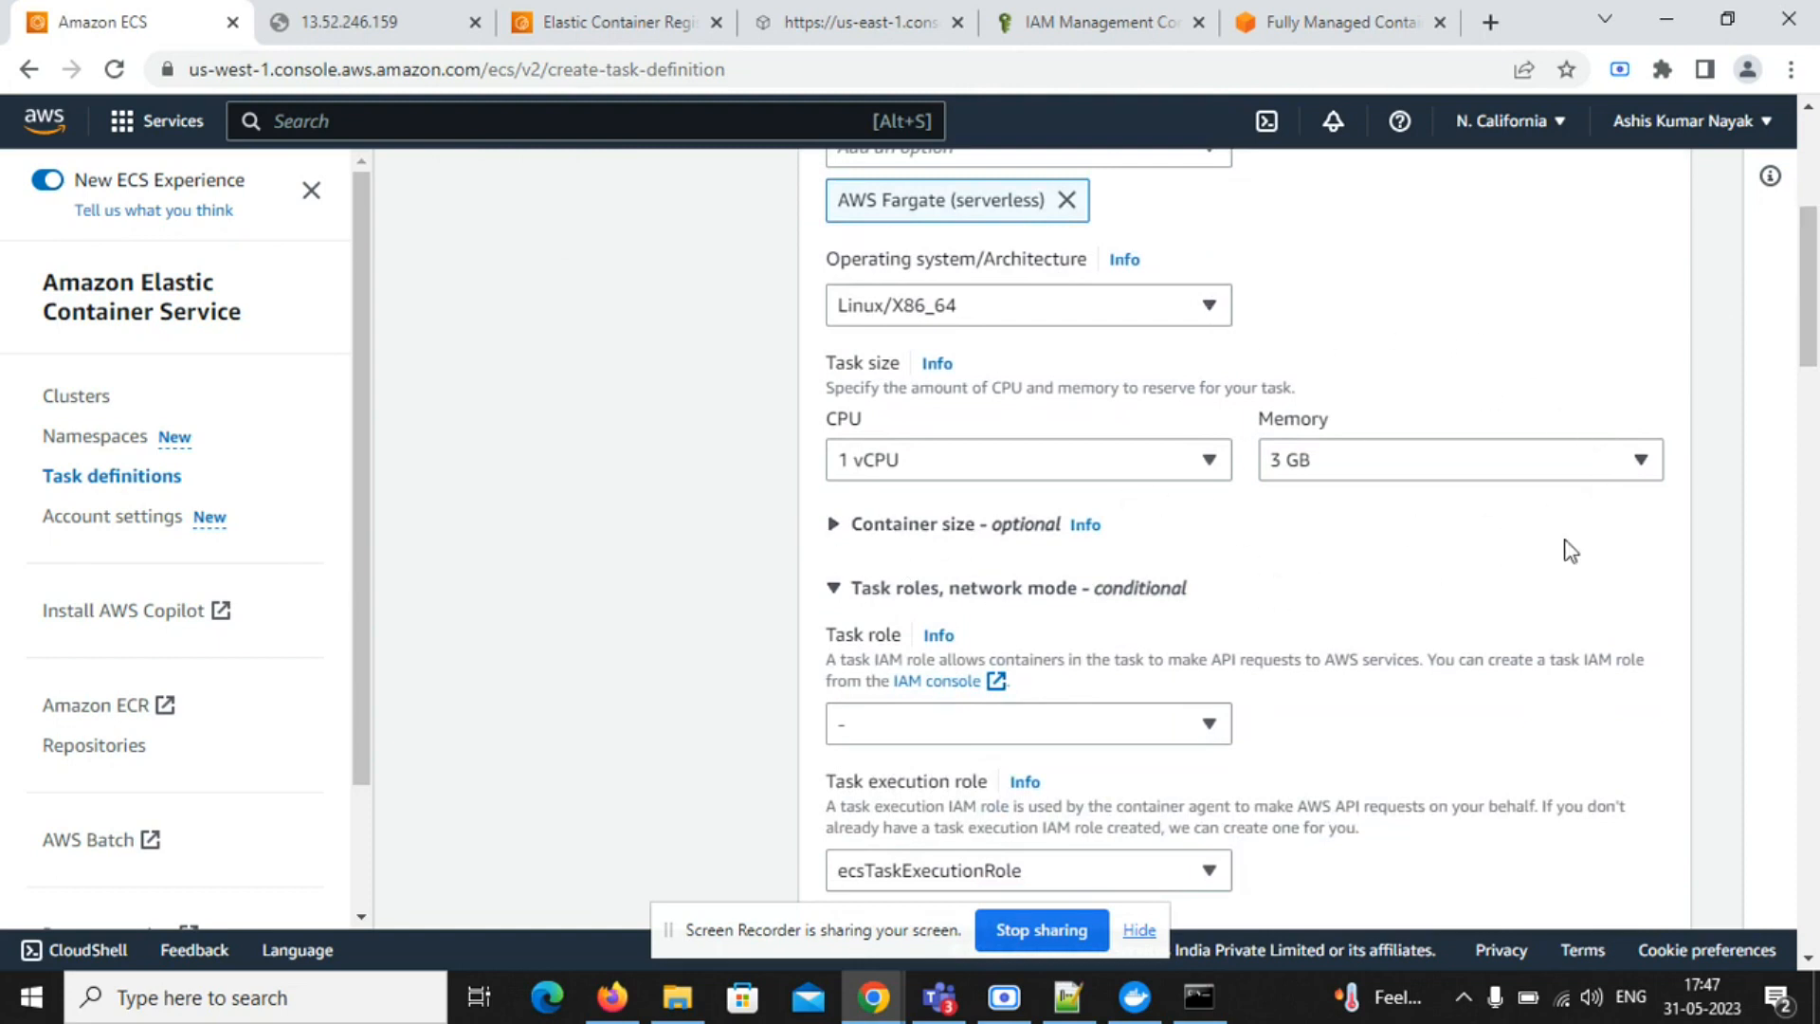
pyautogui.scroll(-3, 1812, 285)
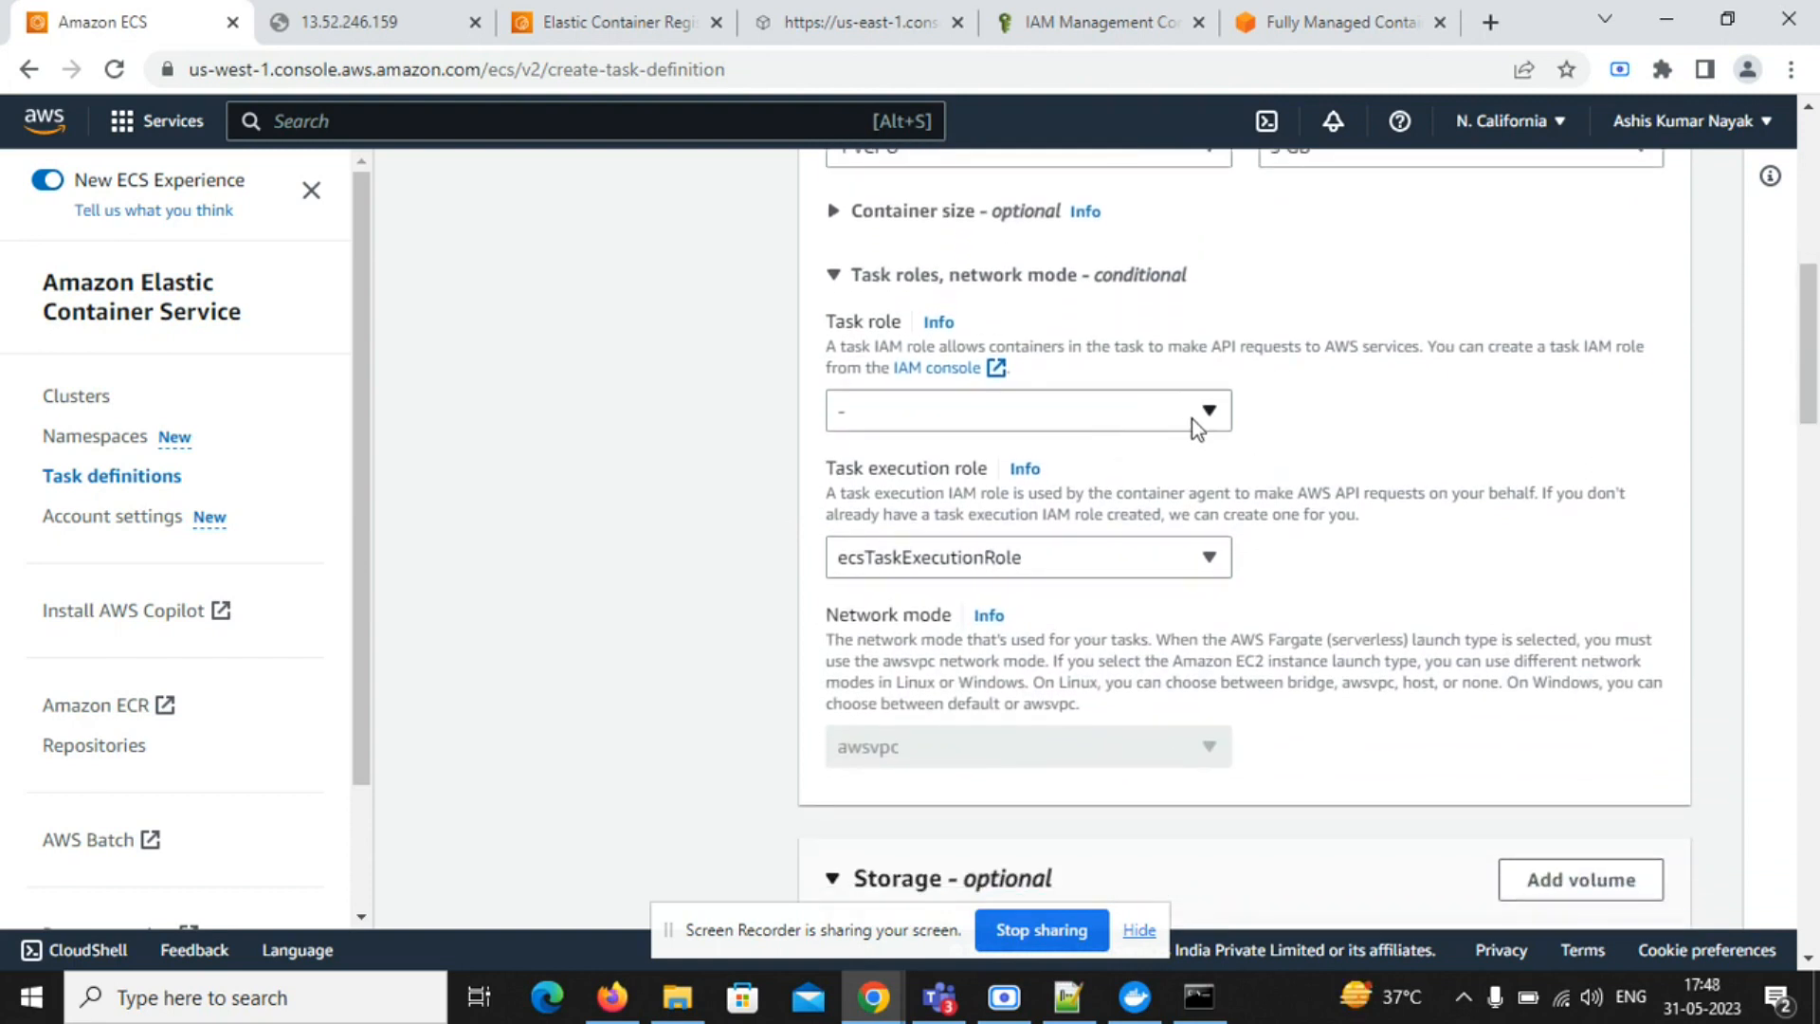
pyautogui.click(1191, 418)
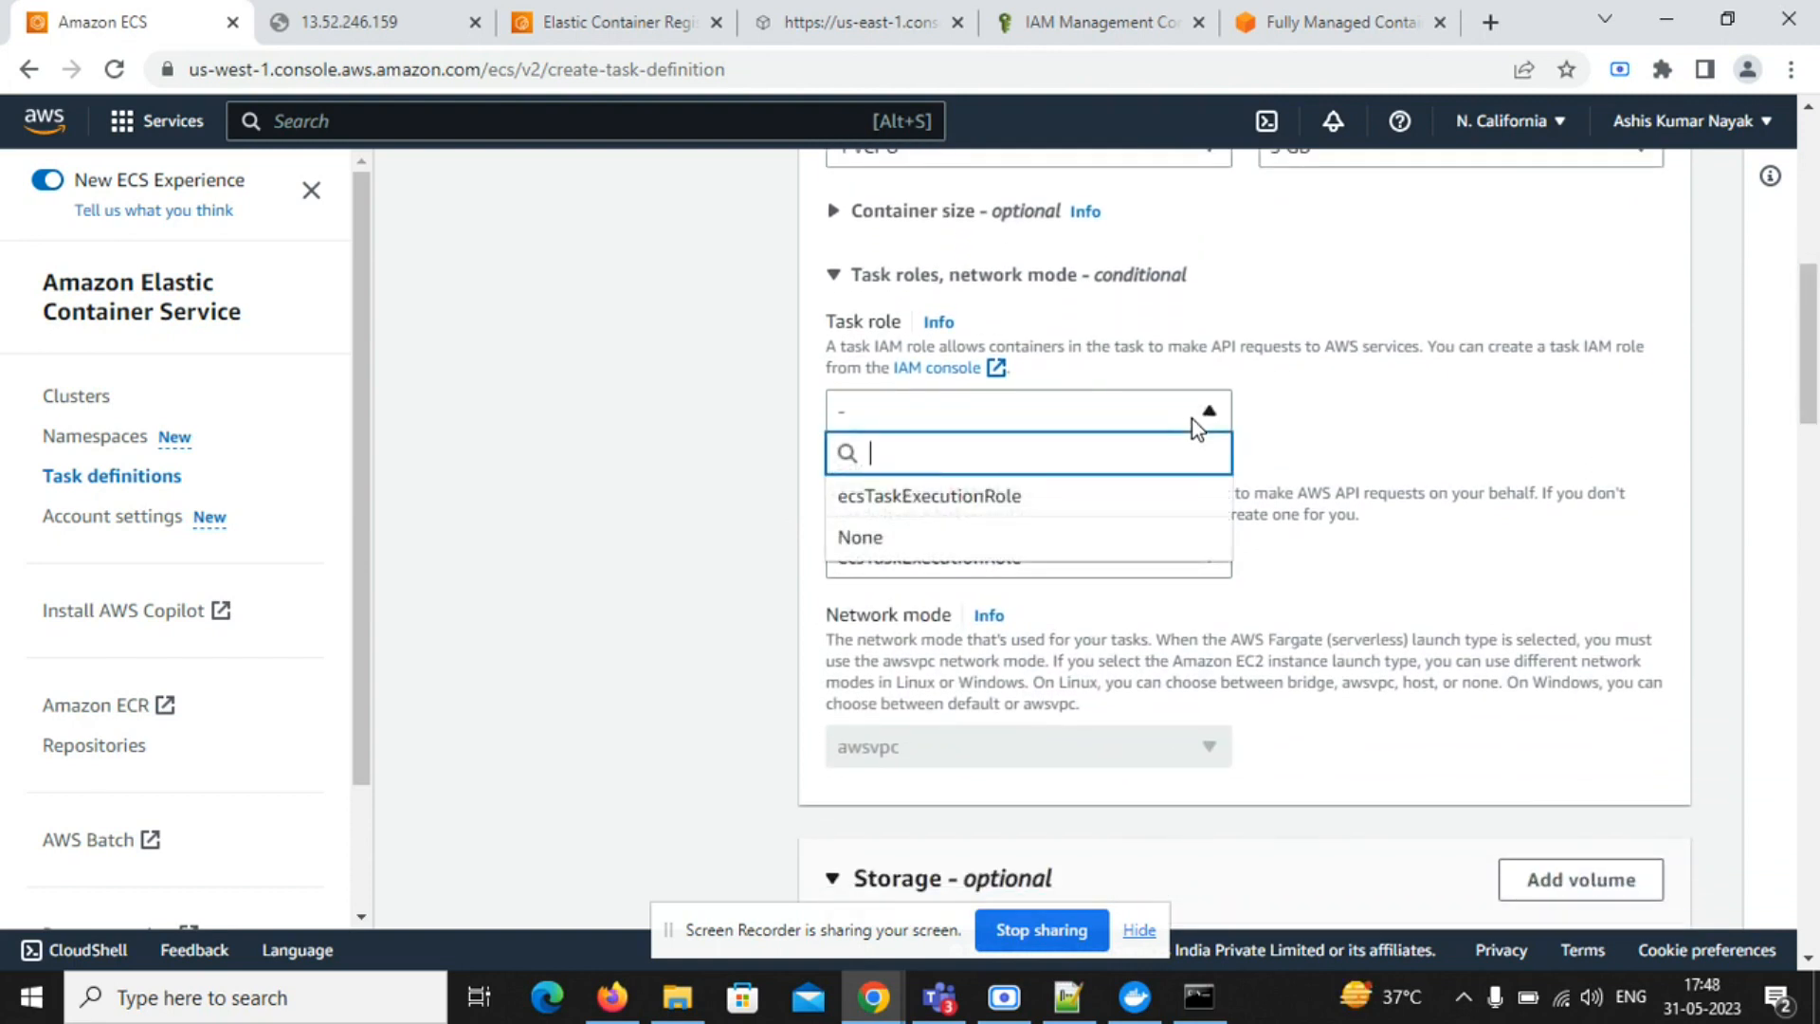
pyautogui.click(1398, 420)
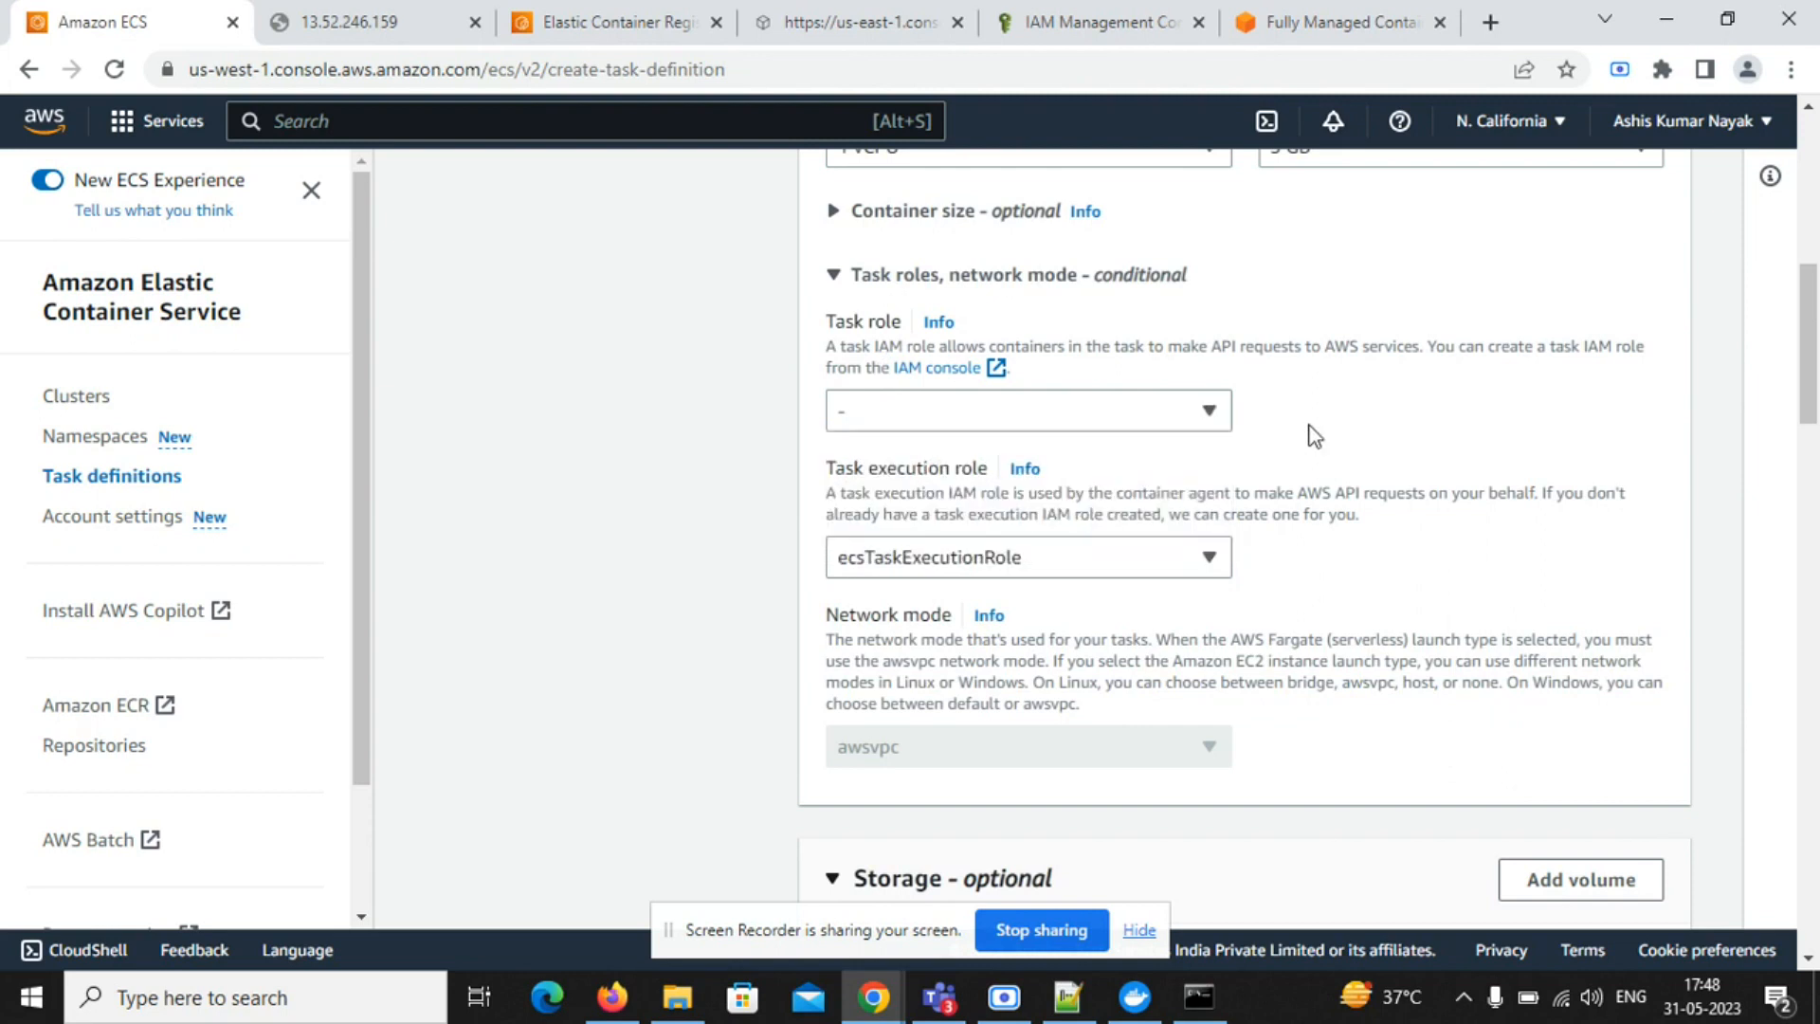
# - Open the IAM roles in the IAM console, search for ecs, and examine the permissions policies of ecsTaskExecutionRole
pyautogui.click(917, 370)
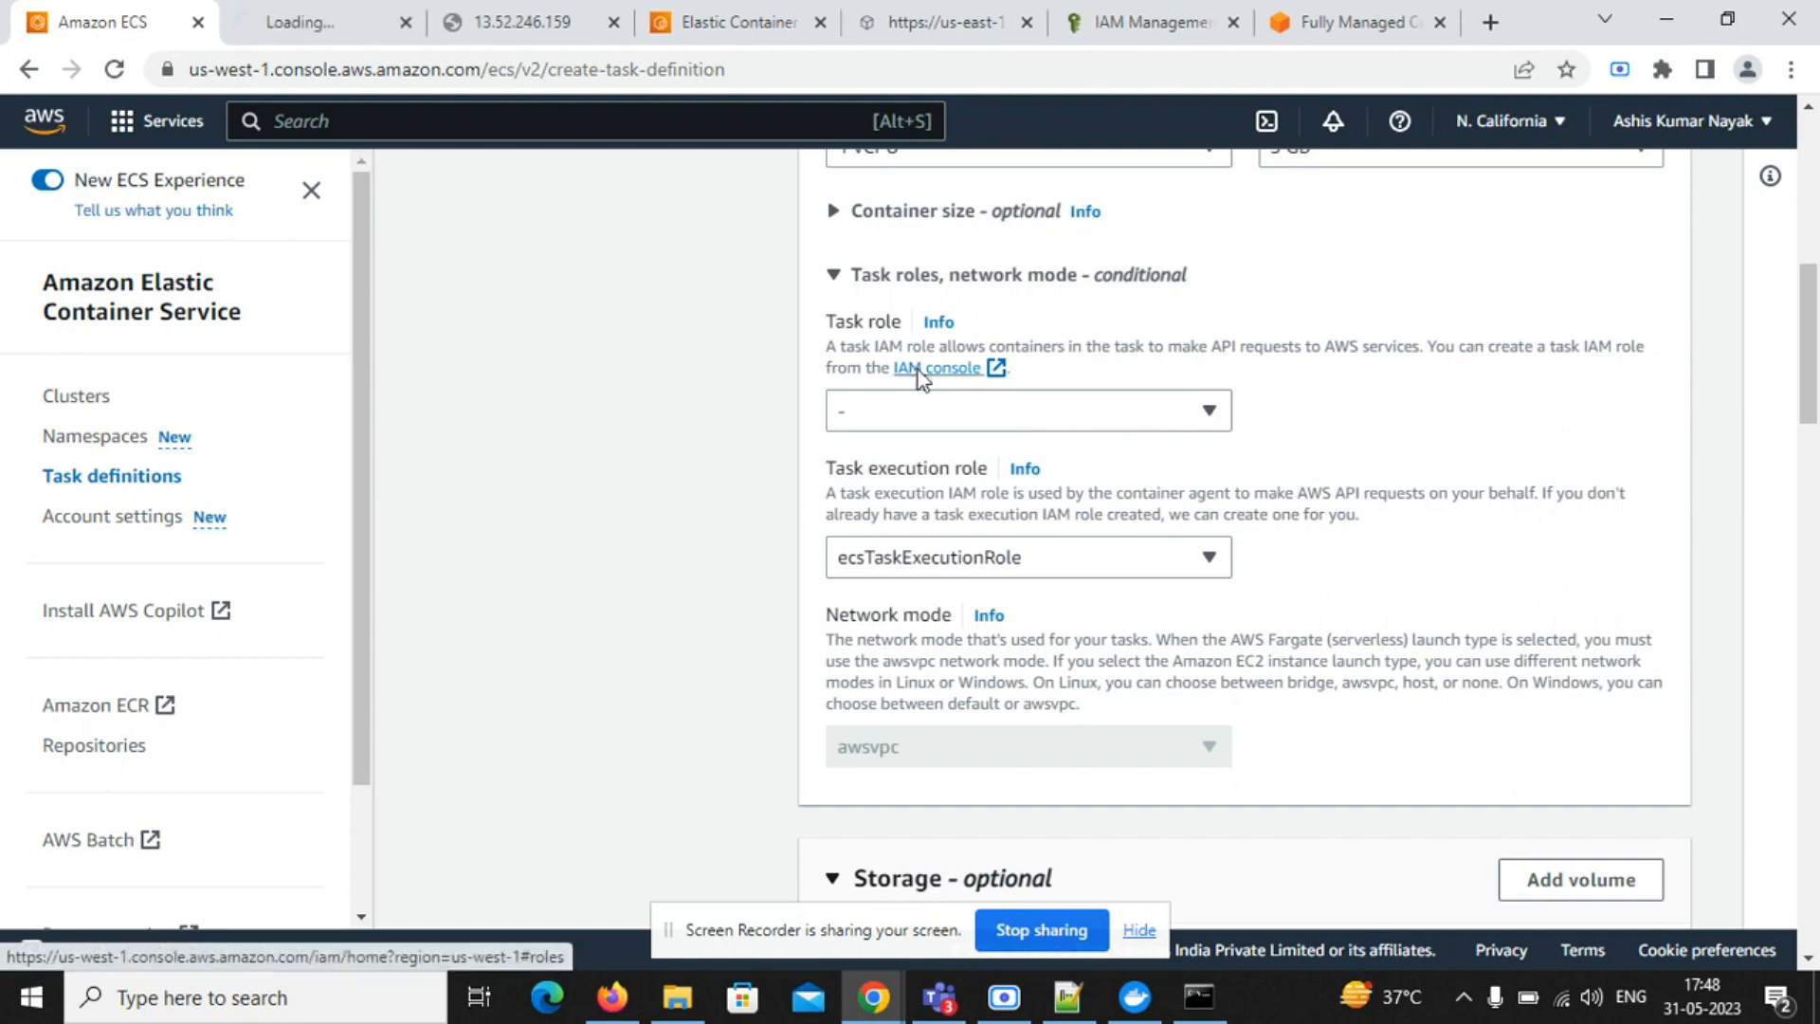
pyautogui.click(299, 12)
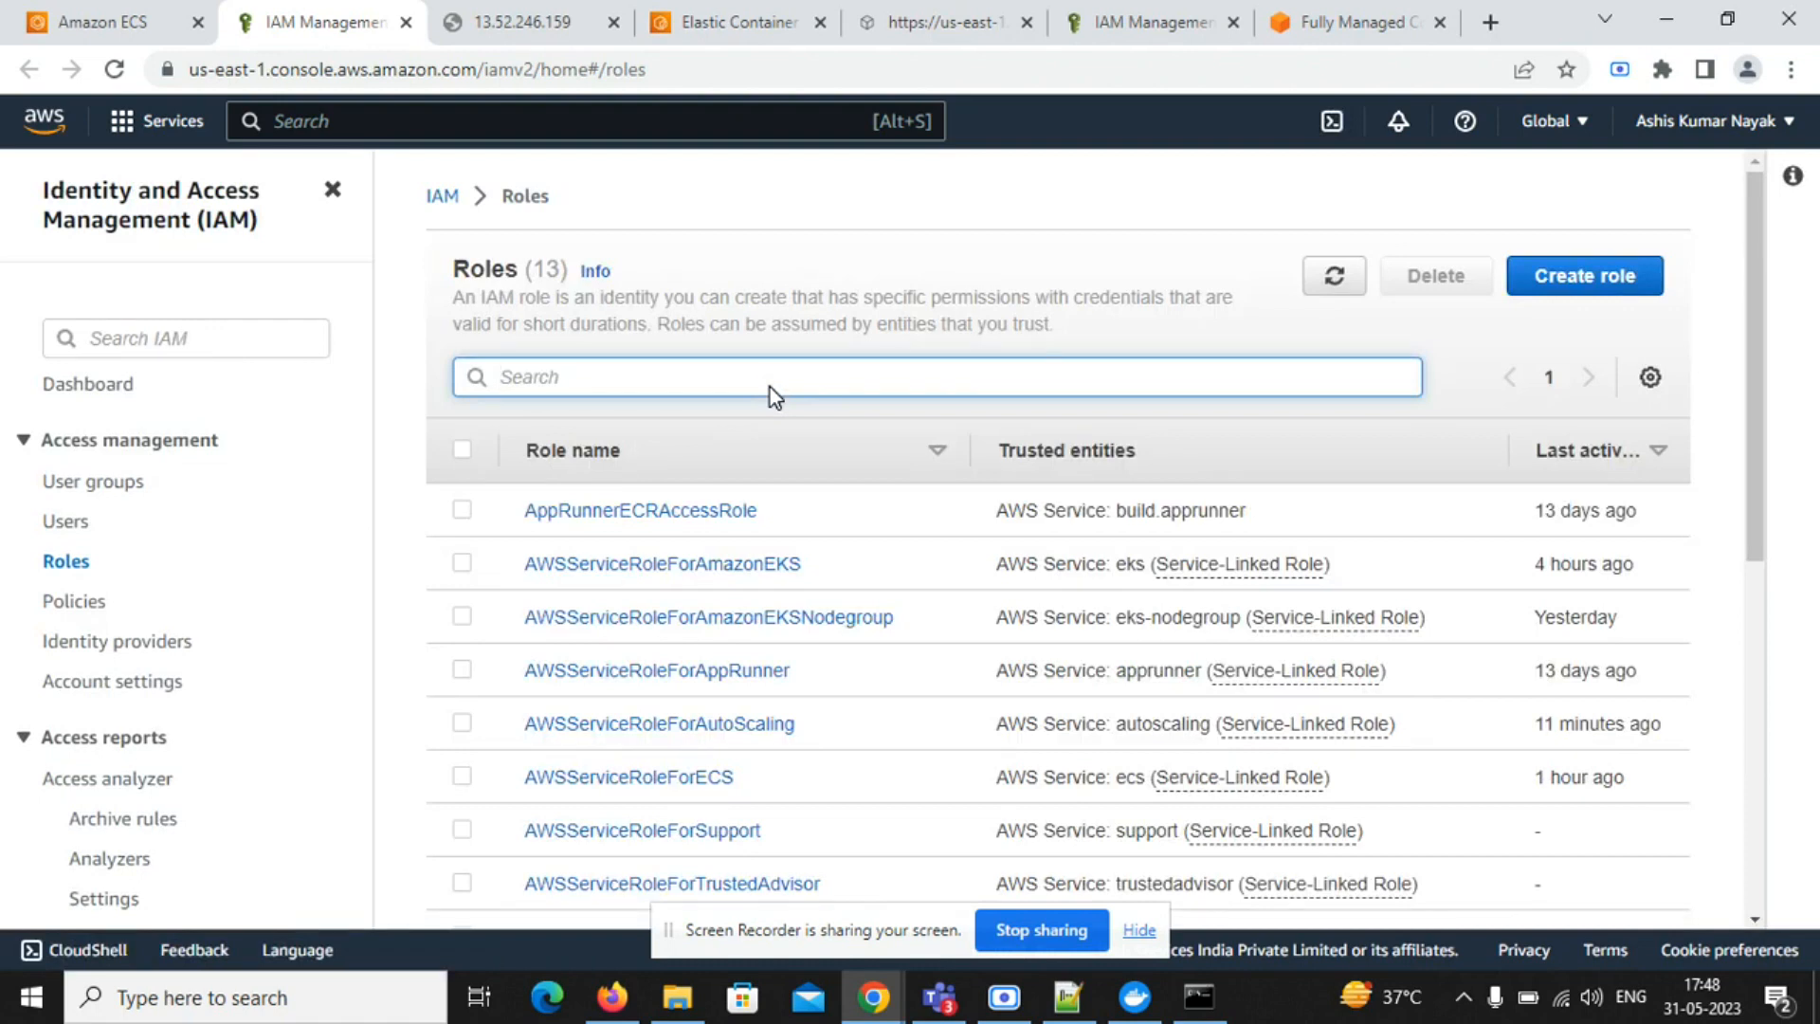
pyautogui.write('ec')
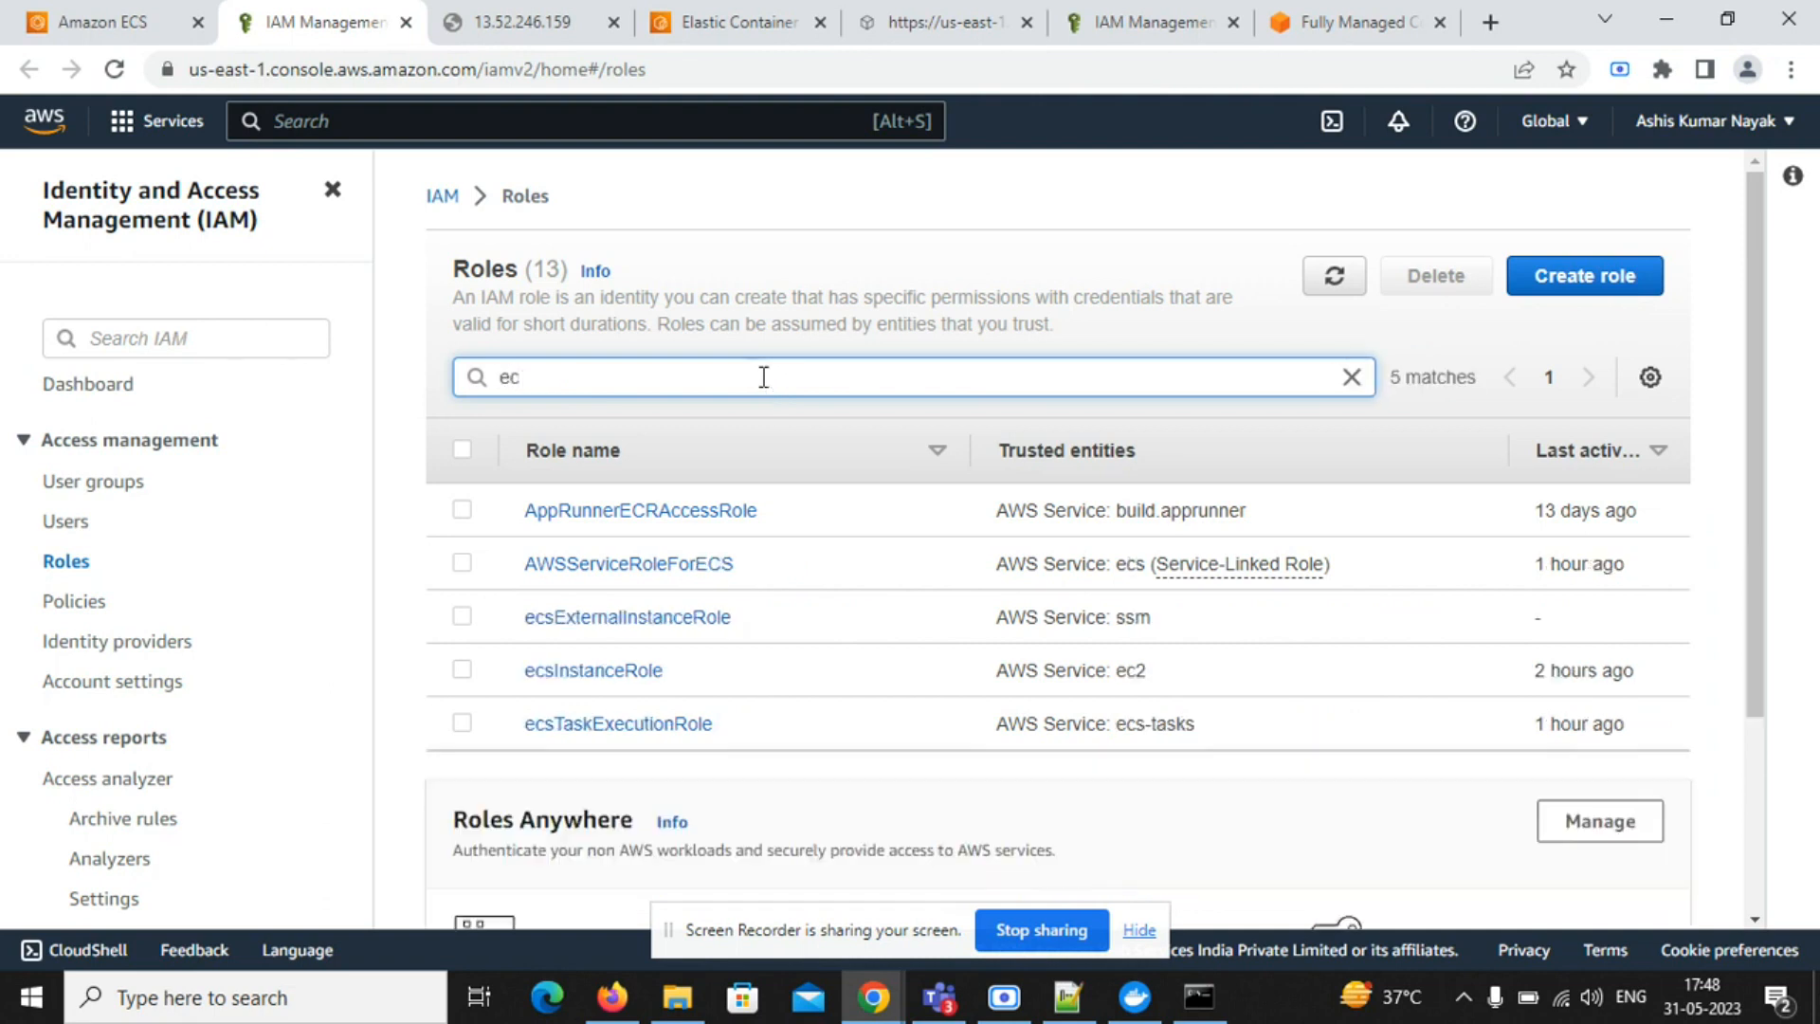
pyautogui.write('s')
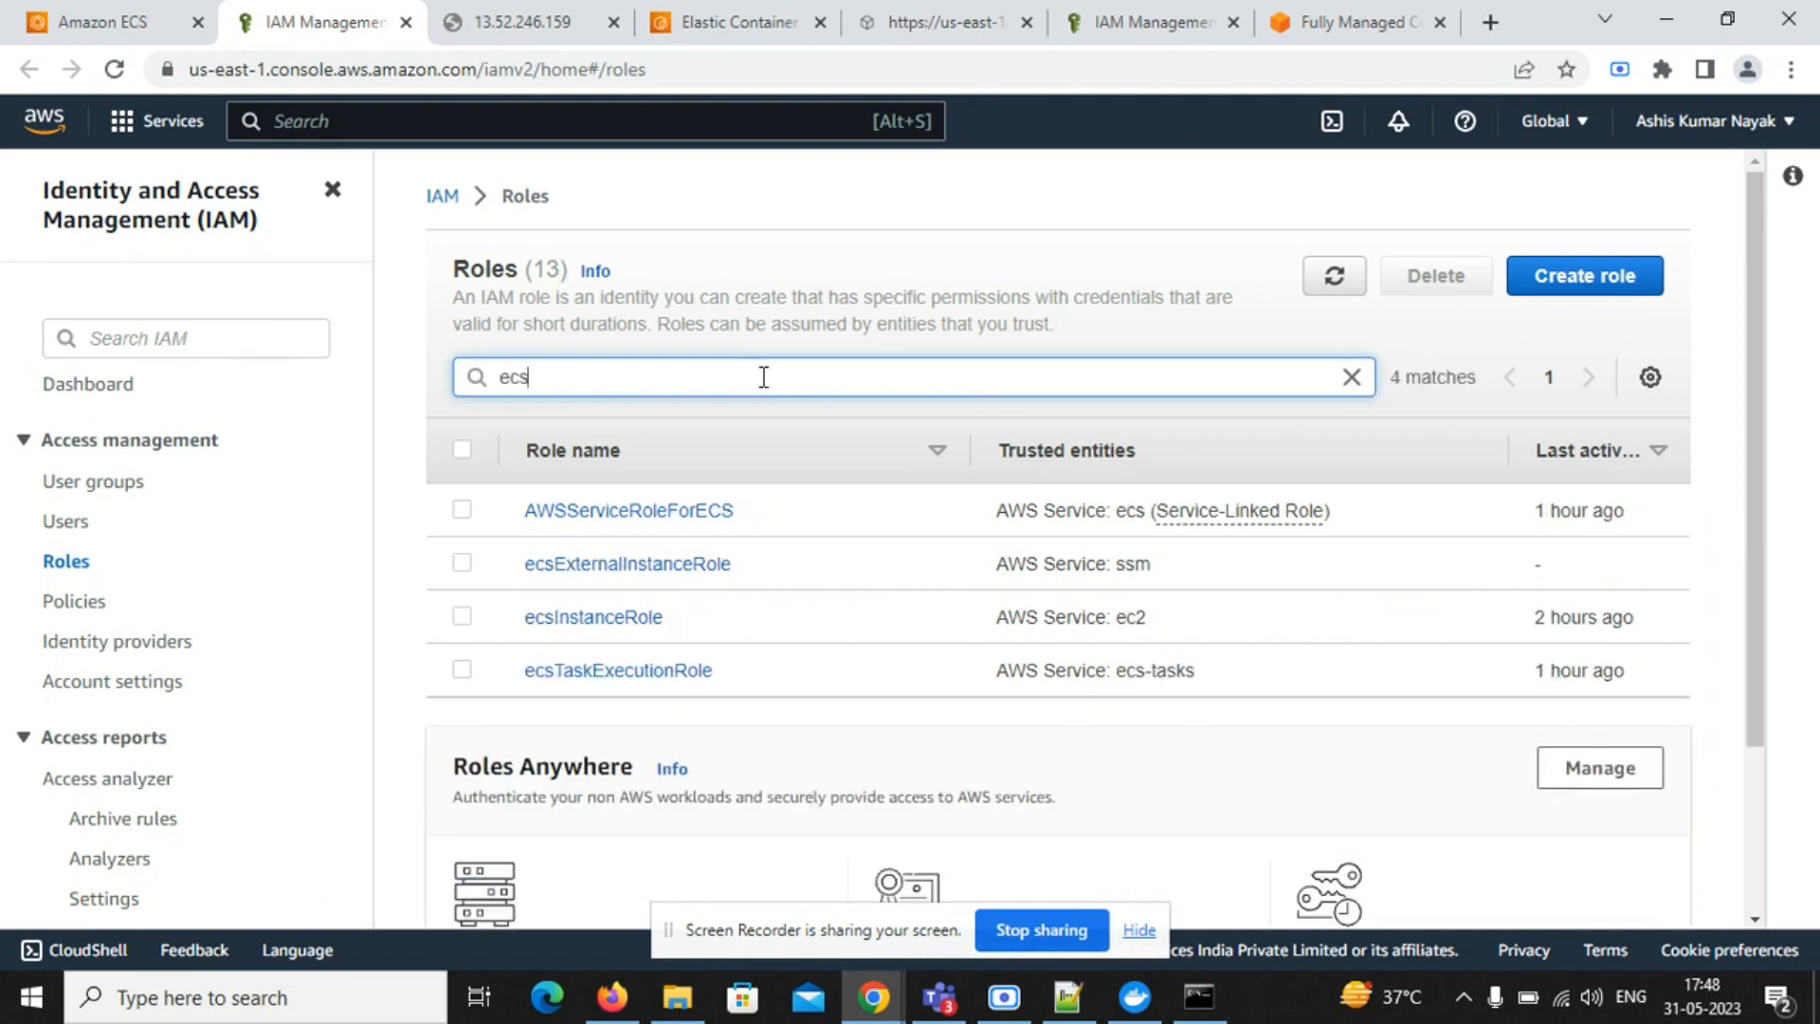
pyautogui.click(633, 675)
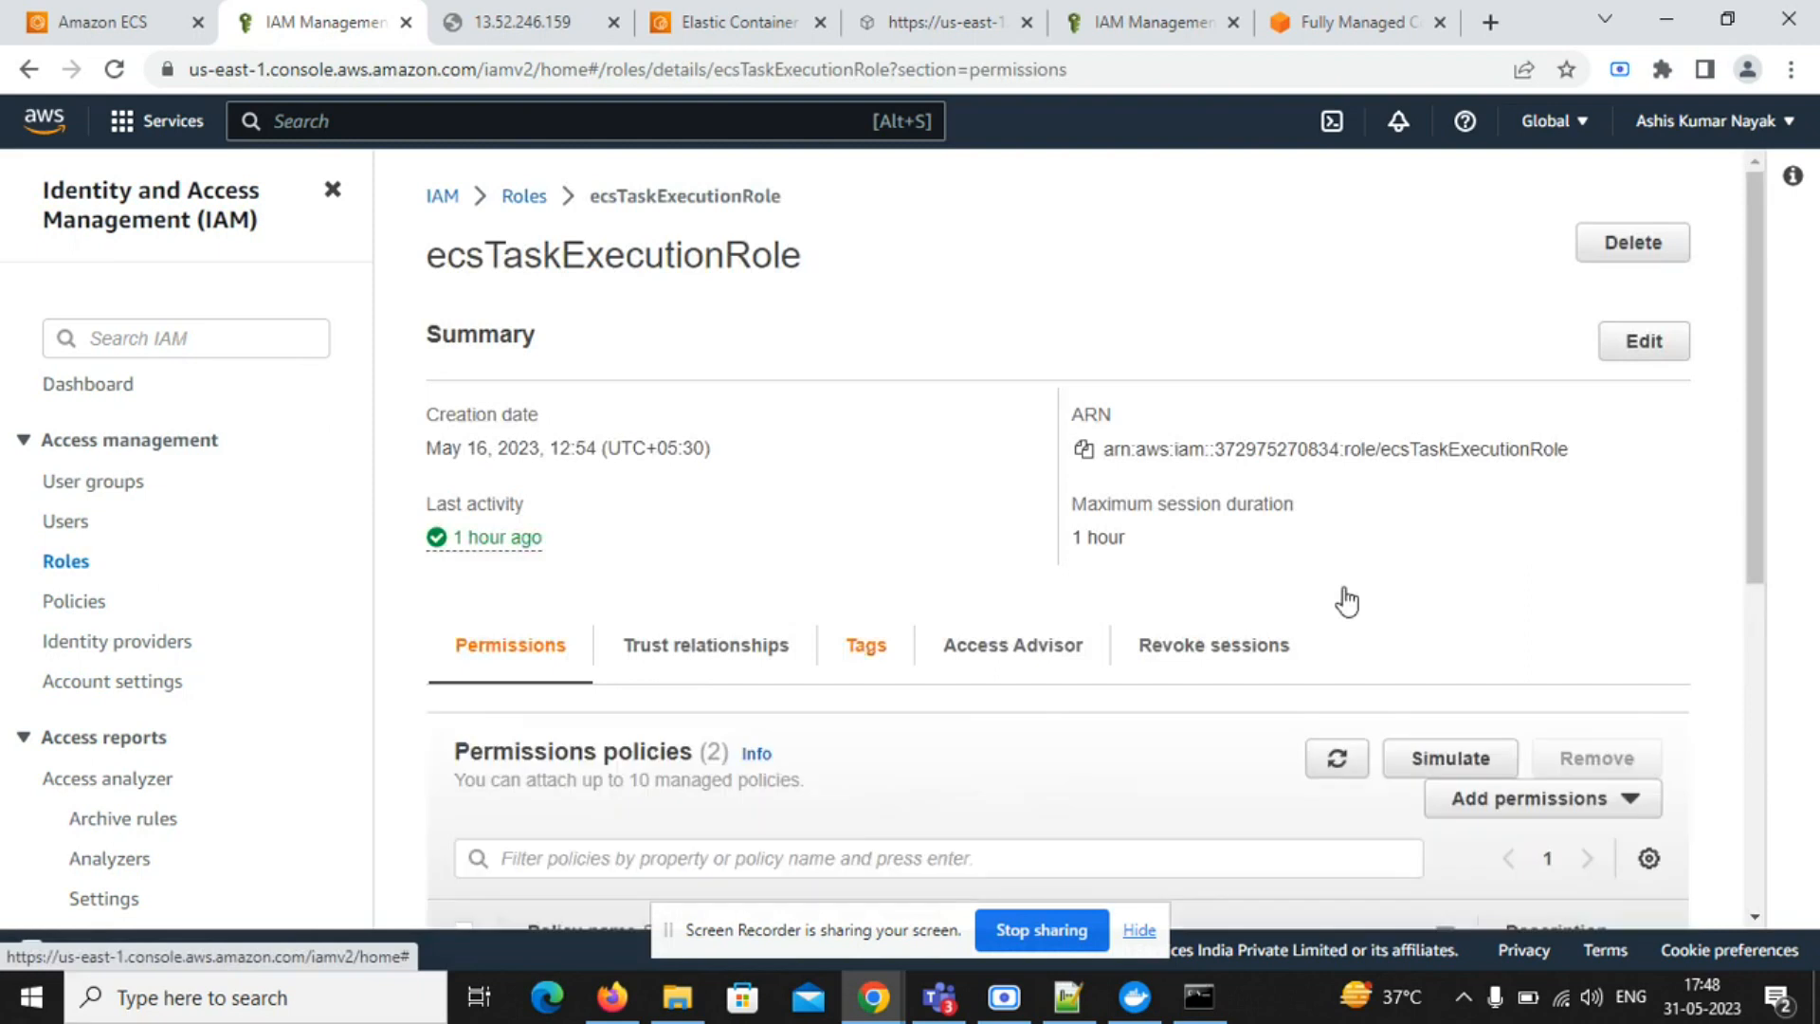
pyautogui.moveTo(1761, 306); pyautogui.dragTo(1760, 520)
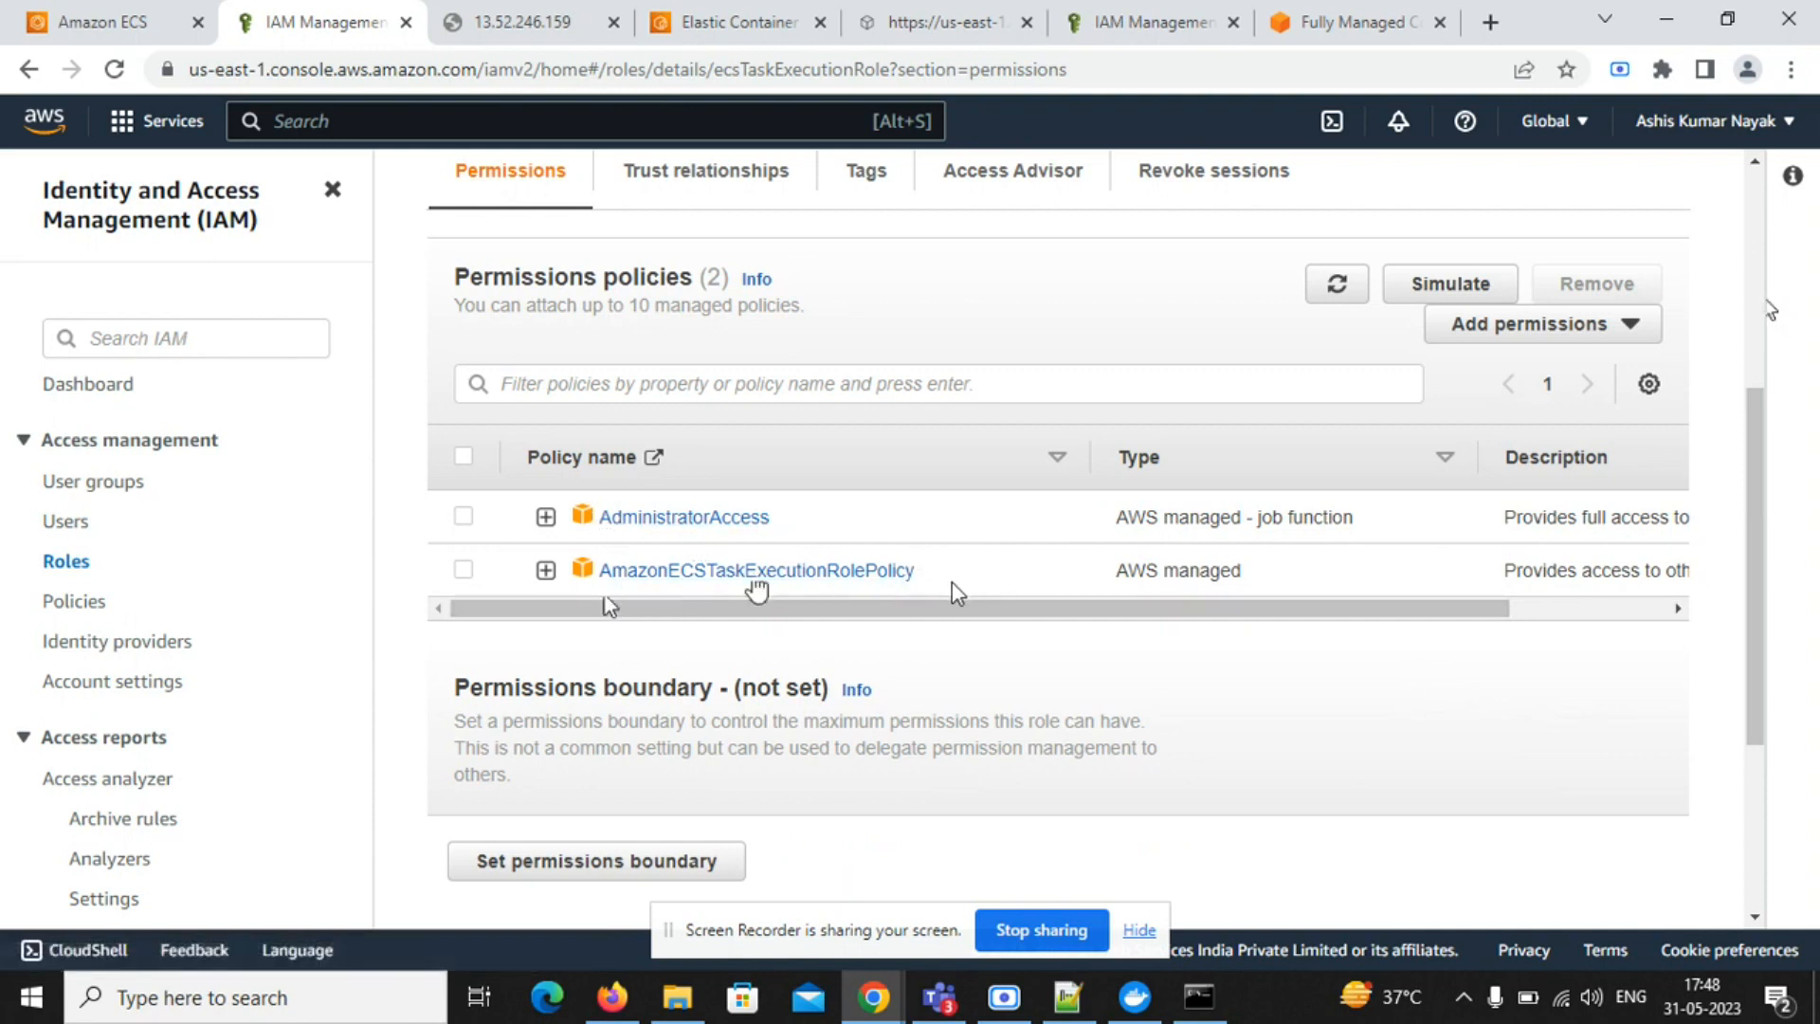
pyautogui.moveTo(1756, 590); pyautogui.dragTo(1738, 273)
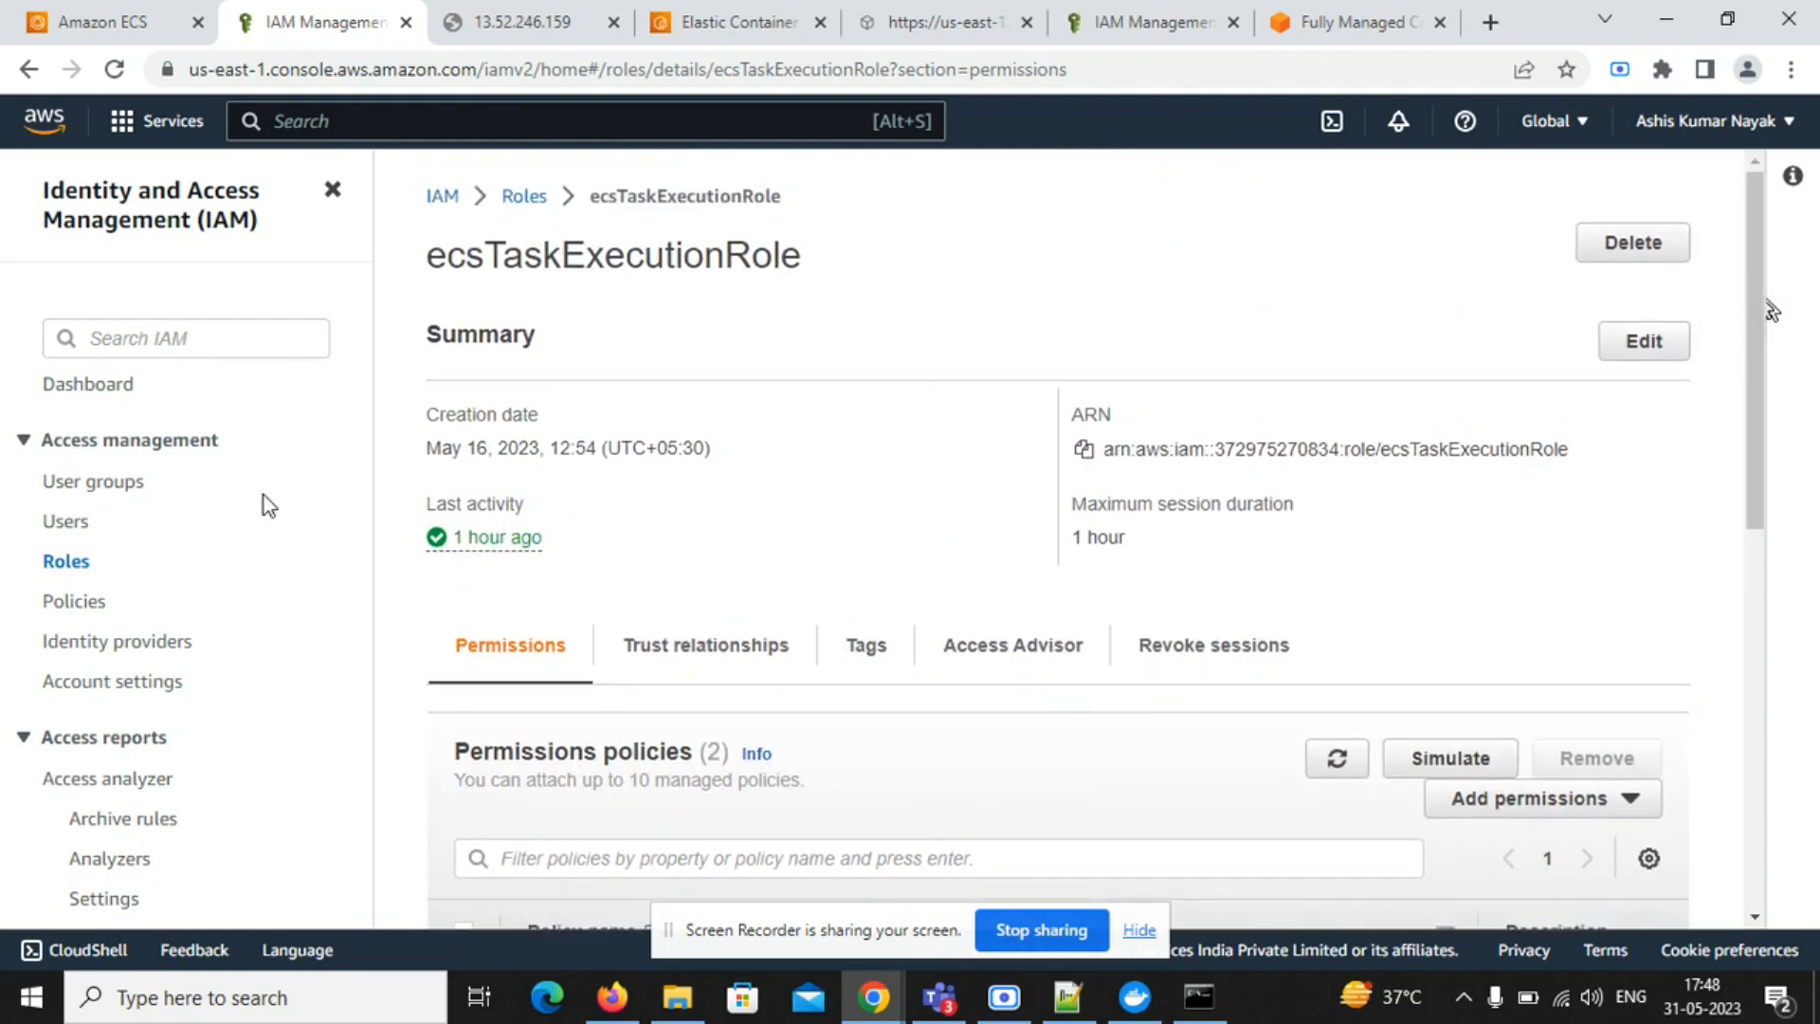
# - Return to the IAM roles list, find ecsTaskExecutionRole again, and check its attached AmazonECSTaskExecutionRolePolicy
pyautogui.click(67, 561)
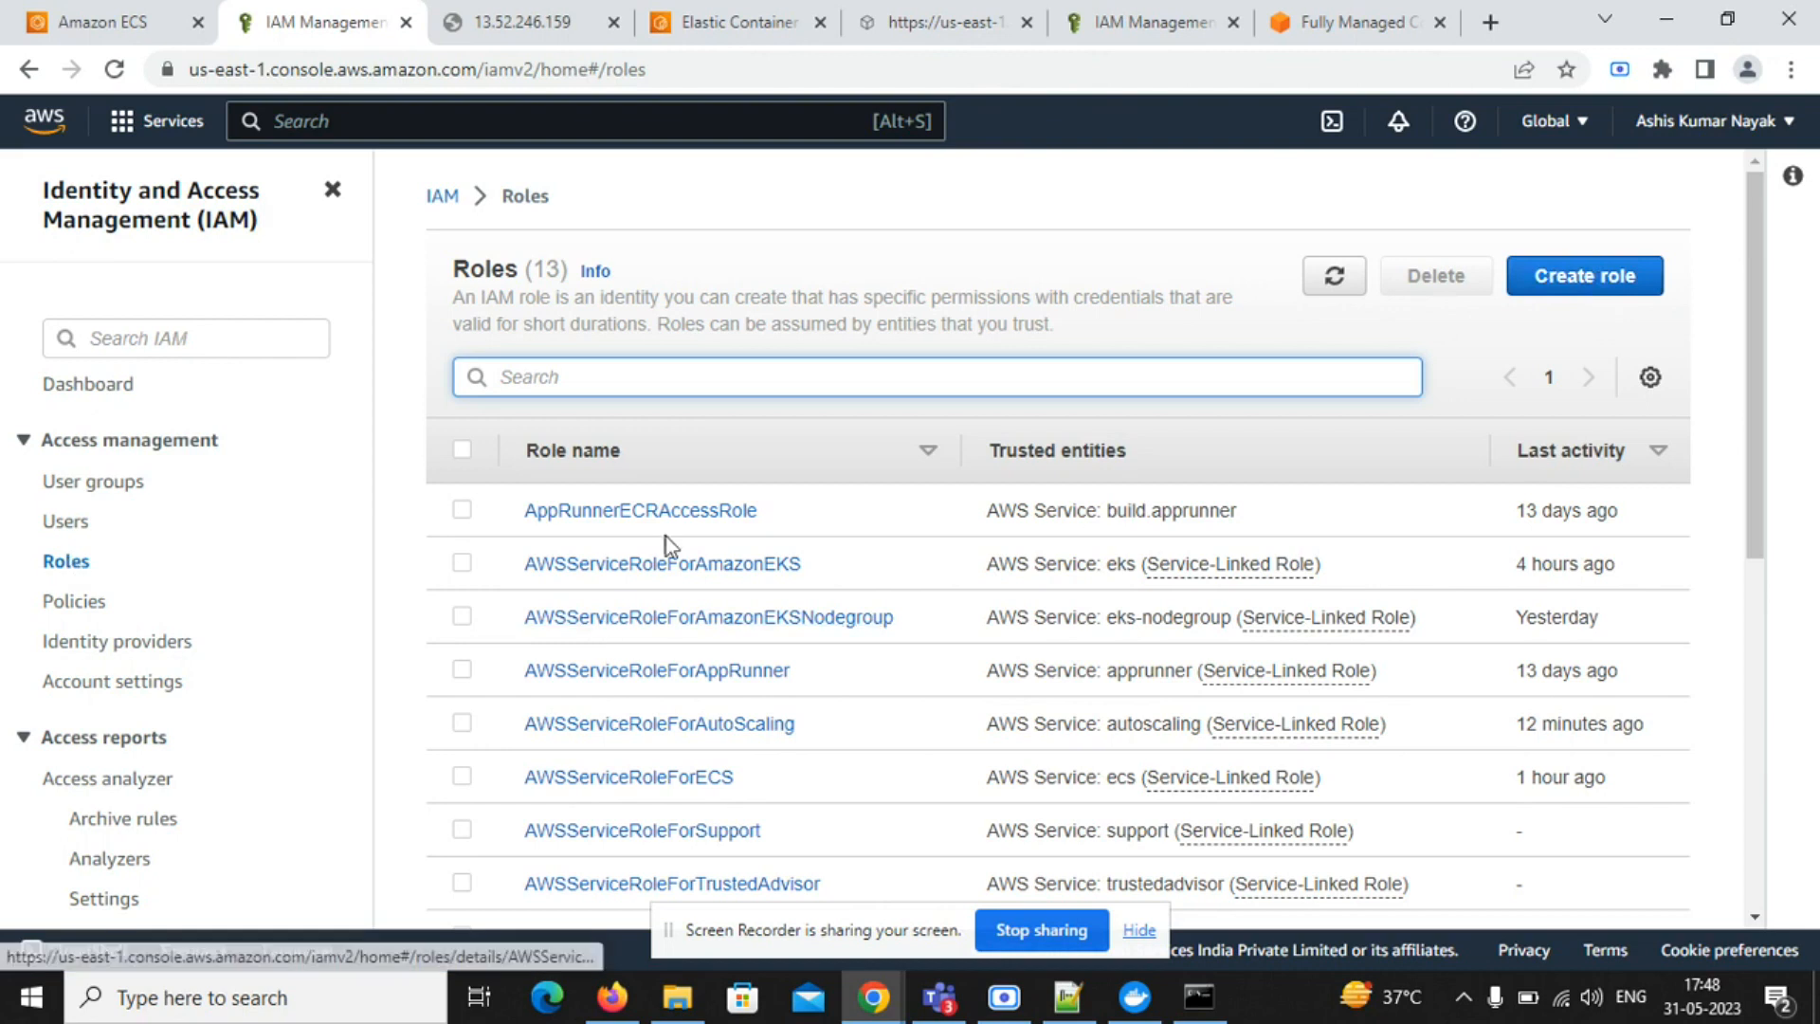
pyautogui.write('ecs')
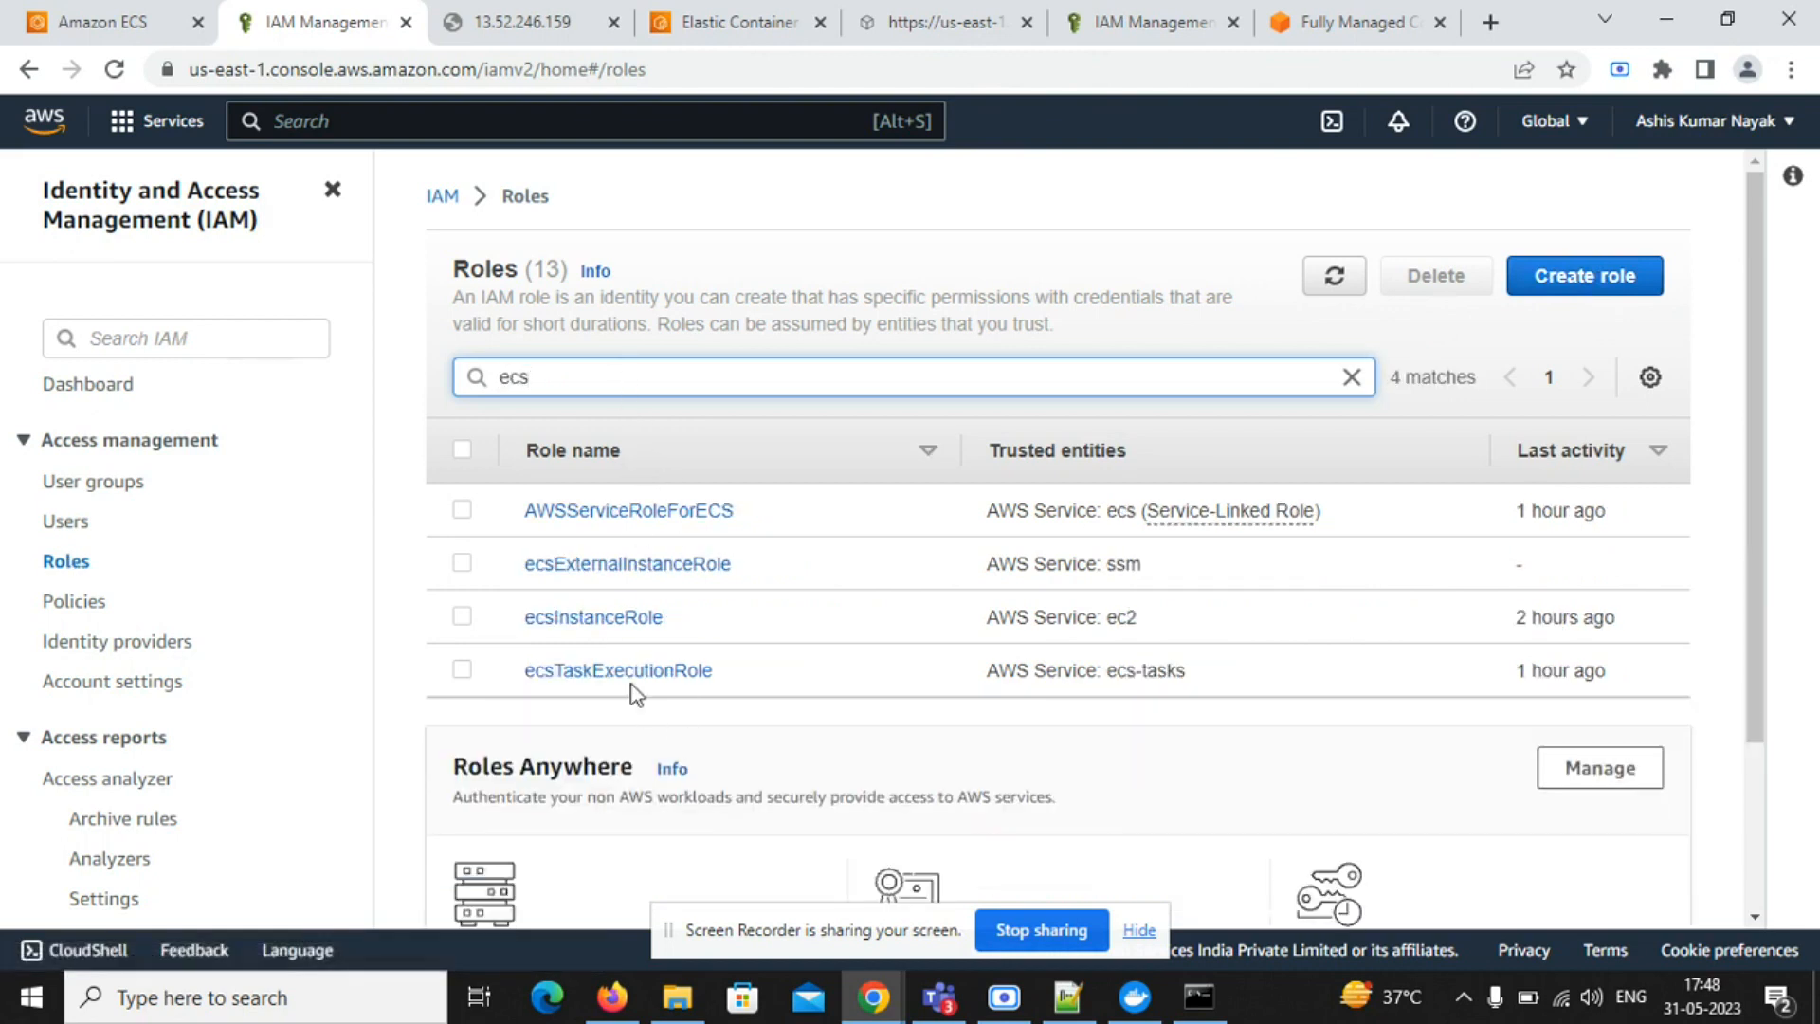
pyautogui.click(623, 675)
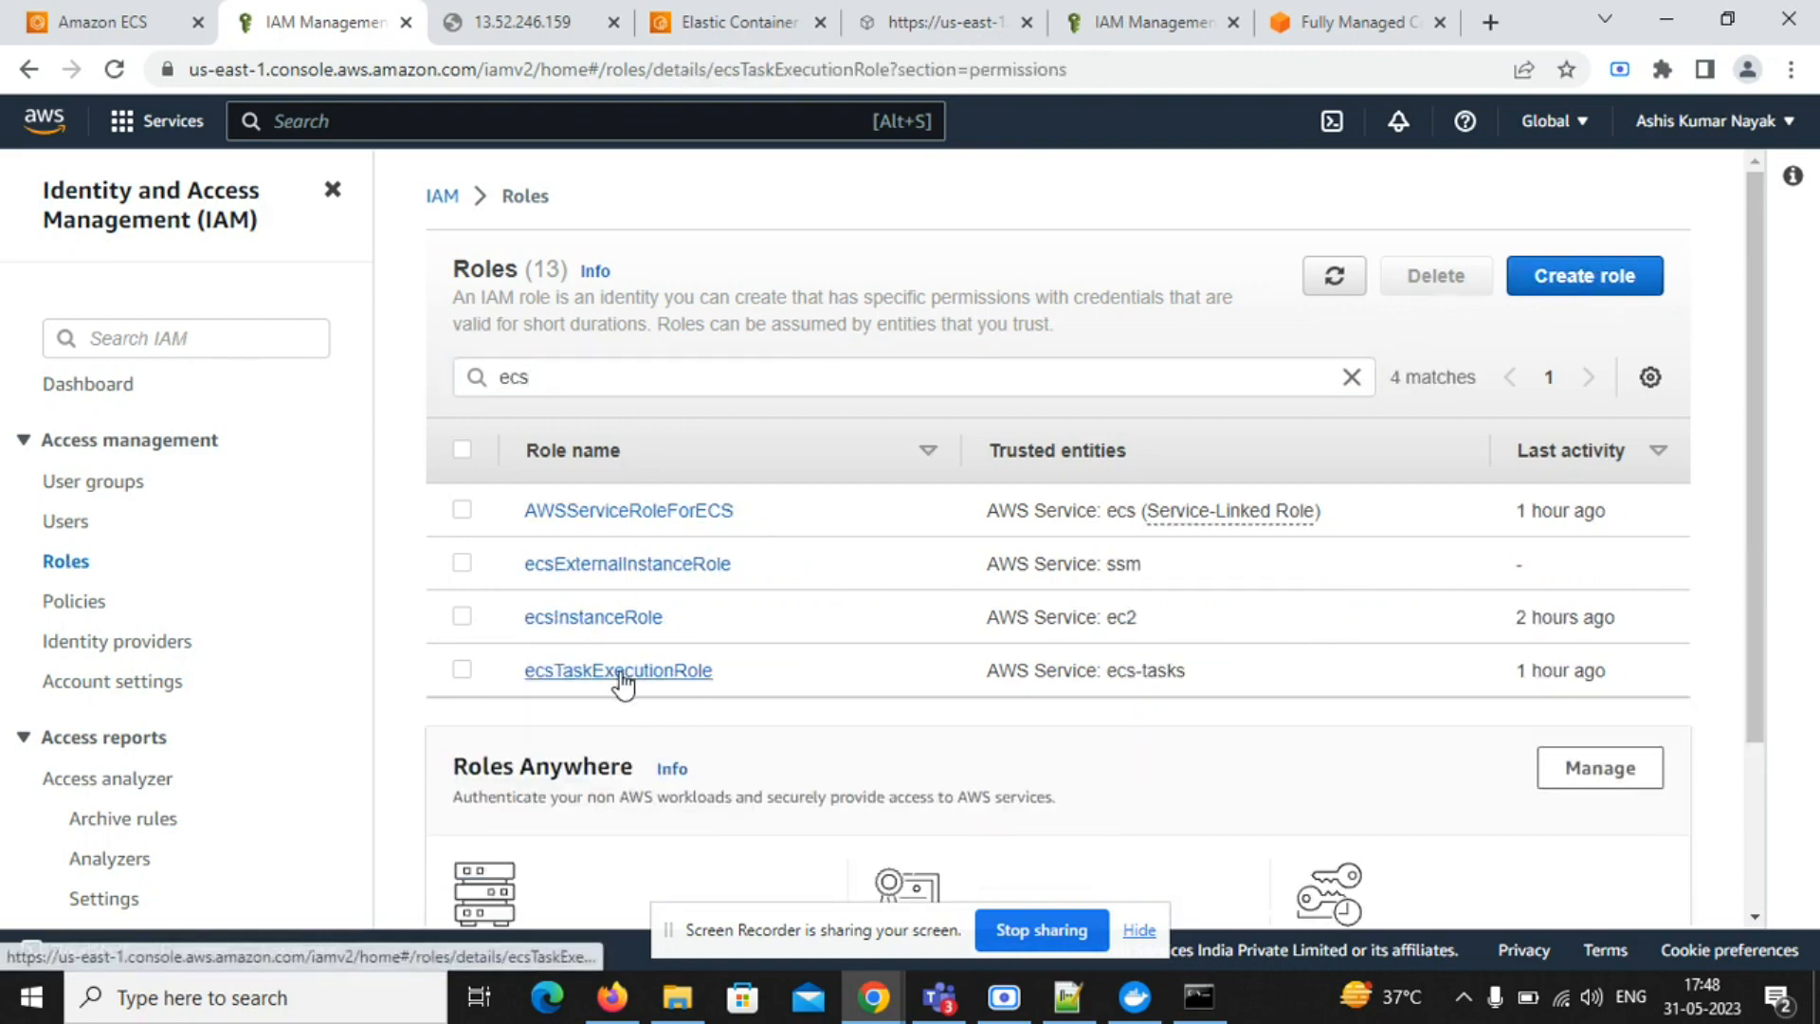
pyautogui.scroll(-5, 1226, 718)
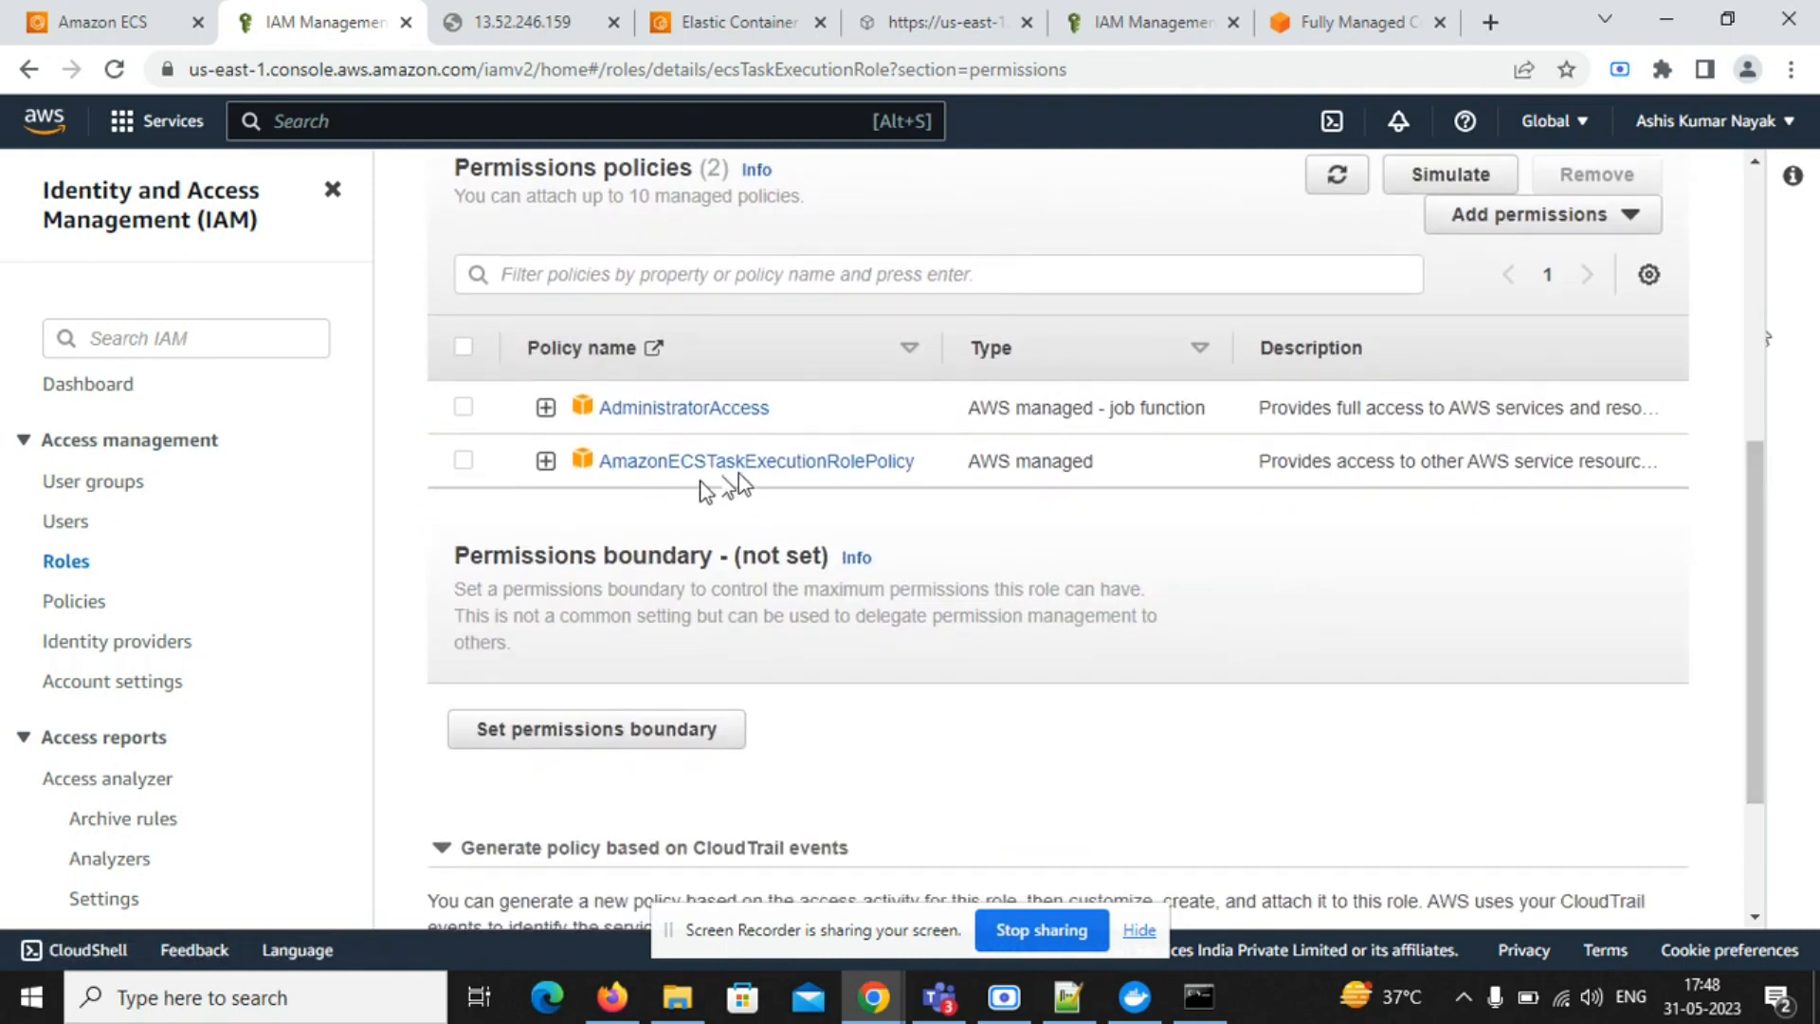
pyautogui.moveTo(679, 463); pyautogui.dragTo(601, 476)
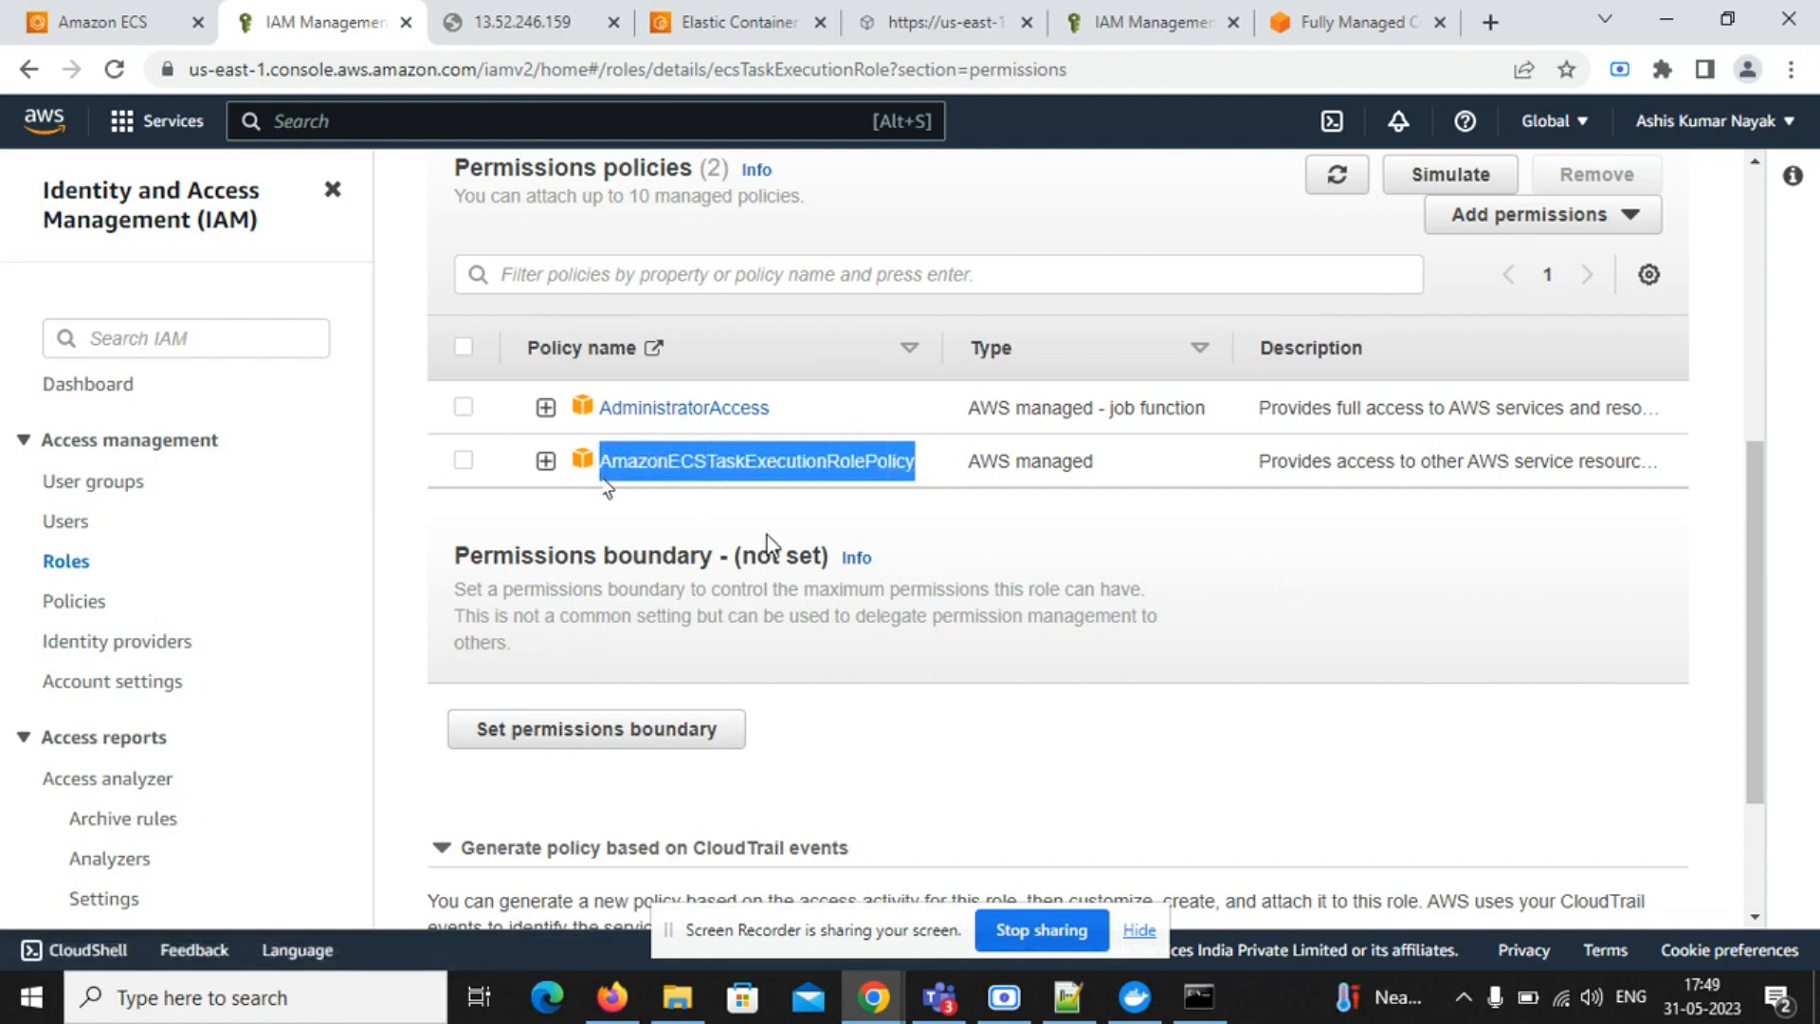
pyautogui.moveTo(1767, 719); pyautogui.dragTo(1754, 418)
# - Return to the ECS task definition and select ecsTaskExecutionRole as the task execution role
pyautogui.click(86, 20)
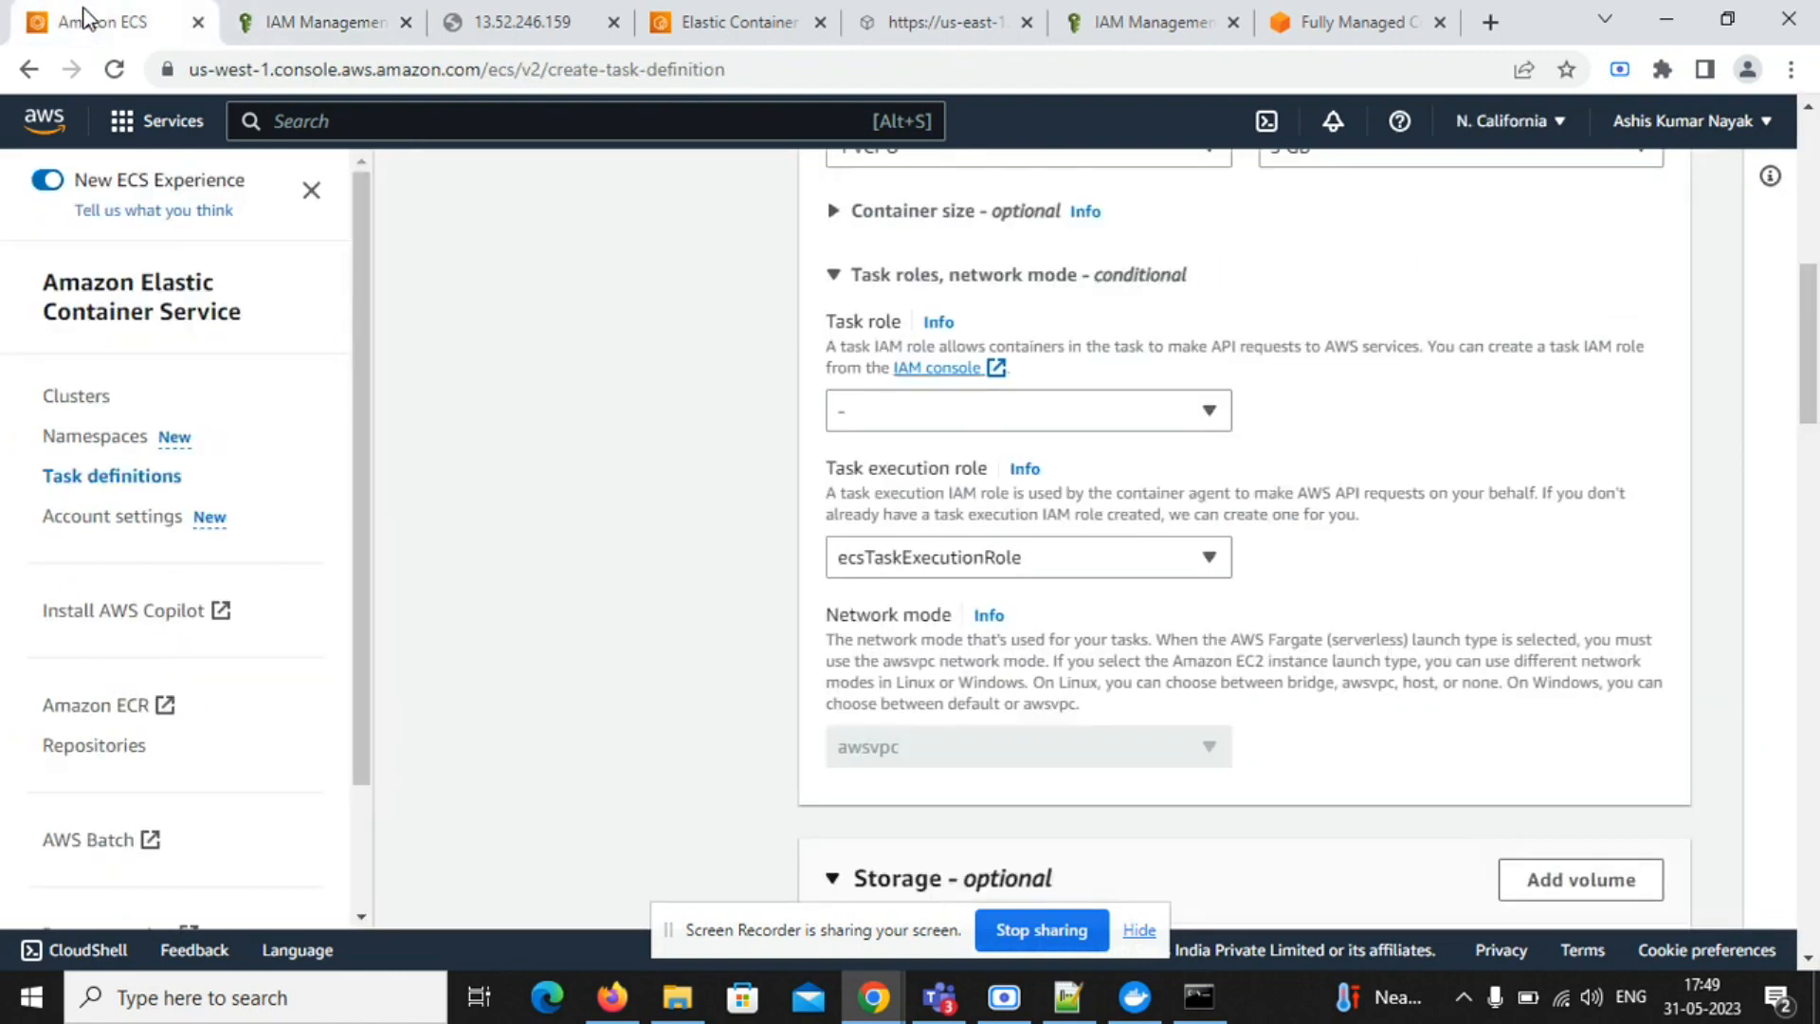
pyautogui.click(1185, 564)
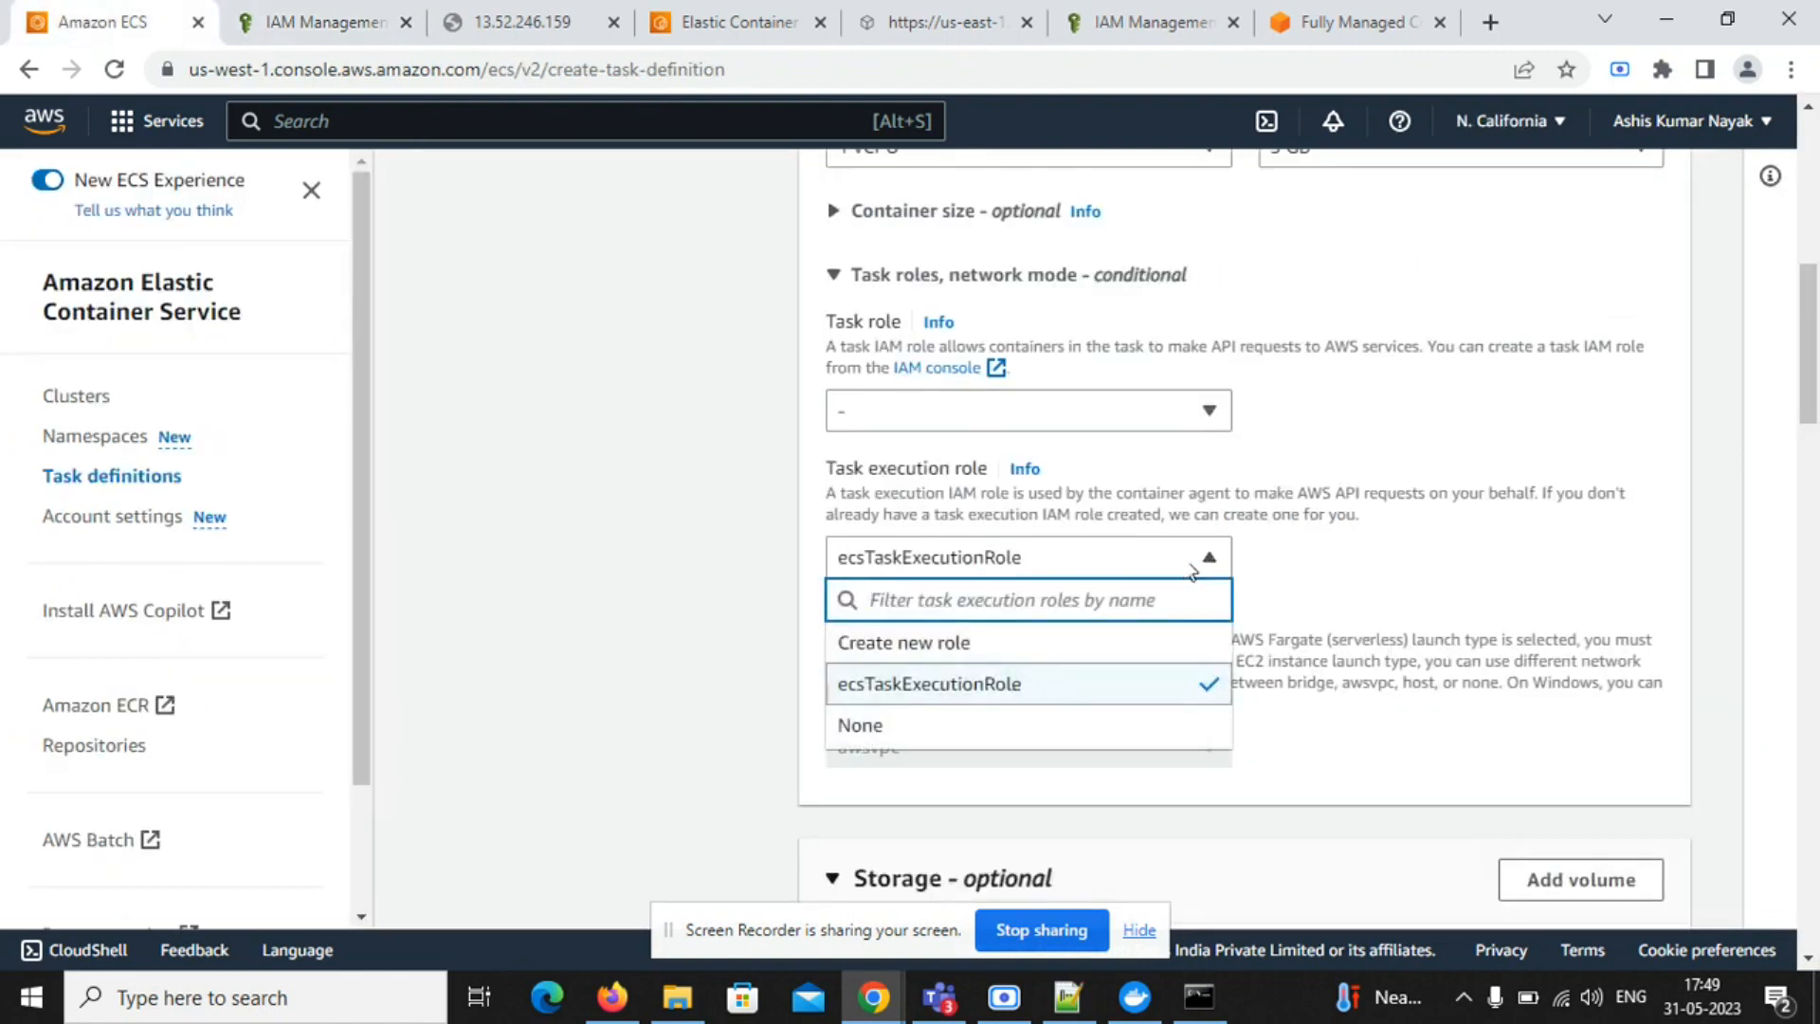
pyautogui.click(1019, 687)
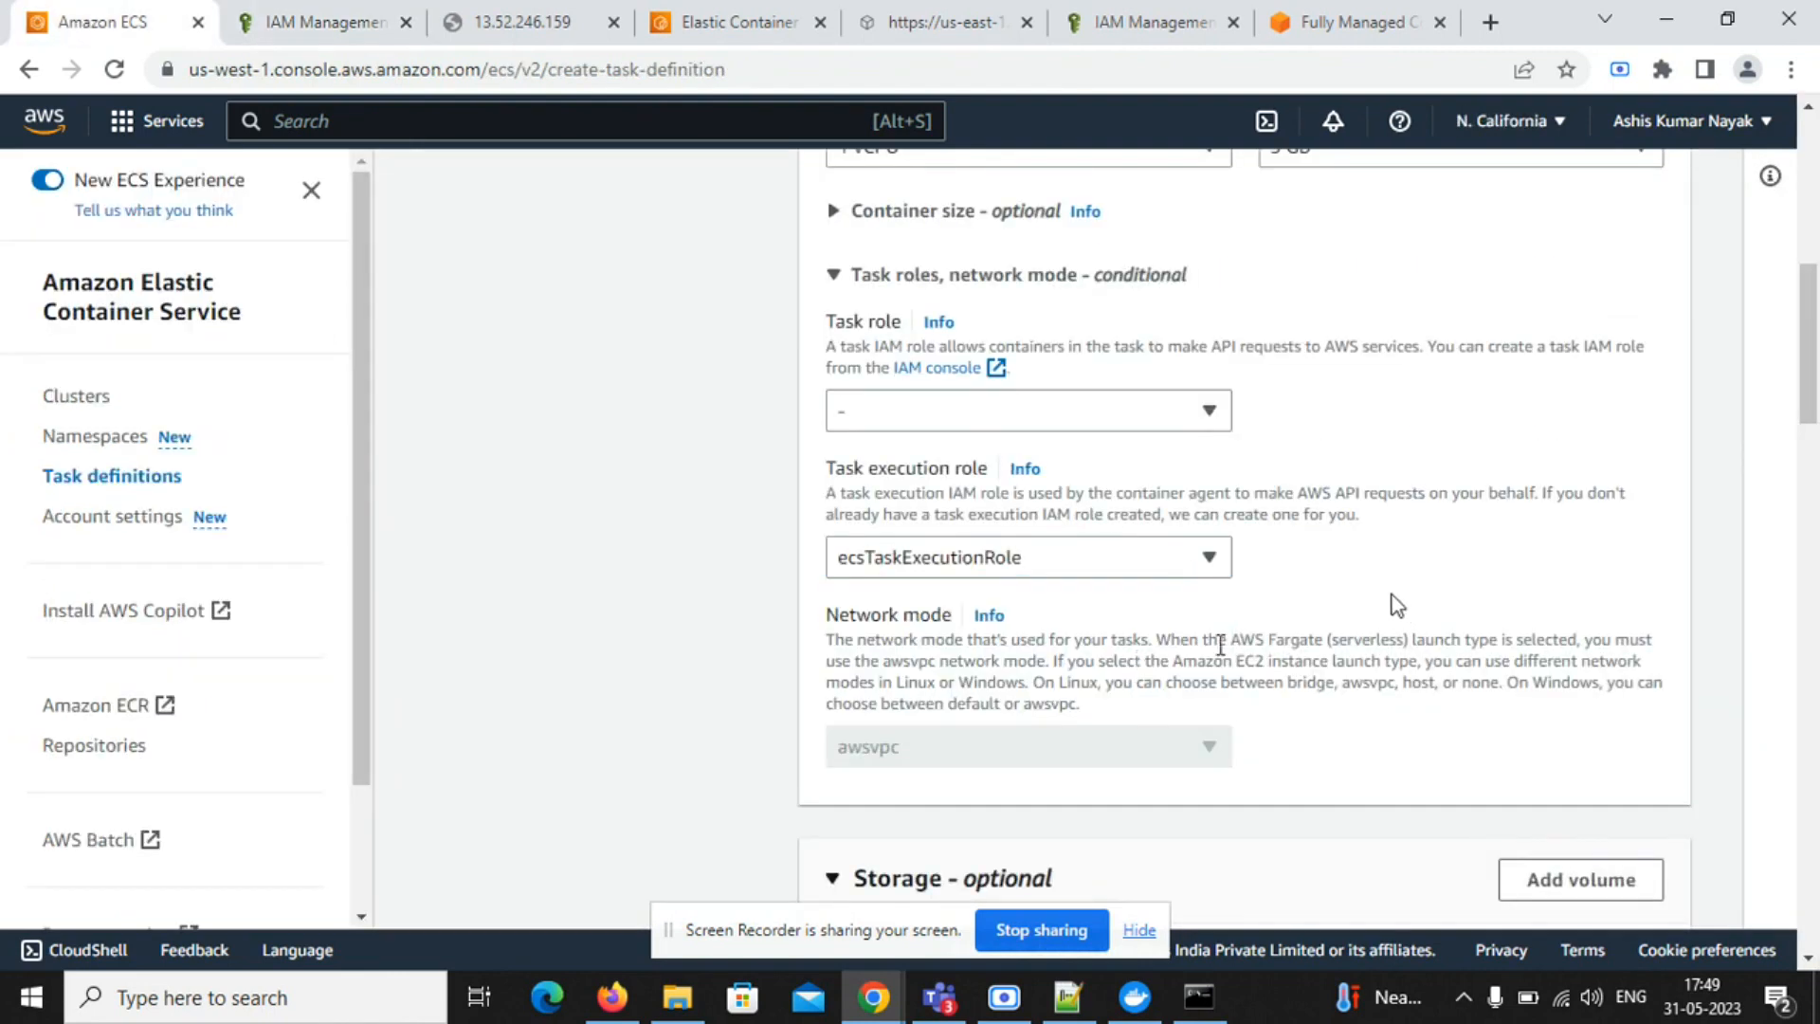
# - Set the task role to ecsTaskExecutionRole and turn off log collection for the task definition
pyautogui.click(1192, 399)
pyautogui.click(1031, 498)
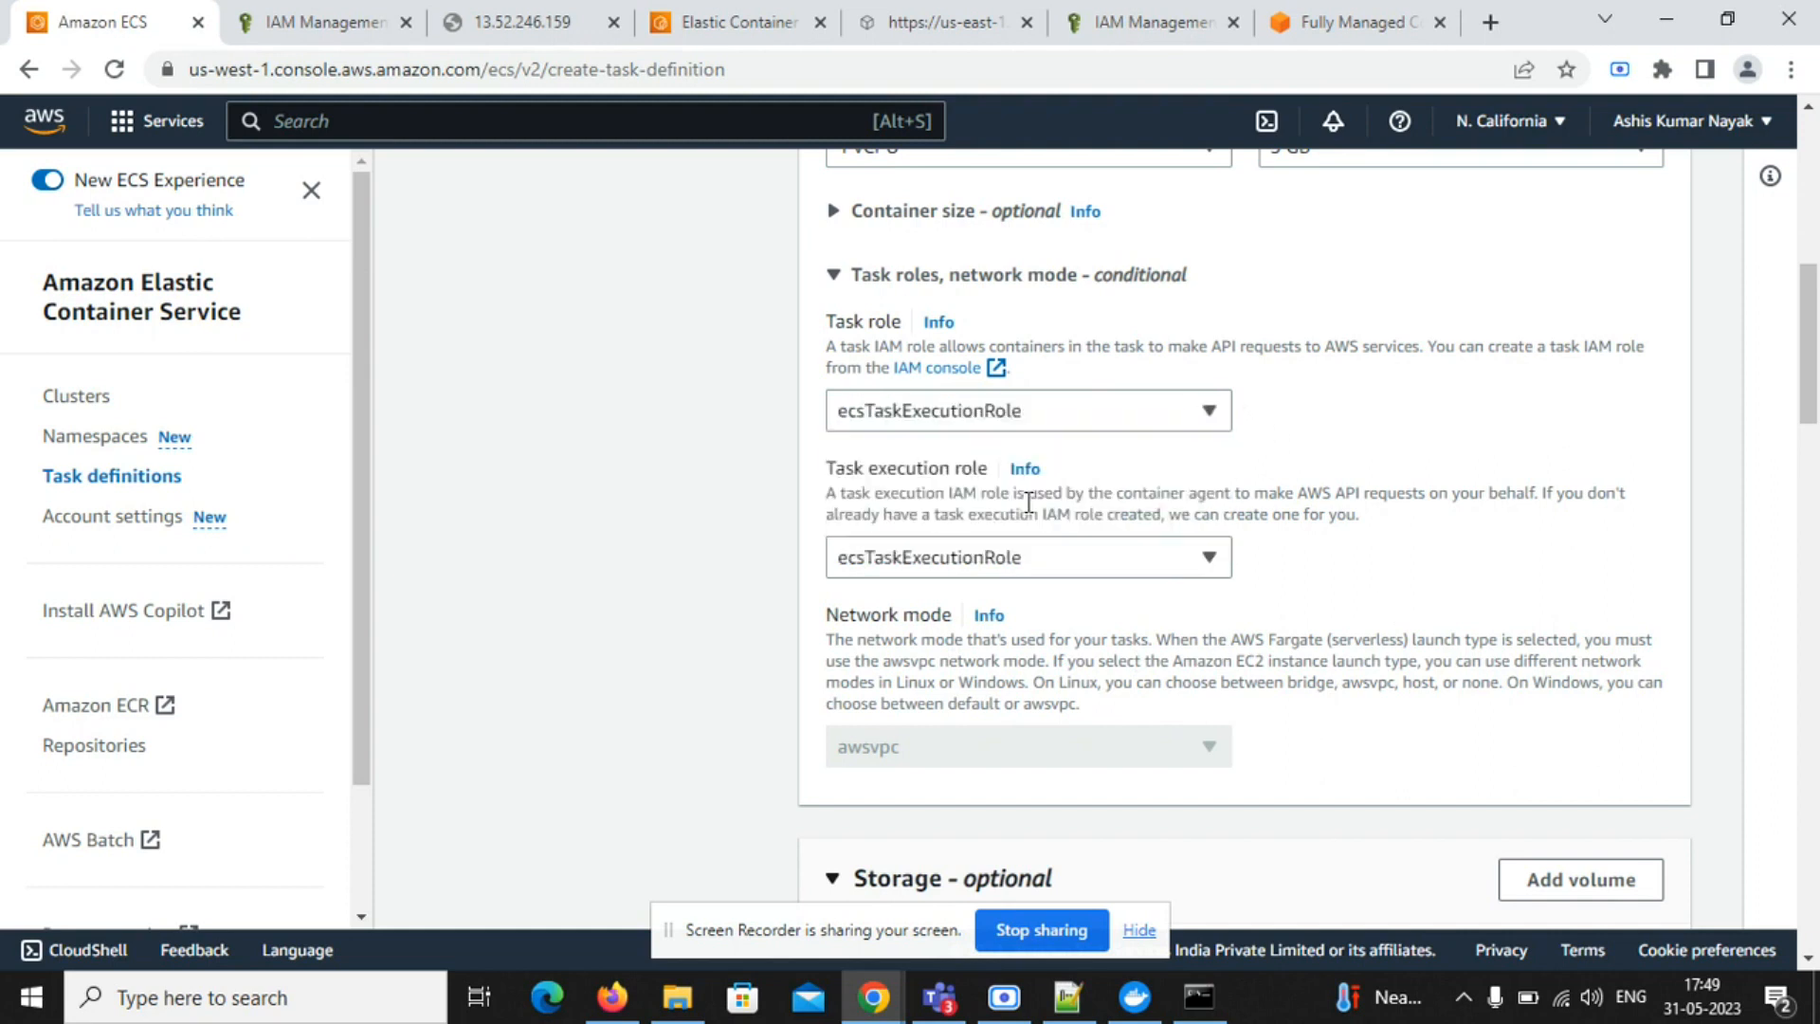
pyautogui.moveTo(1811, 393); pyautogui.dragTo(1813, 668)
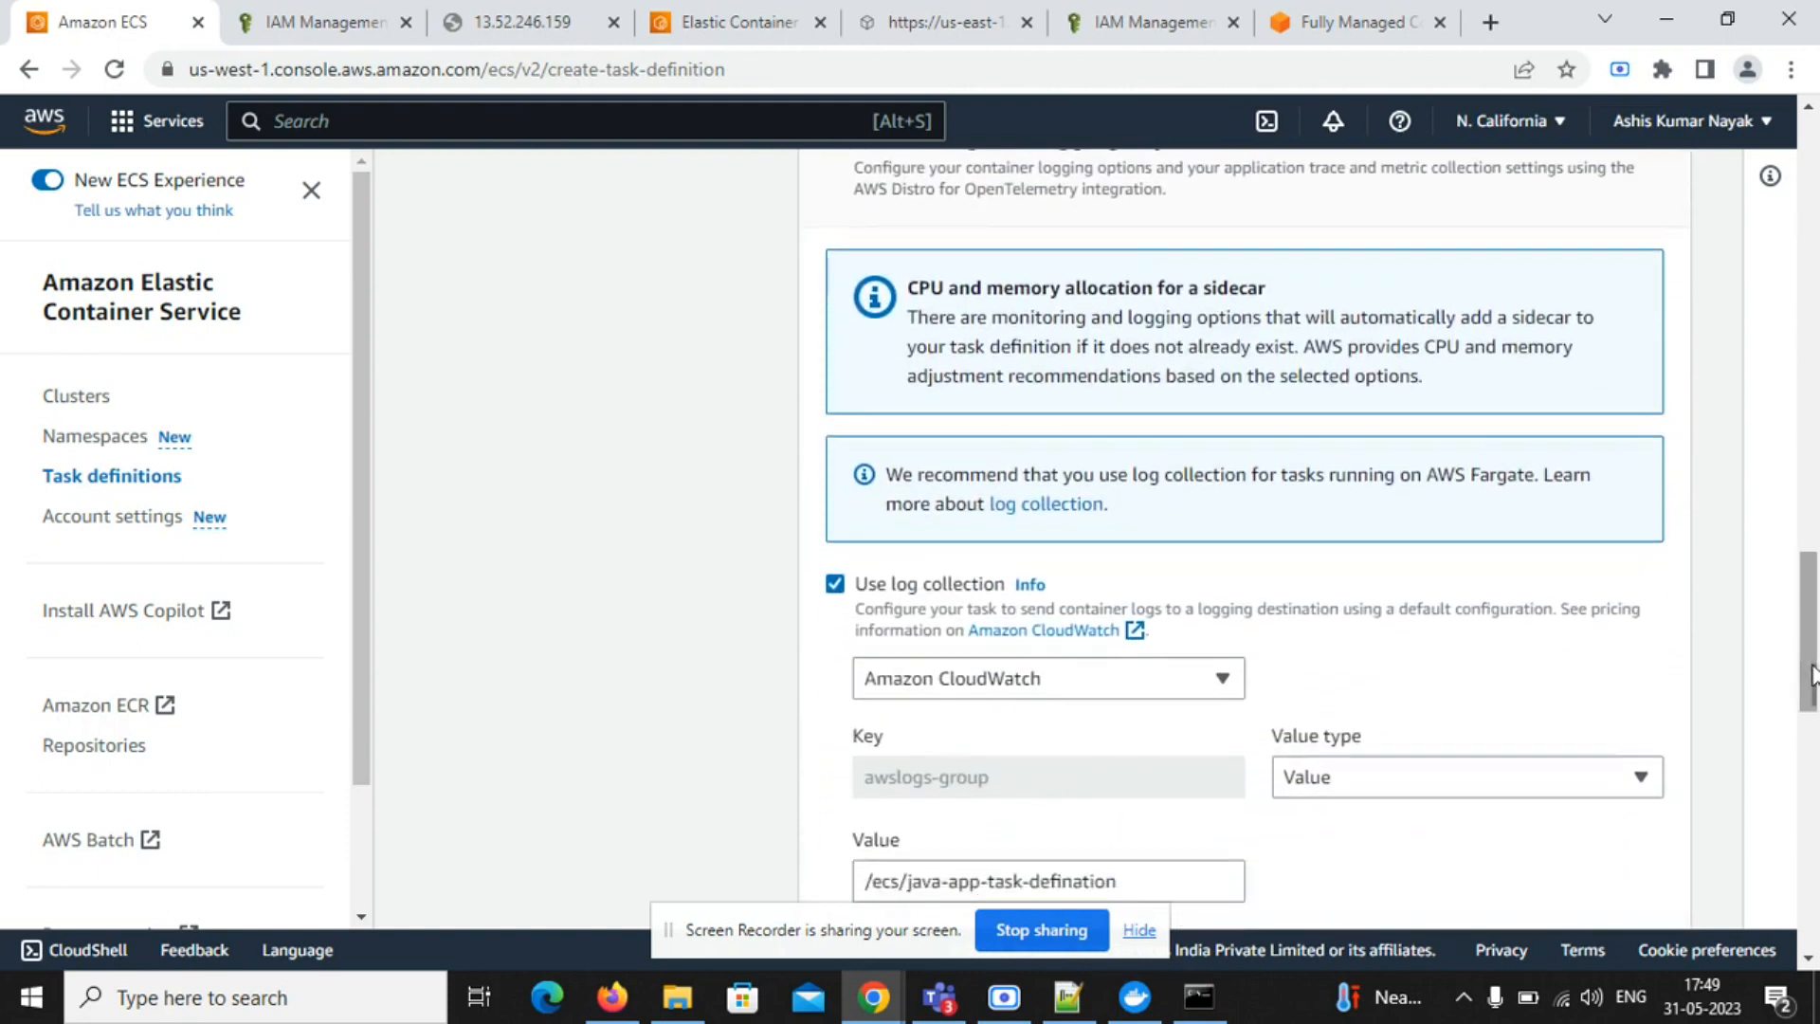
pyautogui.click(835, 585)
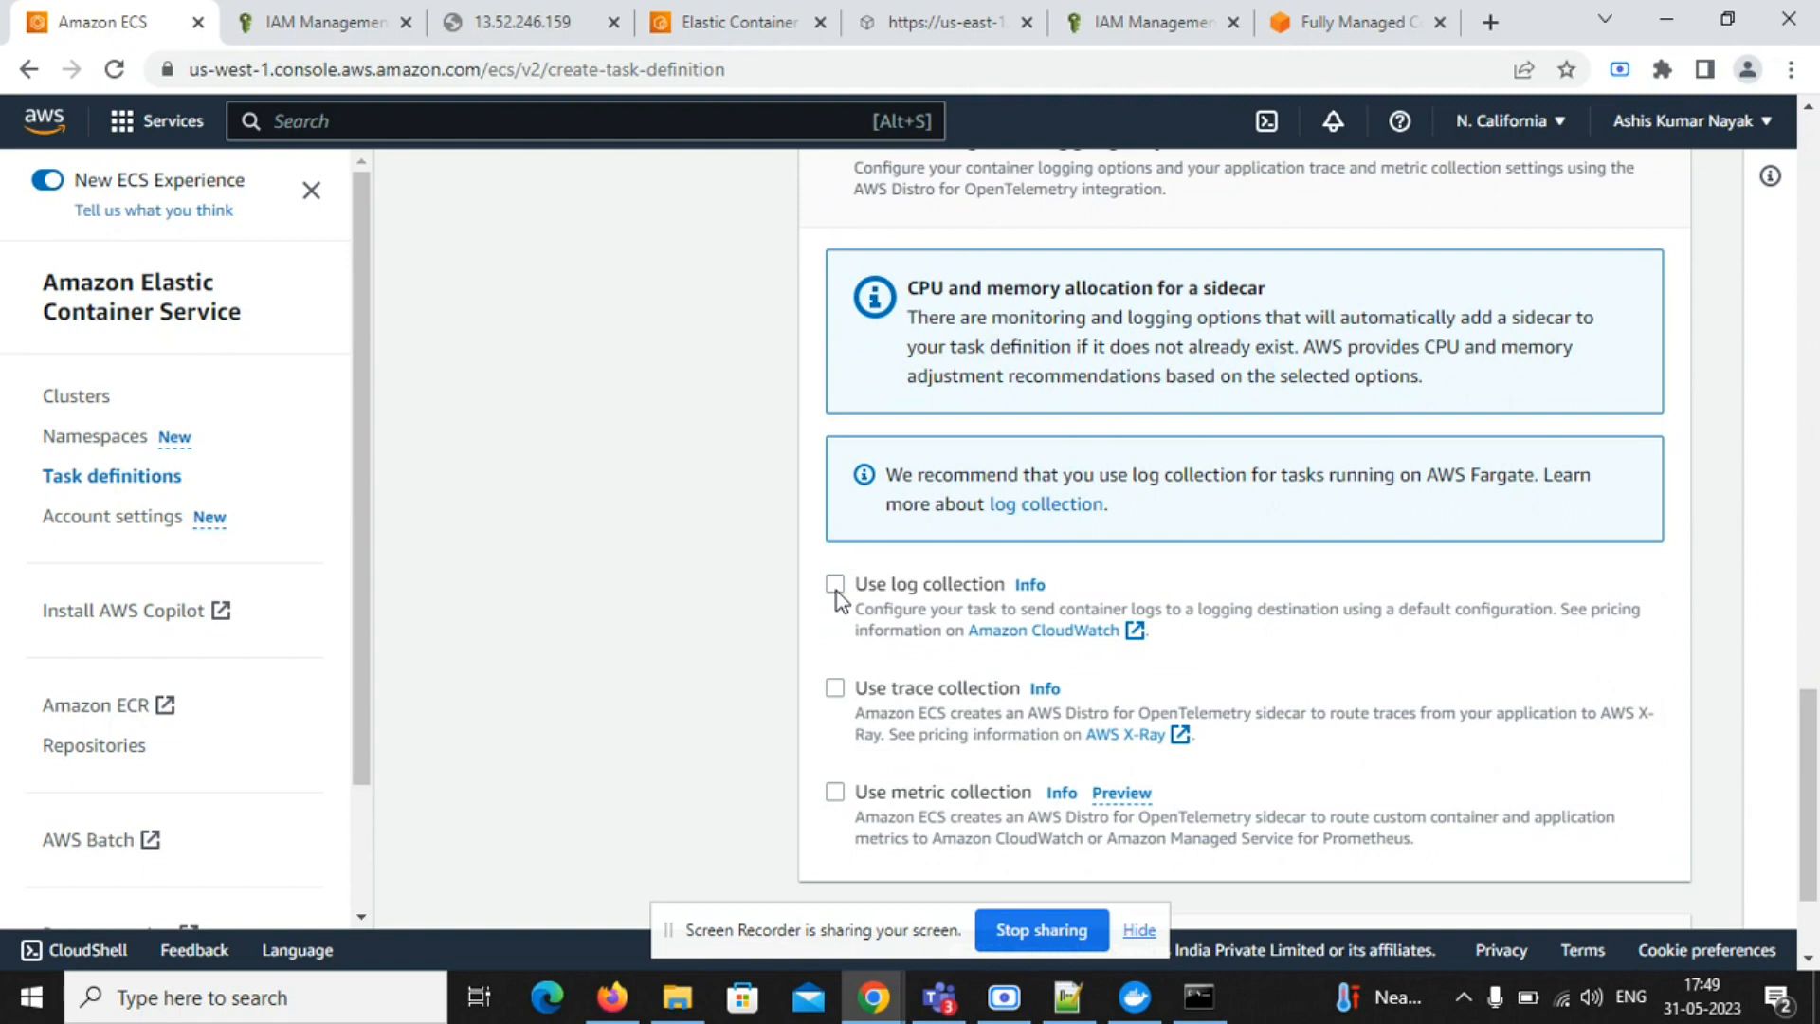
# - Continue to the review of the task definition configuration and create java-app-task-defination
pyautogui.moveTo(1806, 754); pyautogui.dragTo(1815, 864)
pyautogui.click(1640, 883)
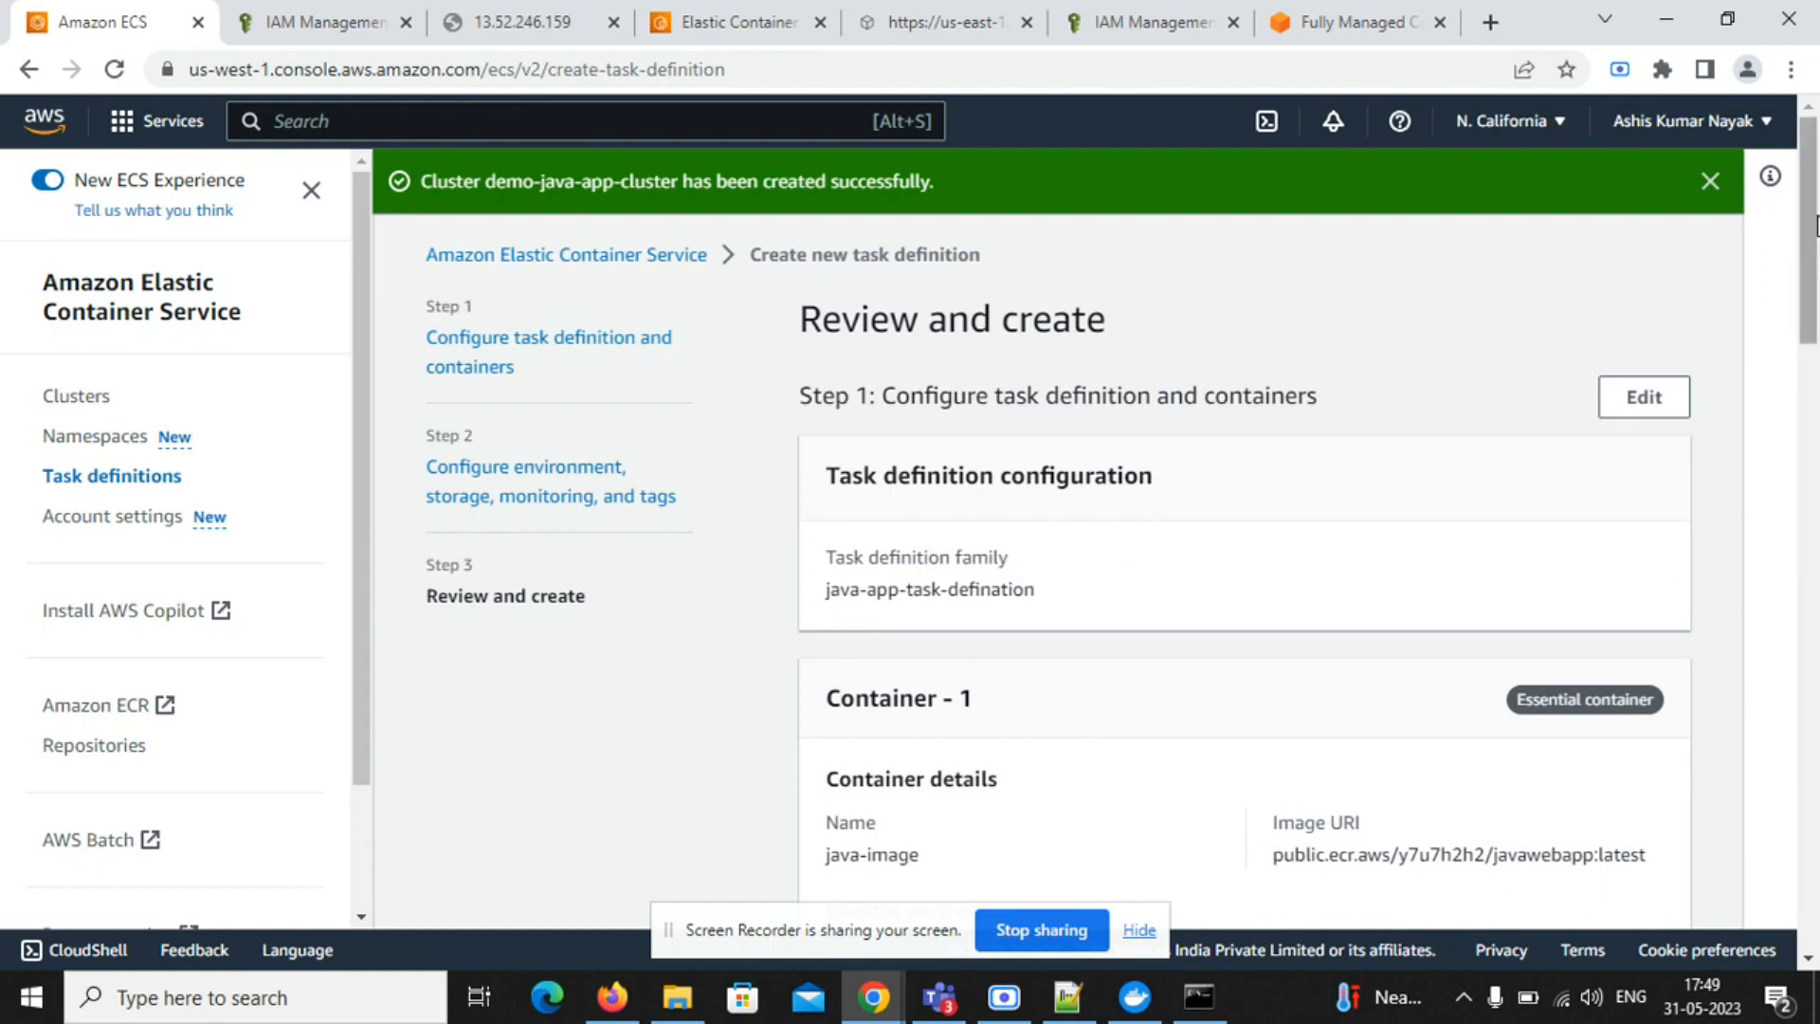
pyautogui.moveTo(1810, 217); pyautogui.dragTo(1811, 820)
pyautogui.click(1649, 901)
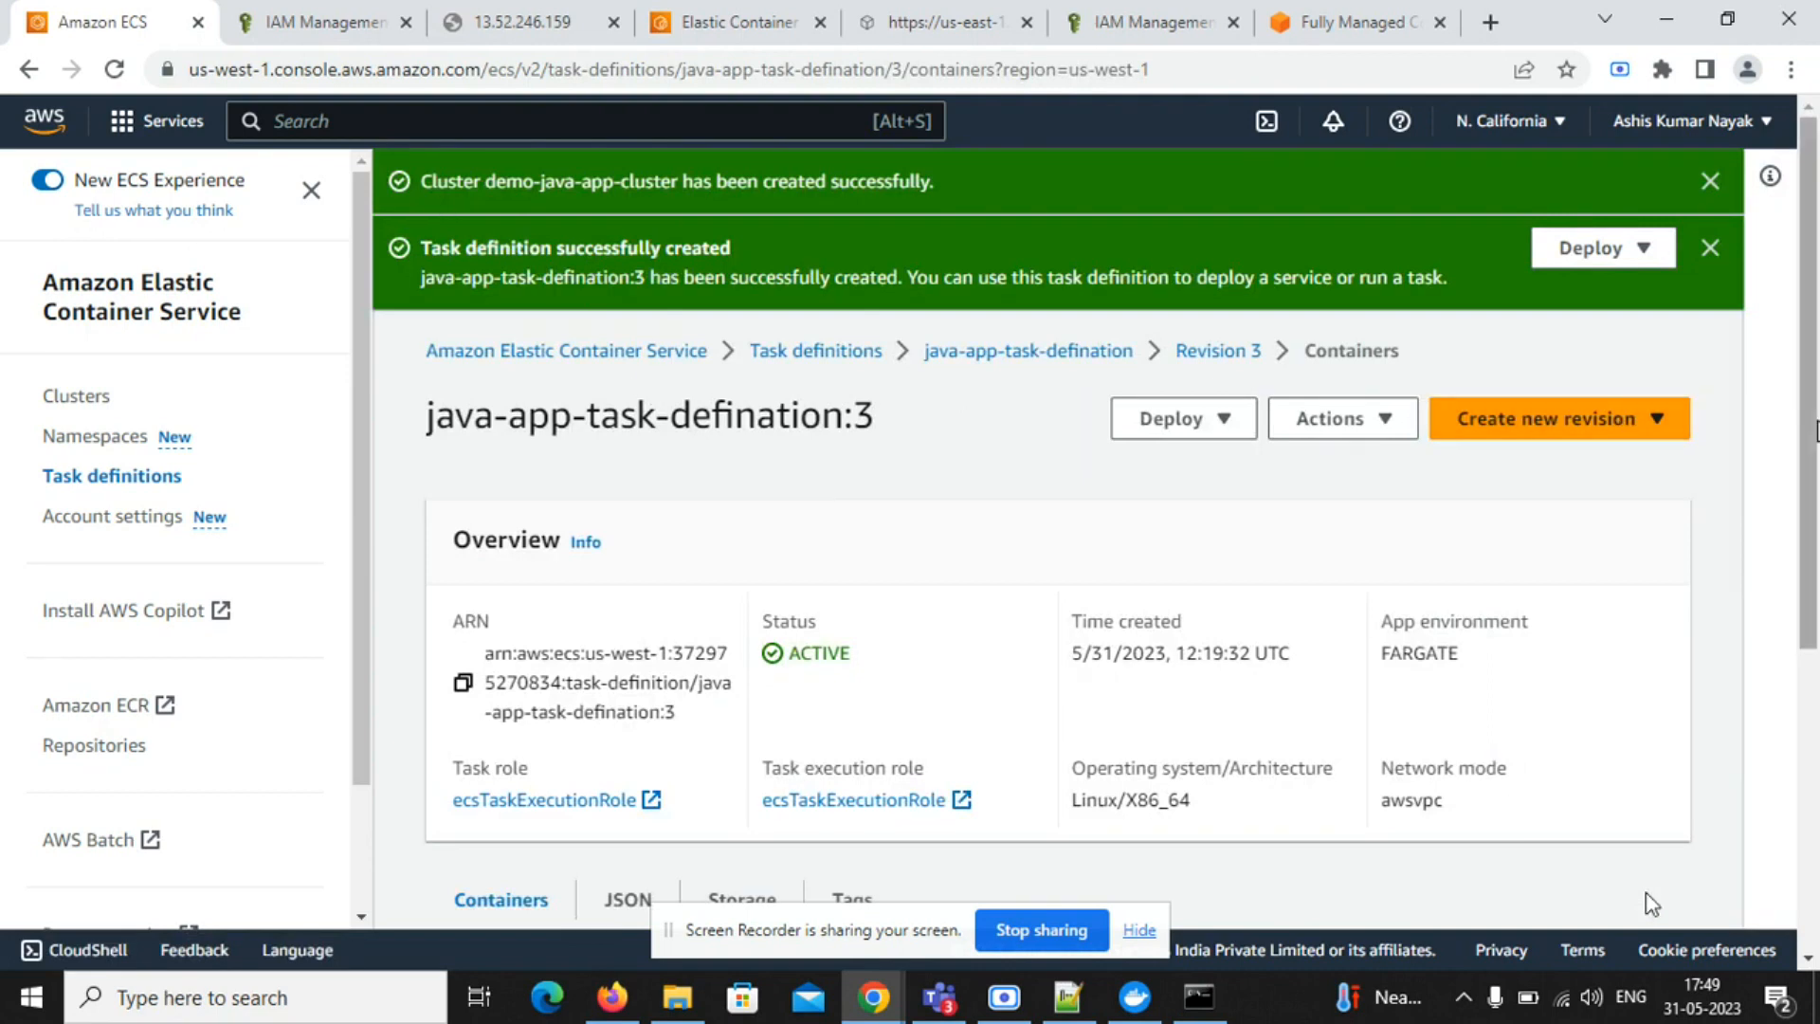
pyautogui.moveTo(1811, 396); pyautogui.dragTo(1816, 727)
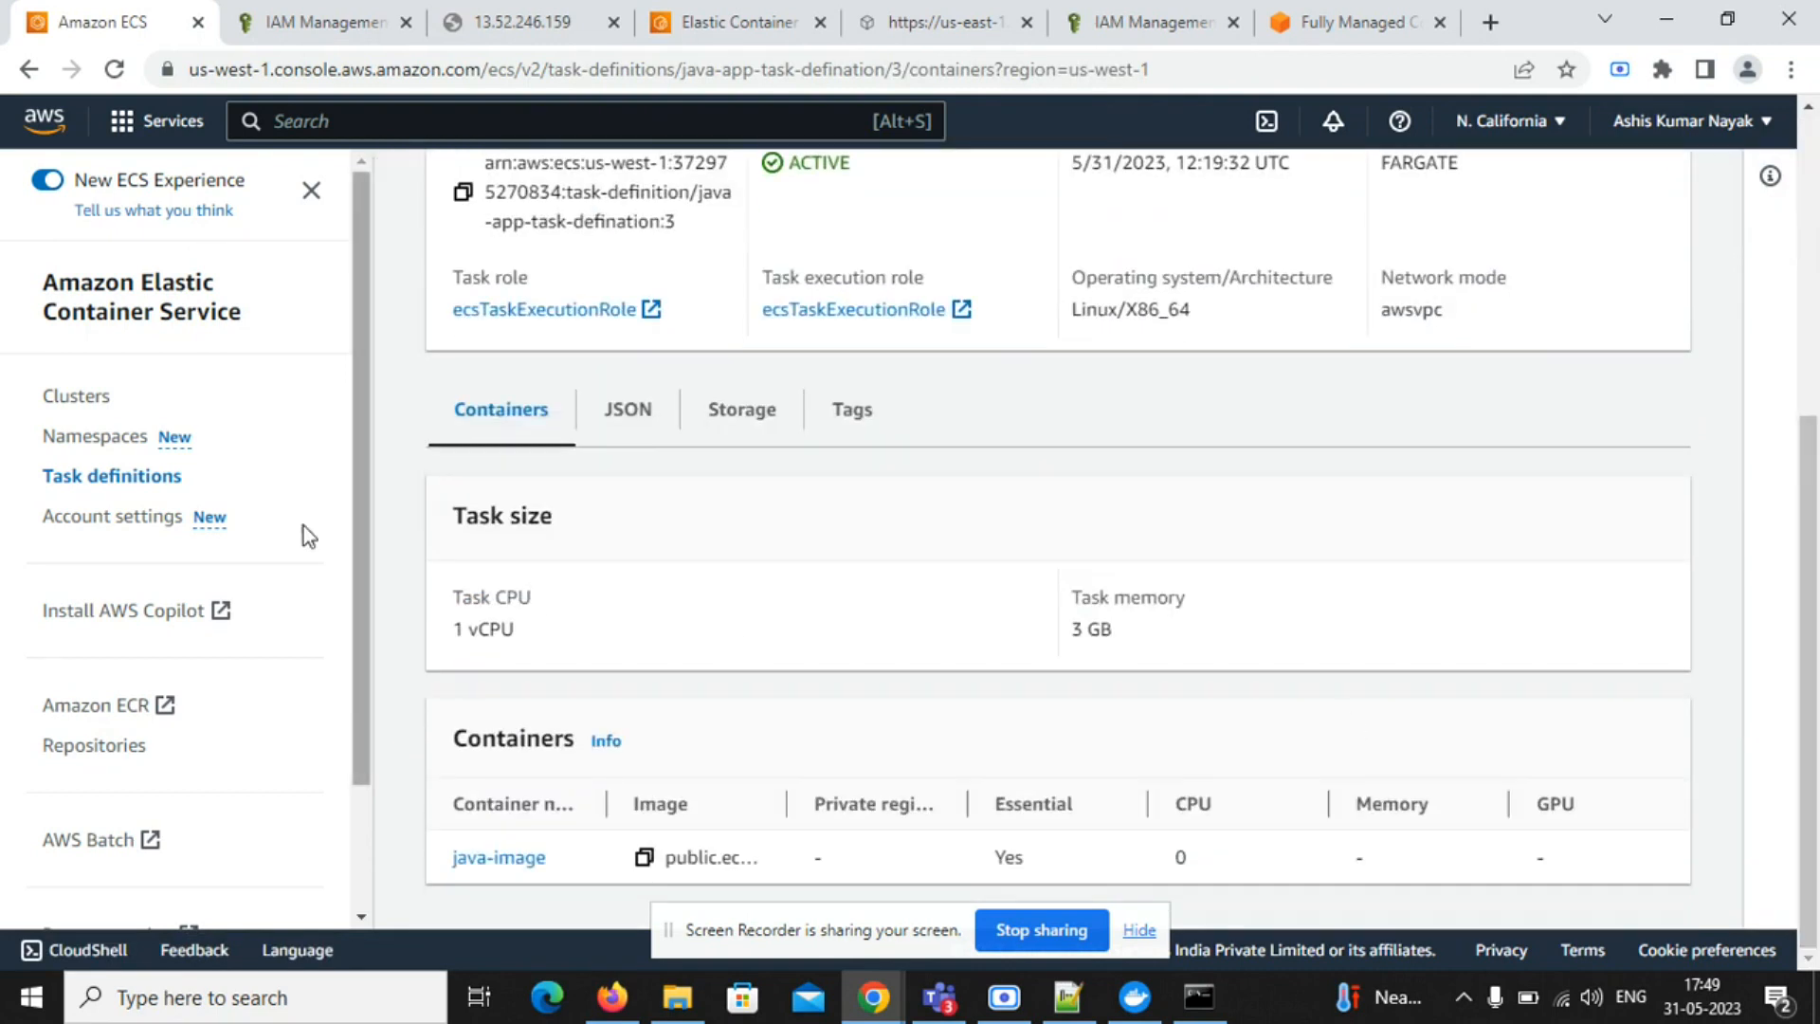
# - Open demo-java-app-cluster from the clusters list and start creating a service in it
pyautogui.click(83, 400)
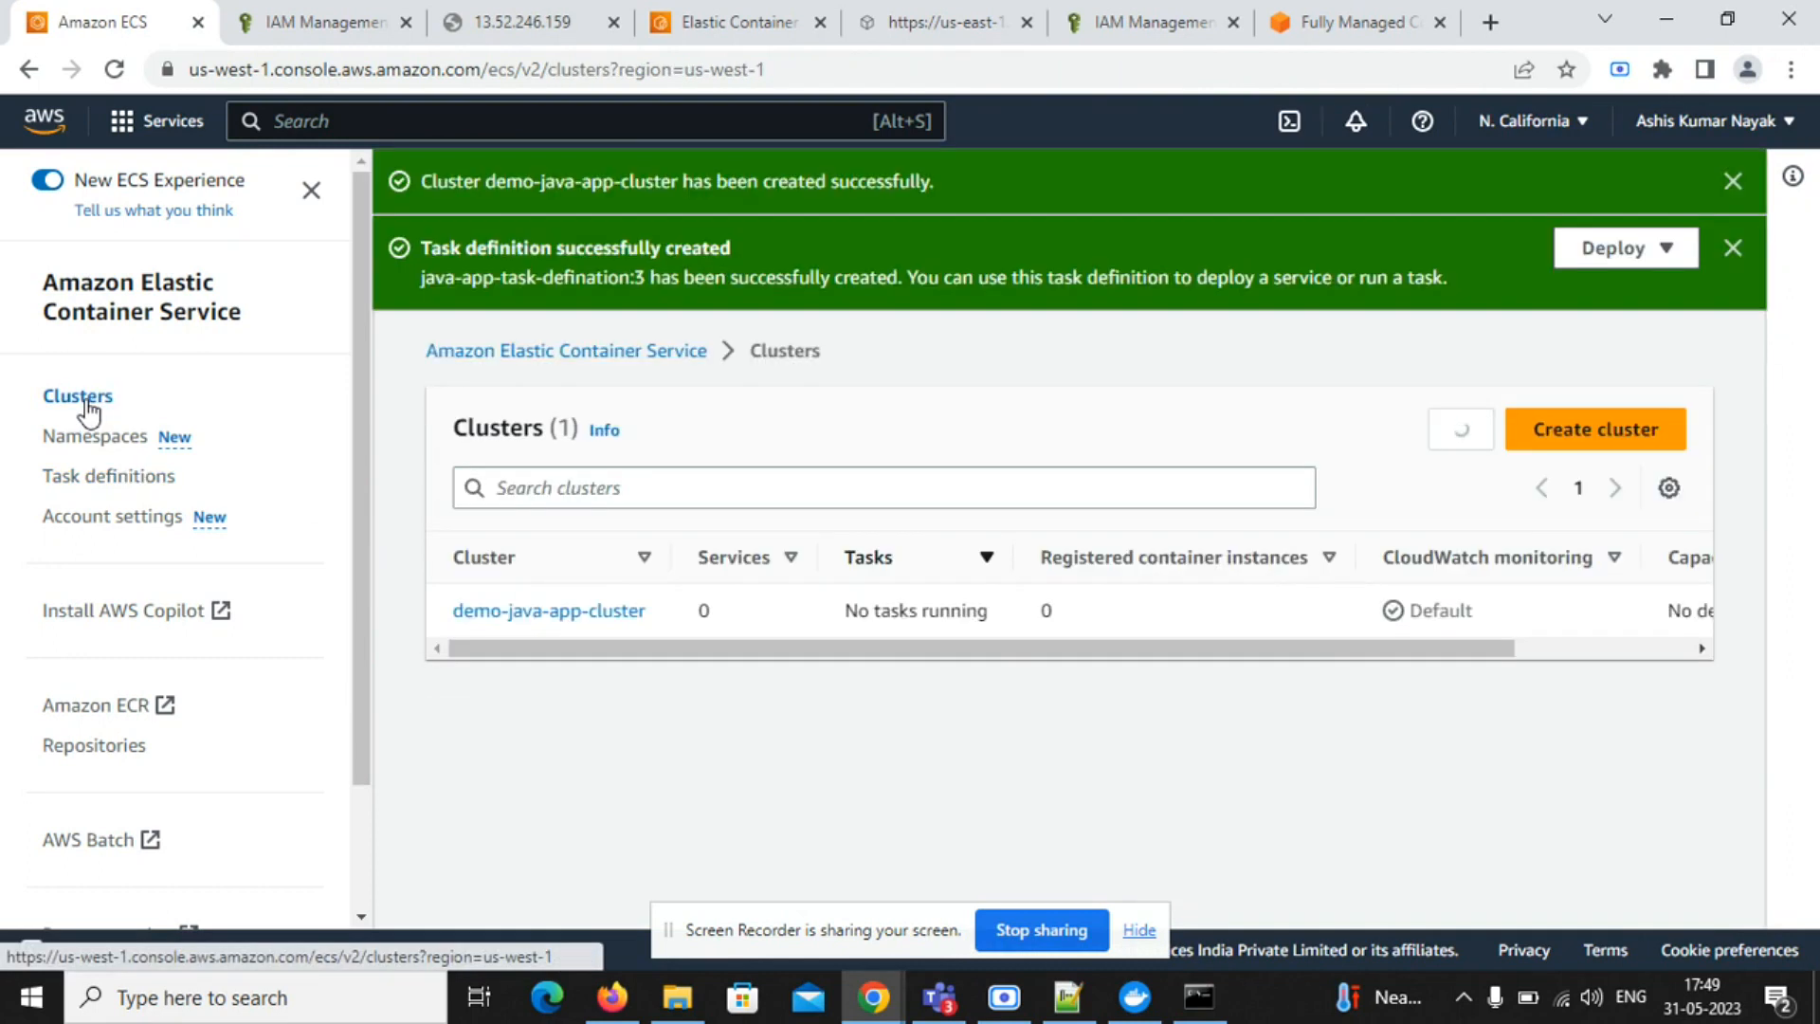
pyautogui.click(563, 614)
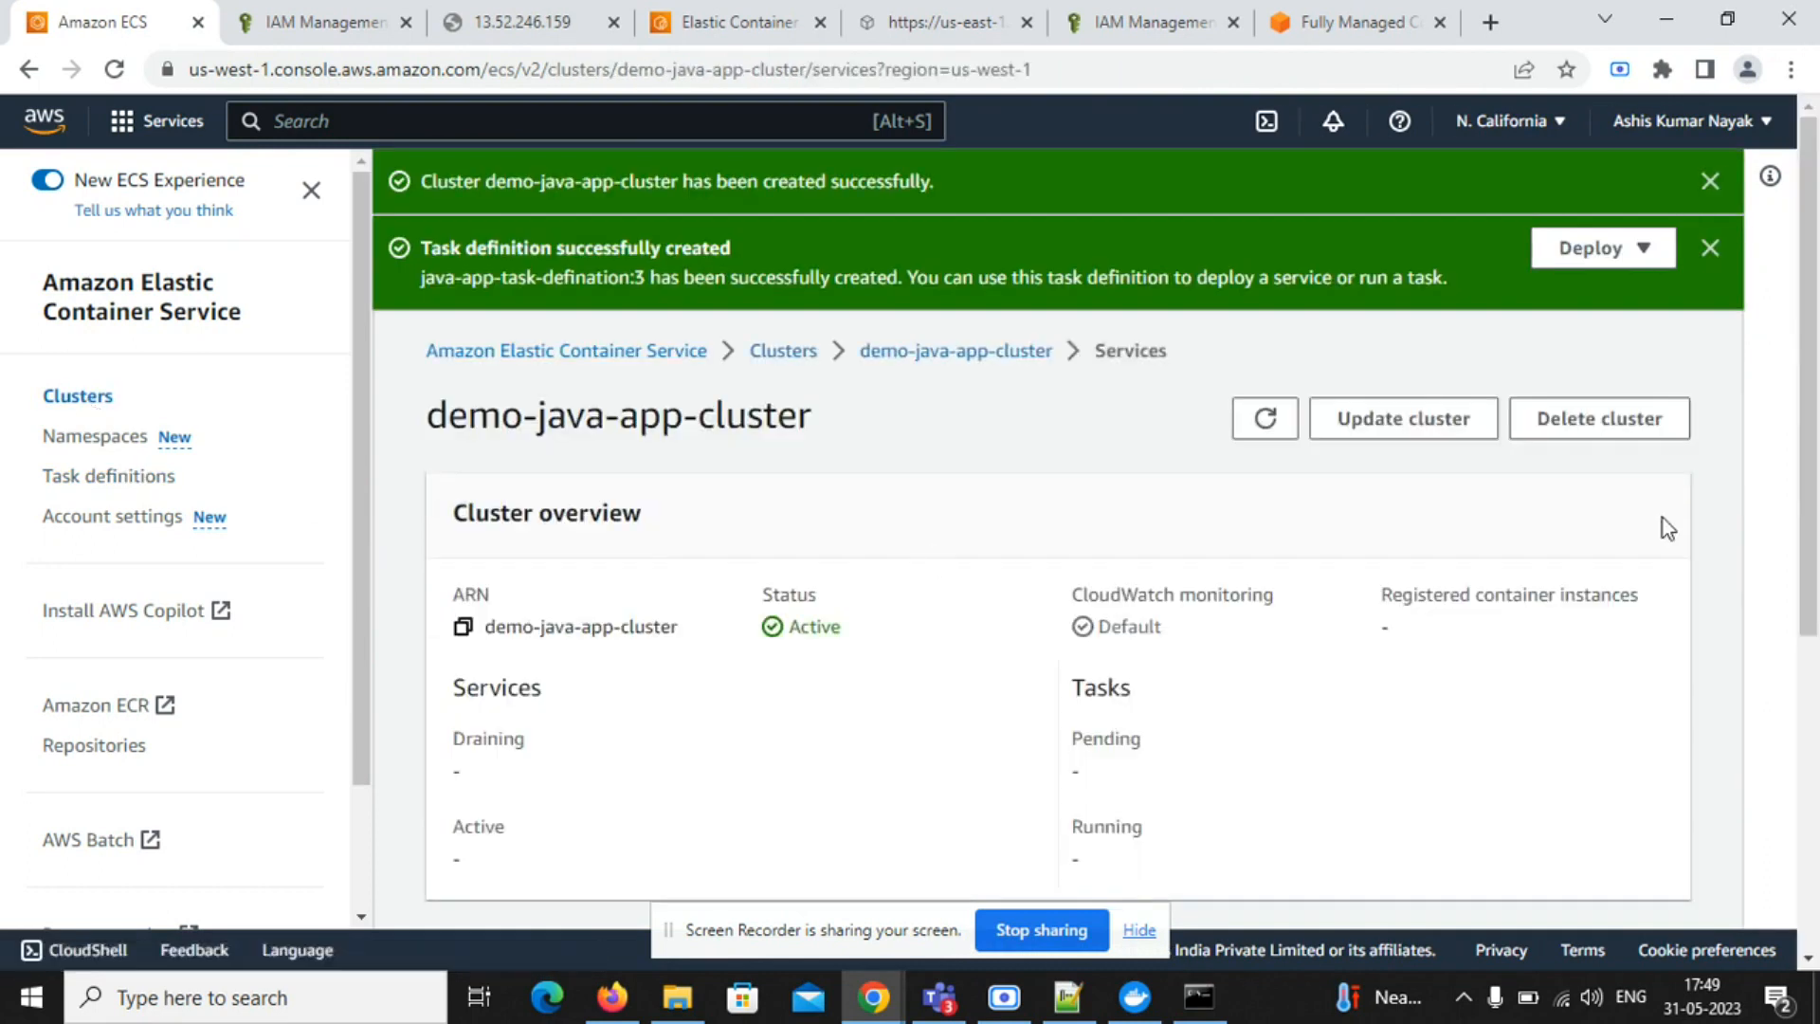
pyautogui.moveTo(1811, 374); pyautogui.dragTo(1811, 687)
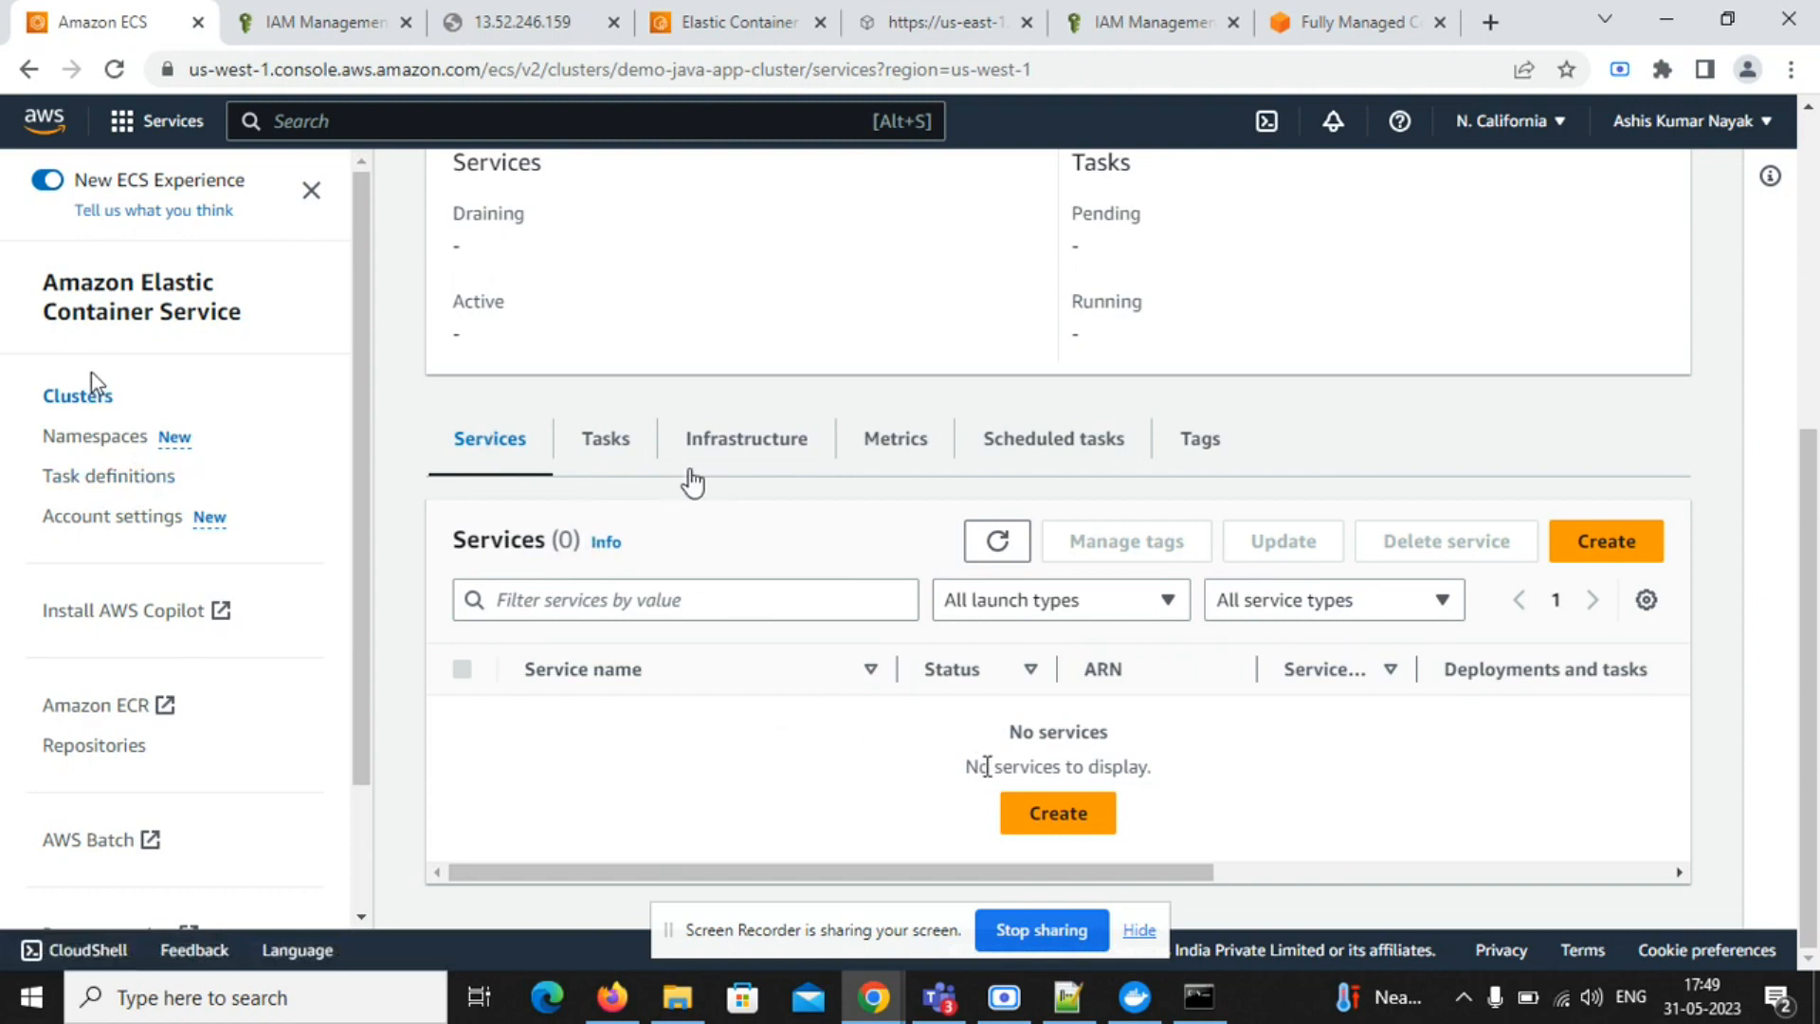
pyautogui.click(1056, 813)
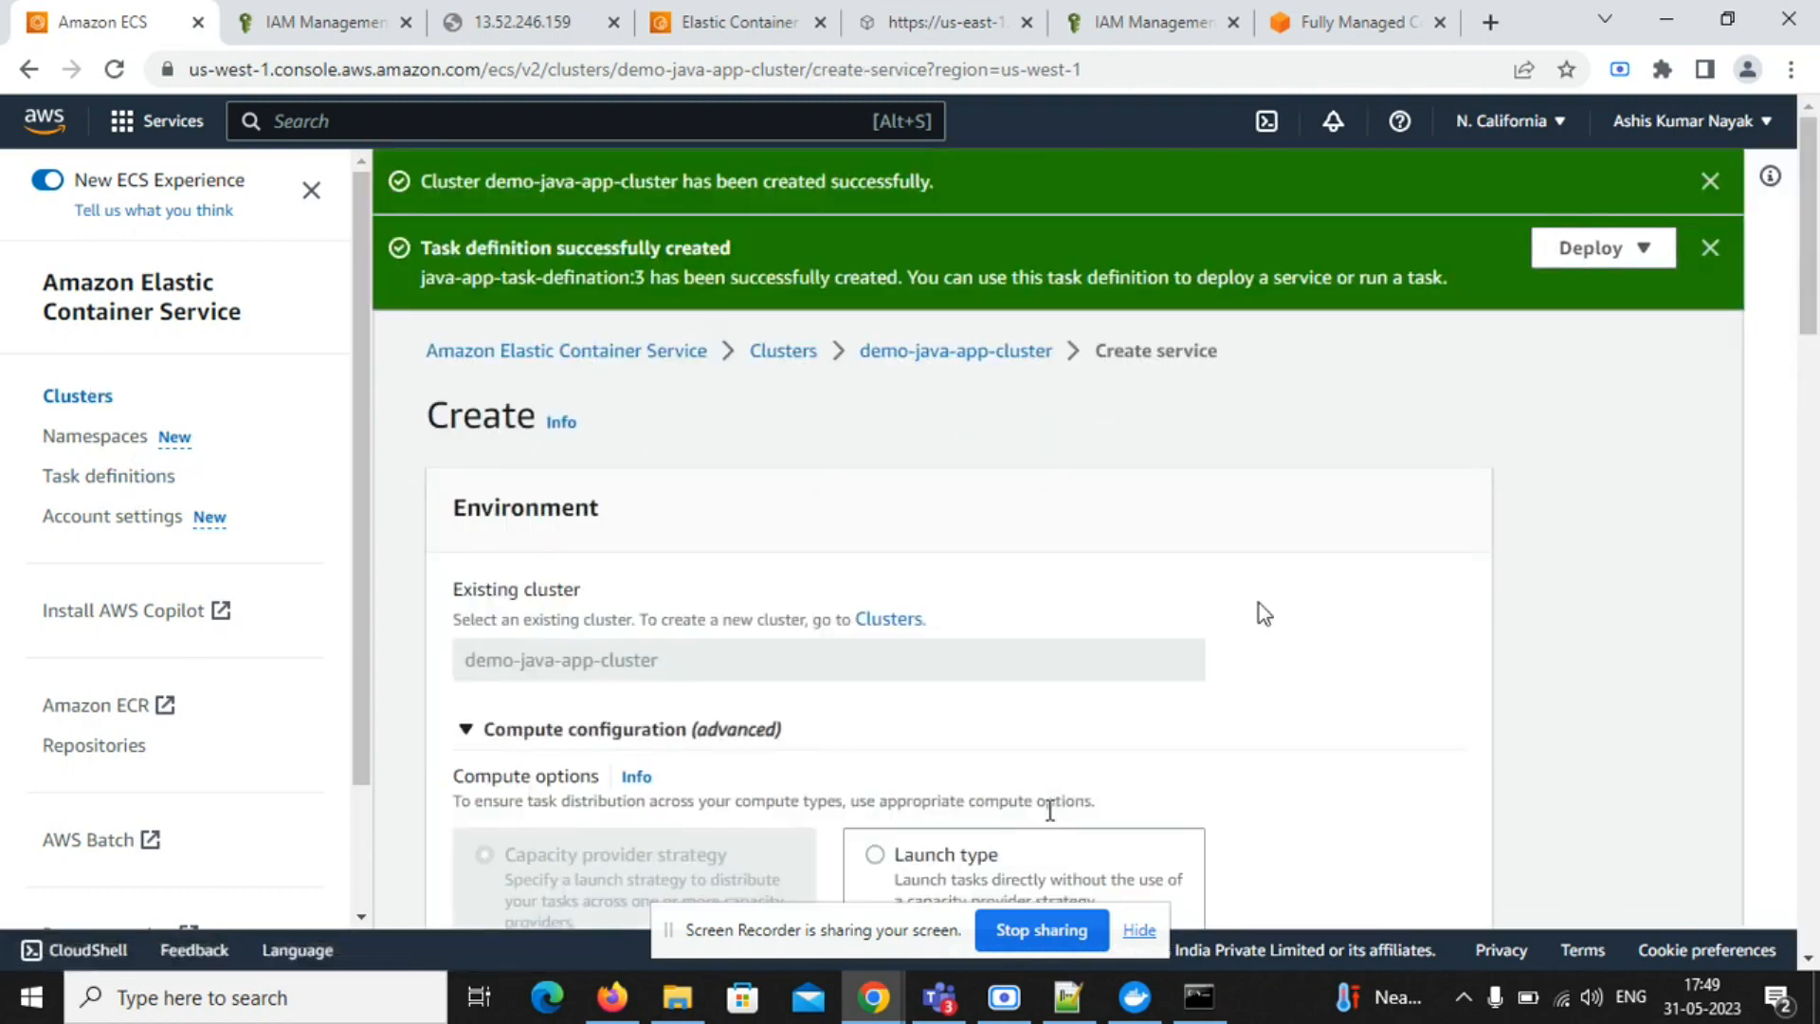
# - Set the compute options to Launch type with FARGATE as the launch type
pyautogui.scroll(-3, 1811, 322)
pyautogui.scroll(-3, 1810, 323)
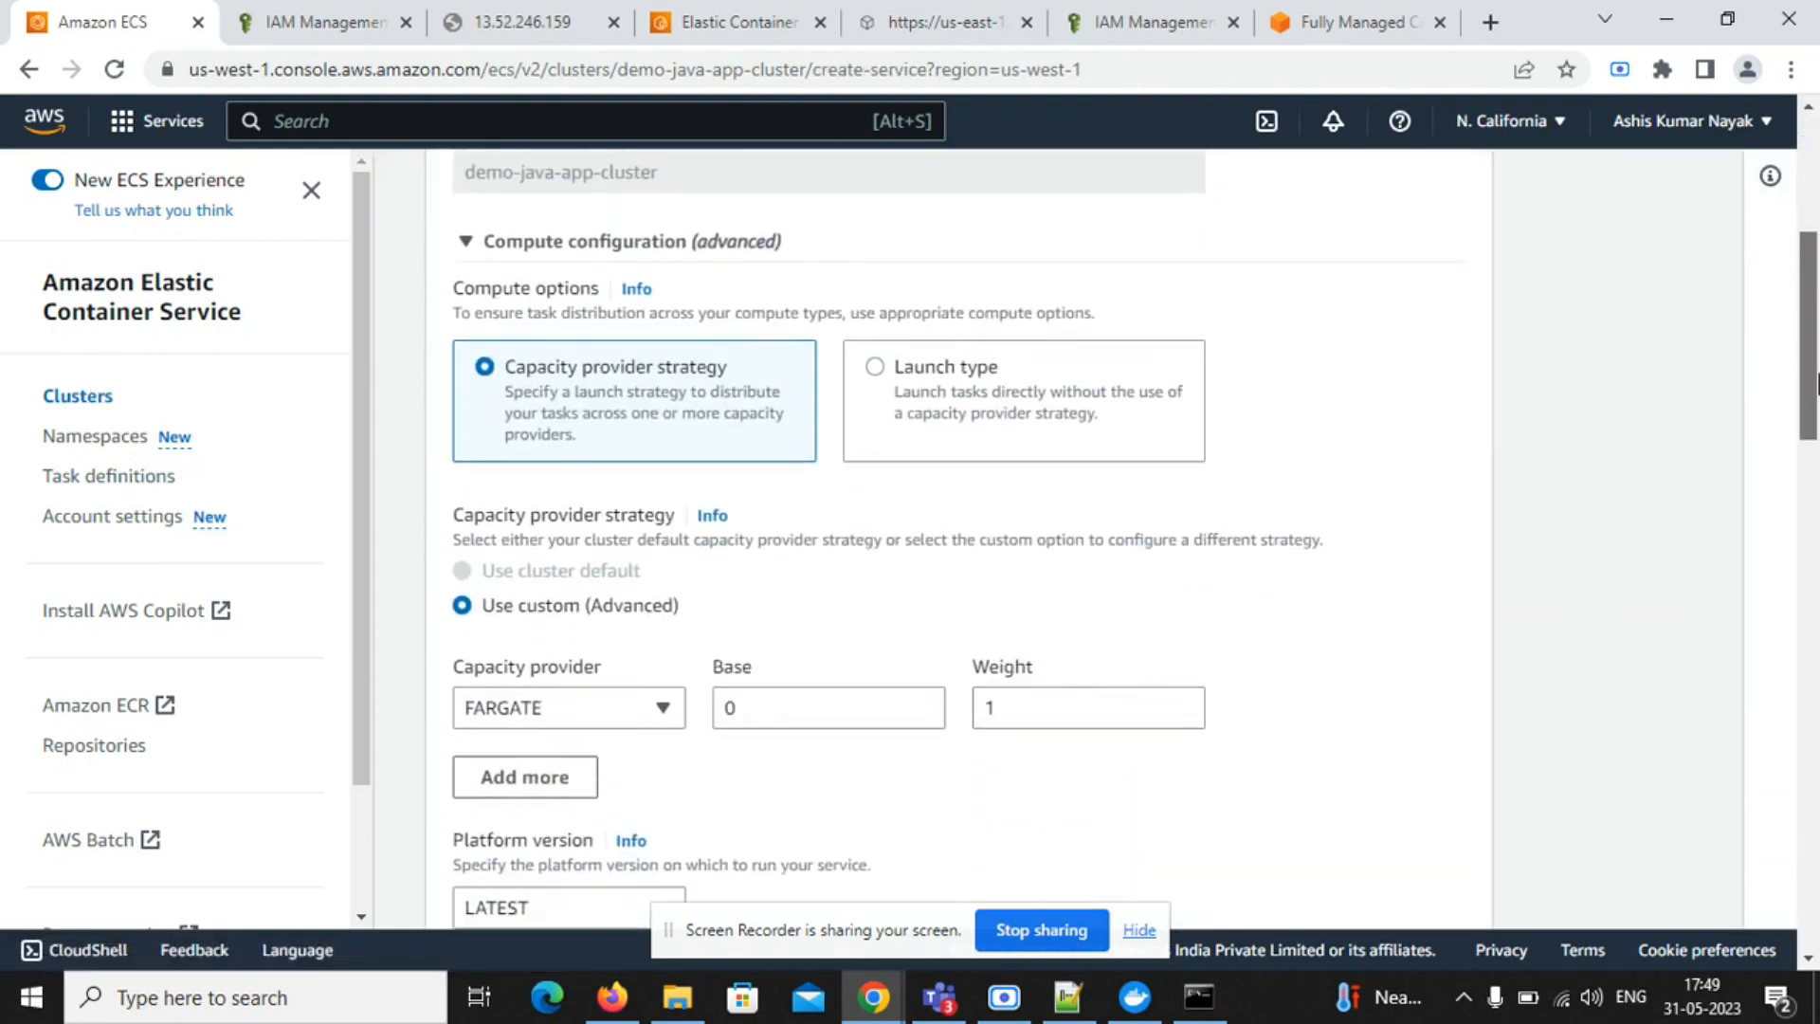
pyautogui.click(1024, 401)
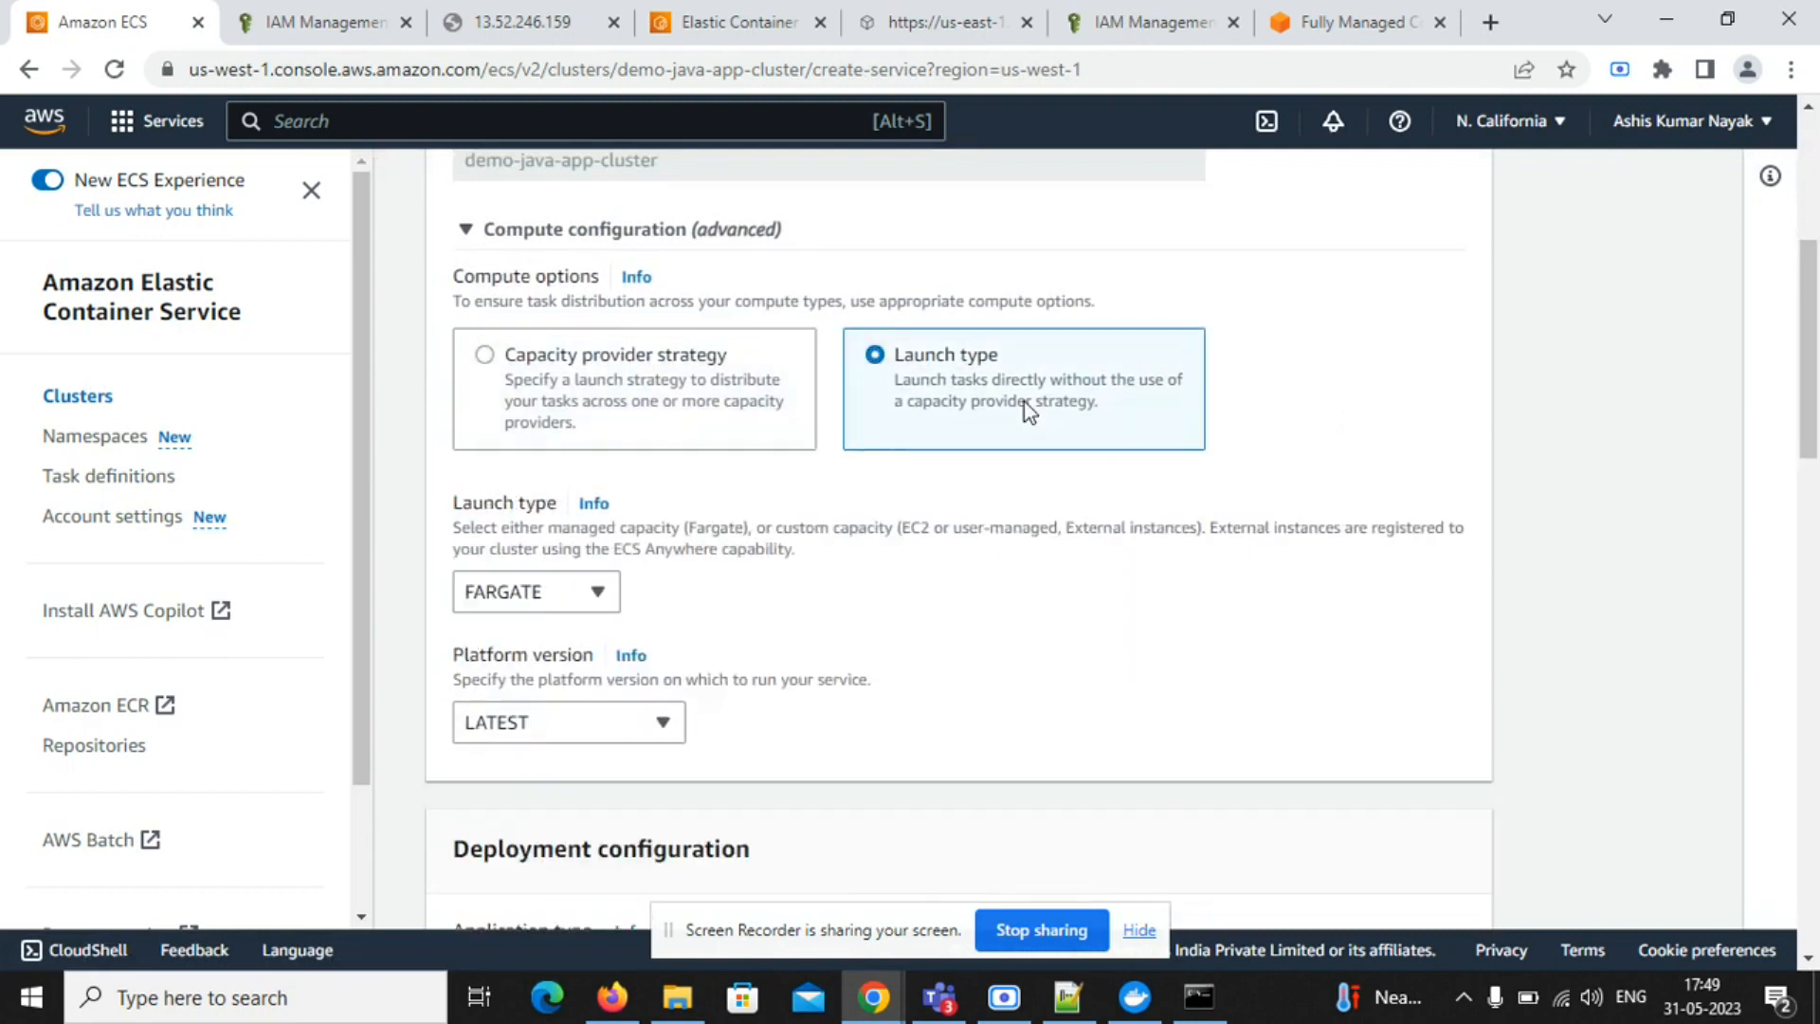
pyautogui.click(602, 602)
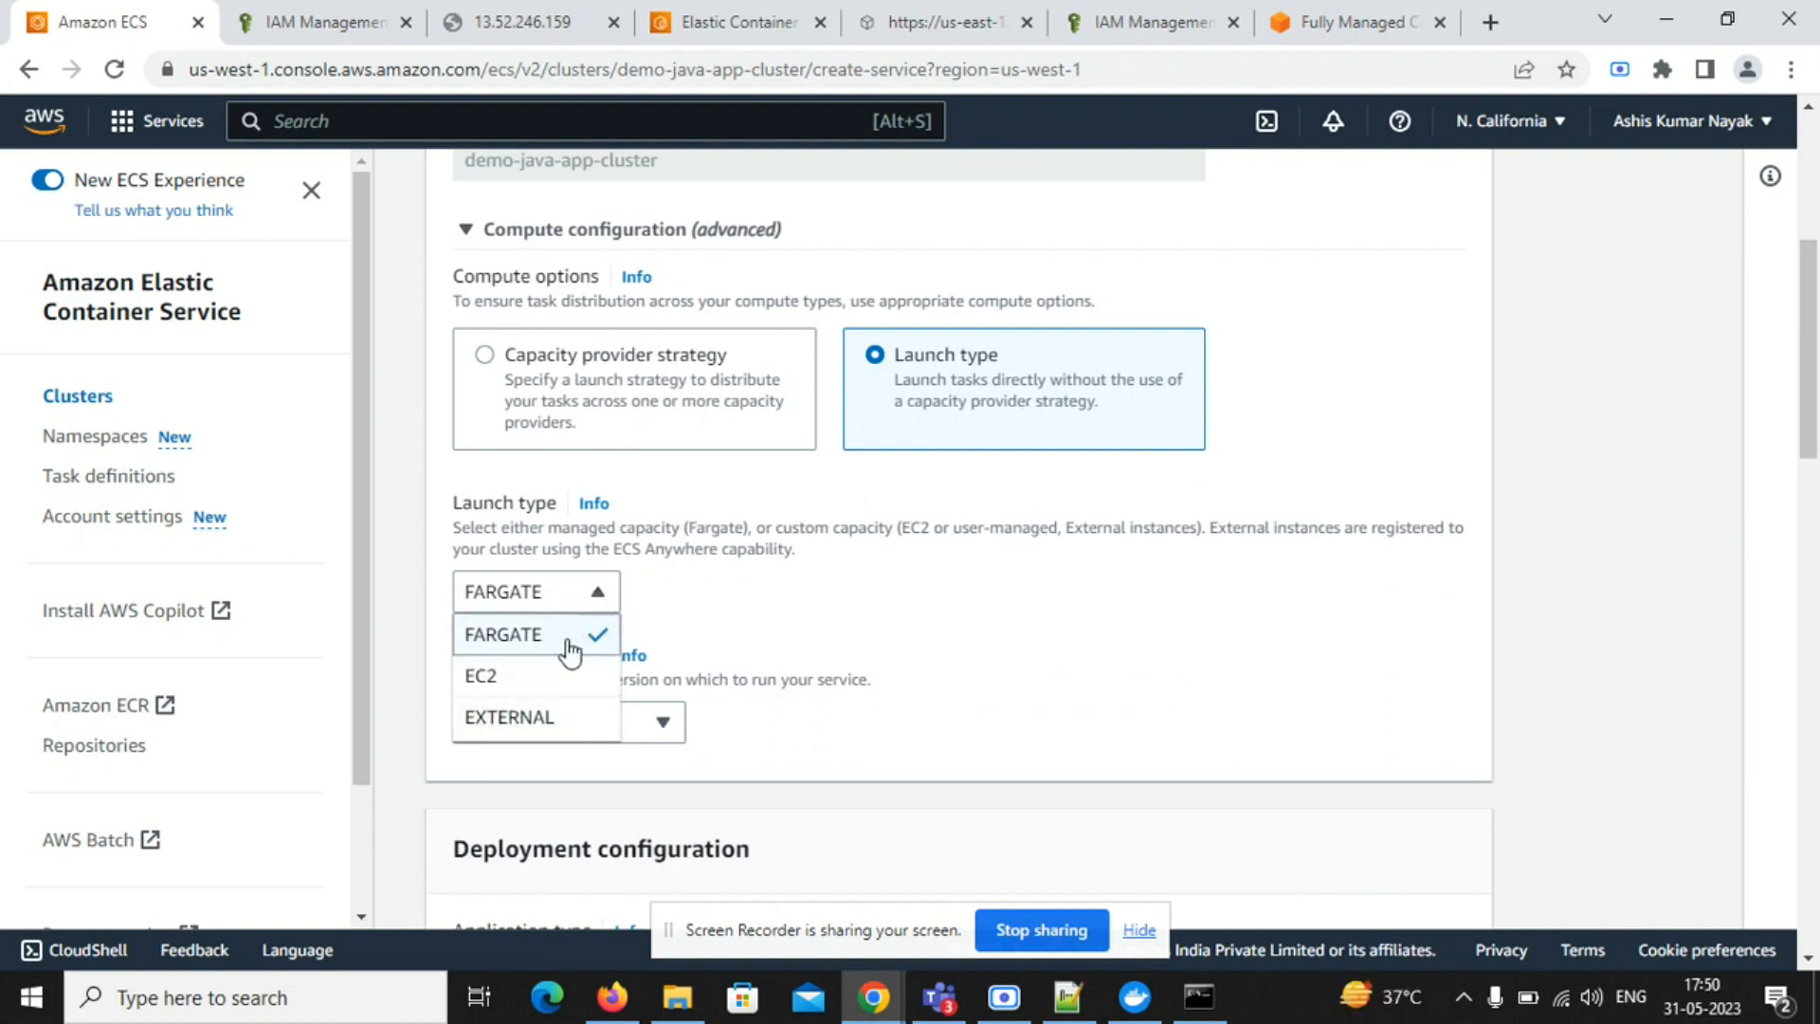
pyautogui.click(574, 635)
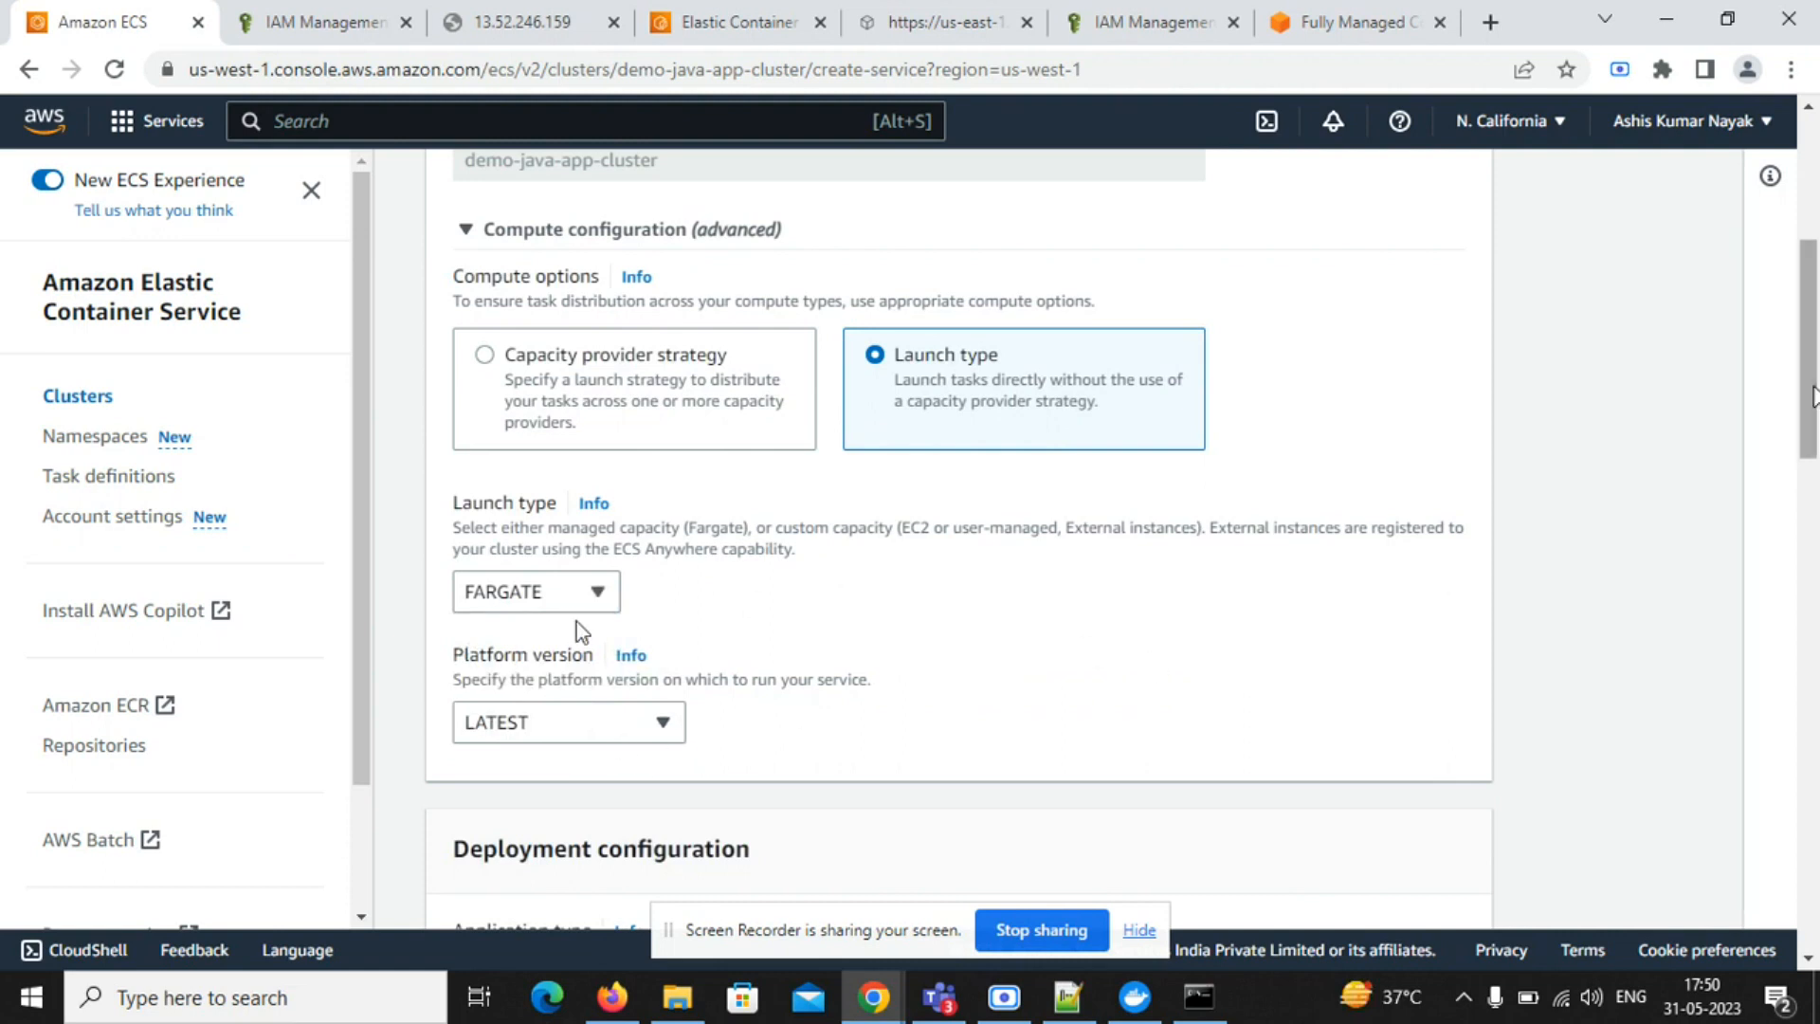
# - Set the application type to Task and choose the java-app-task-defination family for the deployment
pyautogui.moveTo(1813, 396); pyautogui.dragTo(1816, 582)
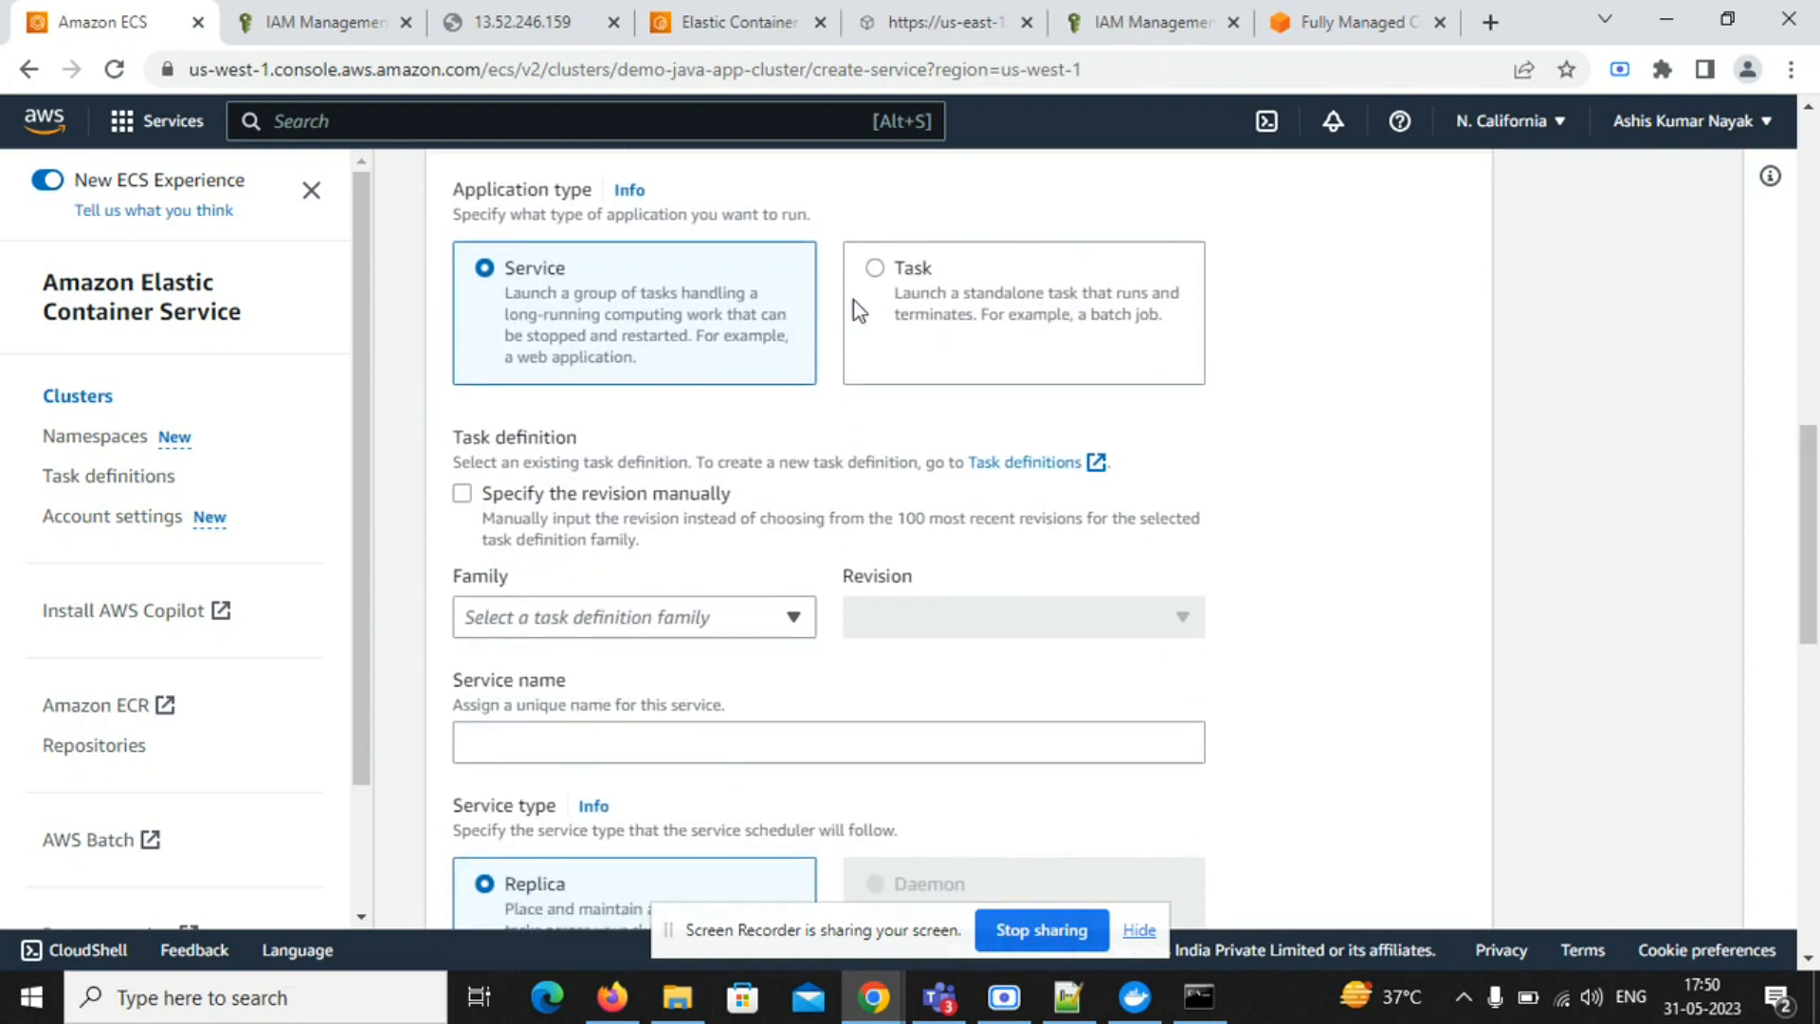
pyautogui.click(901, 277)
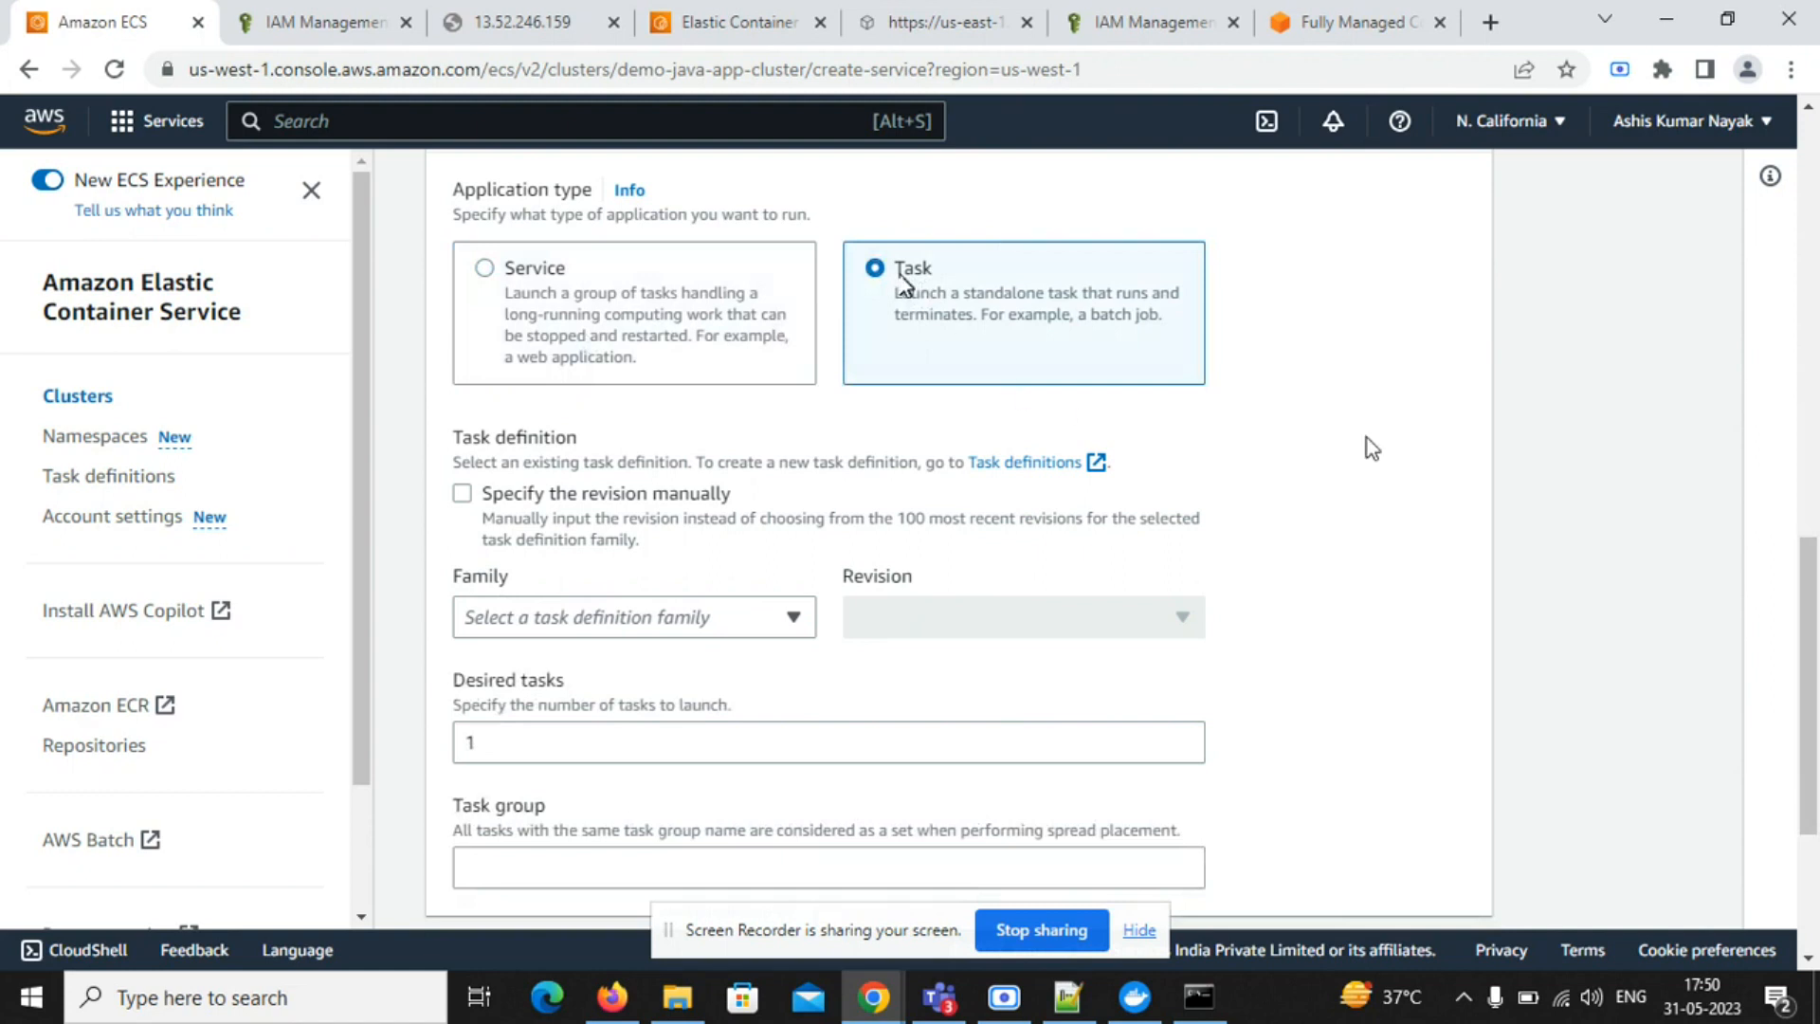
pyautogui.scroll(-2, 1815, 630)
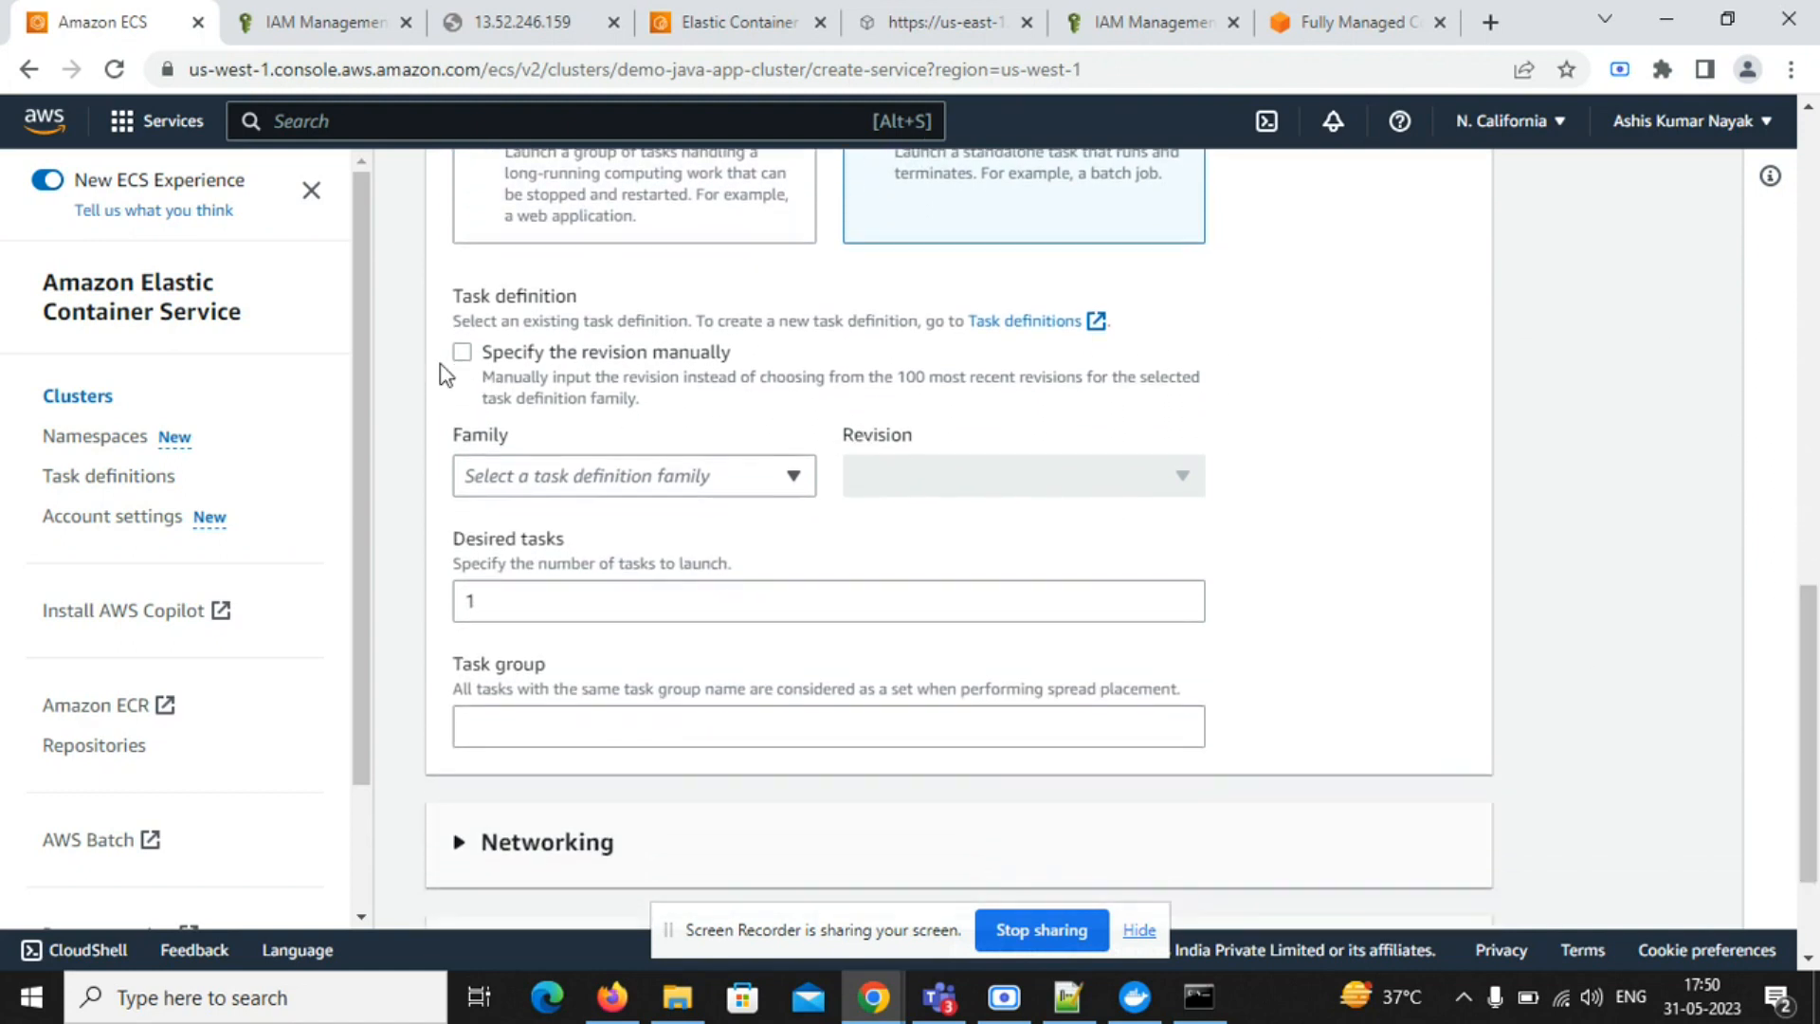
pyautogui.click(698, 478)
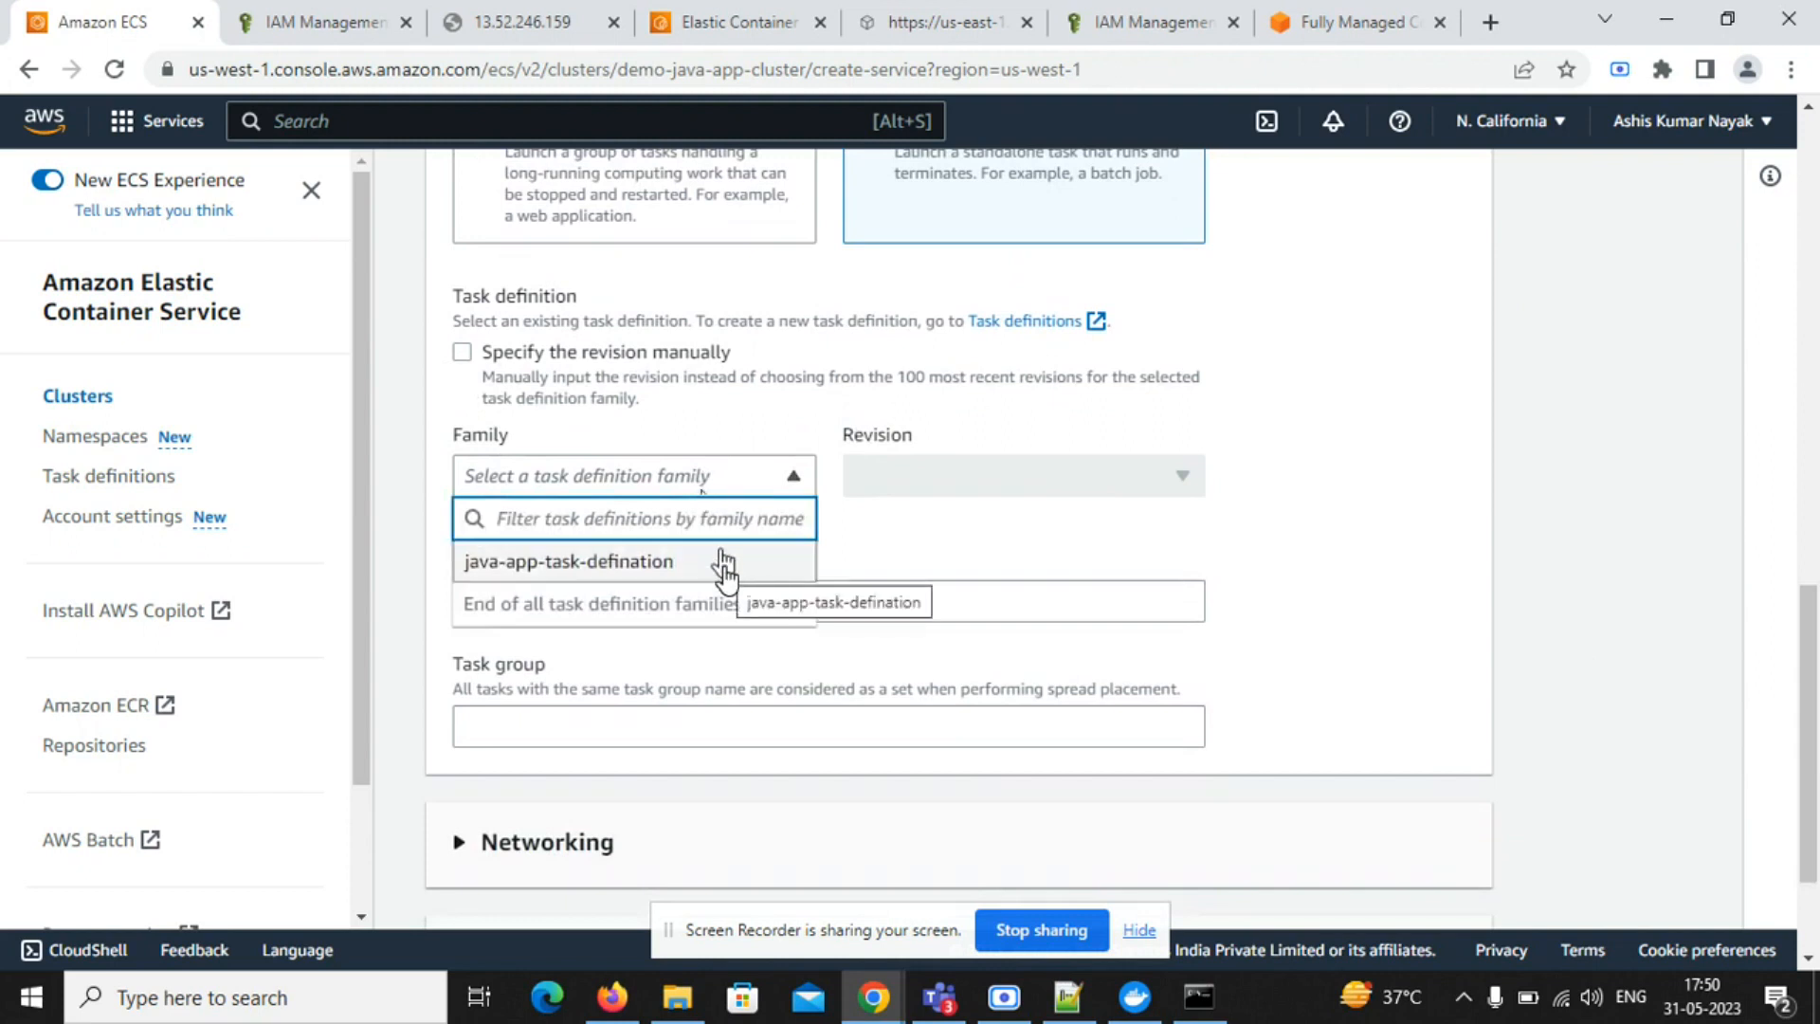
pyautogui.click(725, 568)
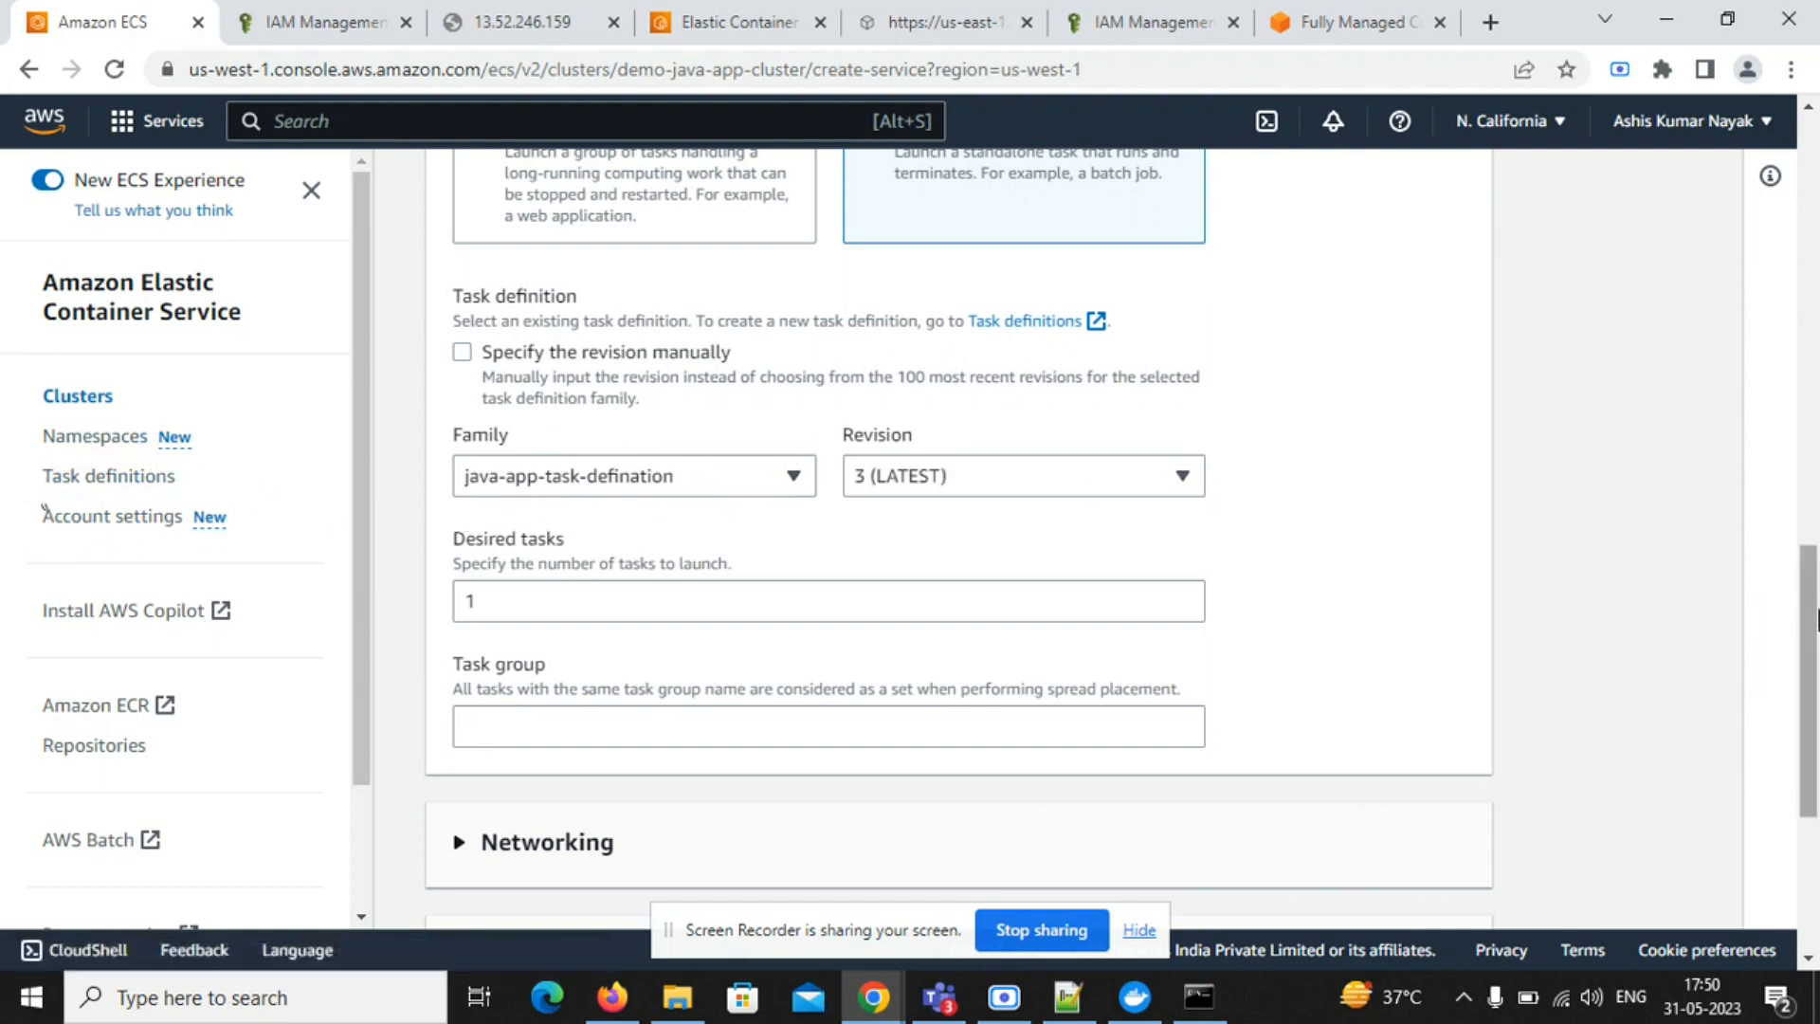
pyautogui.moveTo(1814, 614); pyautogui.dragTo(1814, 642)
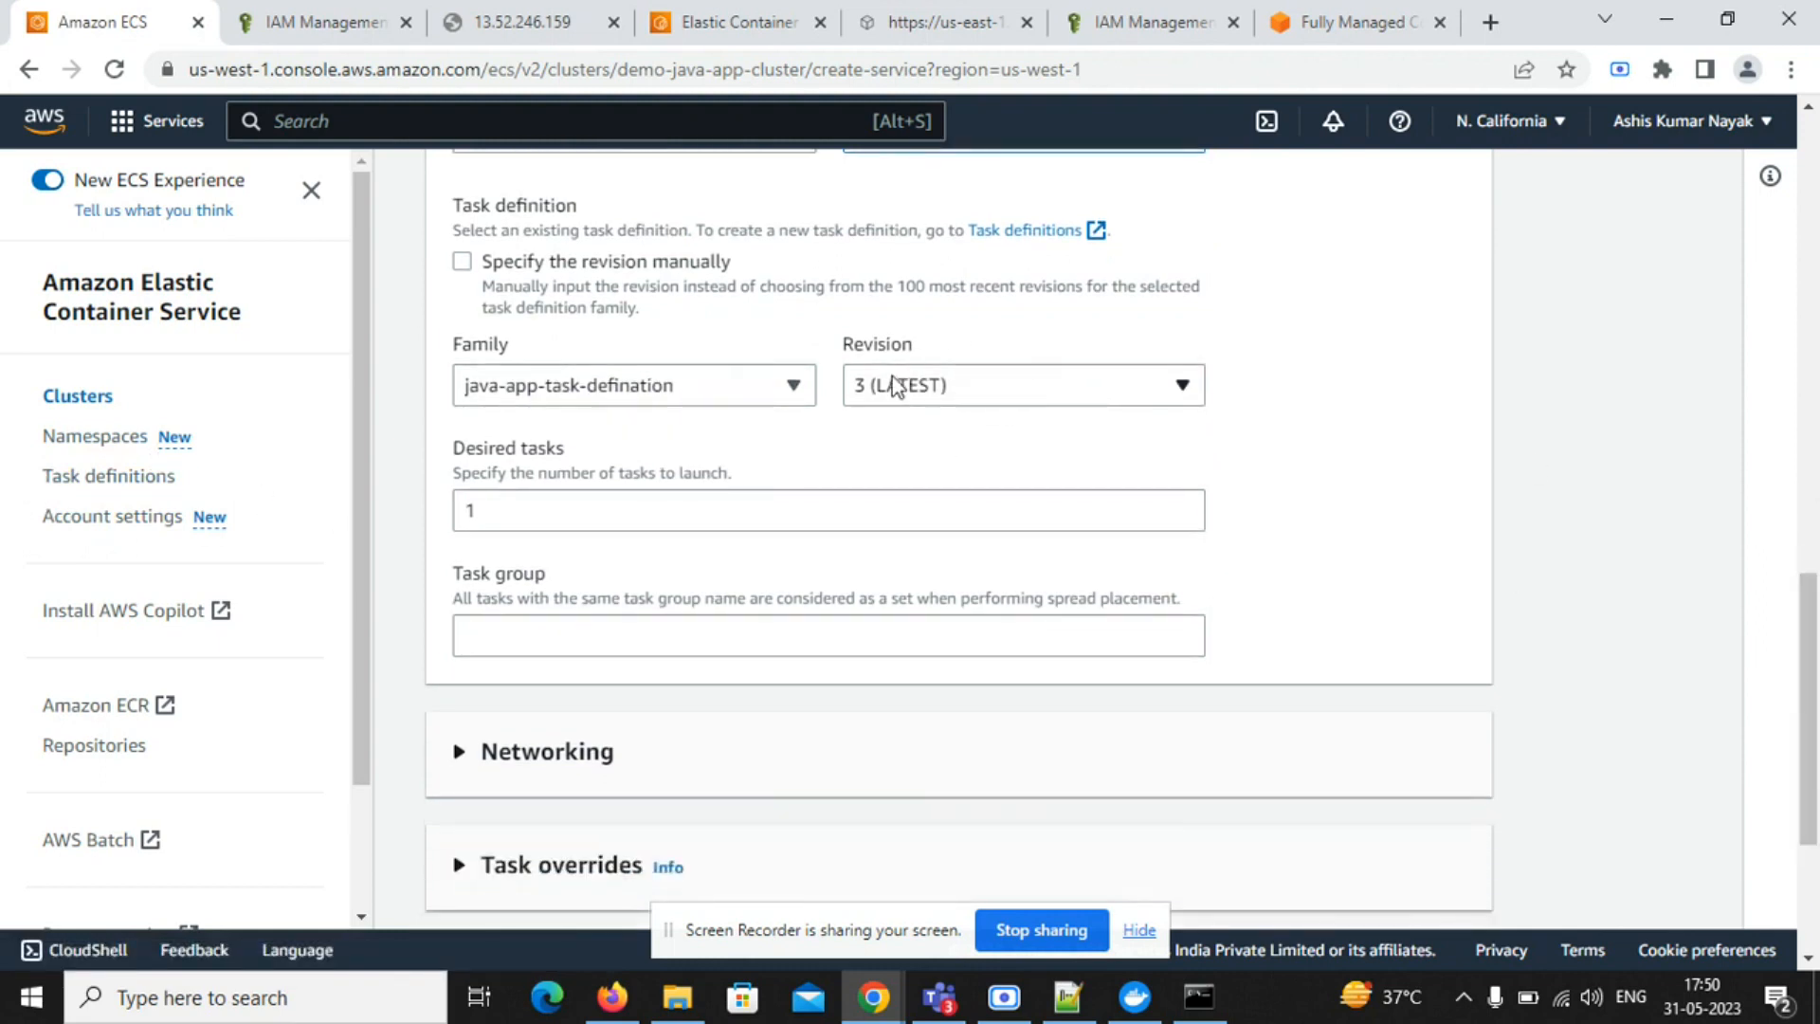
# - Expand the networking settings and choose to create a new security group for the task
pyautogui.moveTo(1812, 706); pyautogui.dragTo(1815, 810)
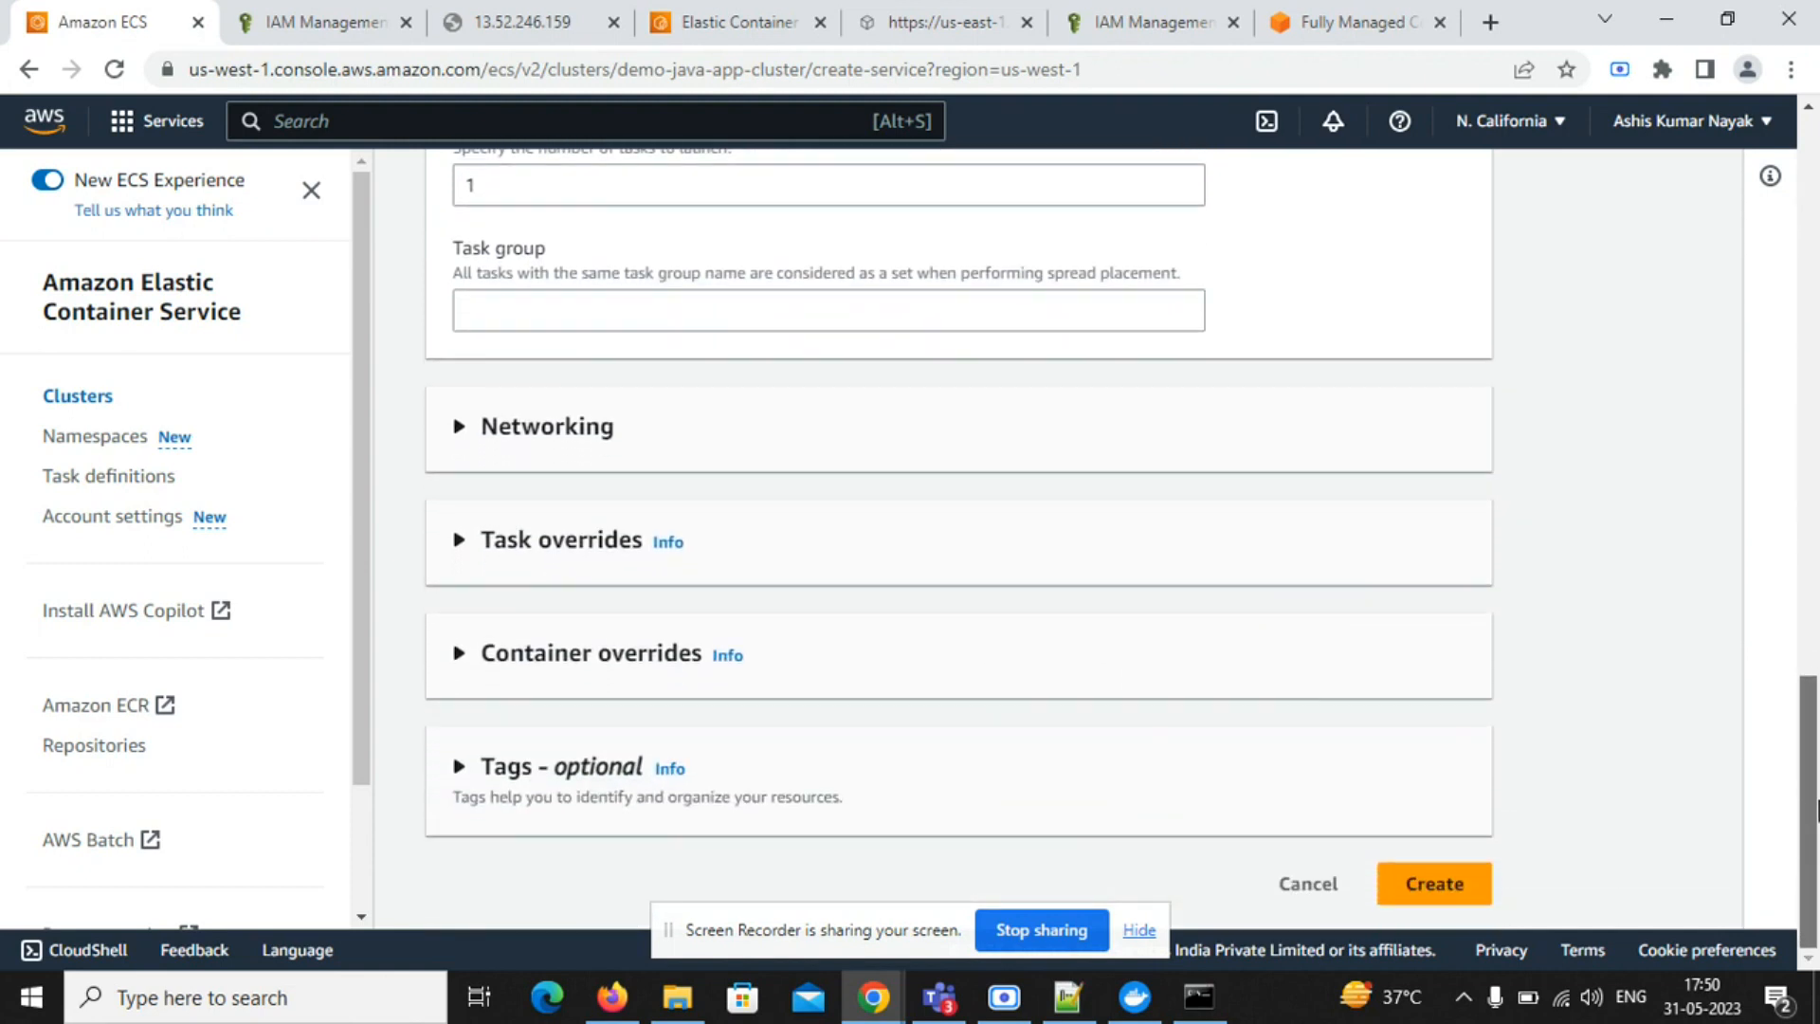
pyautogui.click(459, 432)
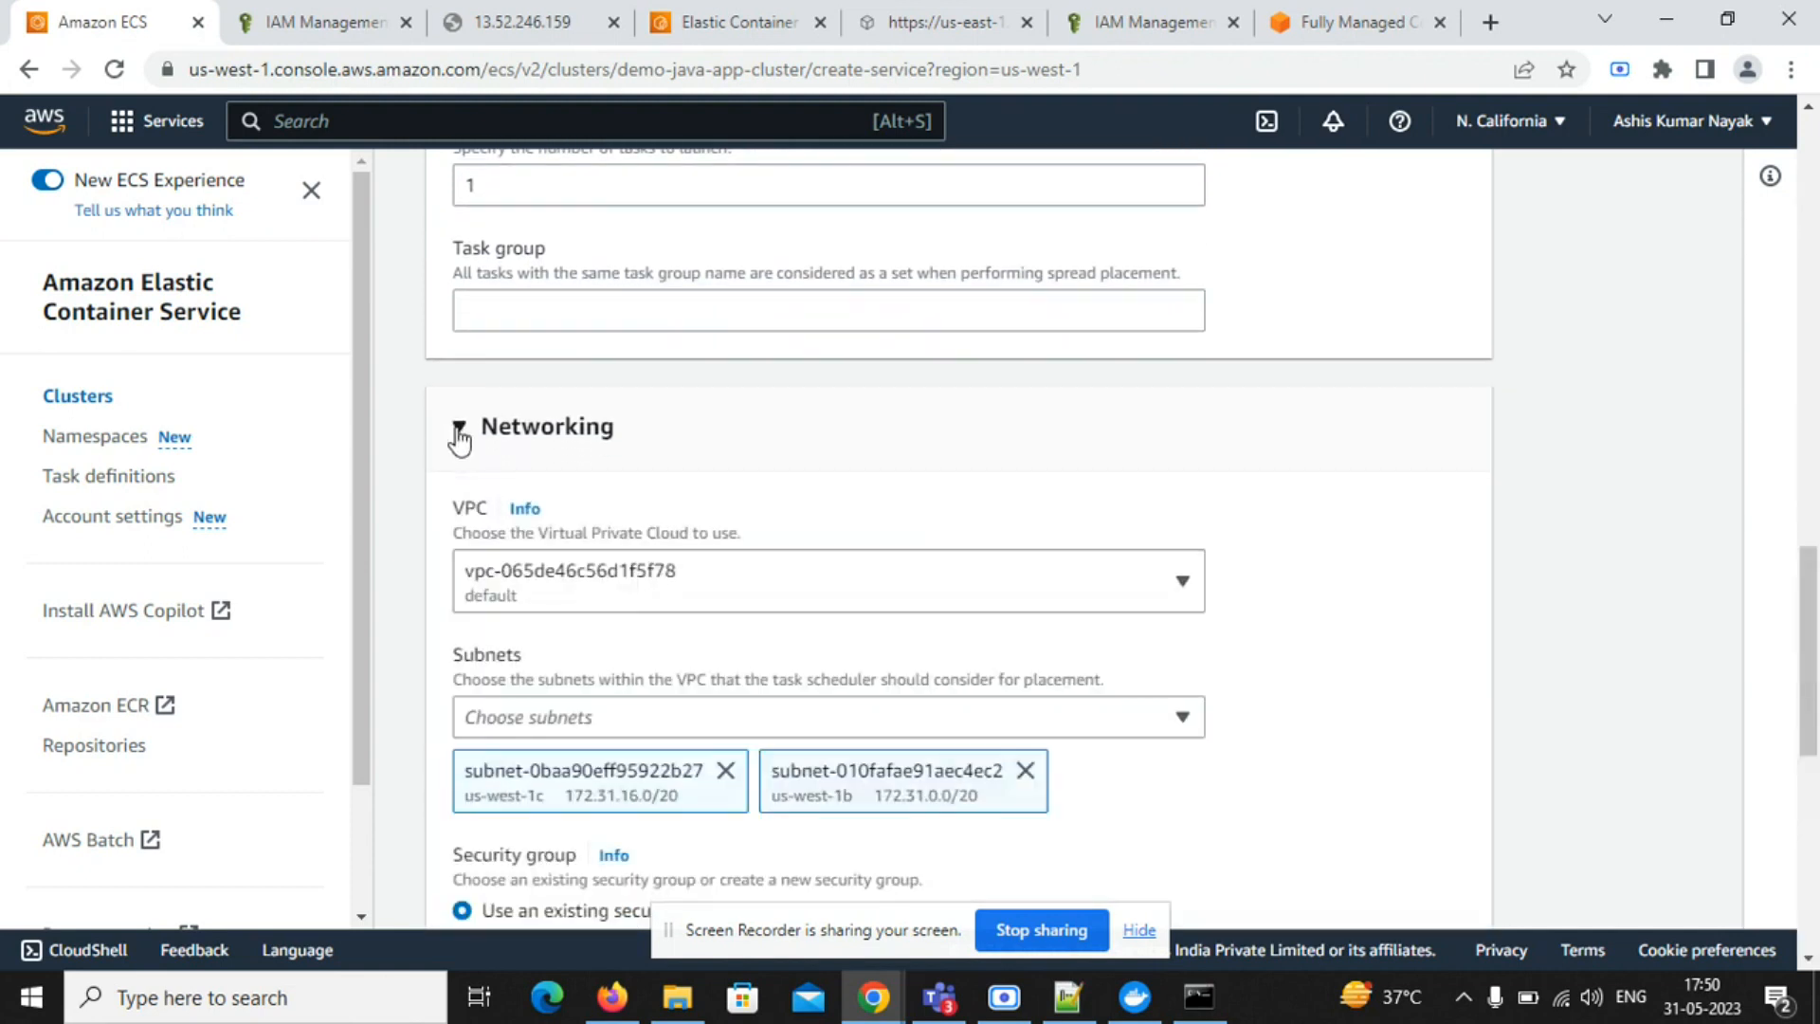
pyautogui.moveTo(1812, 637); pyautogui.dragTo(1815, 705)
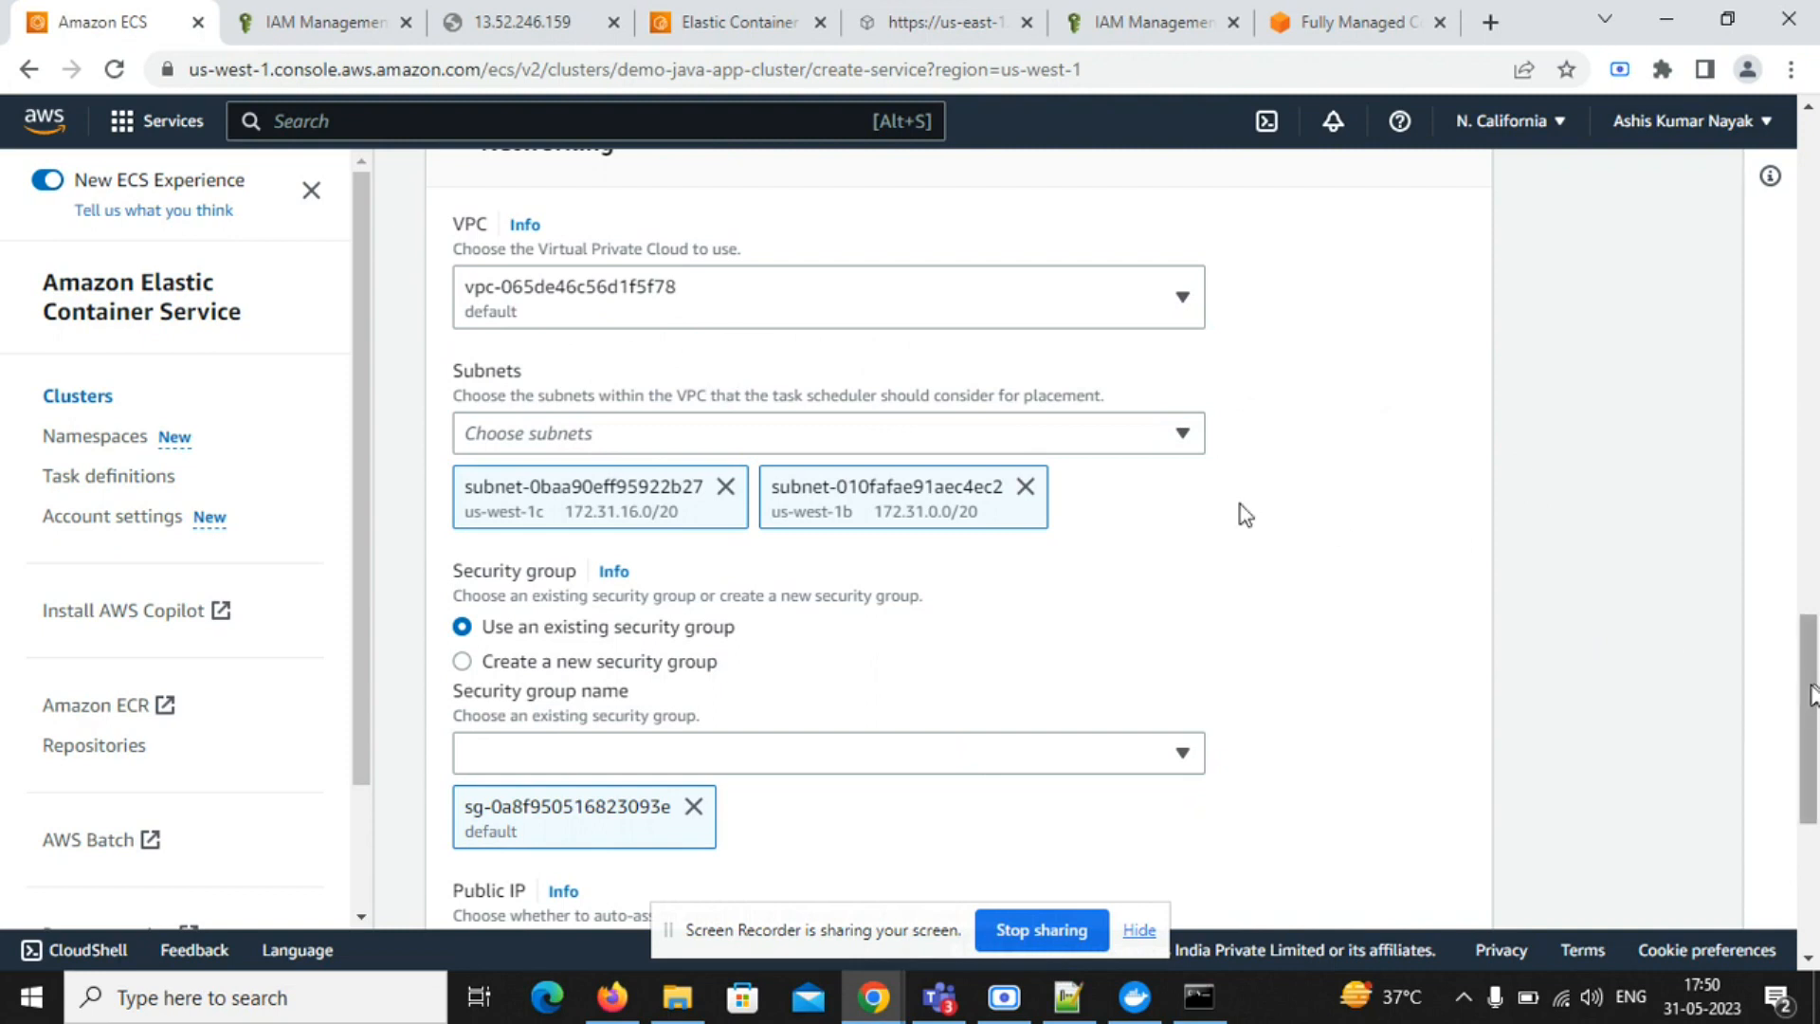
pyautogui.scroll(-2, 1240, 505)
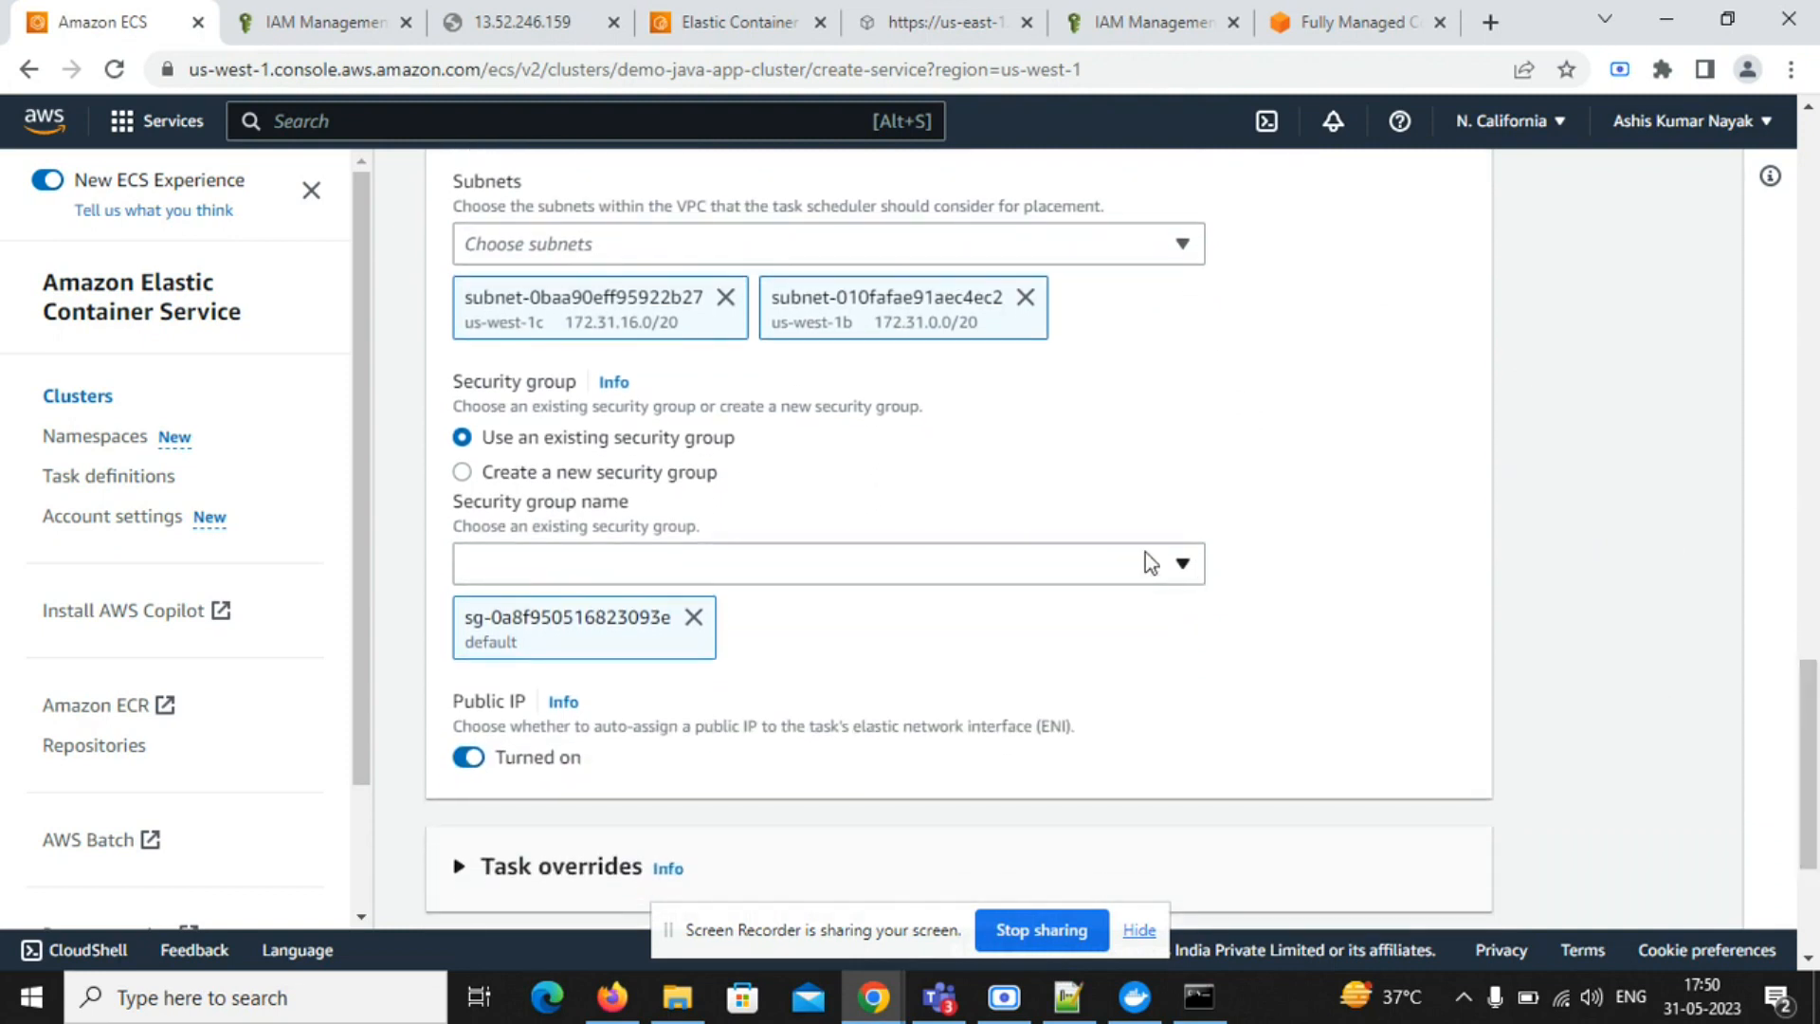
pyautogui.click(547, 477)
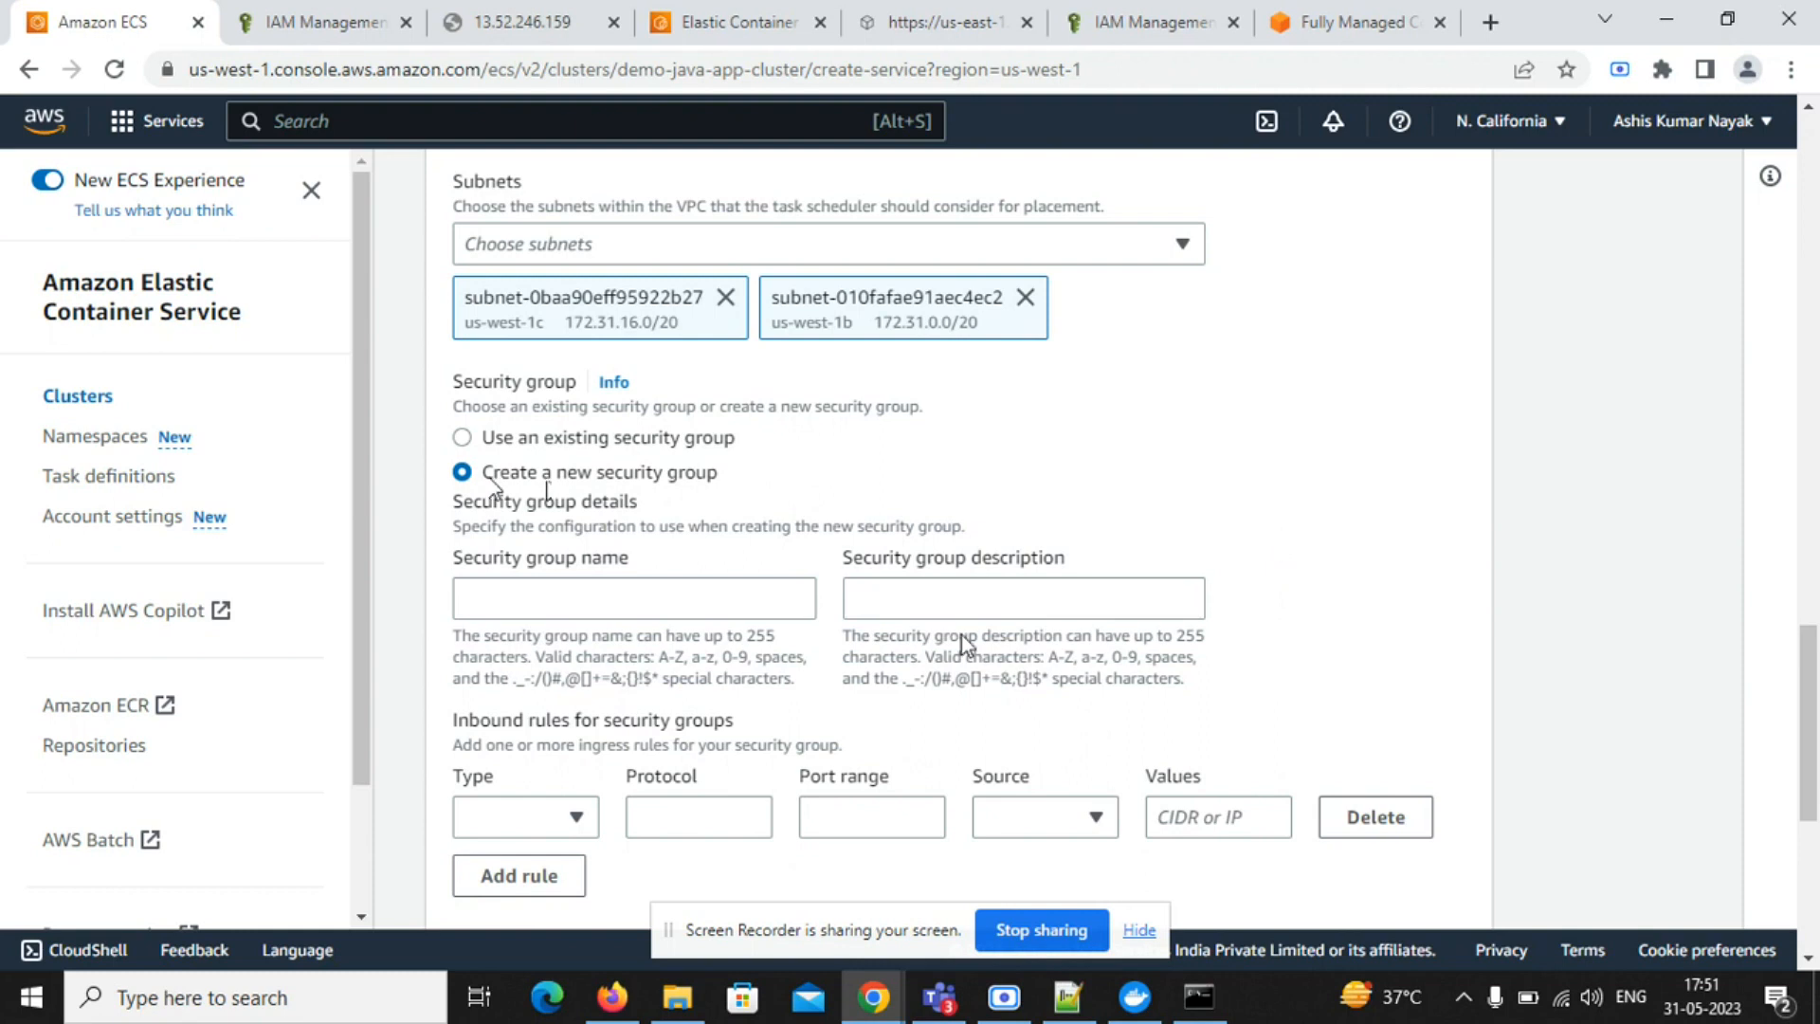
pyautogui.click(664, 608)
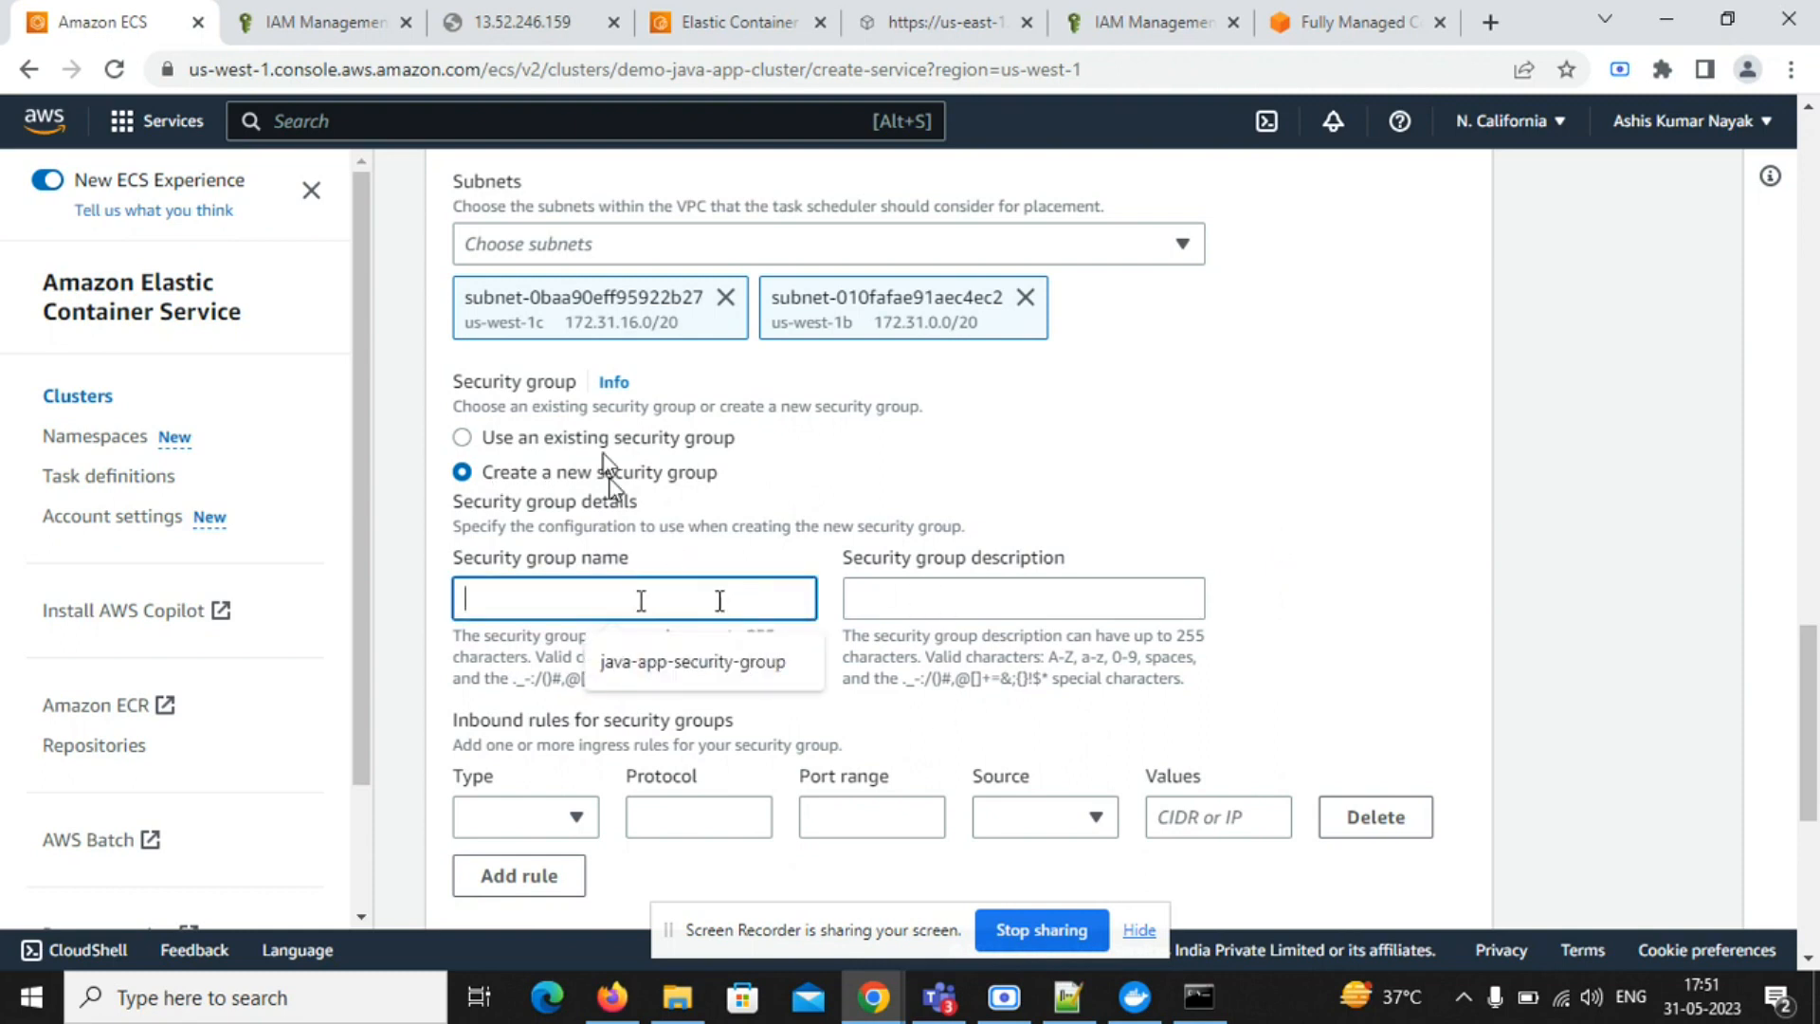
# - Set the first inbound rule of the new security group to type HTTPS with source Anywhere
pyautogui.click(561, 821)
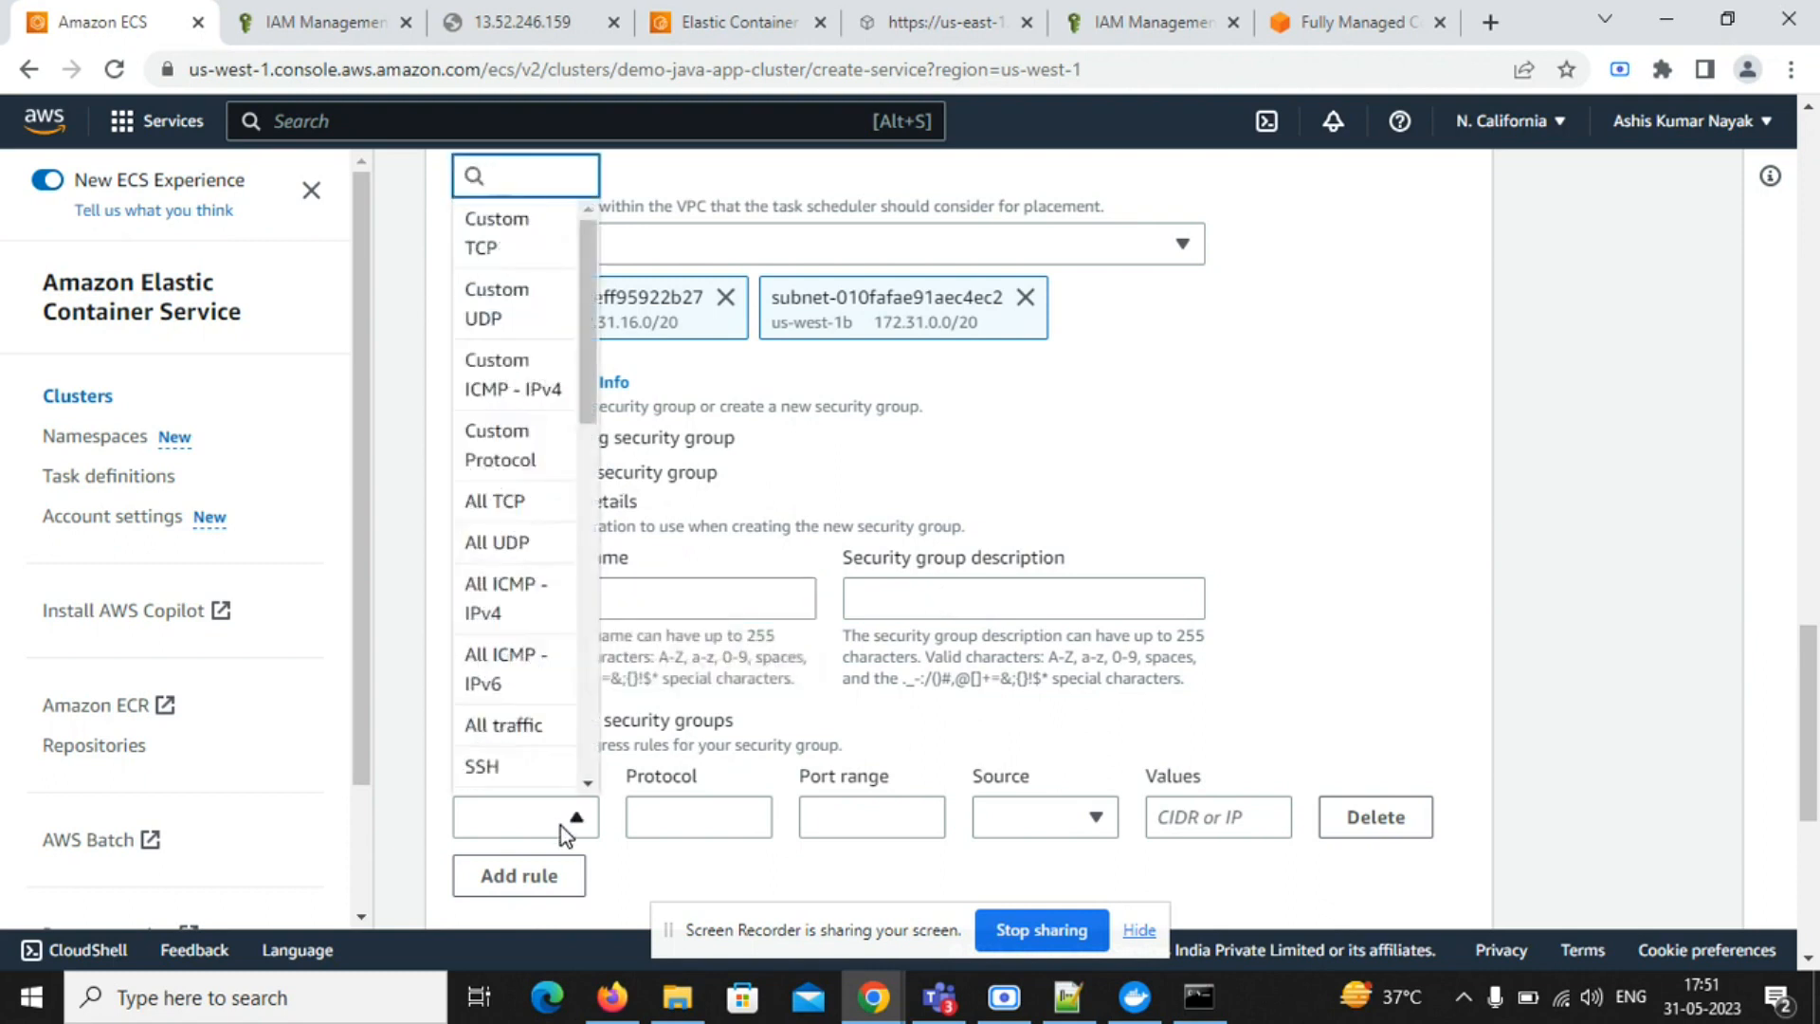
pyautogui.moveTo(595, 368); pyautogui.dragTo(577, 594)
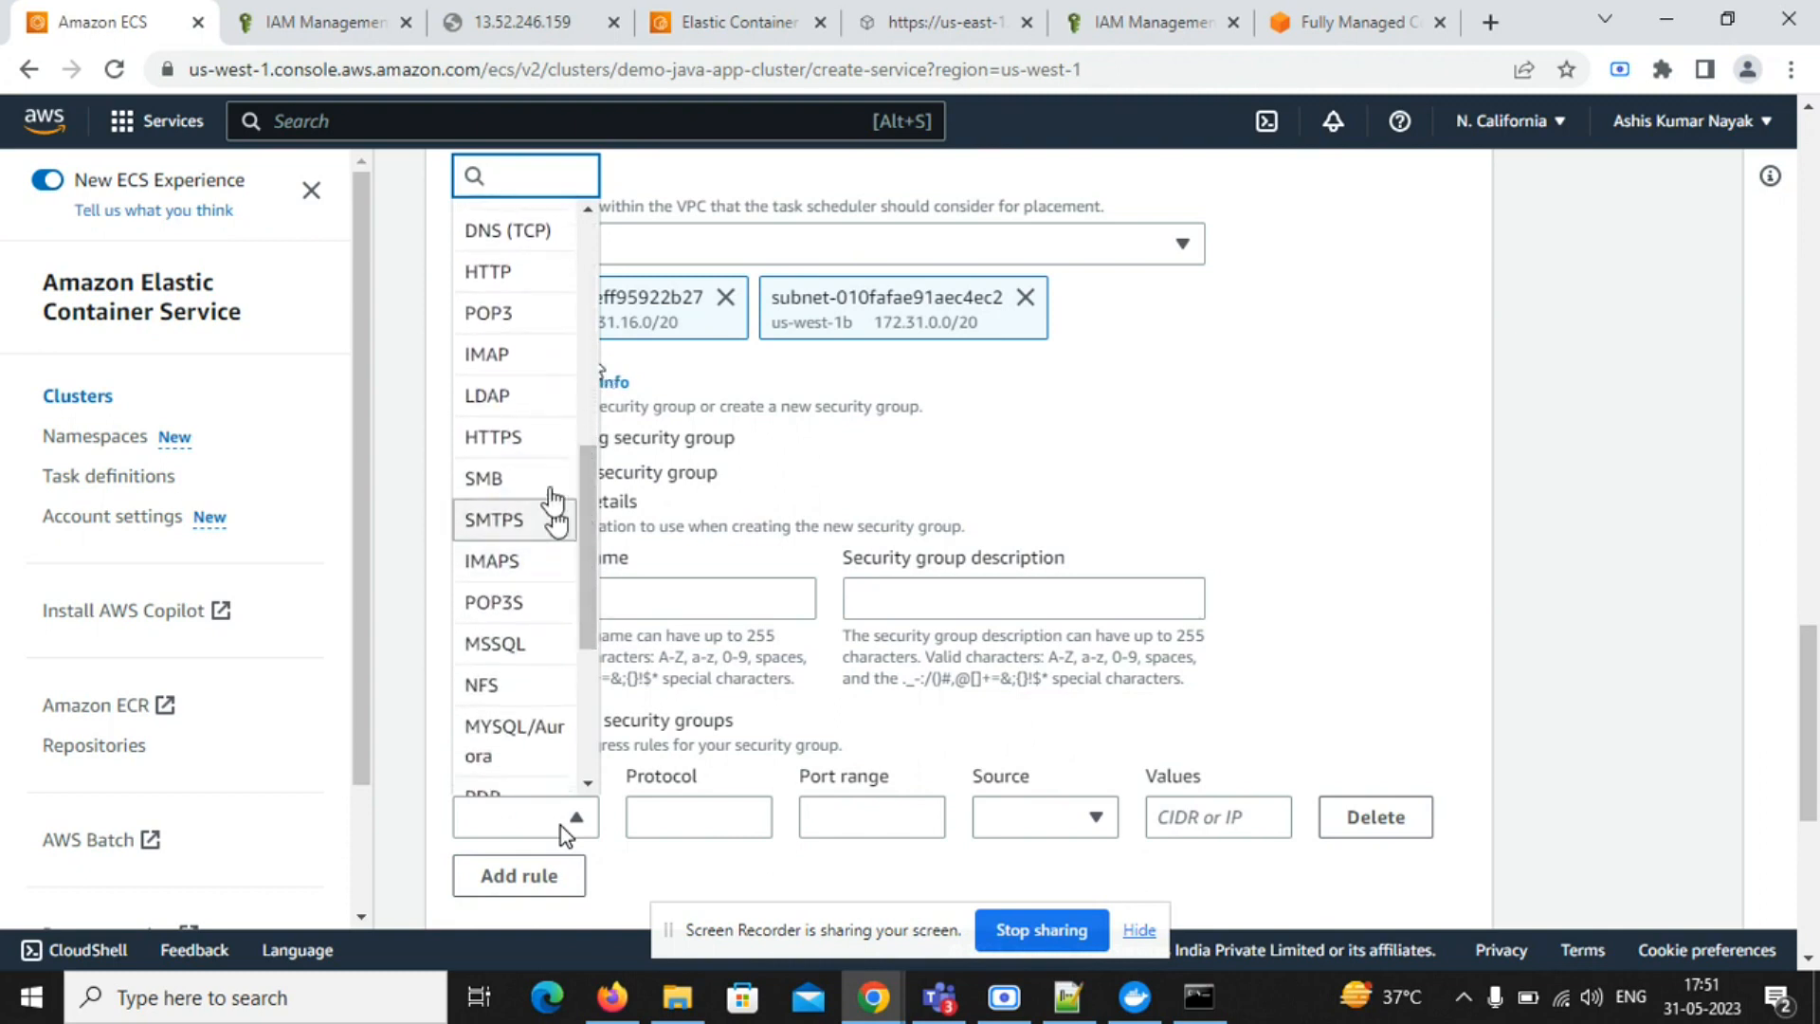
pyautogui.click(538, 438)
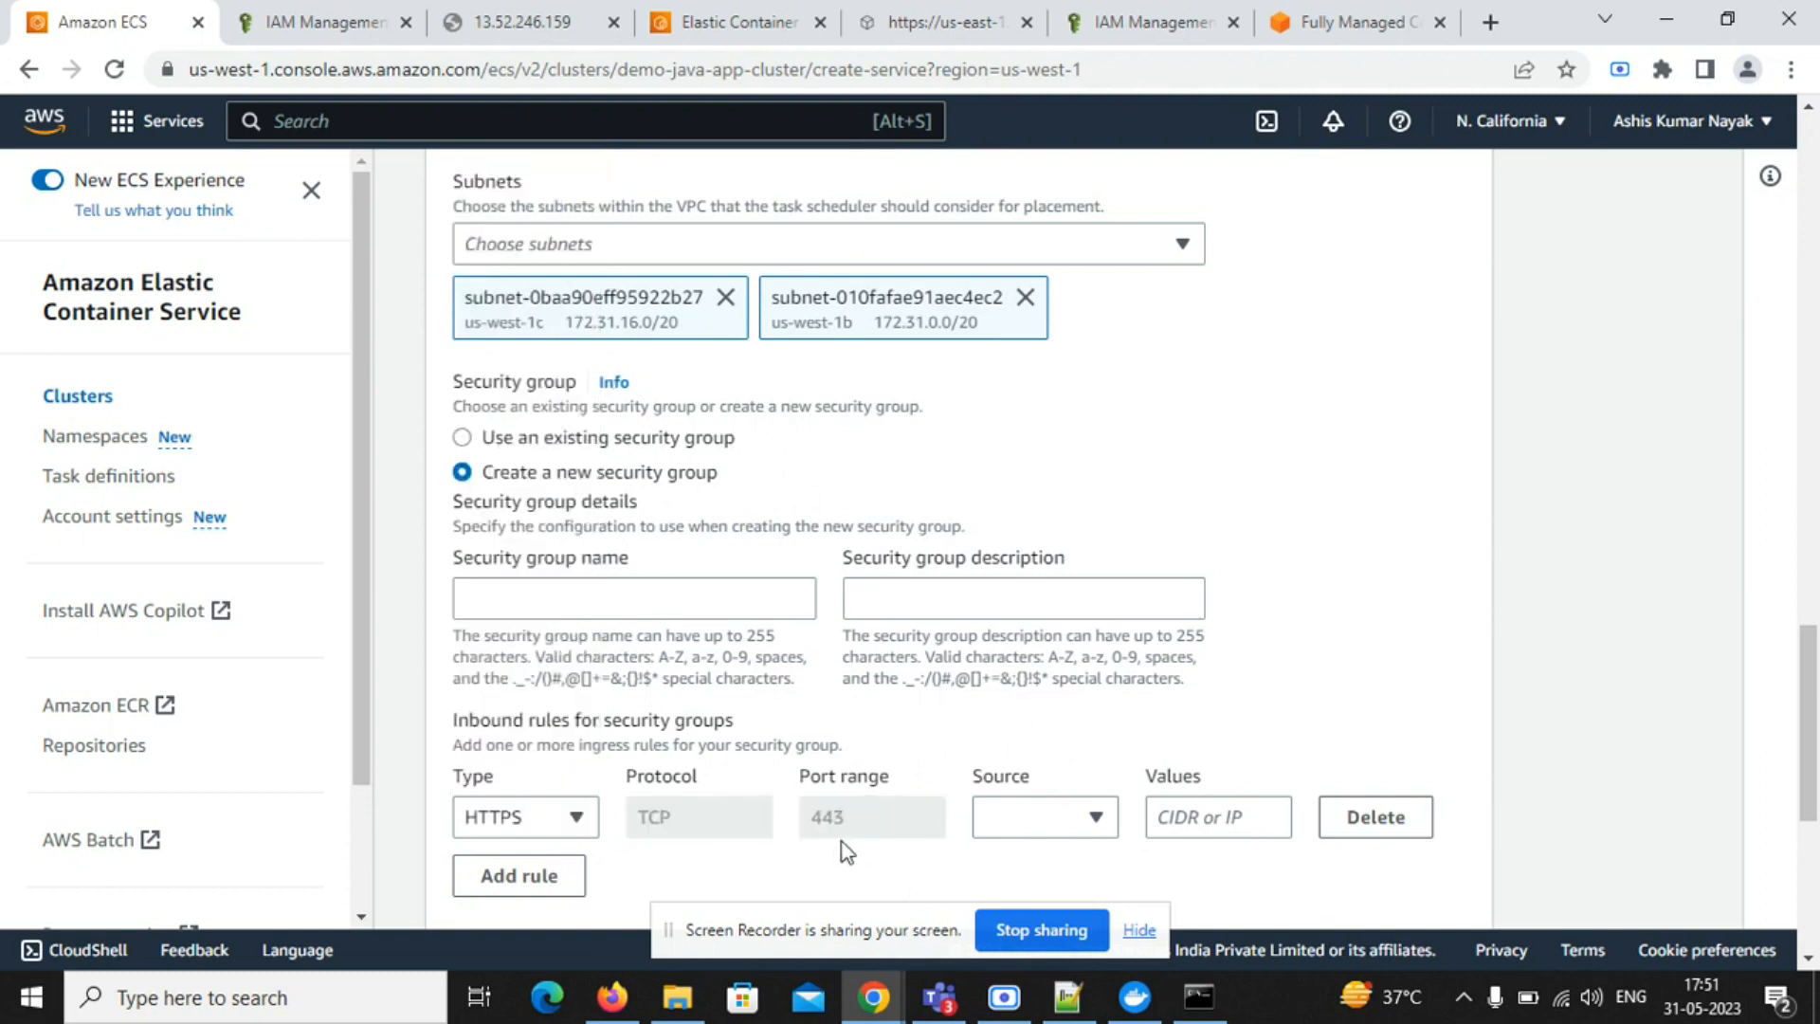
pyautogui.click(1038, 821)
pyautogui.click(1043, 754)
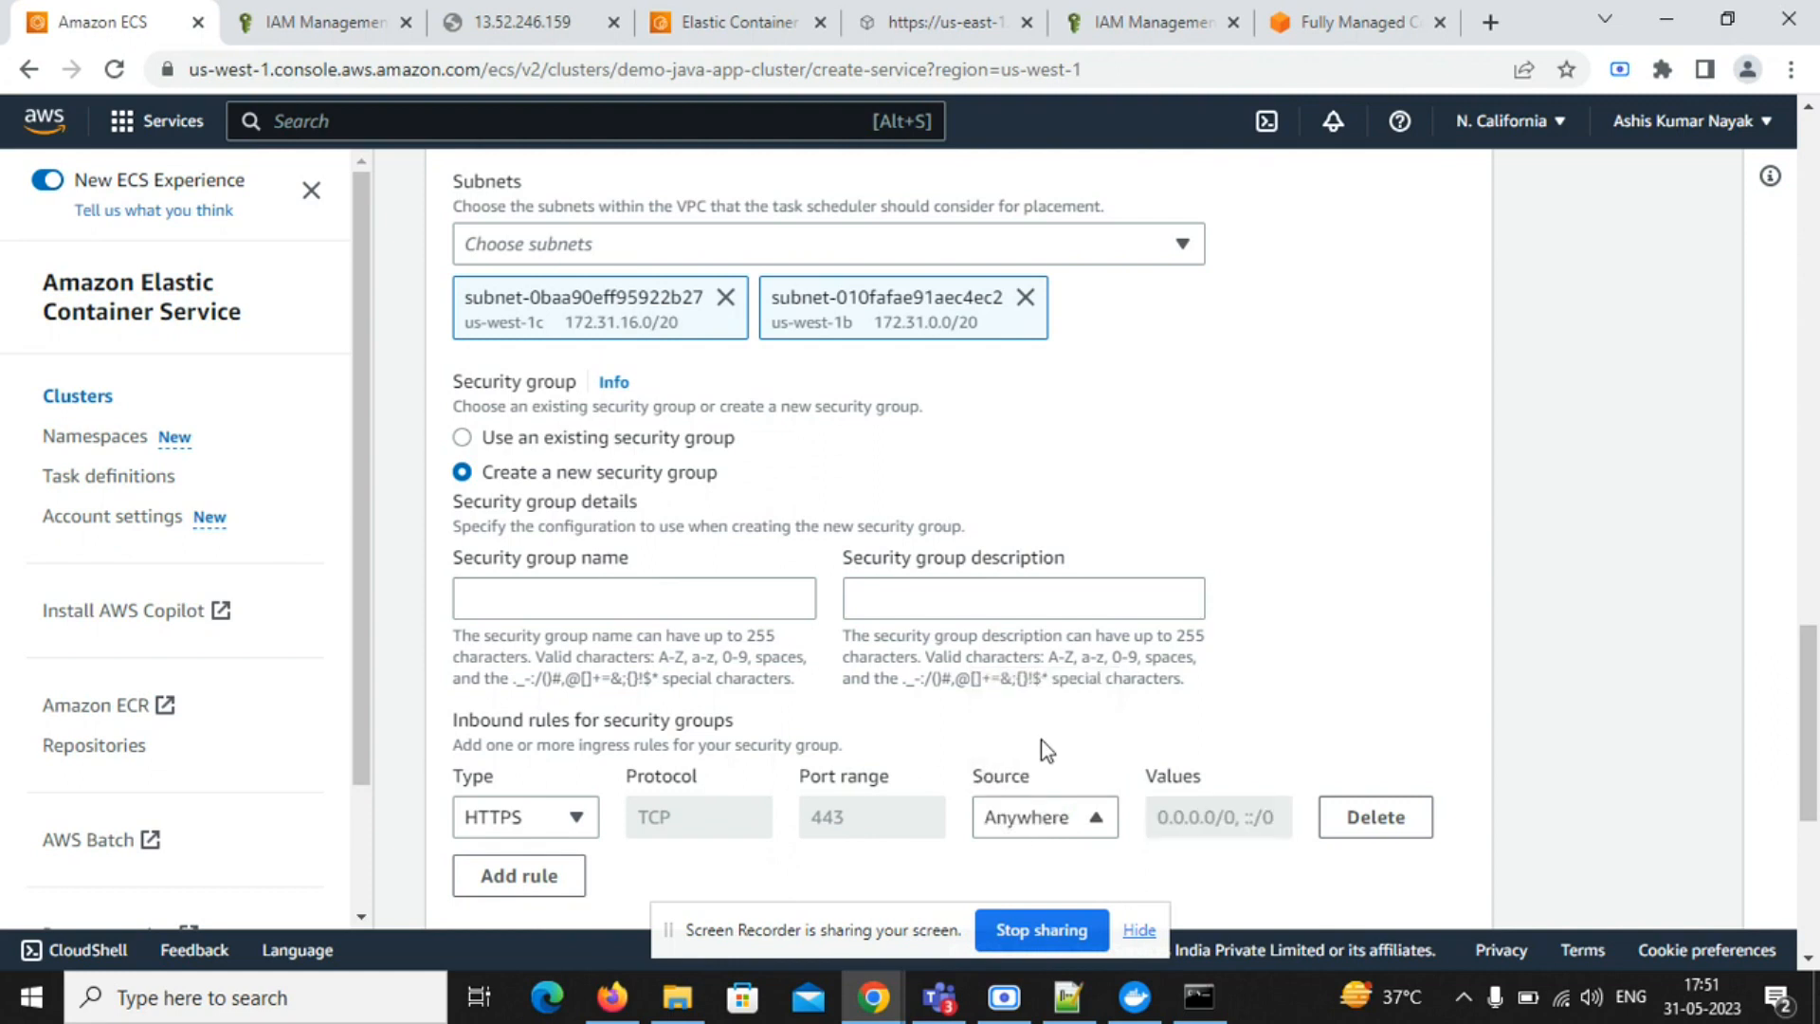
# - Add a second inbound rule to the new security group with type HTTP and source Anywhere
pyautogui.click(518, 876)
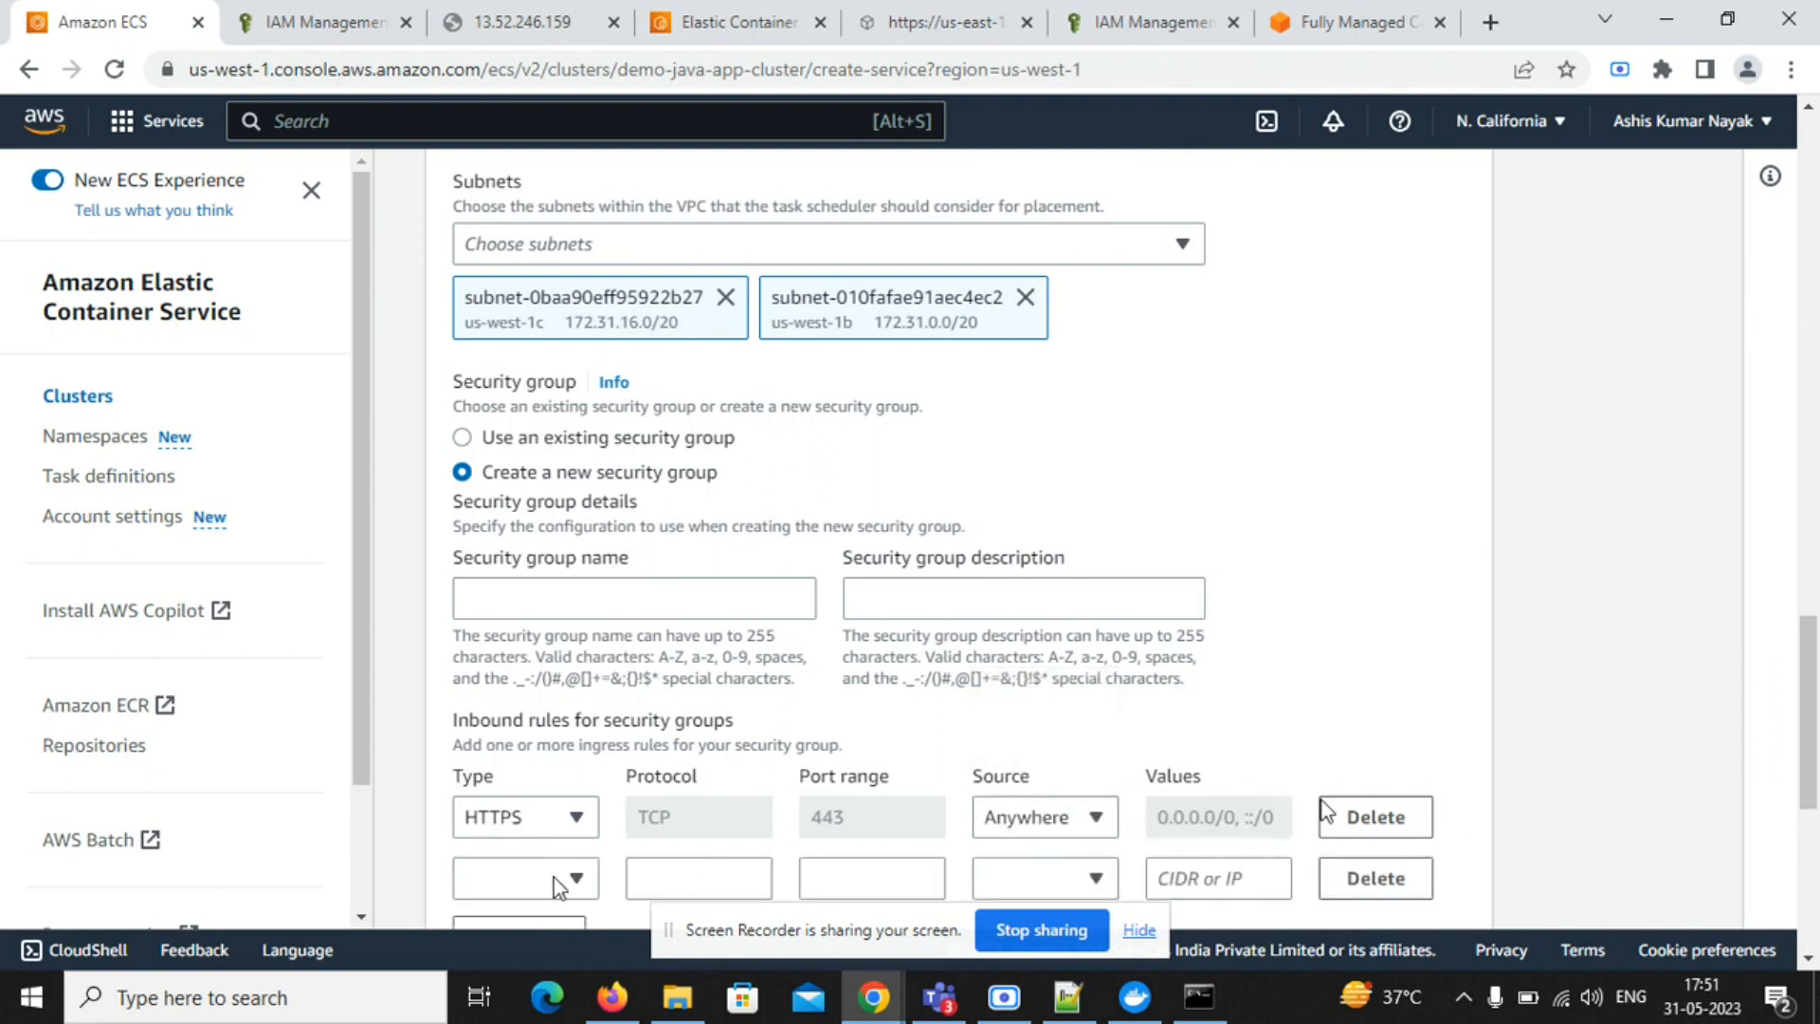
pyautogui.scroll(-3, 1182, 593)
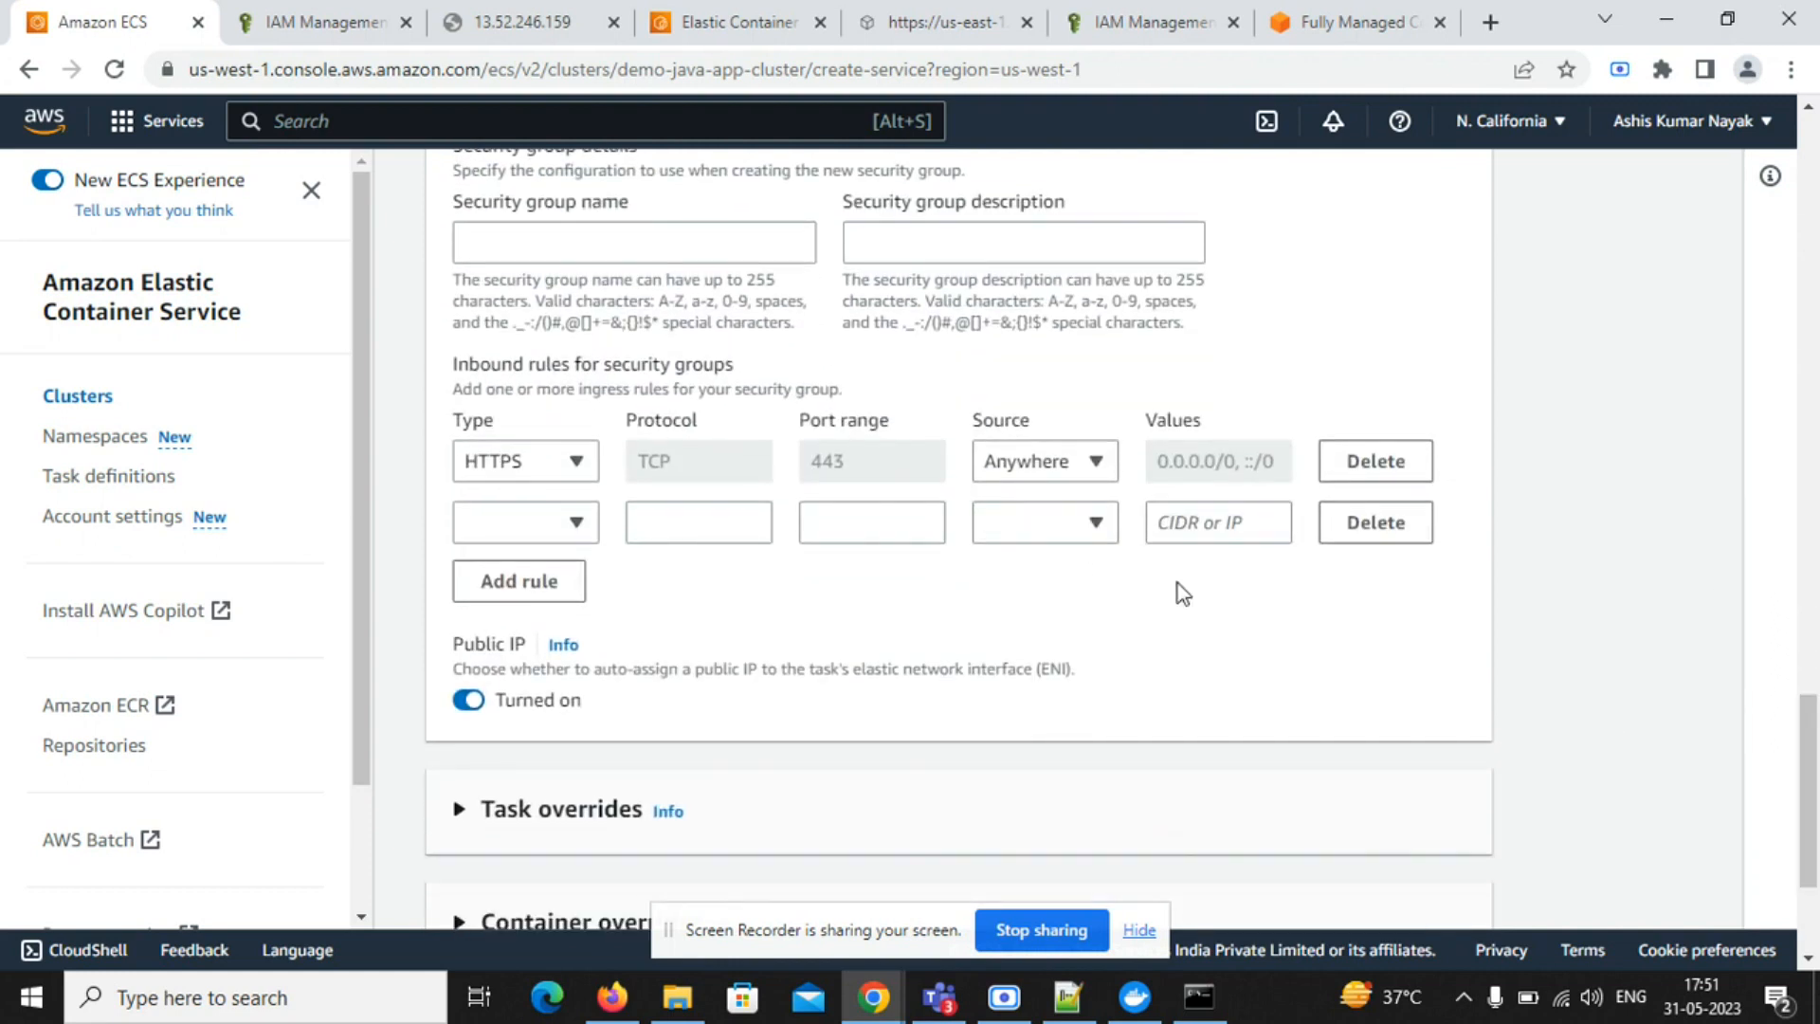
pyautogui.click(549, 523)
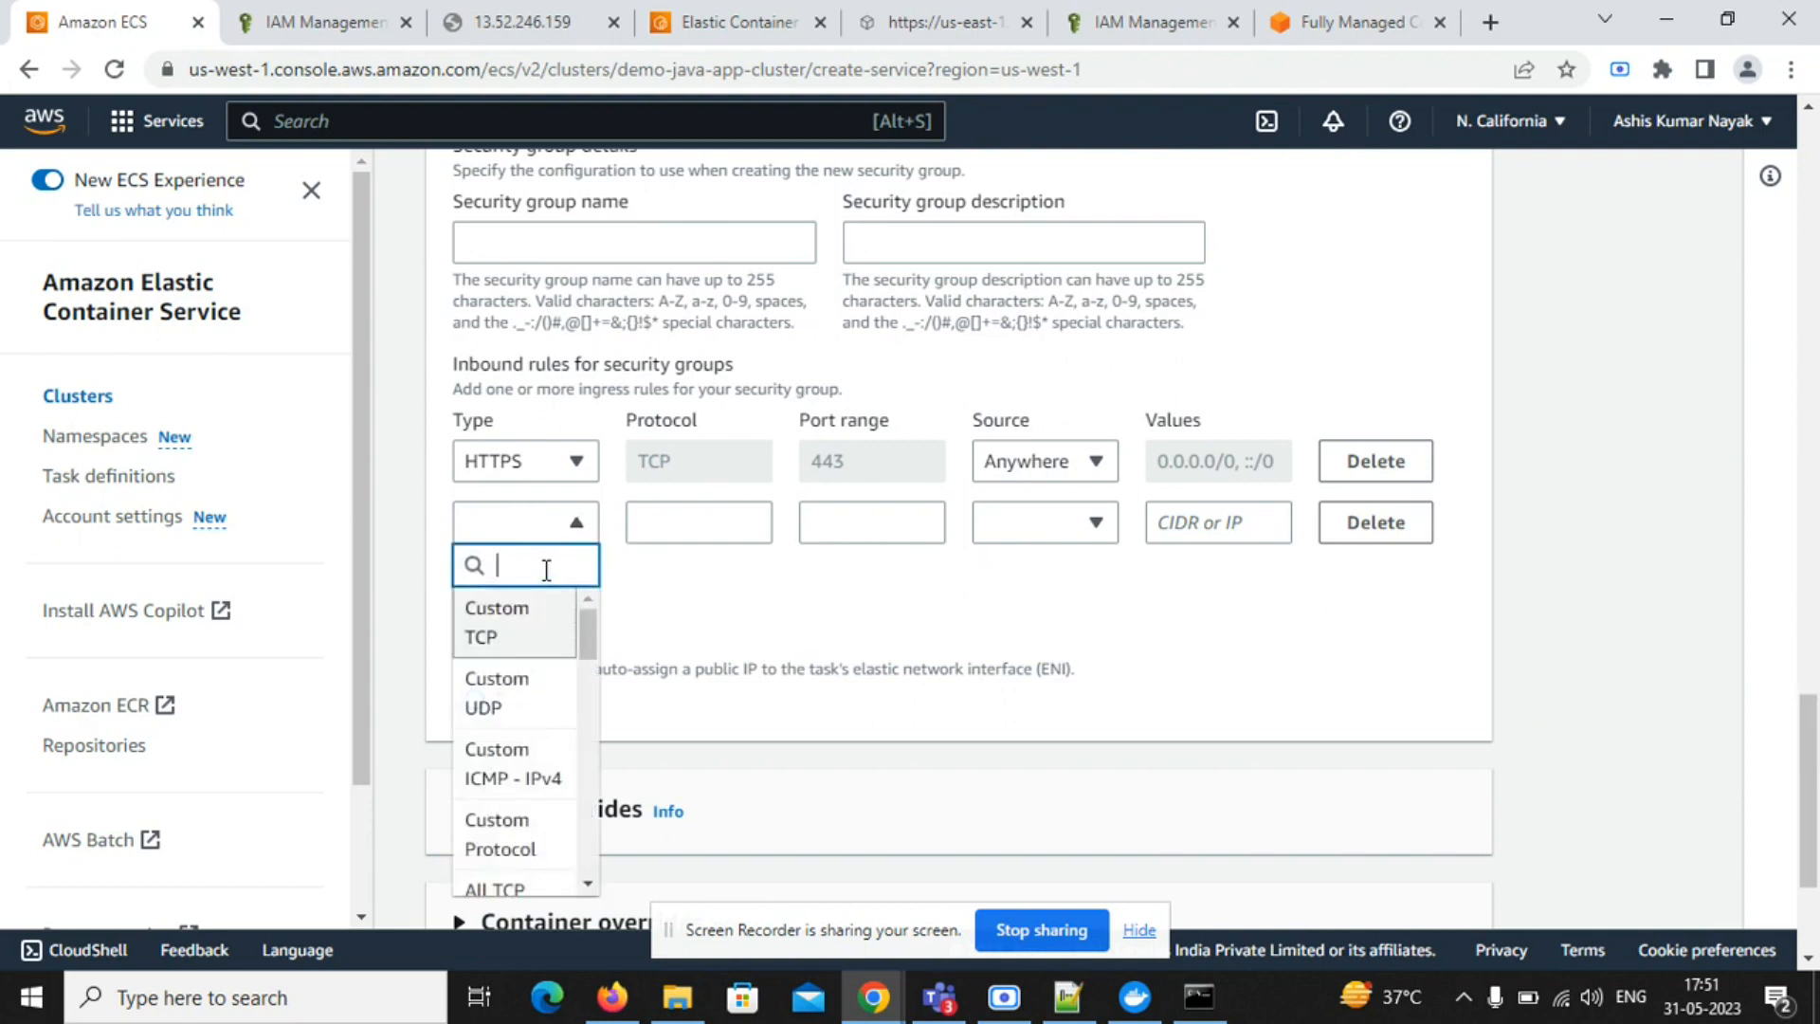
pyautogui.write('ht')
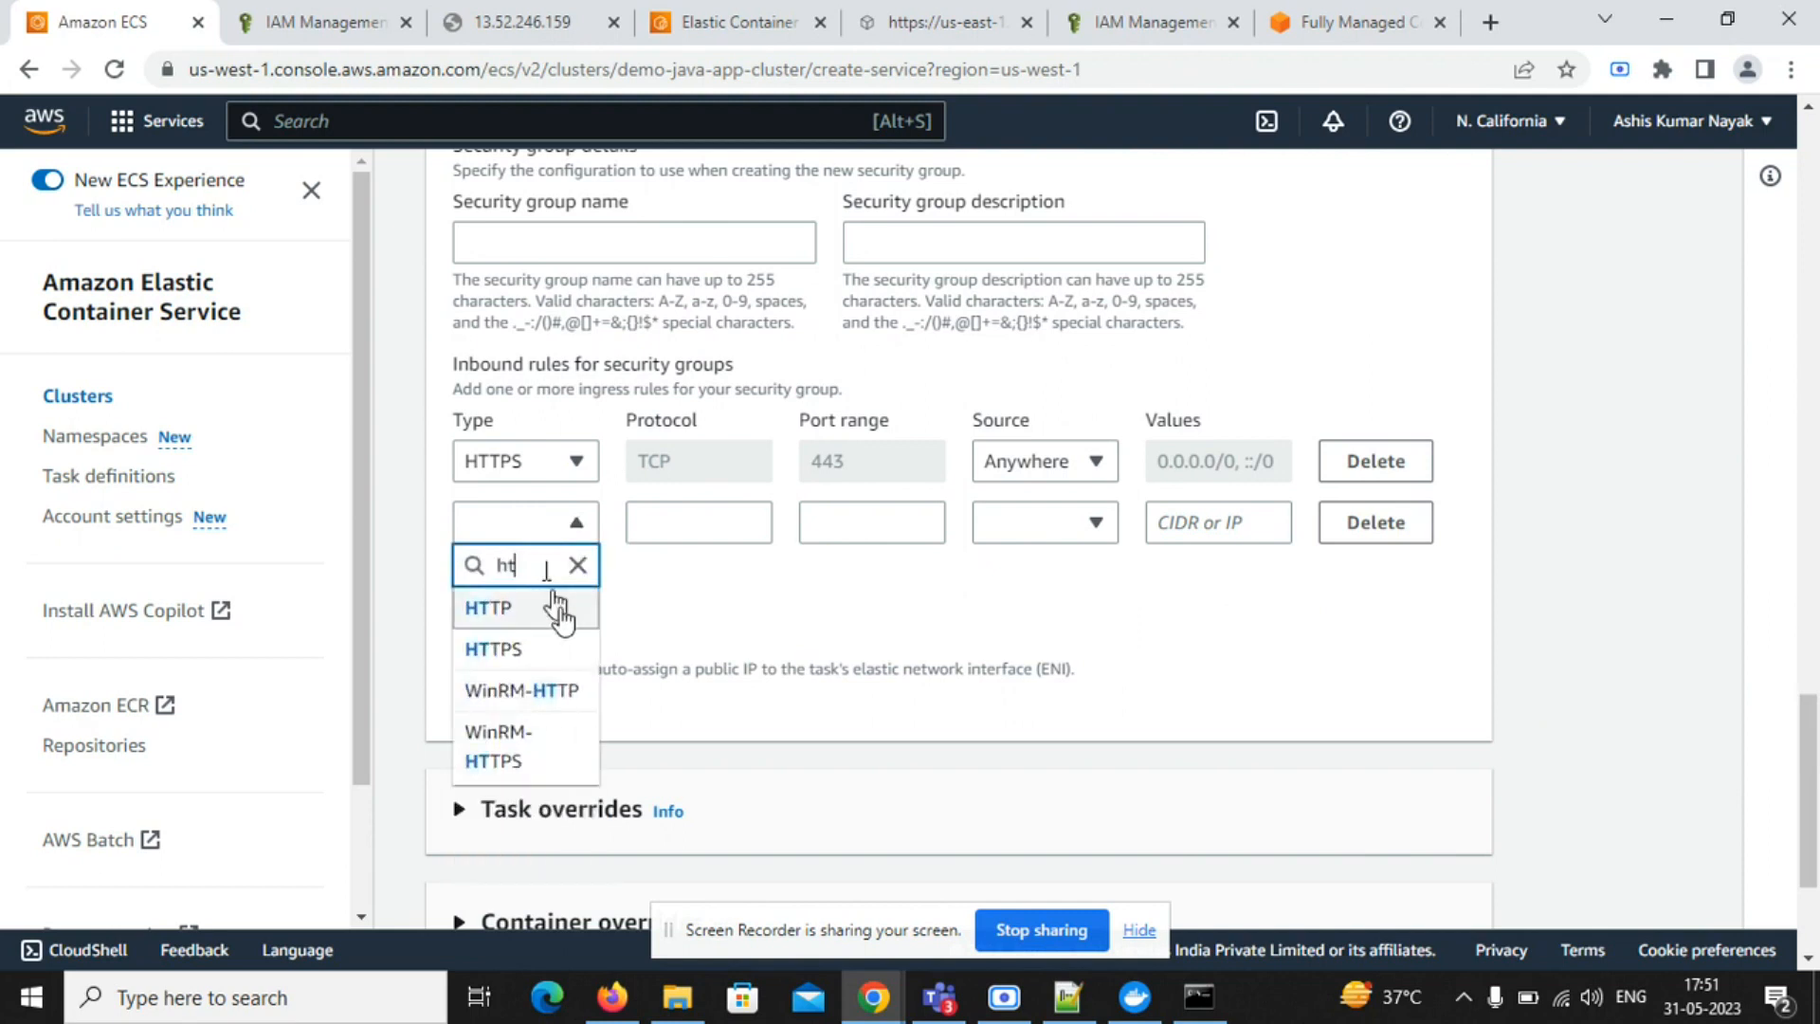
pyautogui.click(559, 607)
pyautogui.click(1084, 531)
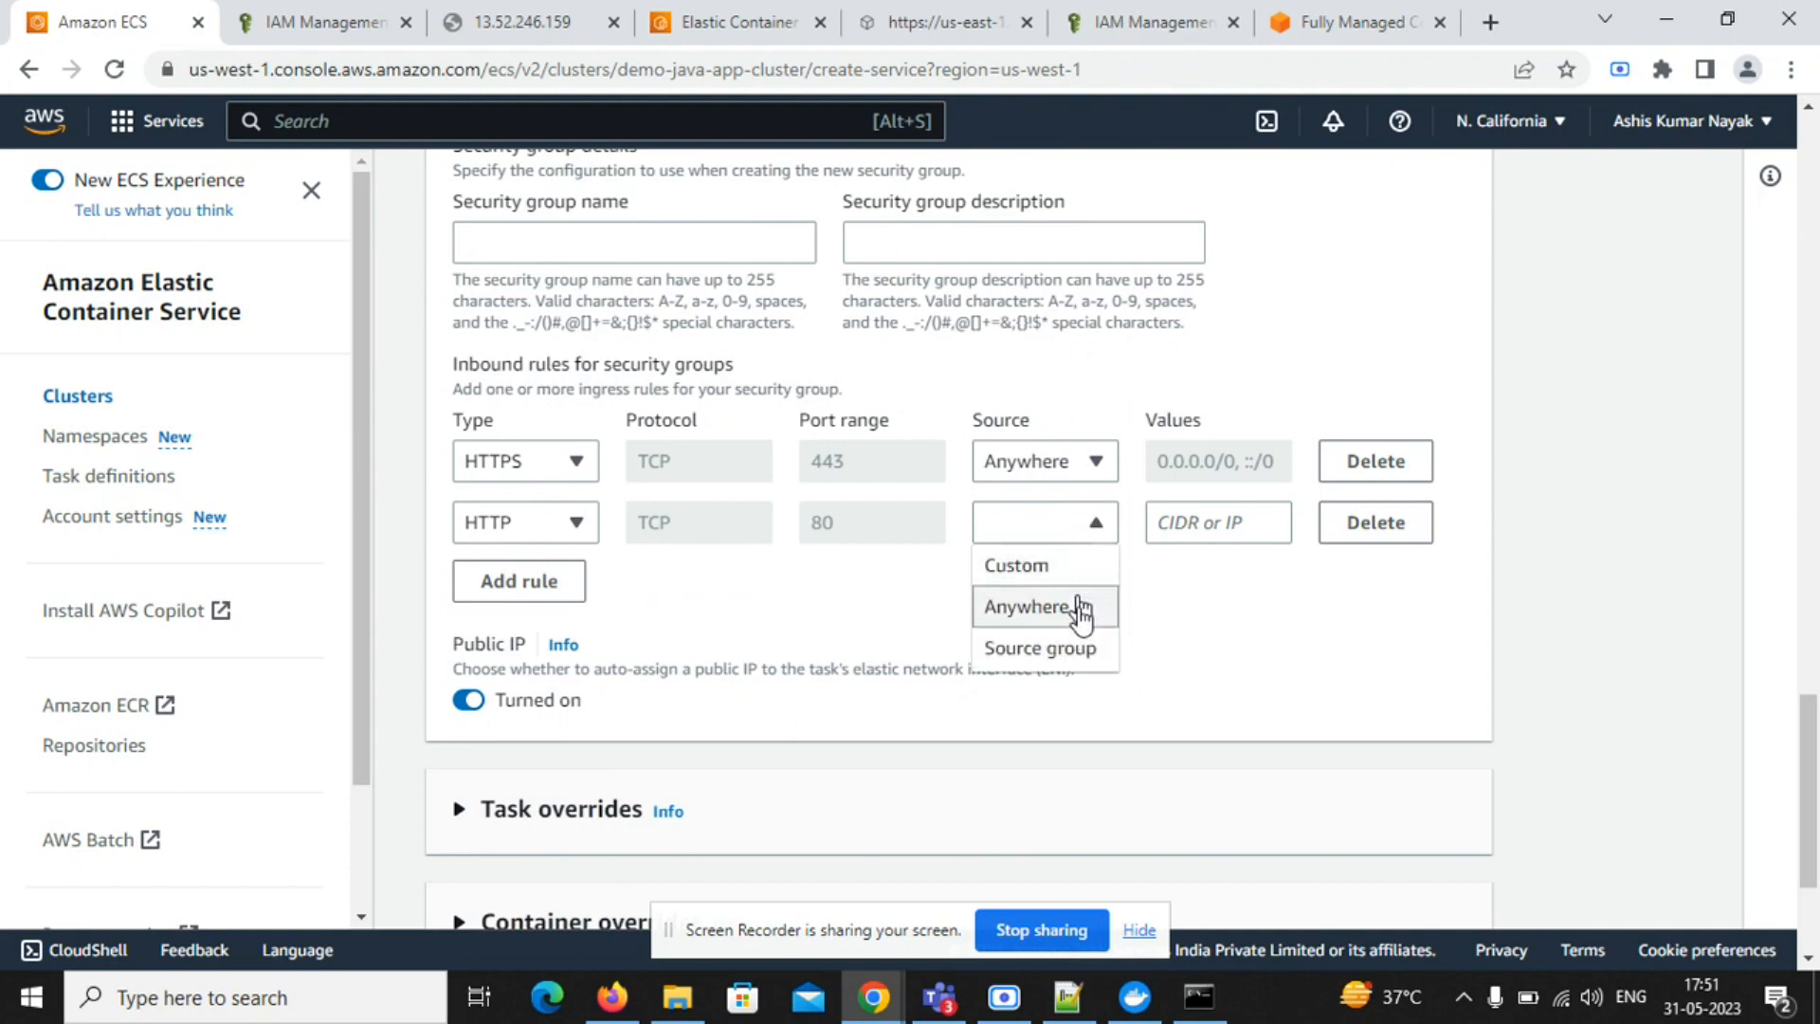
pyautogui.click(1078, 608)
pyautogui.click(1066, 528)
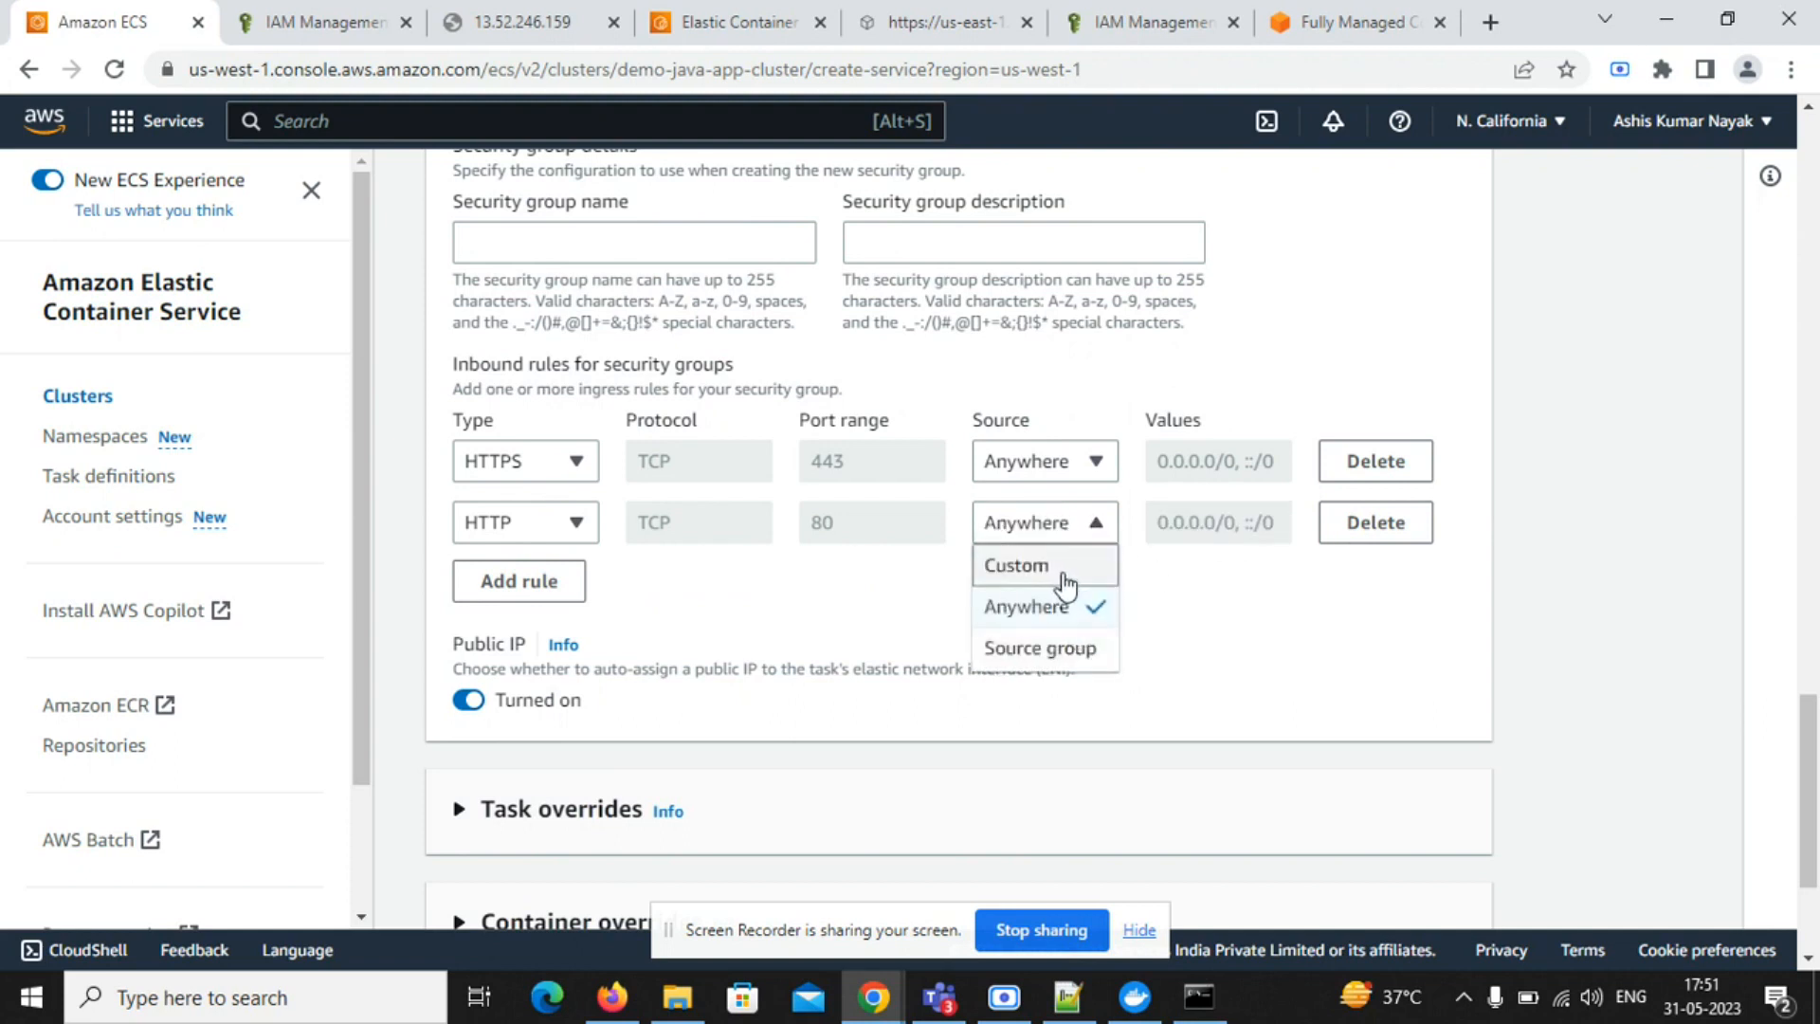
pyautogui.click(1082, 608)
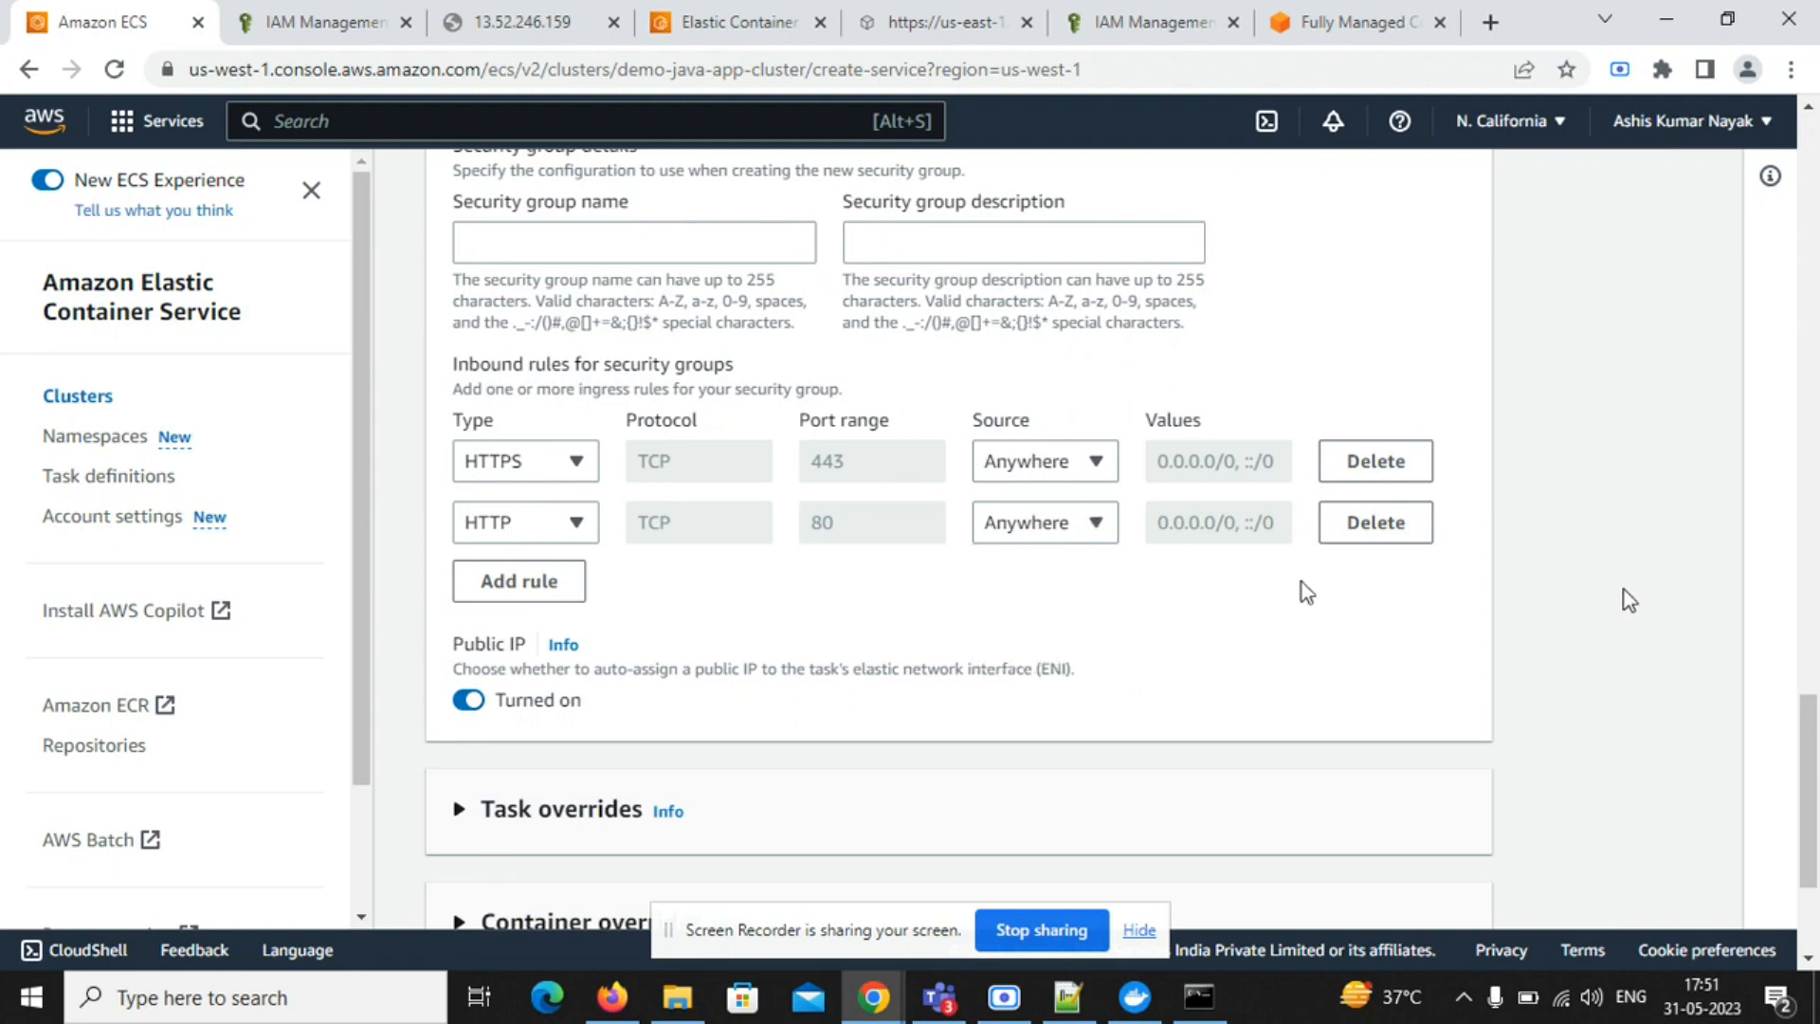
# - Switch to using an existing security group and select java-app-security-group instead of default
pyautogui.scroll(1, 1816, 768)
pyautogui.scroll(2, 1815, 768)
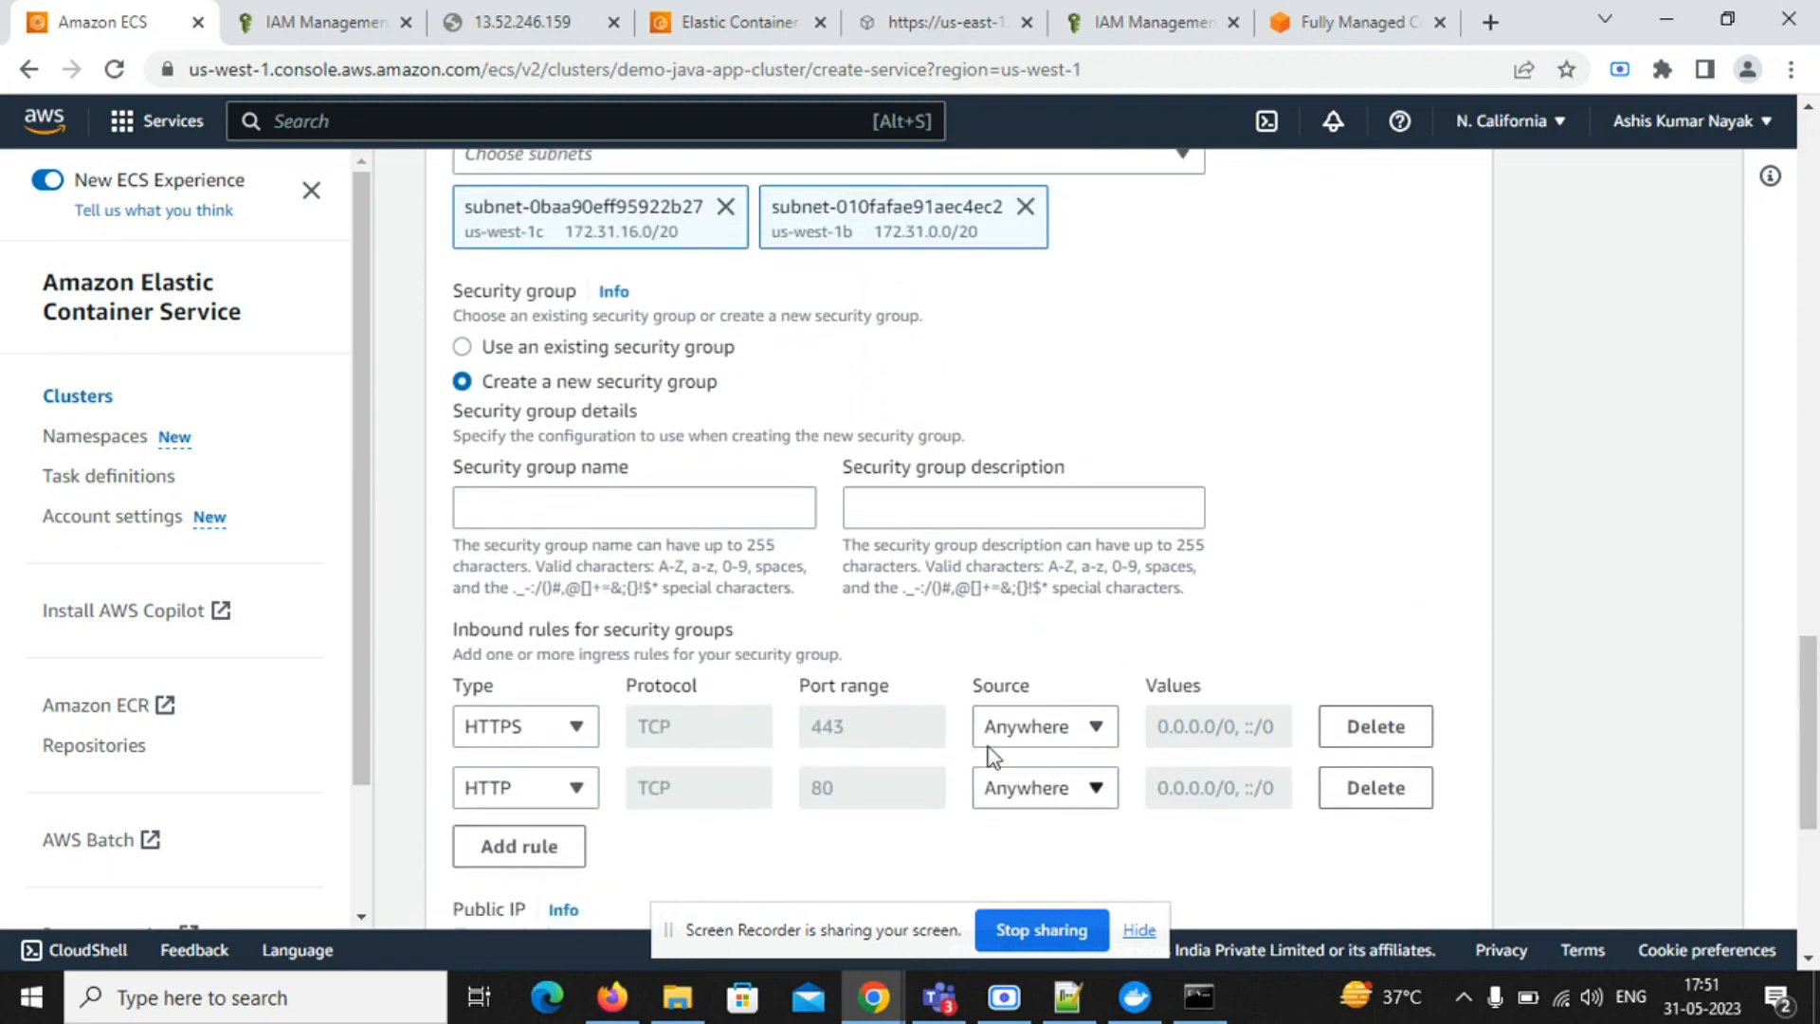
pyautogui.click(462, 348)
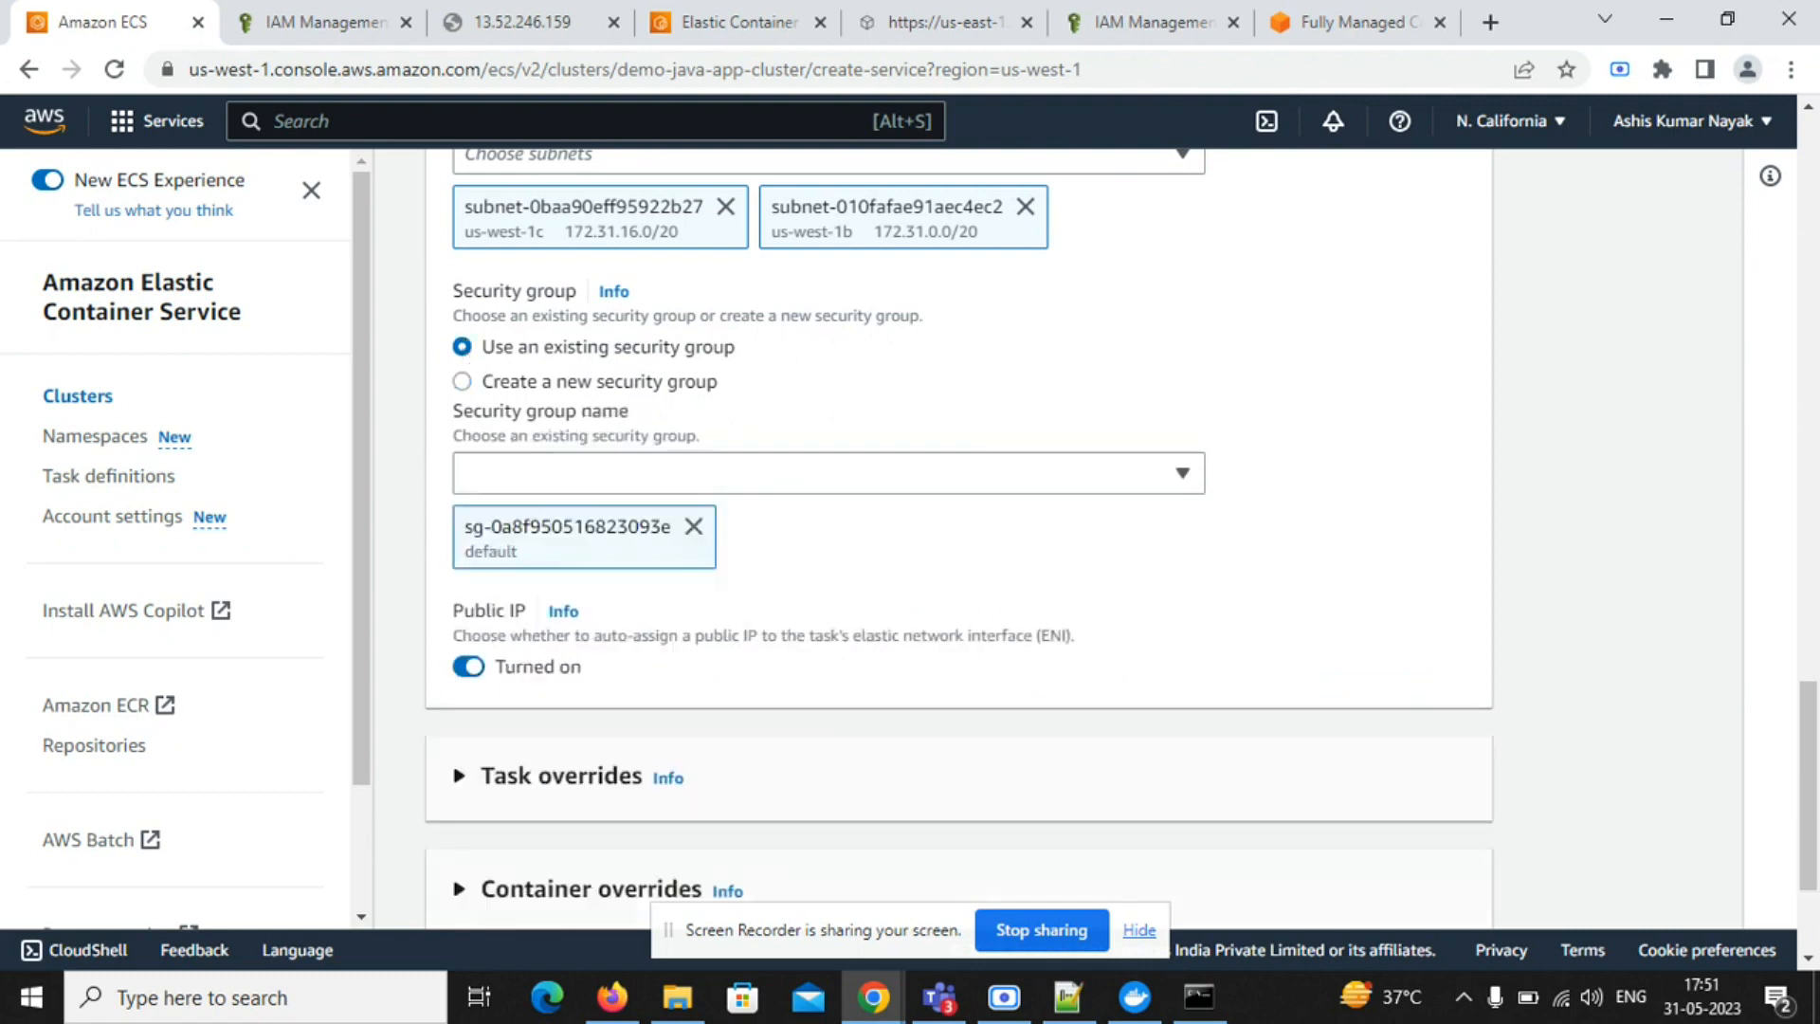
pyautogui.click(667, 473)
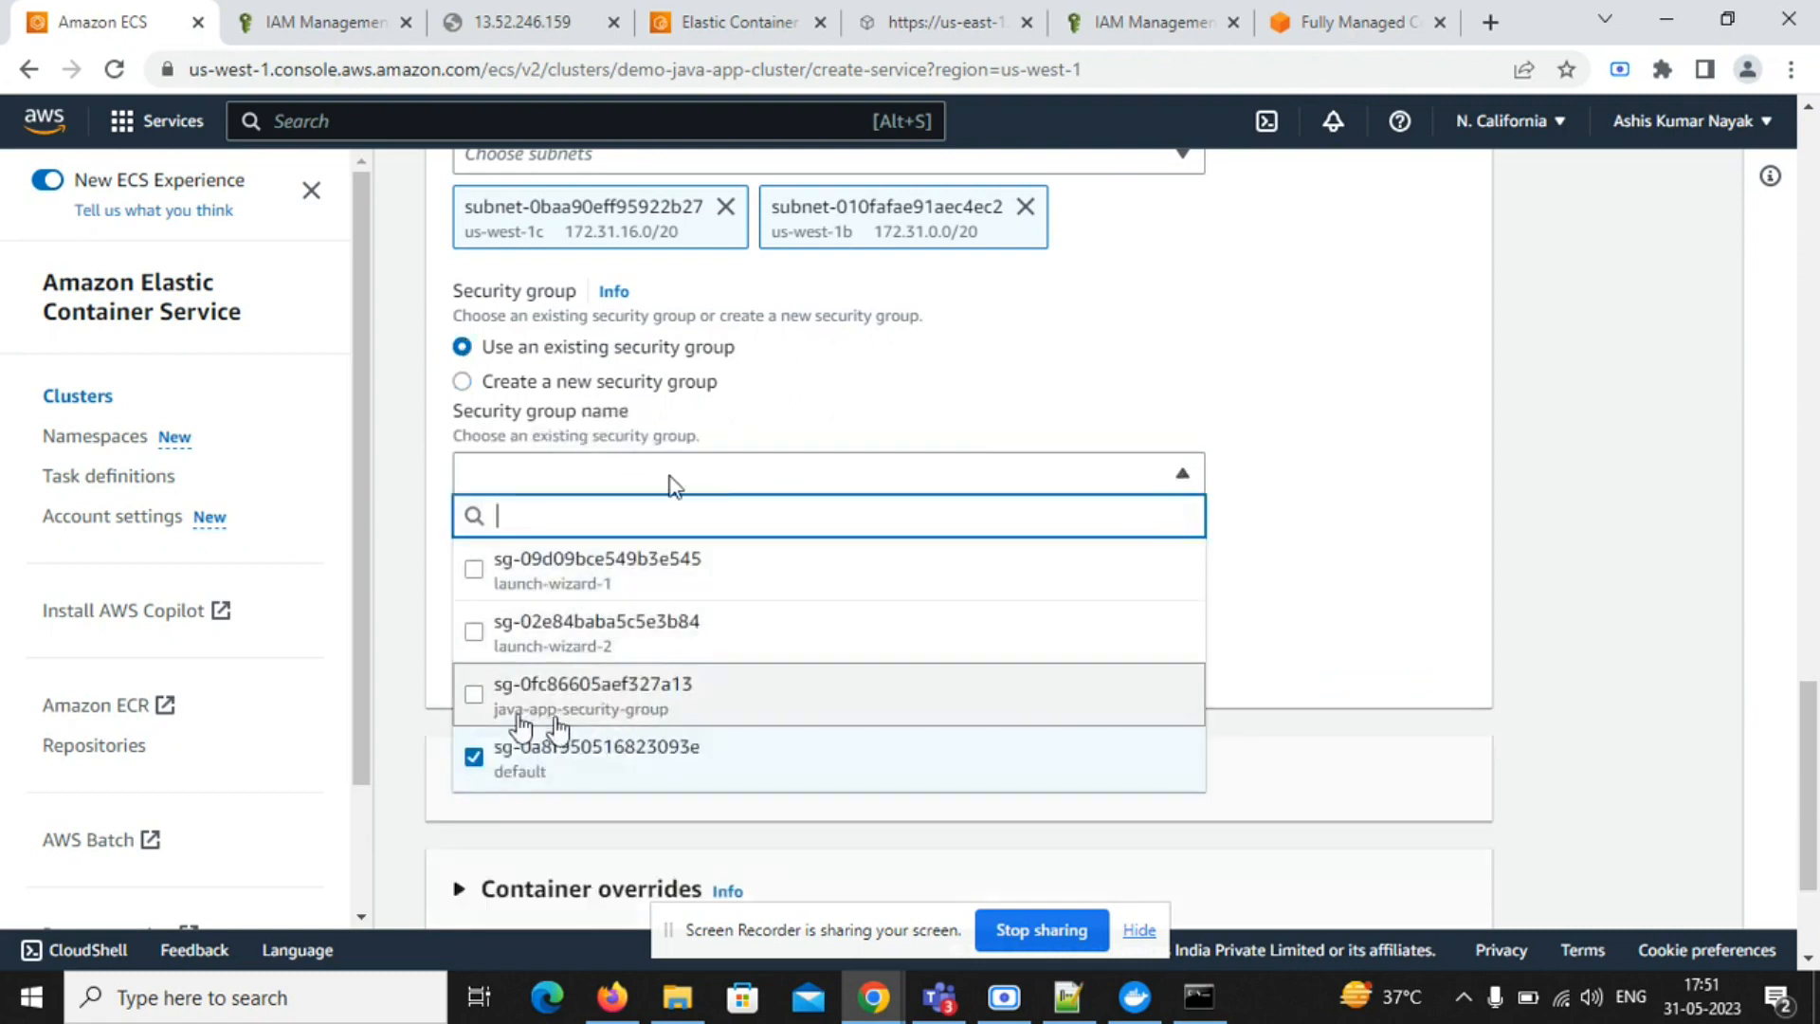
pyautogui.click(472, 757)
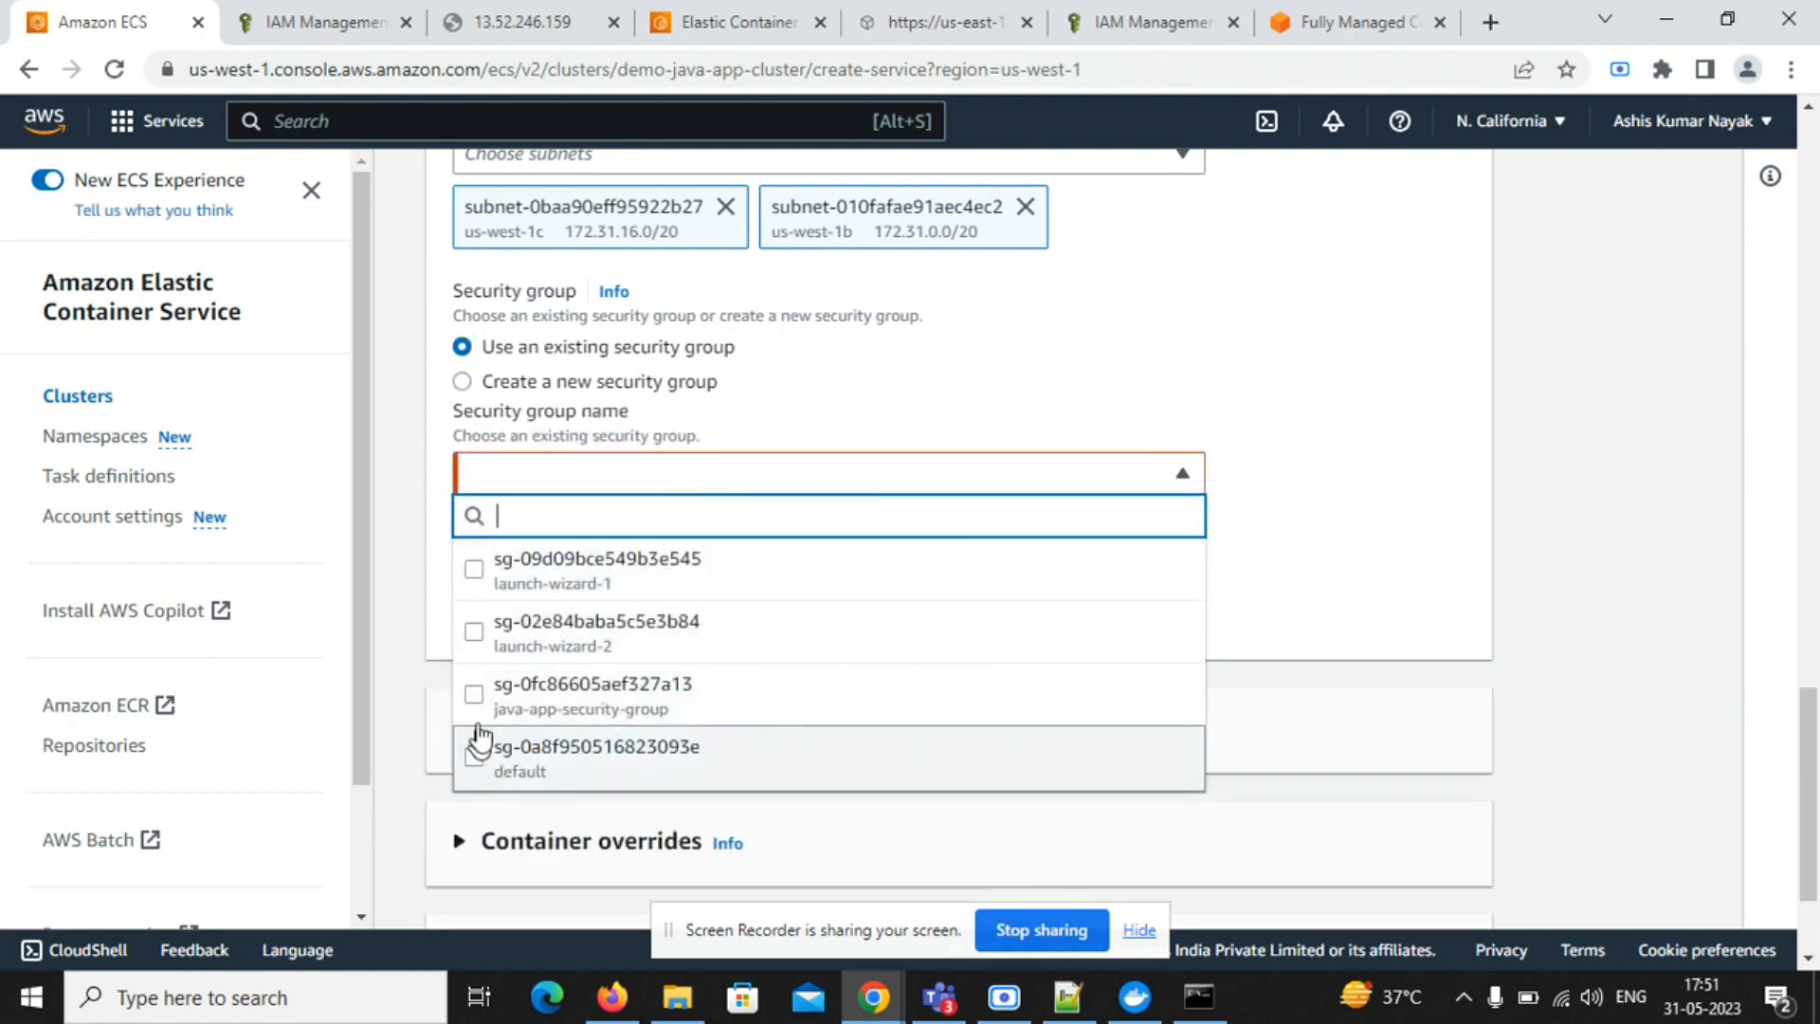
pyautogui.click(473, 695)
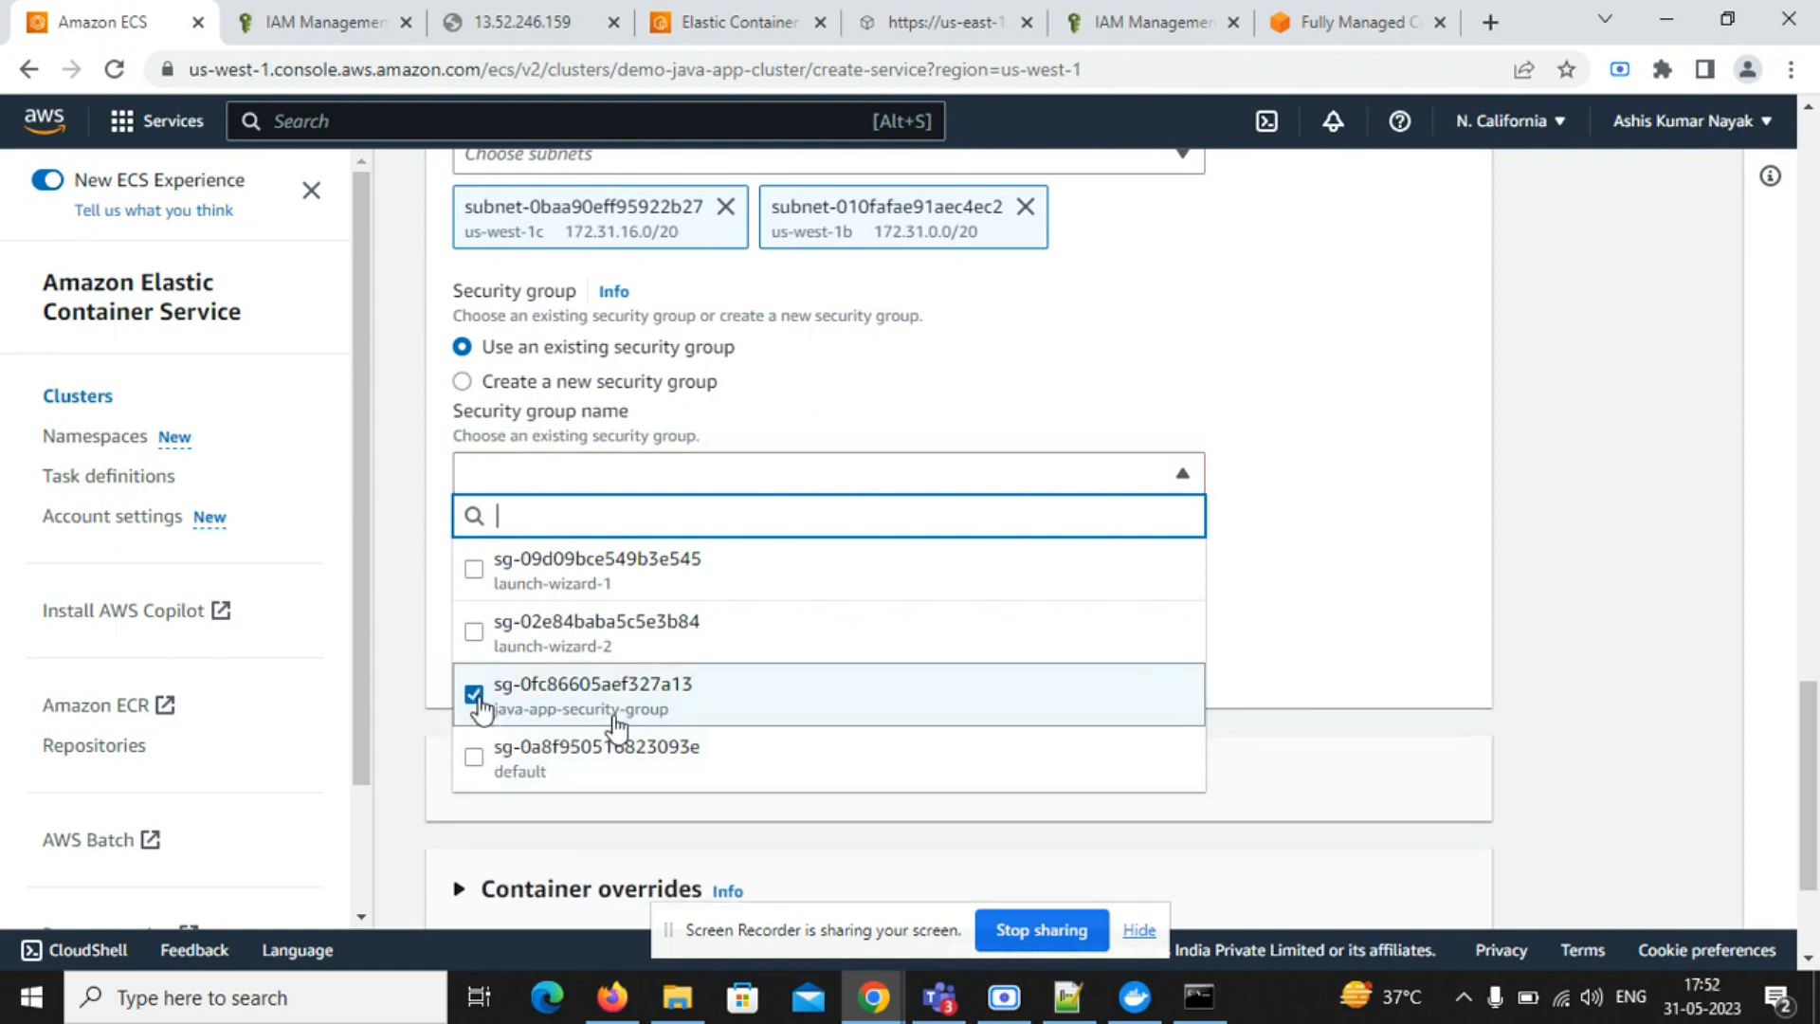
pyautogui.click(1277, 597)
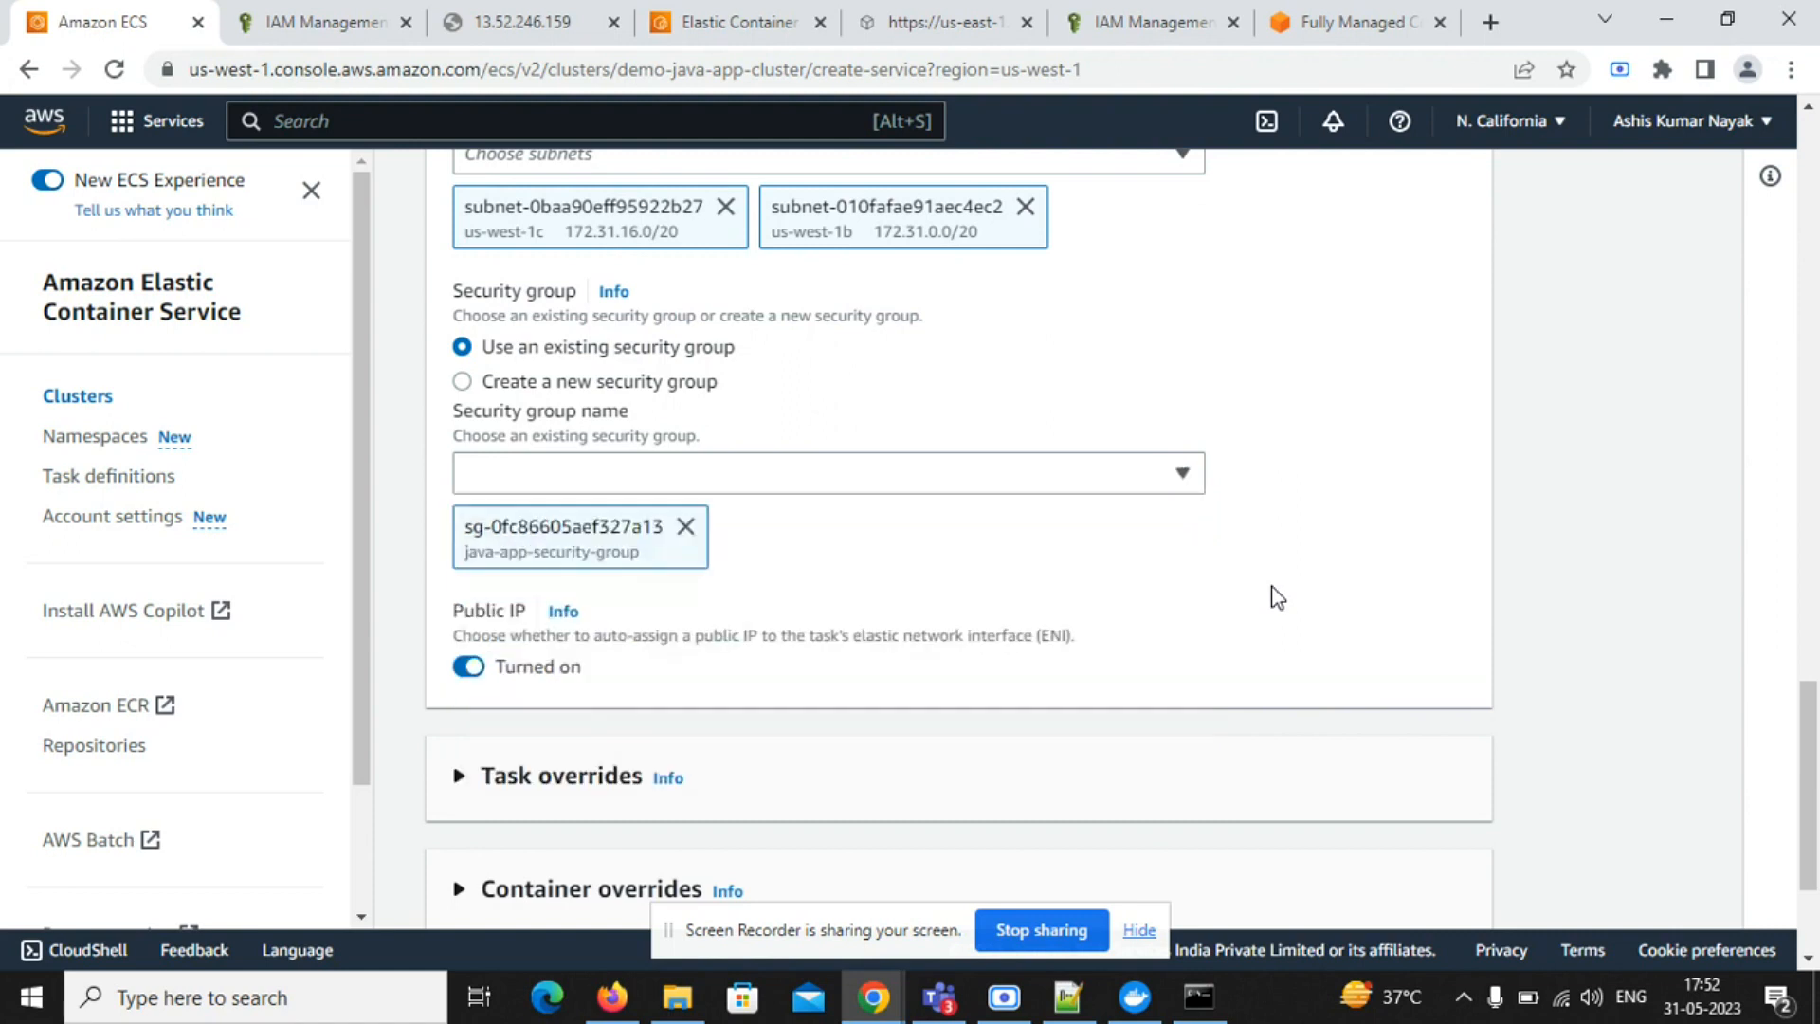
# - Create the task with the configured settings to launch it on the cluster
pyautogui.moveTo(1810, 725); pyautogui.dragTo(1810, 792)
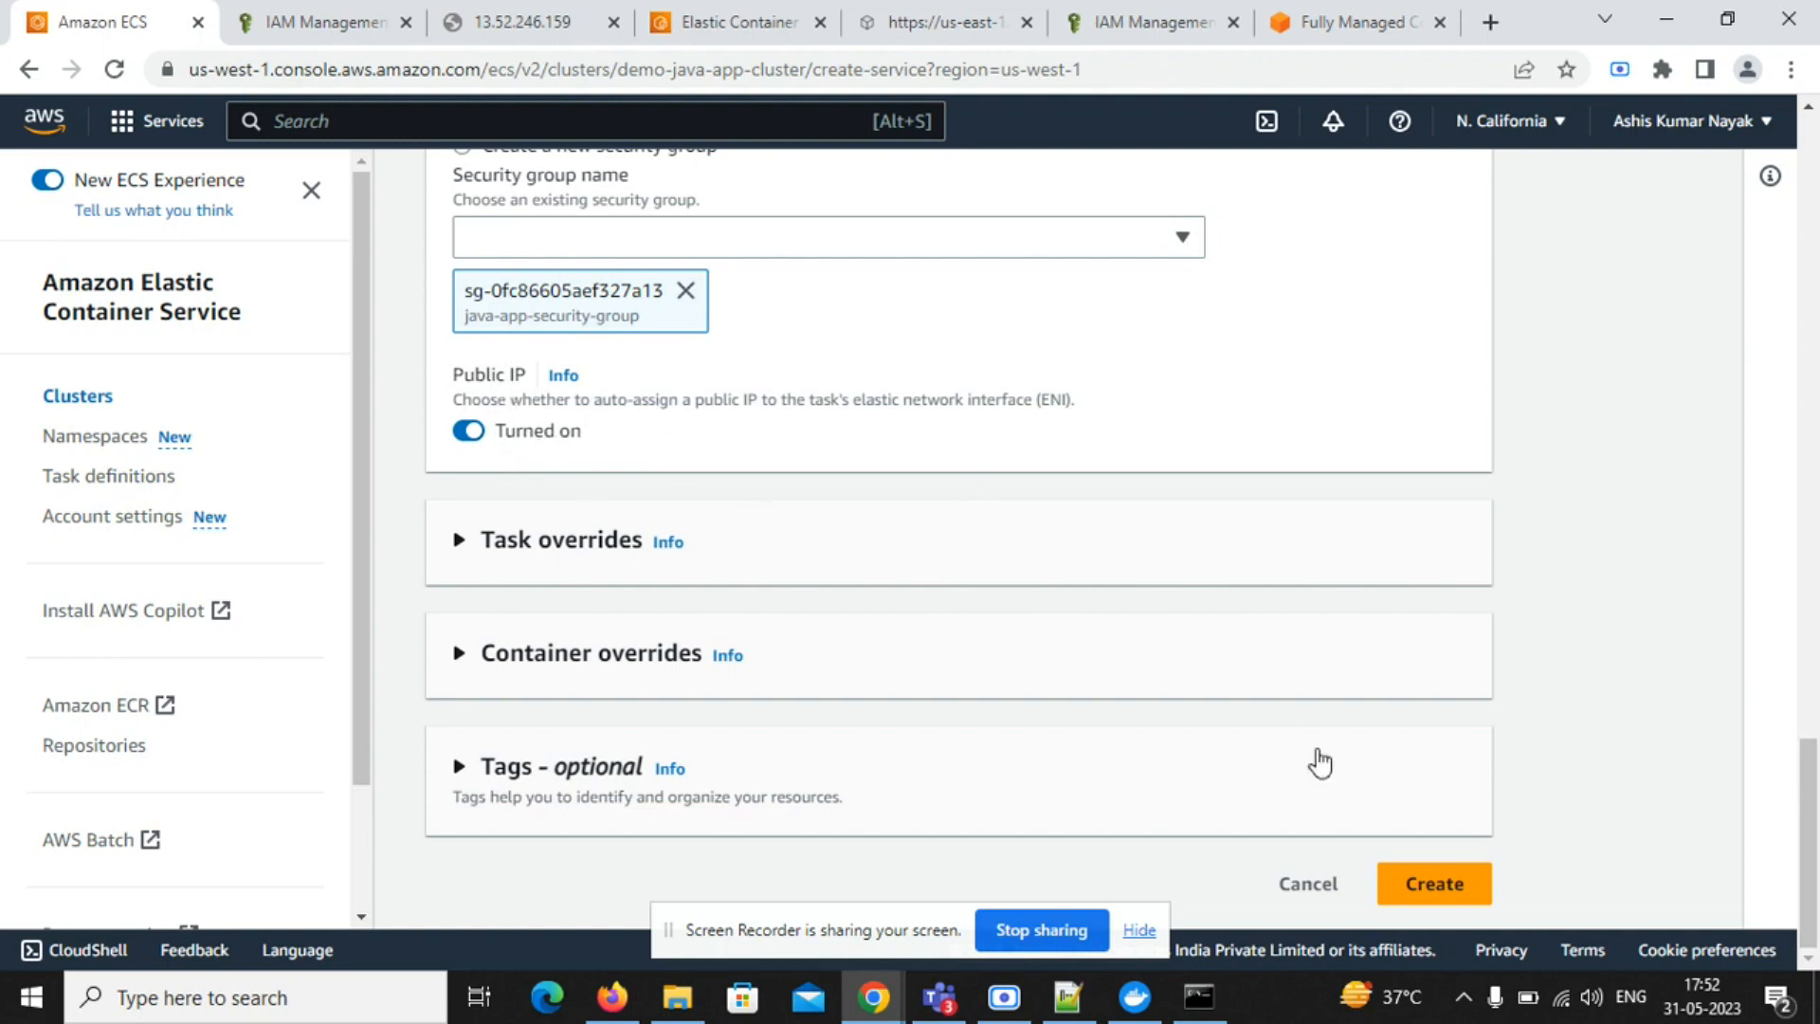
pyautogui.click(1467, 899)
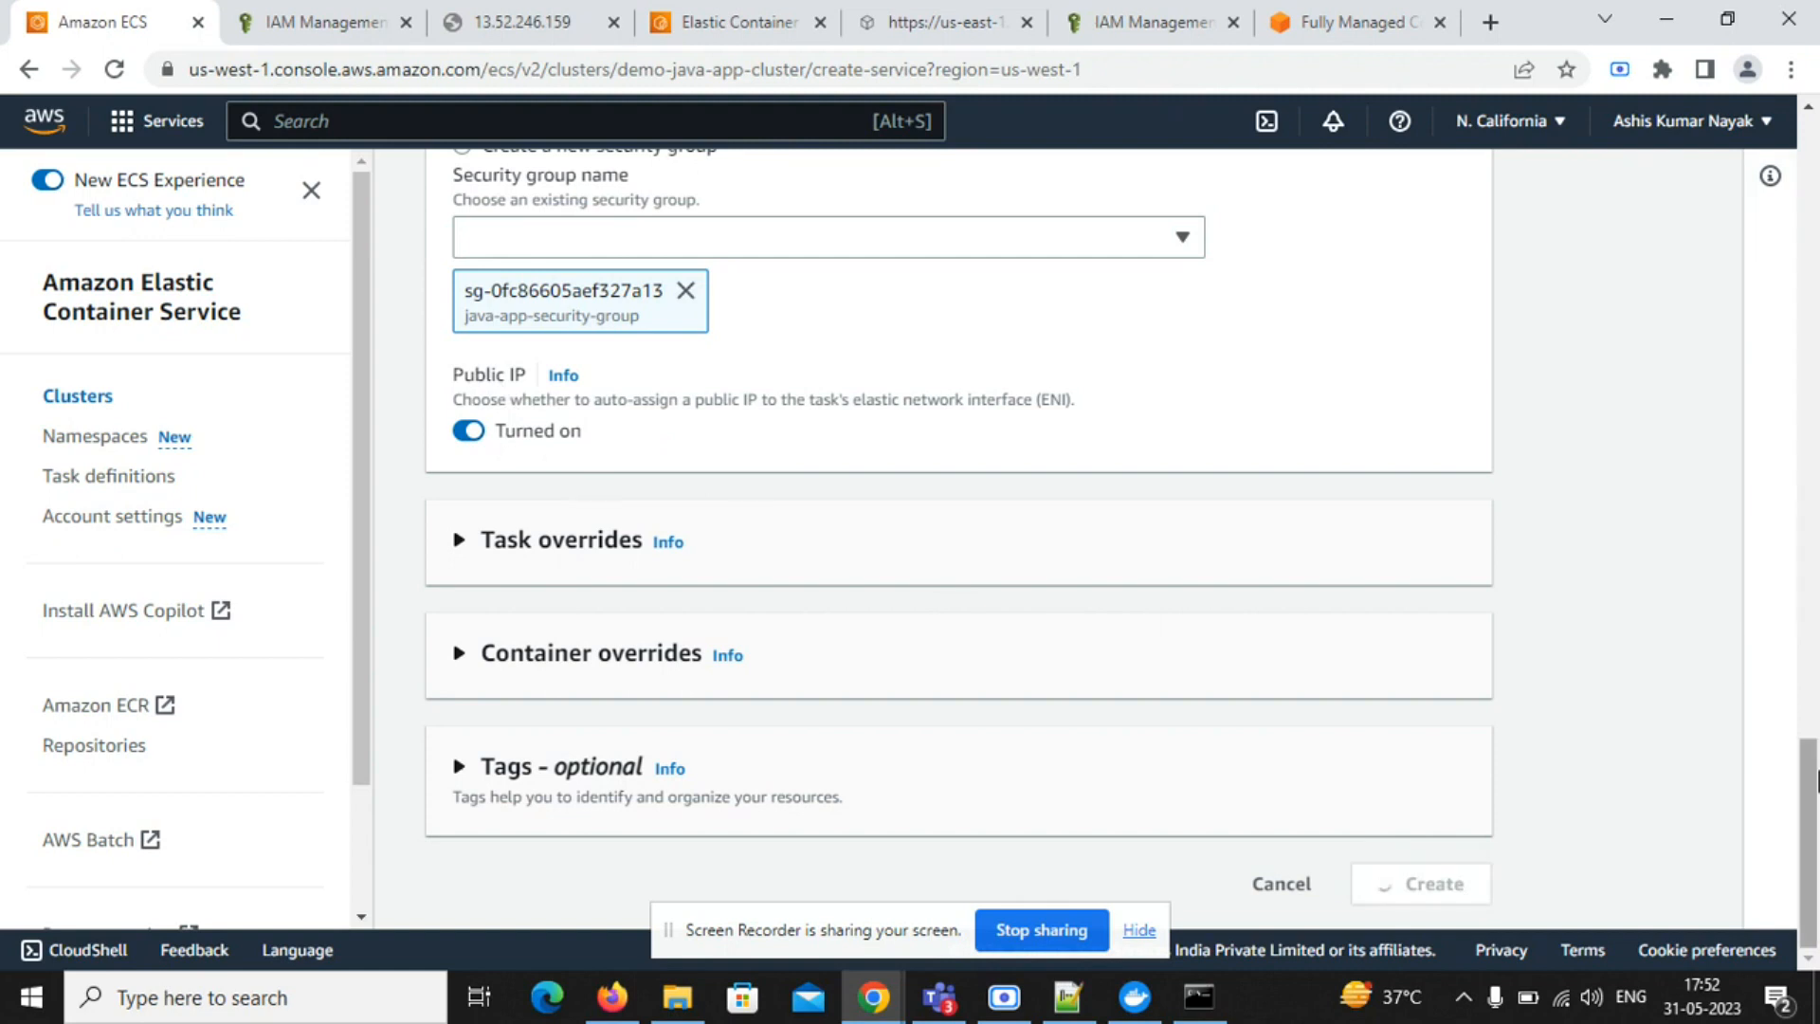
pyautogui.moveTo(1814, 736); pyautogui.dragTo(1817, 365)
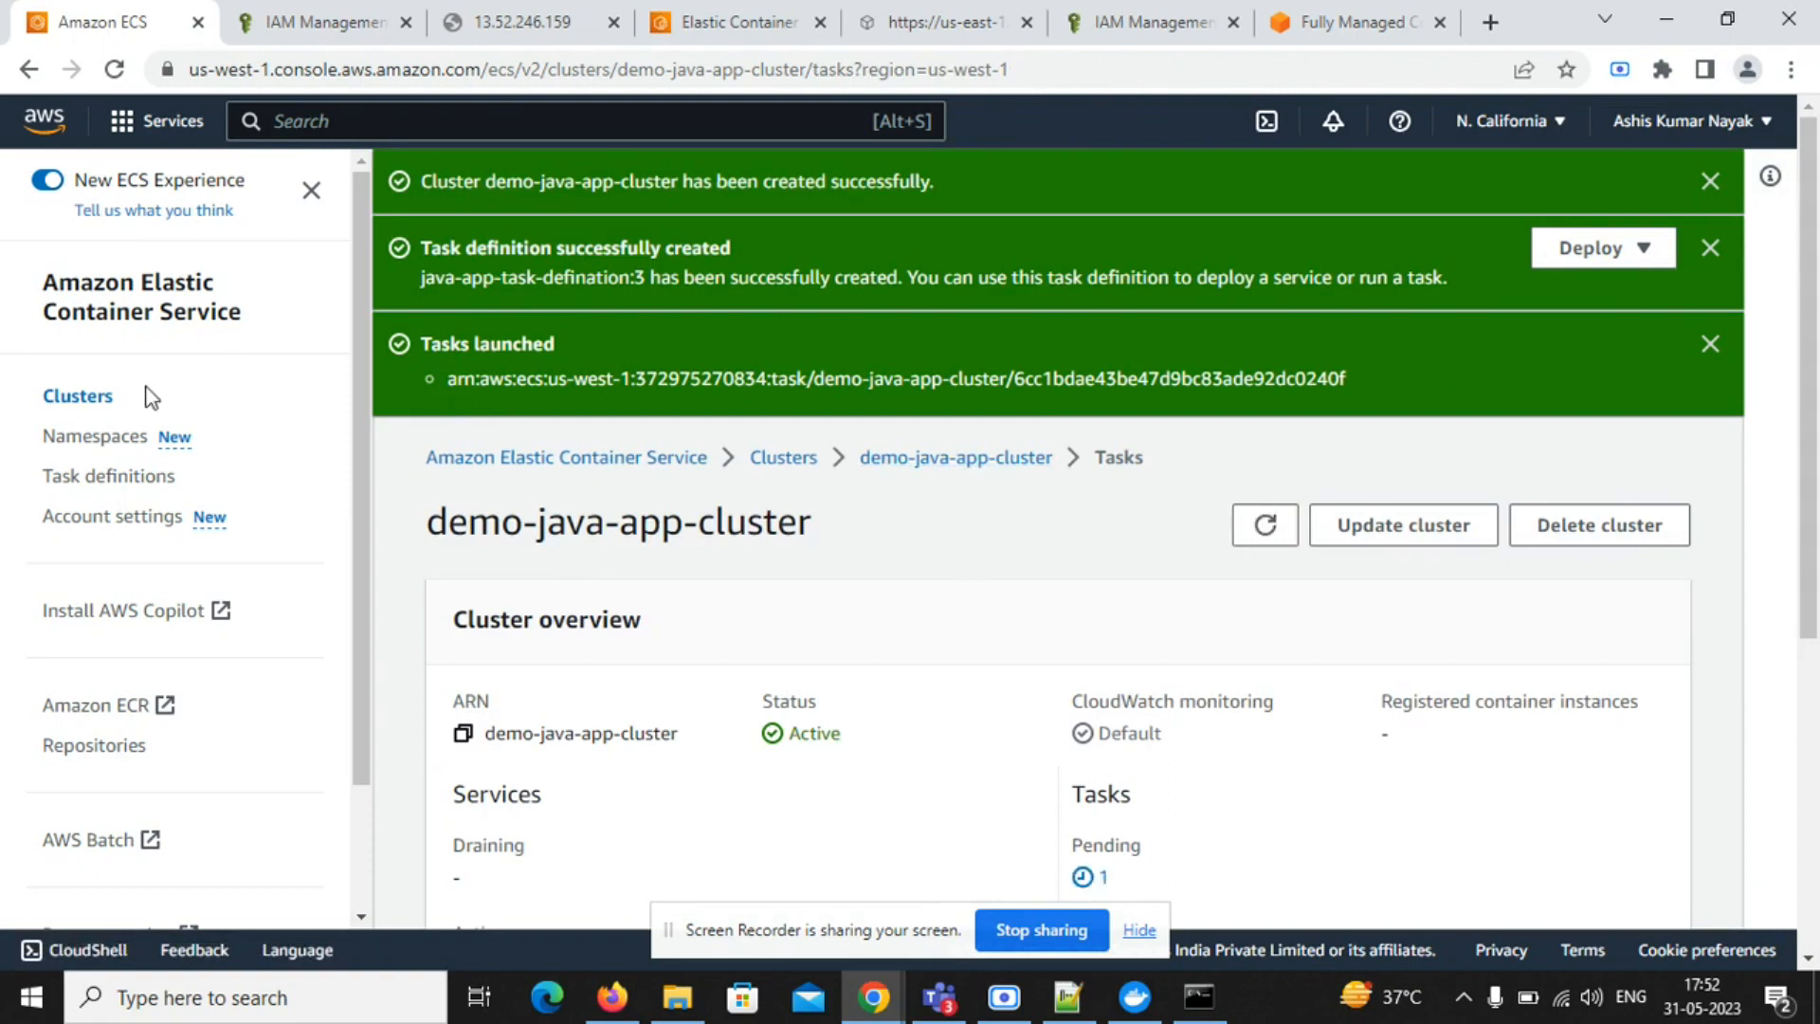
# - Refresh the cluster list, open demo-java-app-cluster, and refresh its task list to check the launched task's status
pyautogui.click(100, 404)
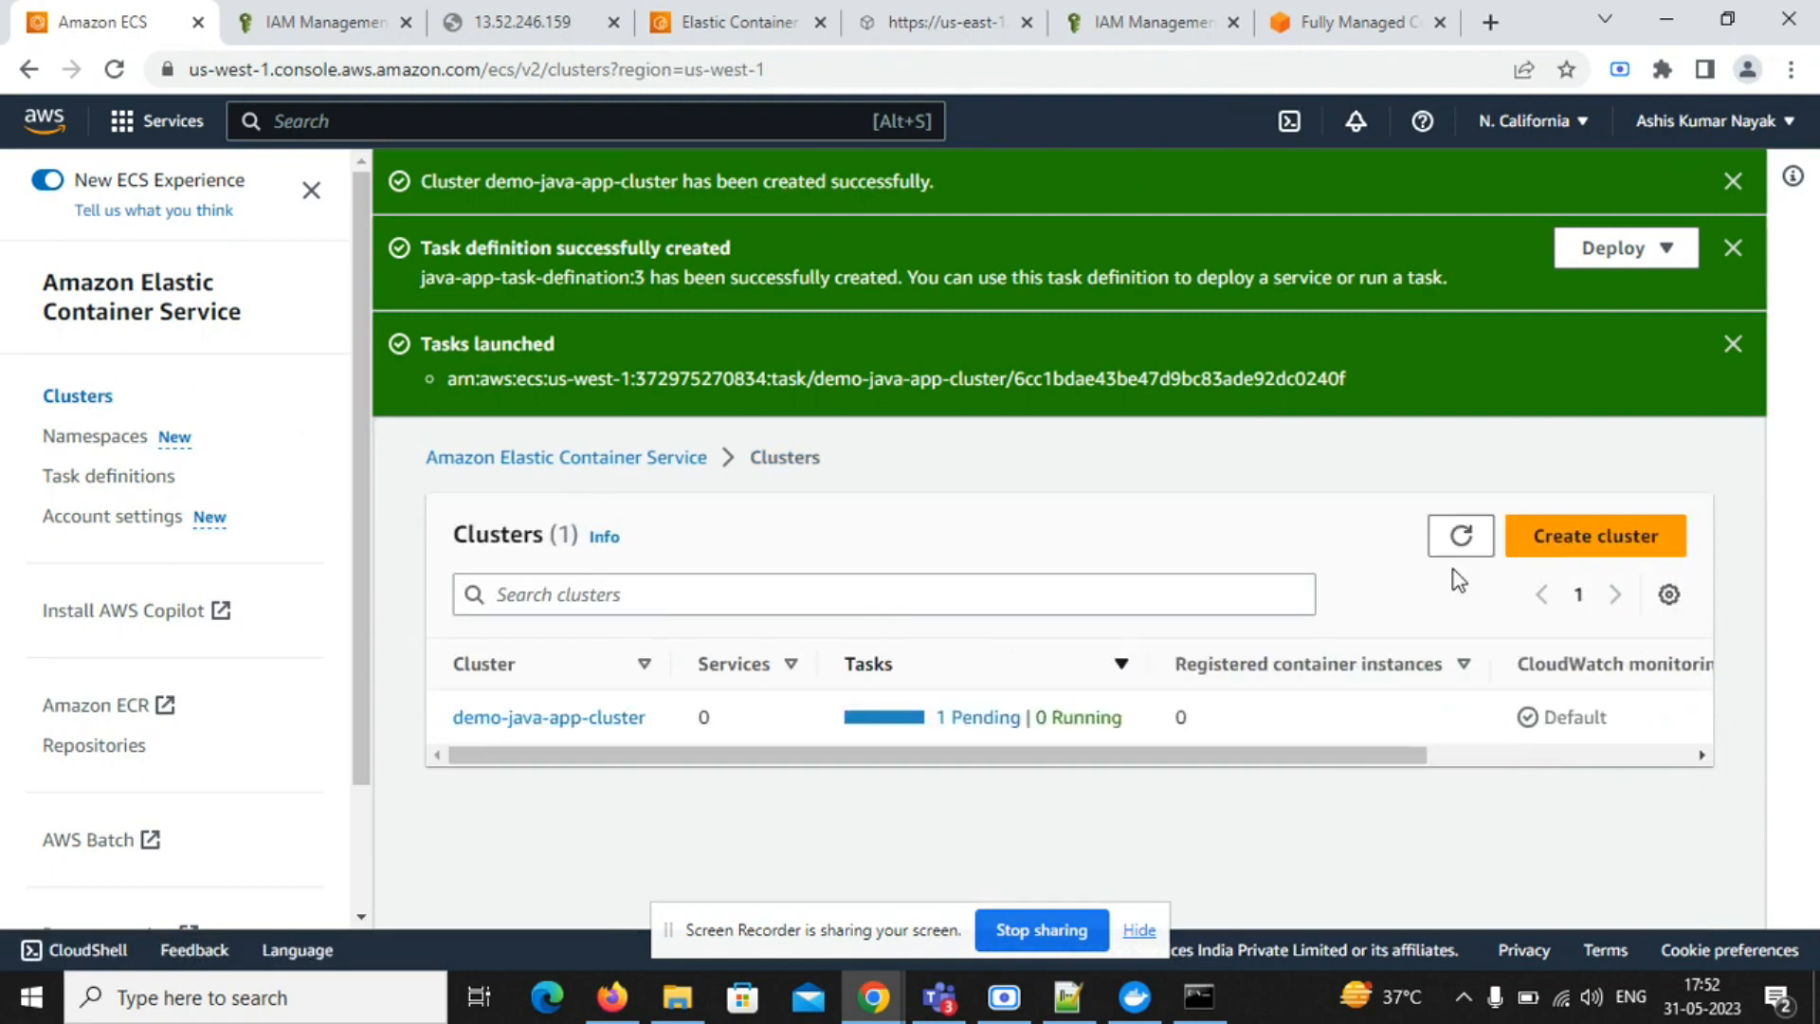
pyautogui.click(1460, 537)
pyautogui.click(580, 721)
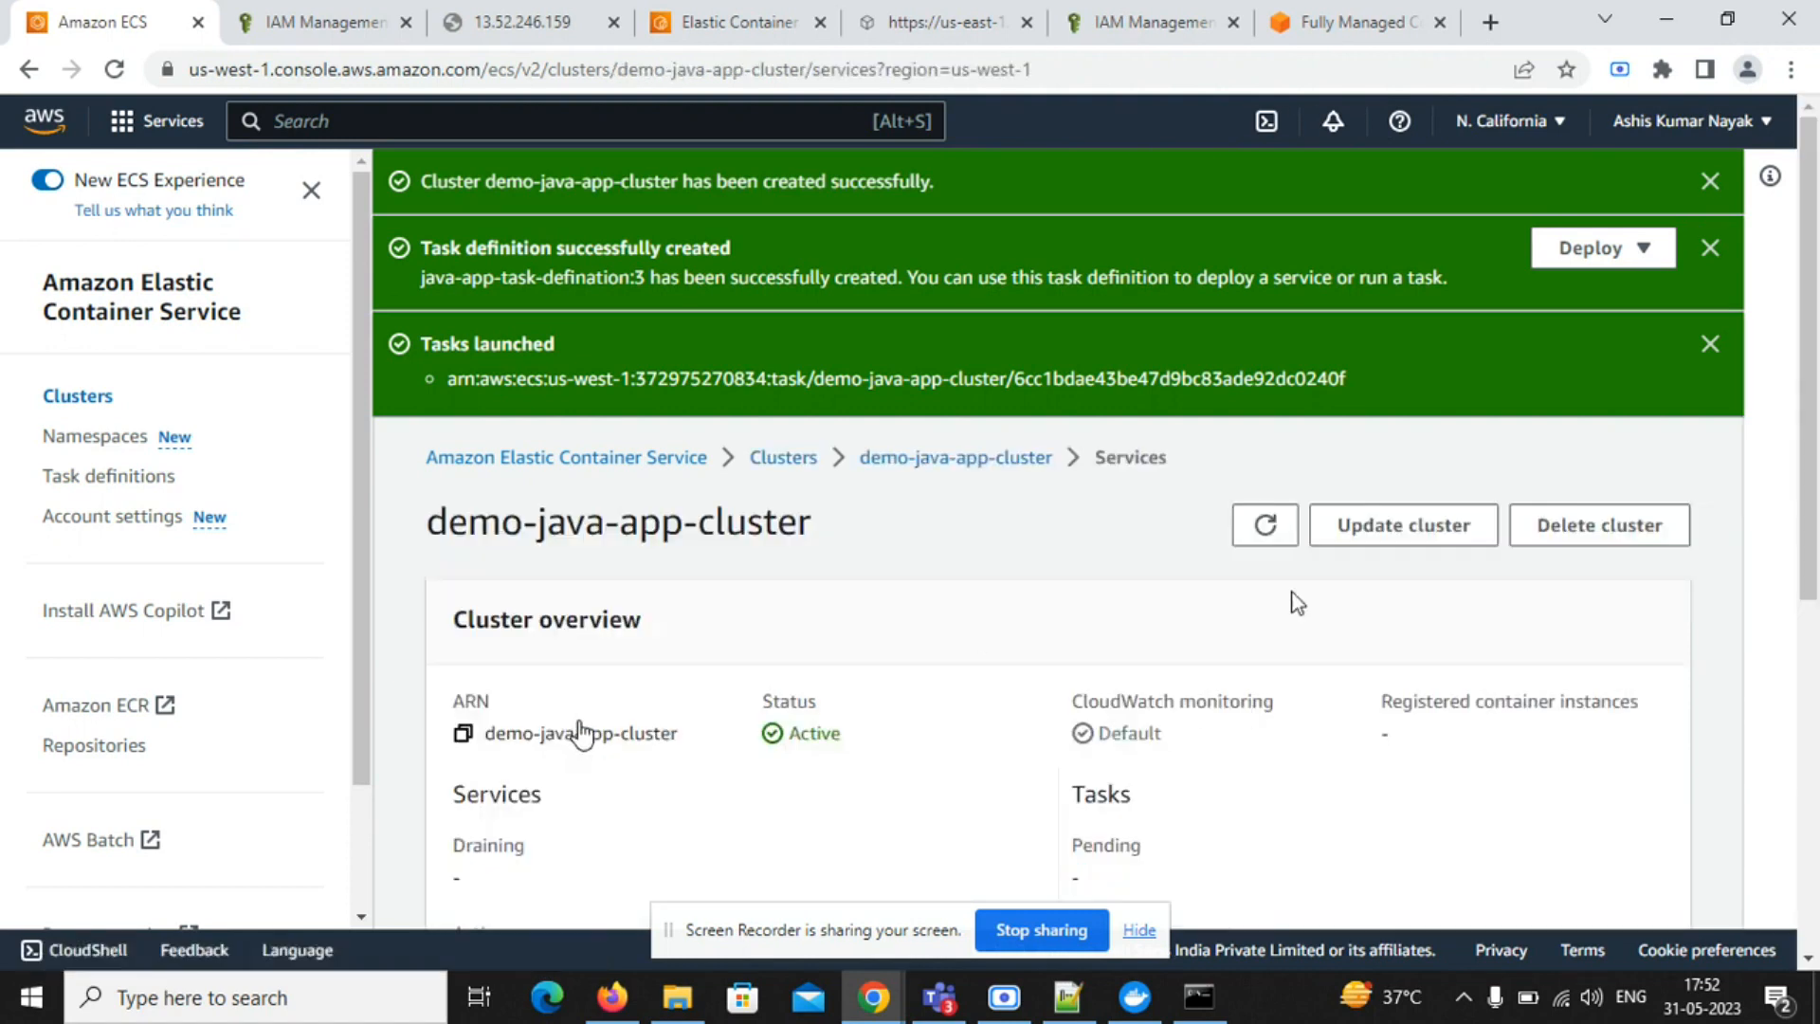
pyautogui.scroll(-5, 581, 736)
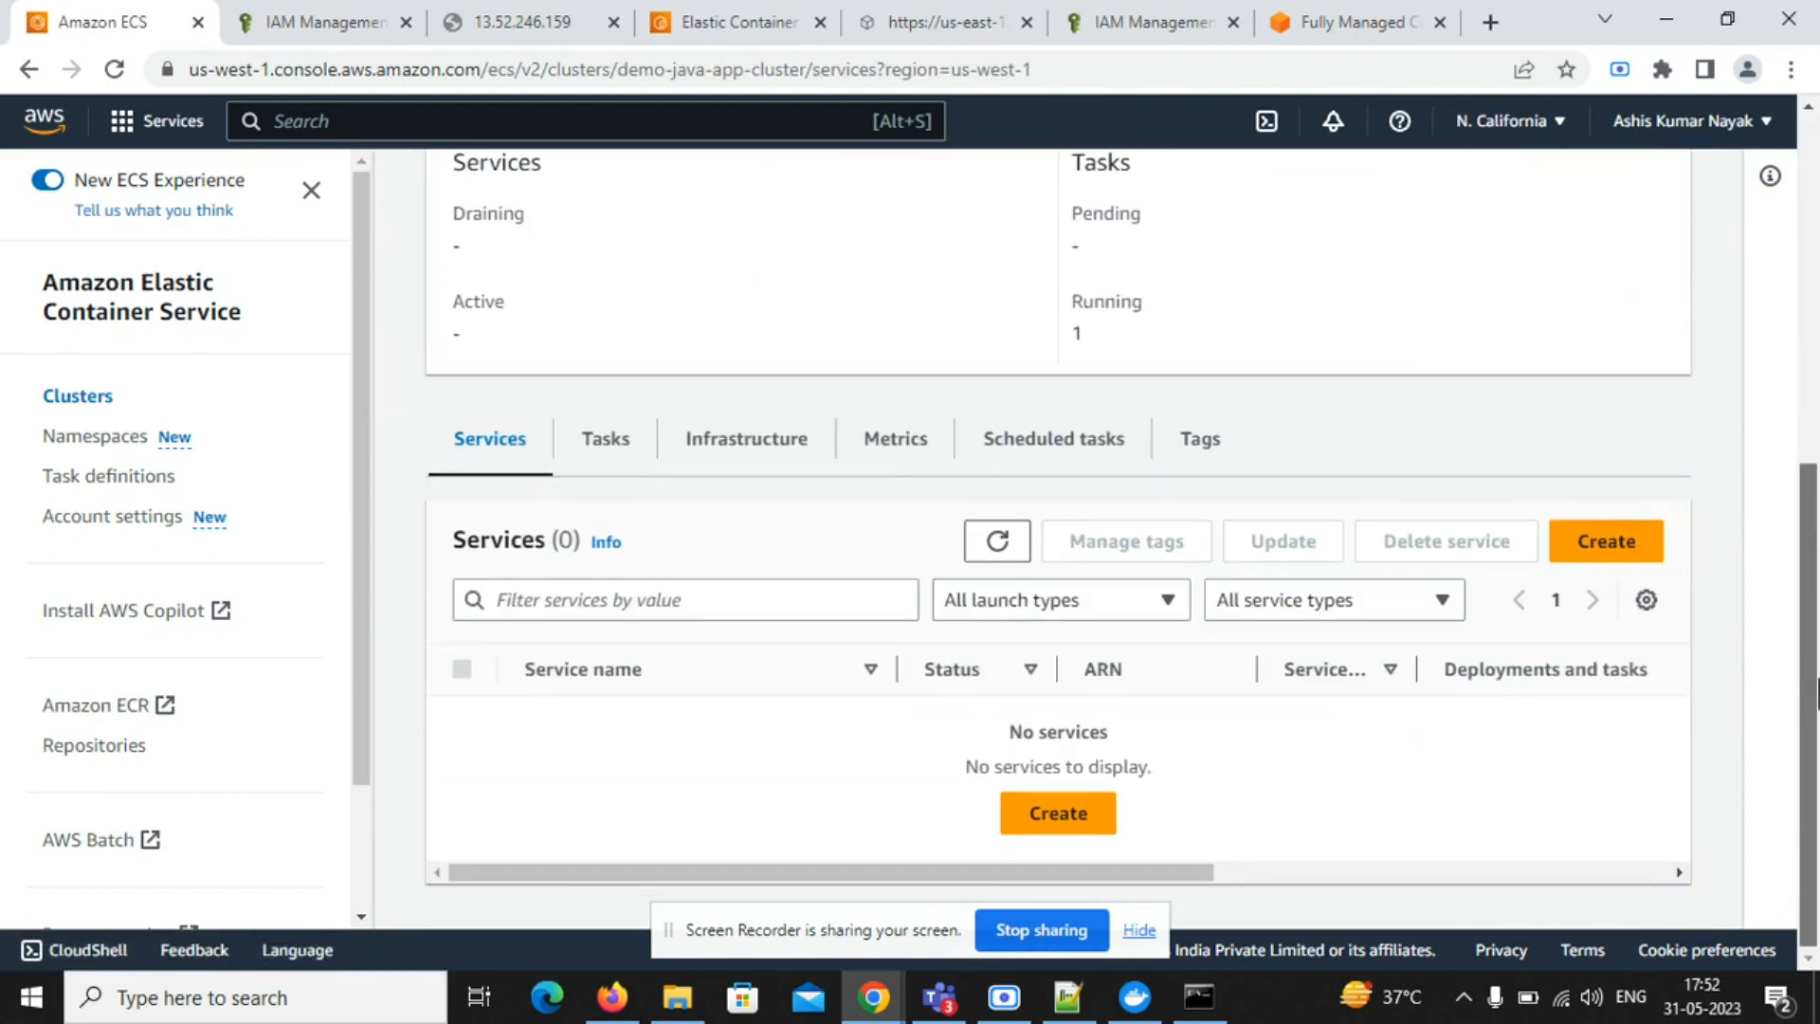
pyautogui.click(614, 438)
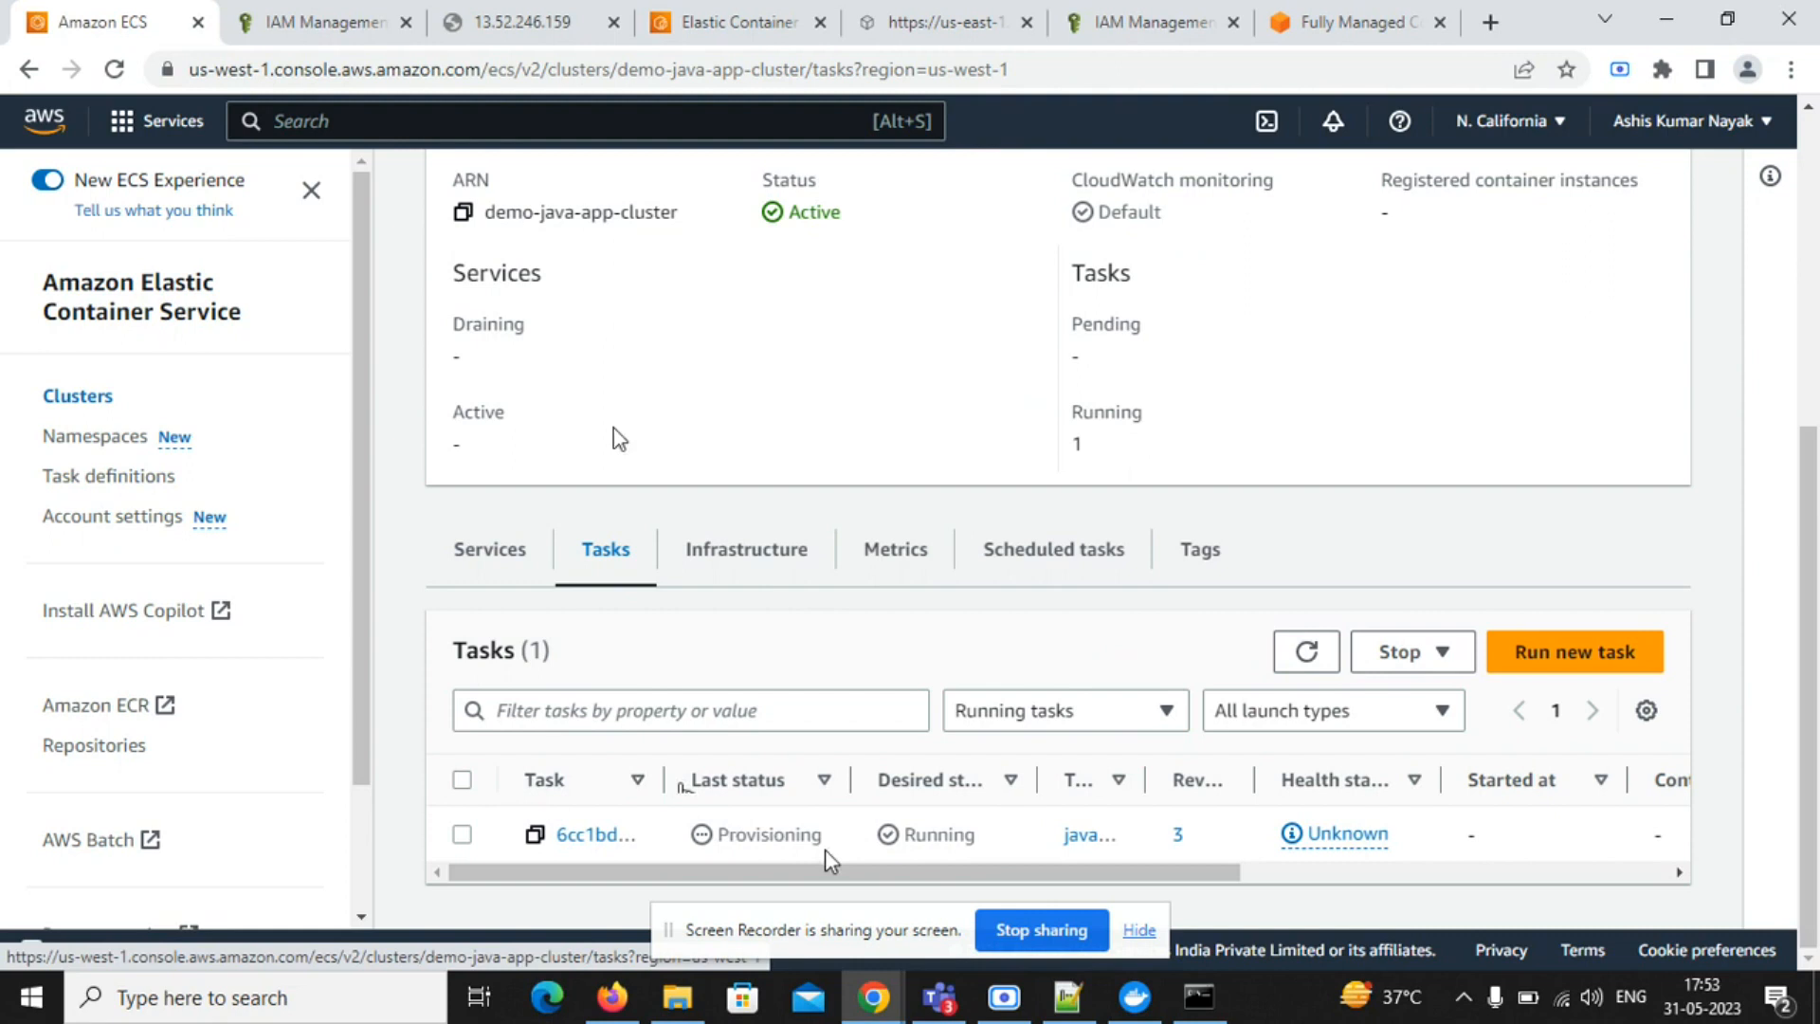
pyautogui.click(1310, 651)
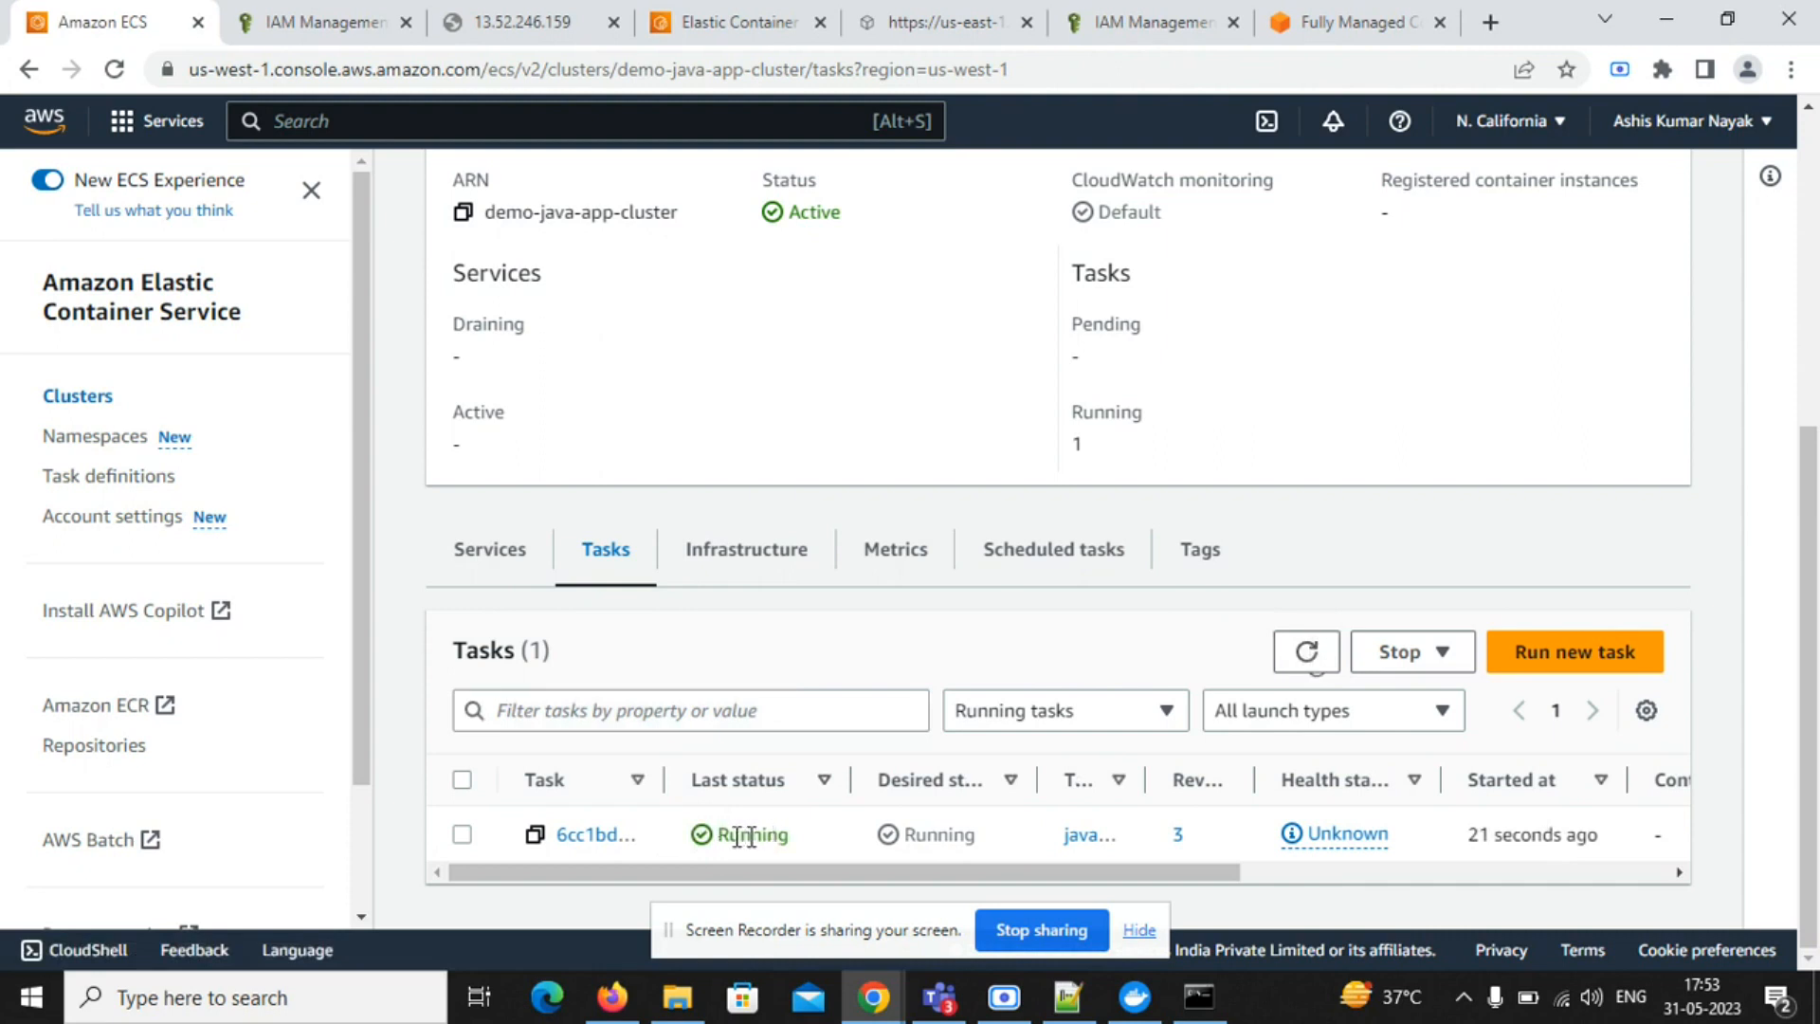
# - Open the launched task's details and open its public IP address in a new tab
pyautogui.click(589, 837)
pyautogui.moveTo(1814, 413); pyautogui.dragTo(1817, 691)
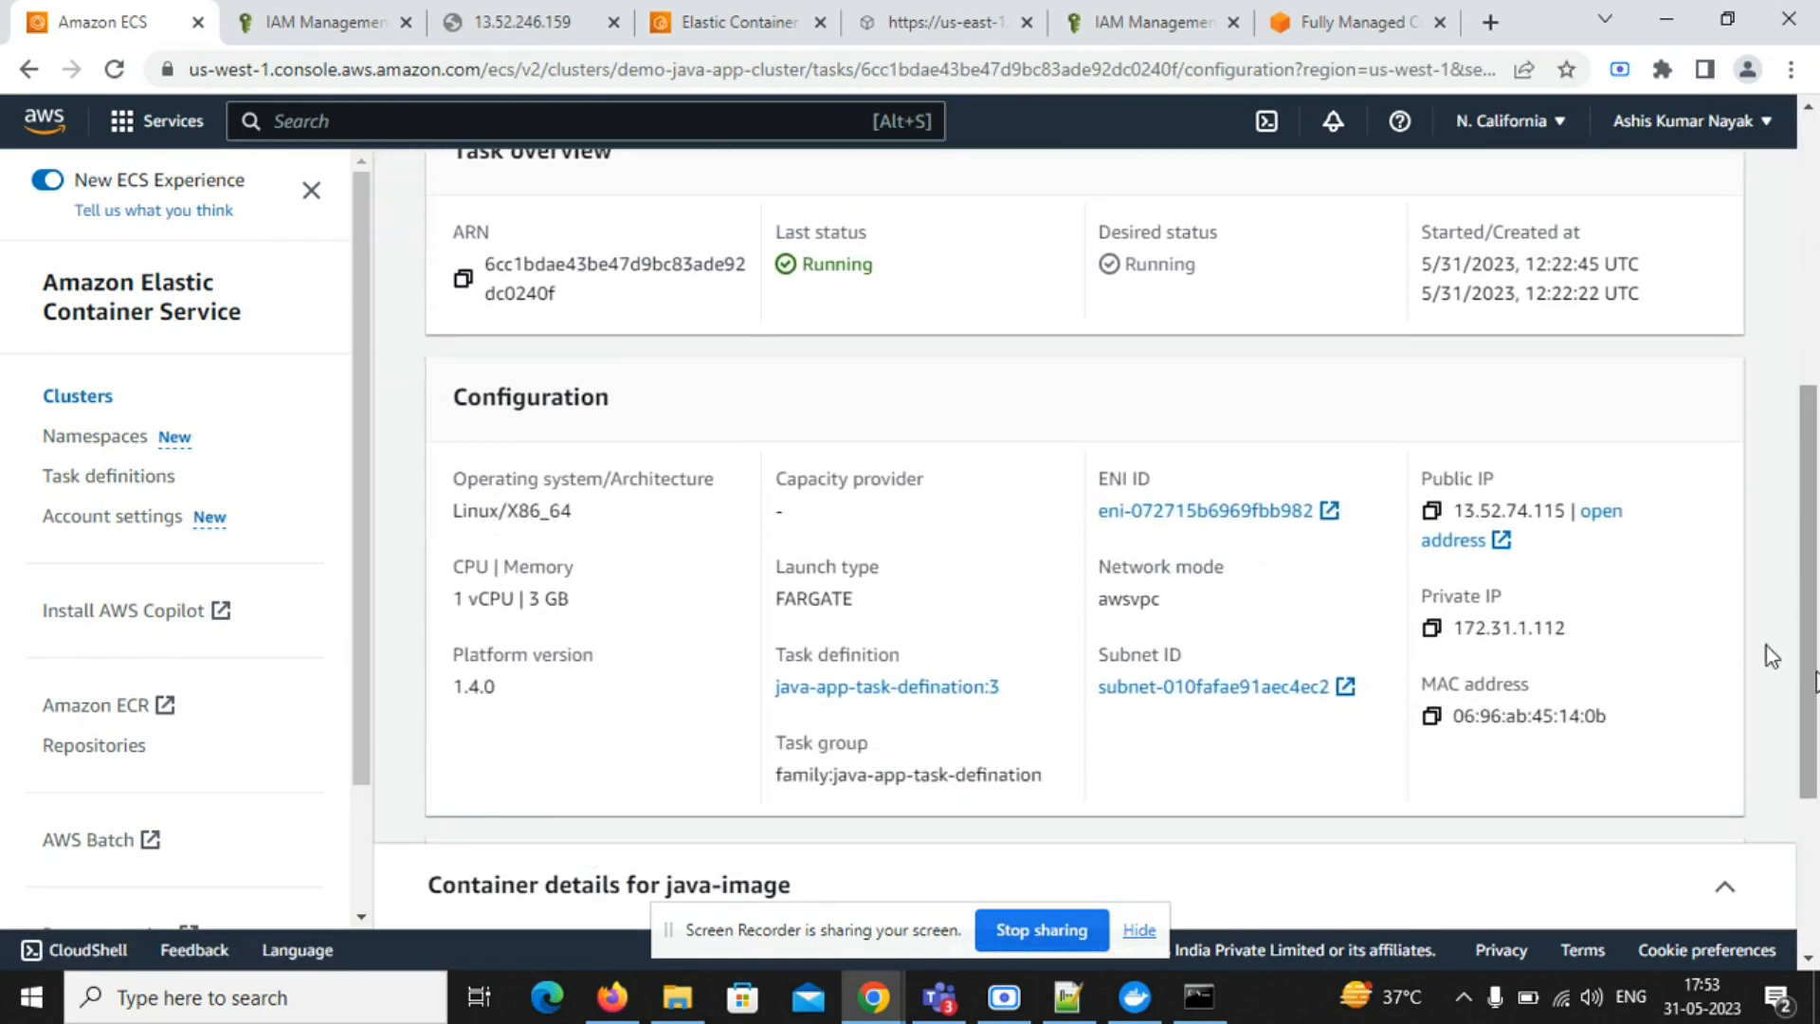
pyautogui.click(1505, 541)
# - Select the :8080/HelloWebDocker/ part of the address in the earlier 13.52.246.159 tab
pyautogui.click(642, 15)
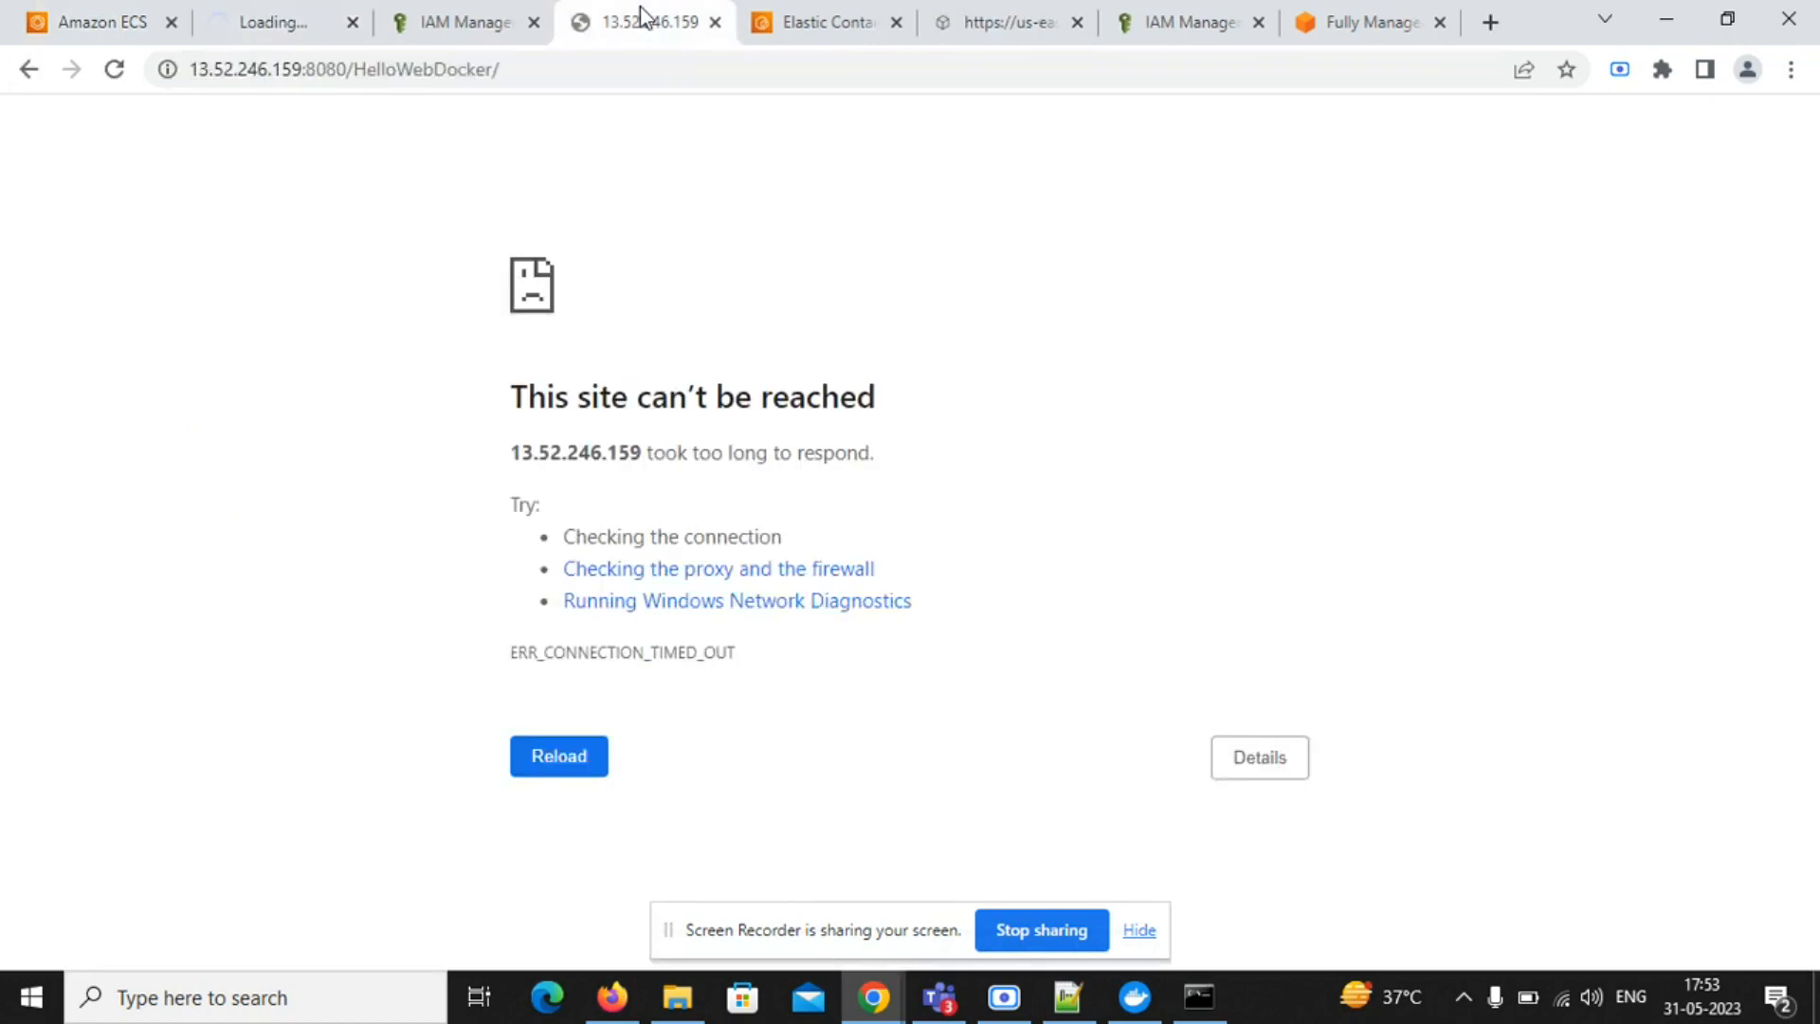
pyautogui.click(301, 69)
pyautogui.moveTo(302, 69); pyautogui.dragTo(509, 73)
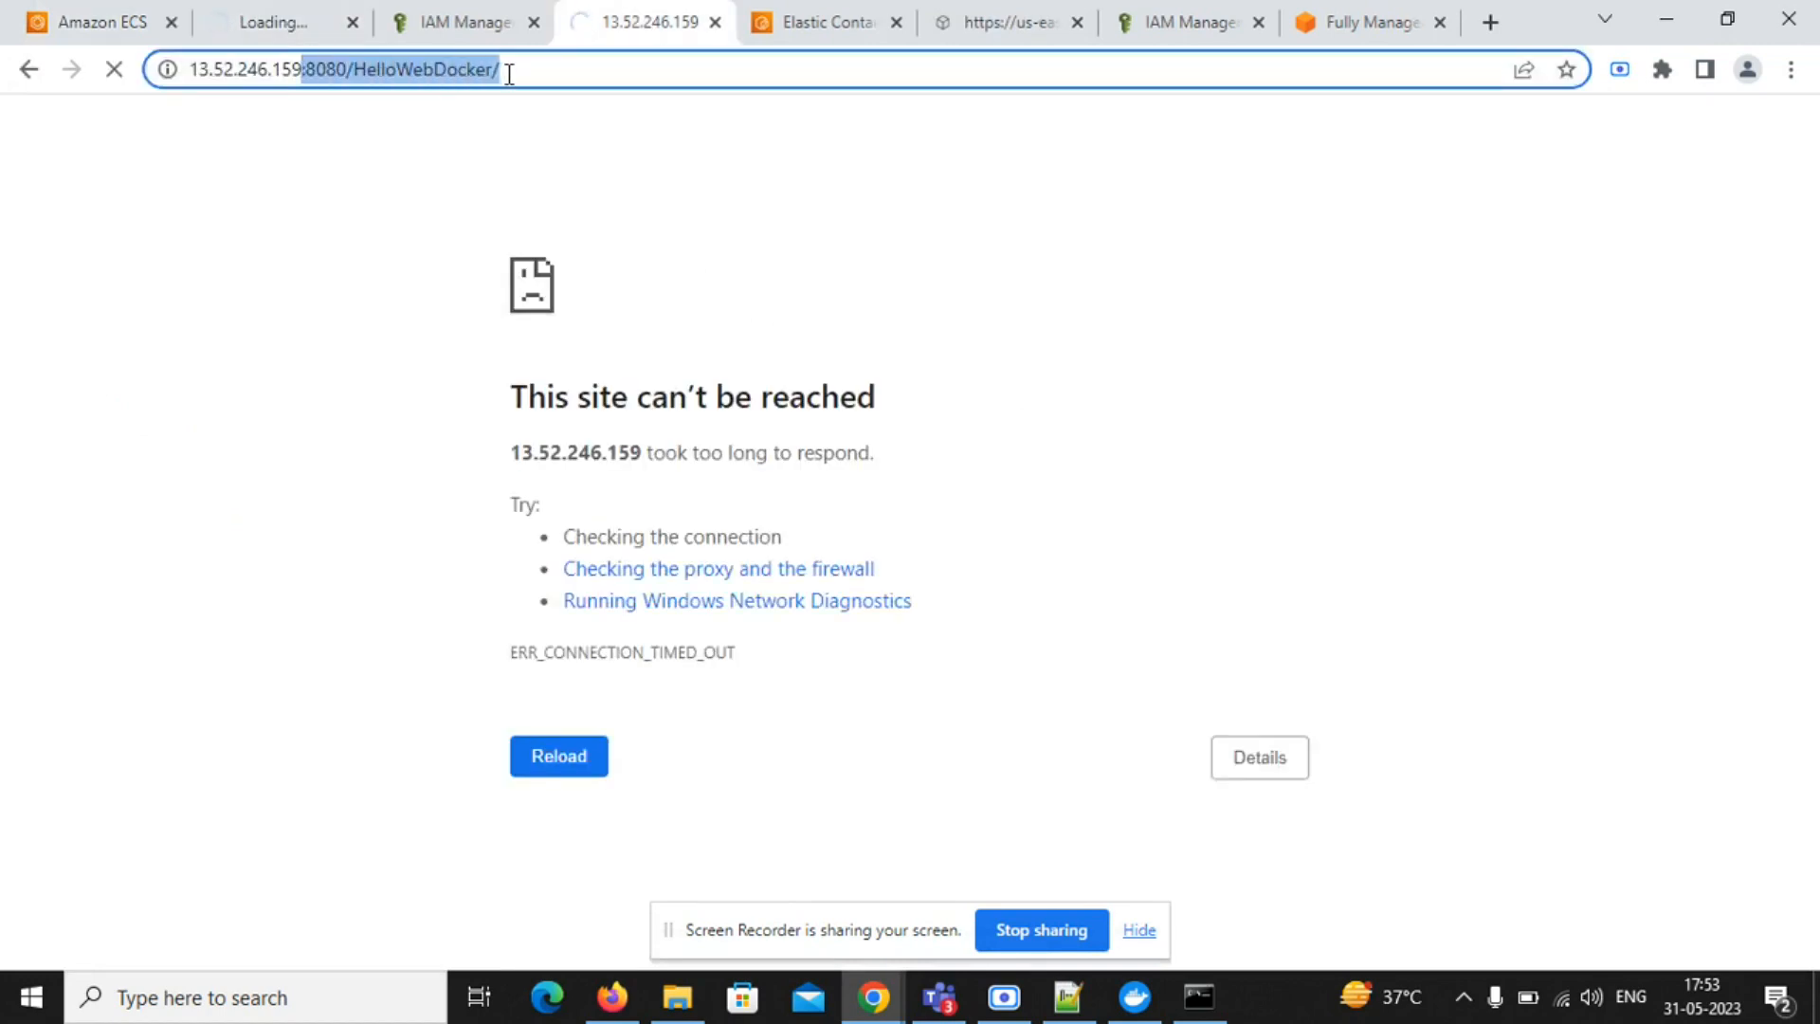
# - Load 13.52.74.115:8080 in the tab opened for the task's public IP address
pyautogui.click(277, 14)
pyautogui.click(378, 71)
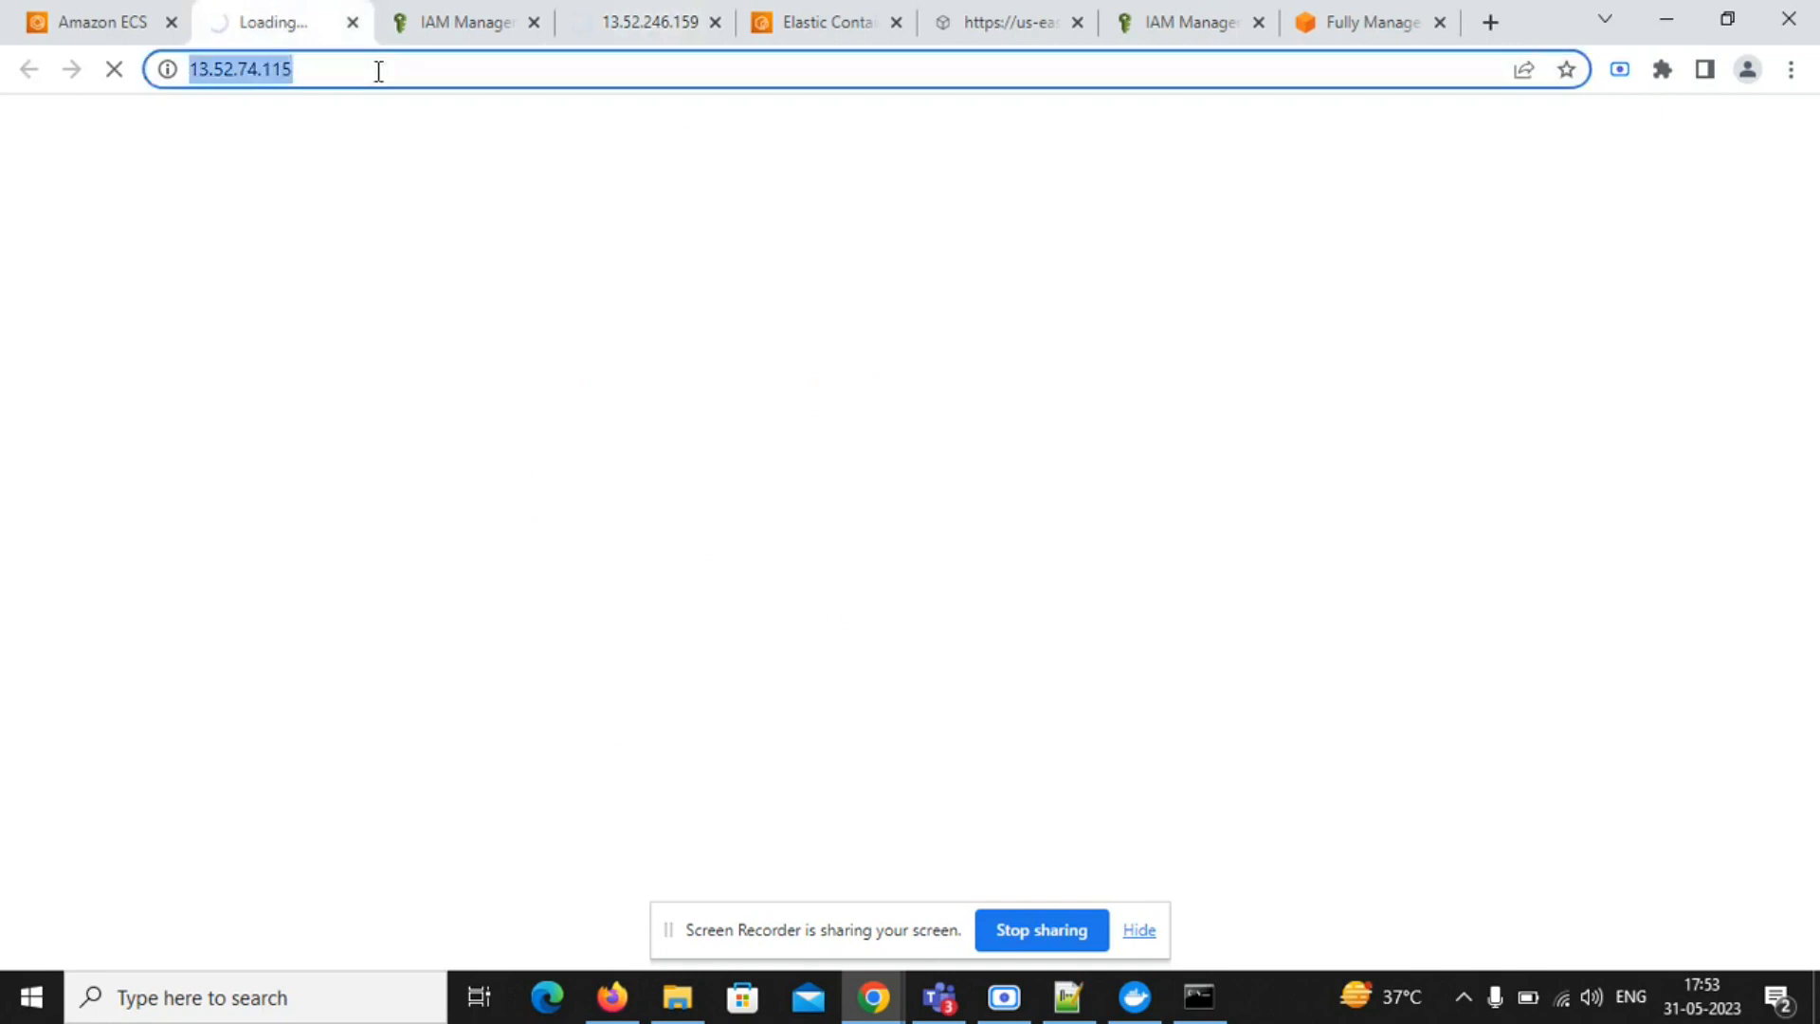
pyautogui.write(':')
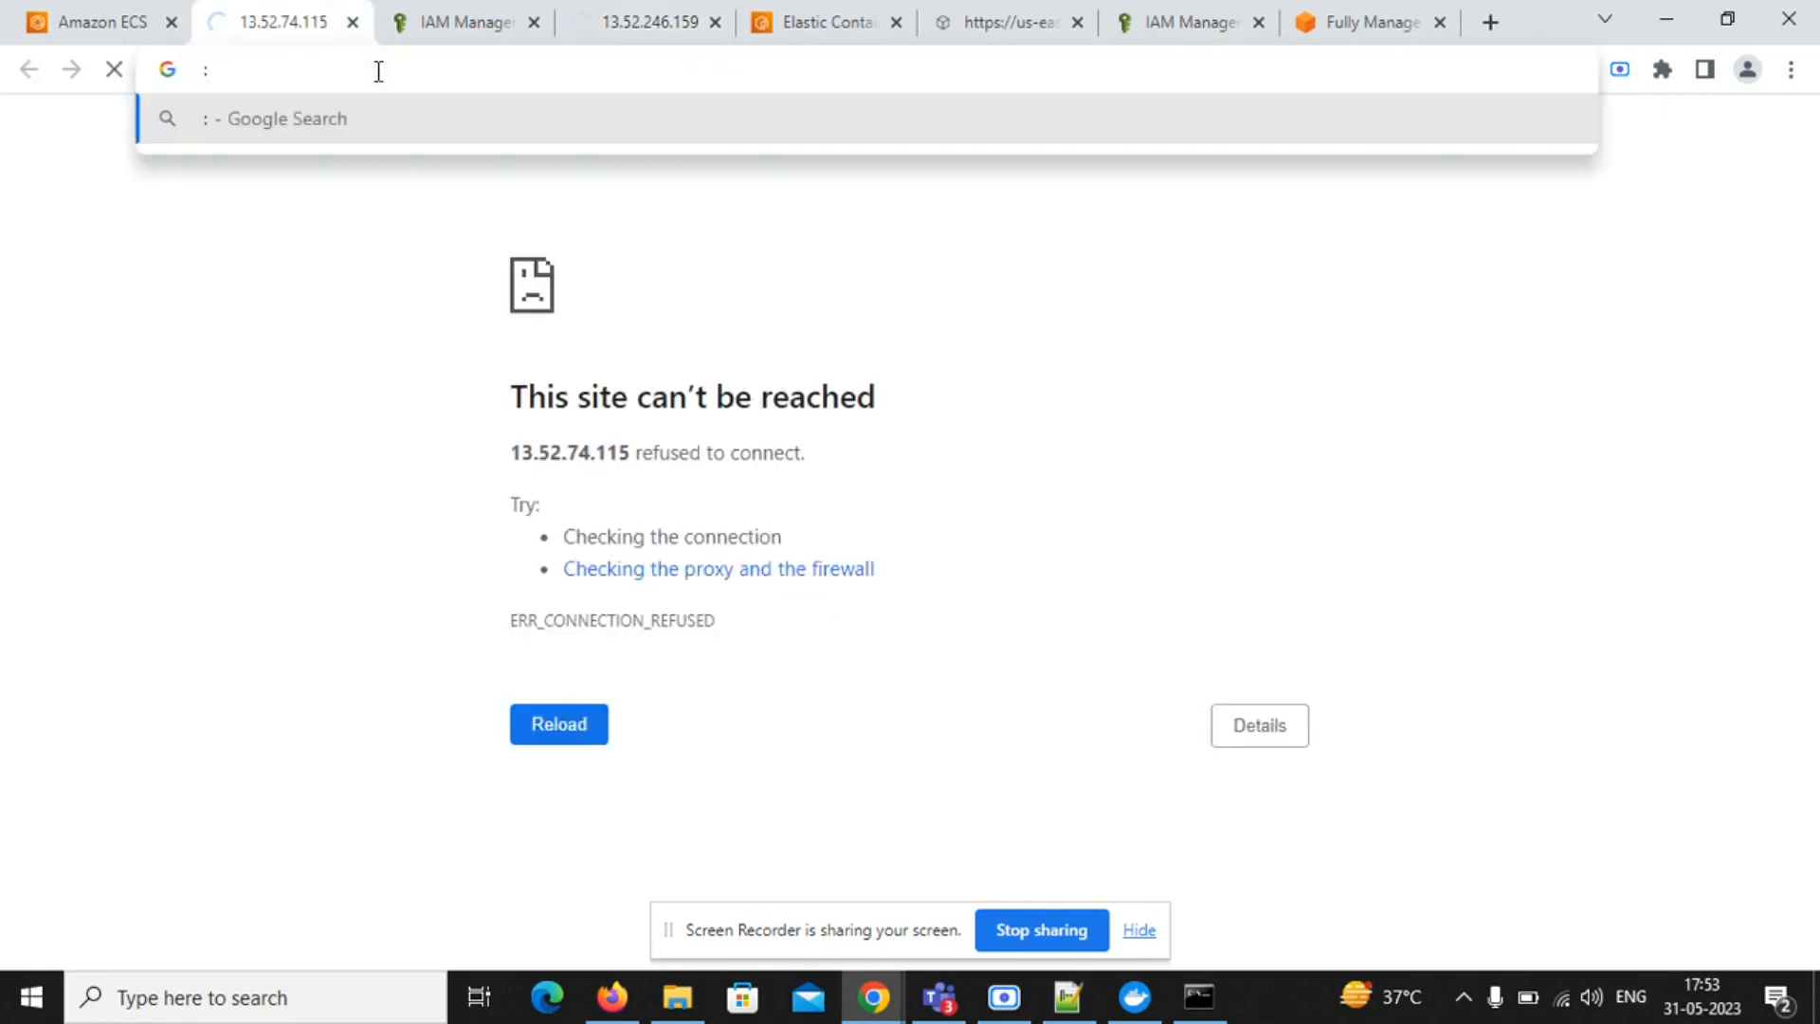
pyautogui.write('8080')
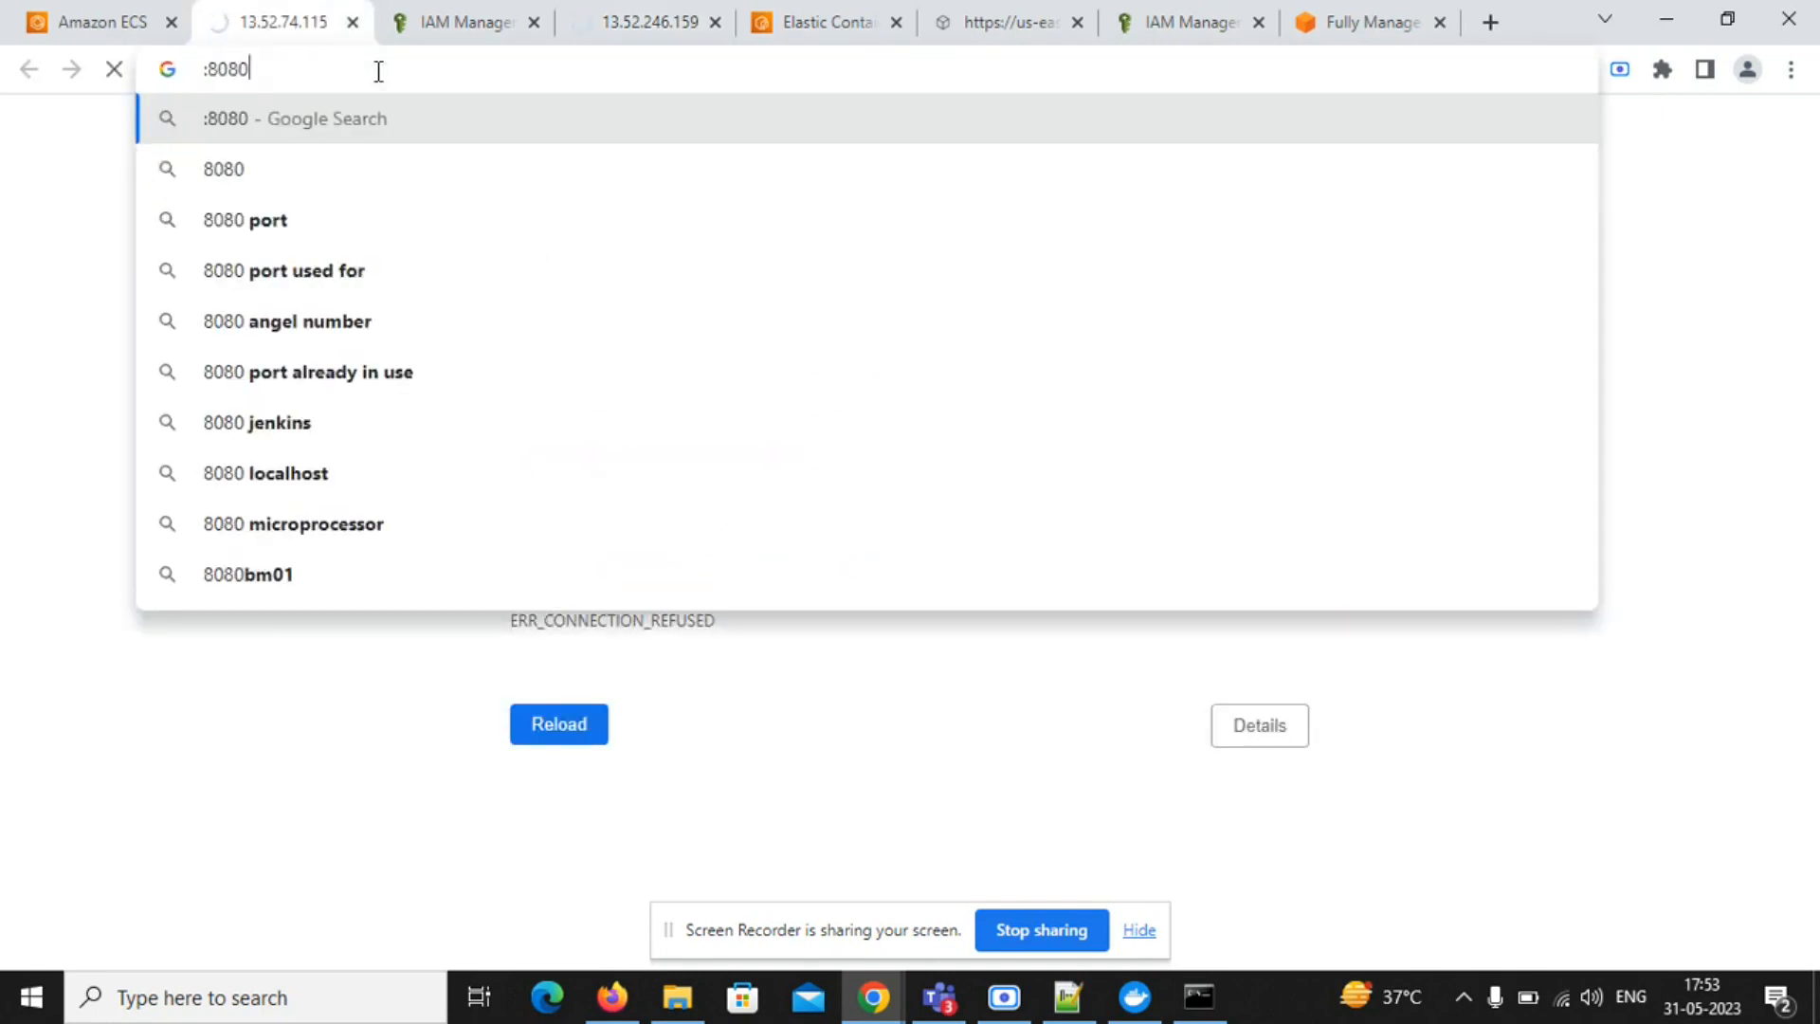
pyautogui.press('Escape')
pyautogui.hotkey('ctrl', 'c')
pyautogui.click(378, 71)
pyautogui.write(':8080')
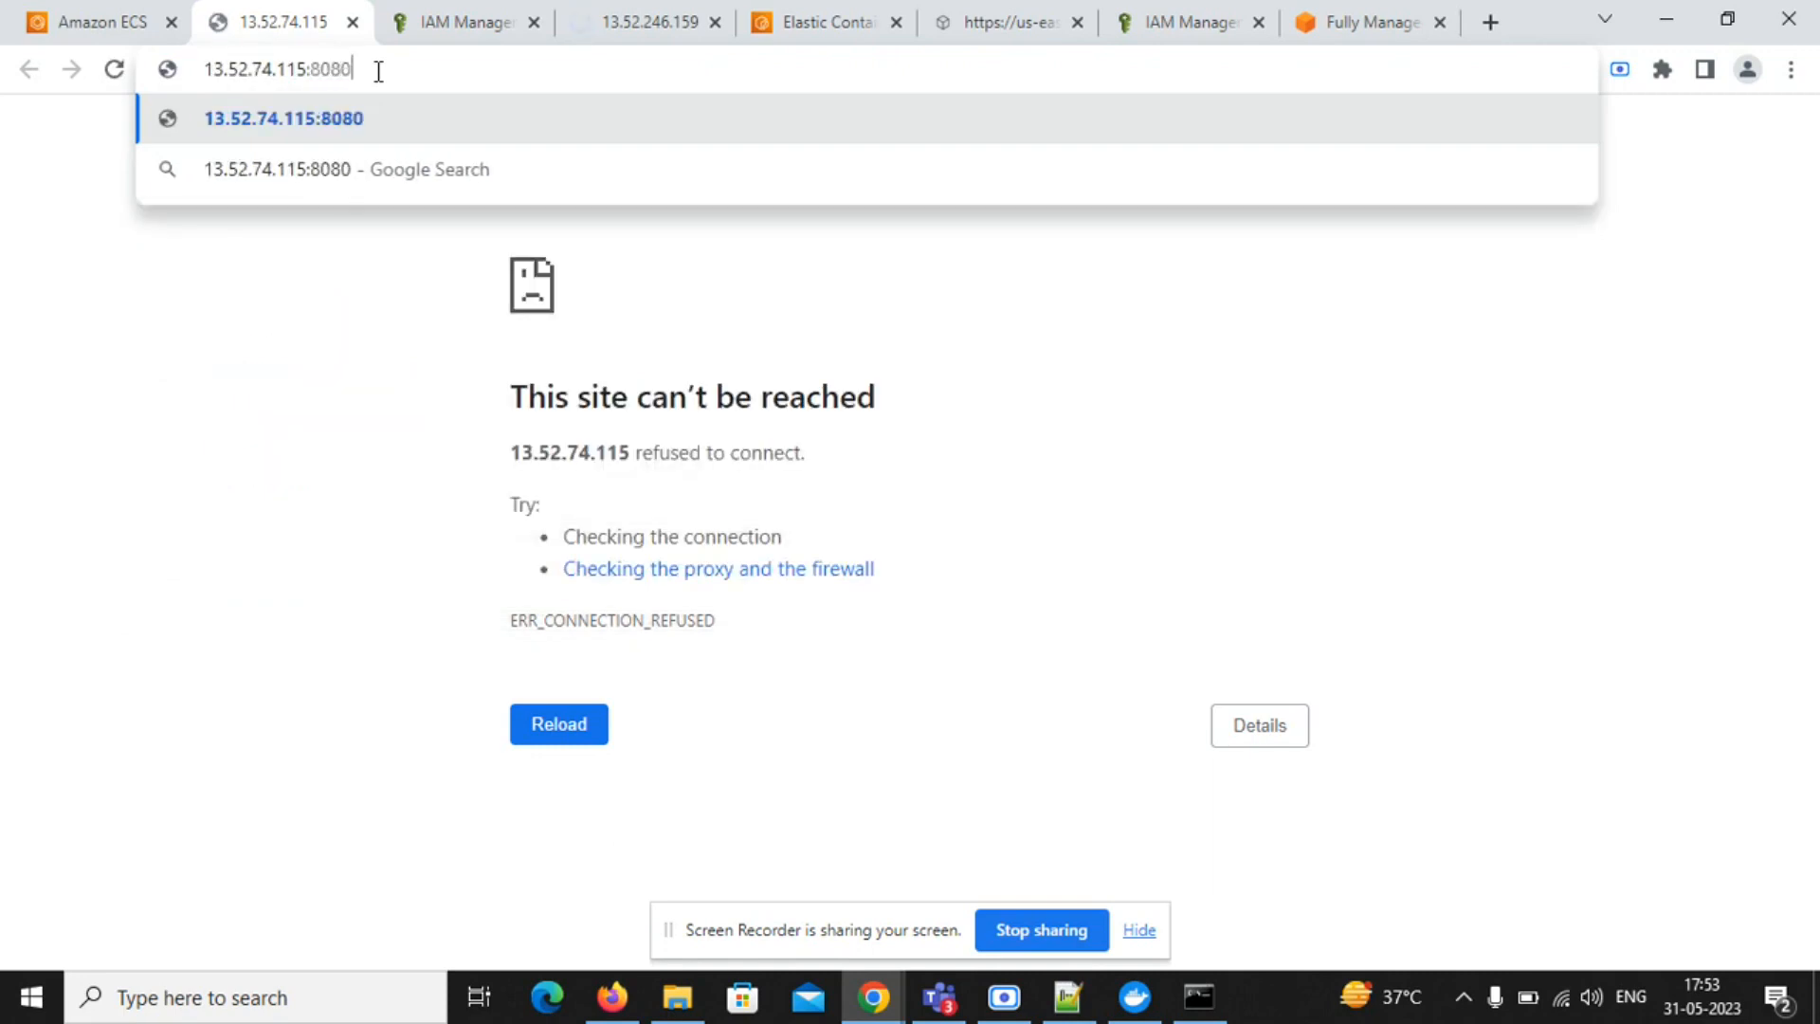
pyautogui.press('Return')
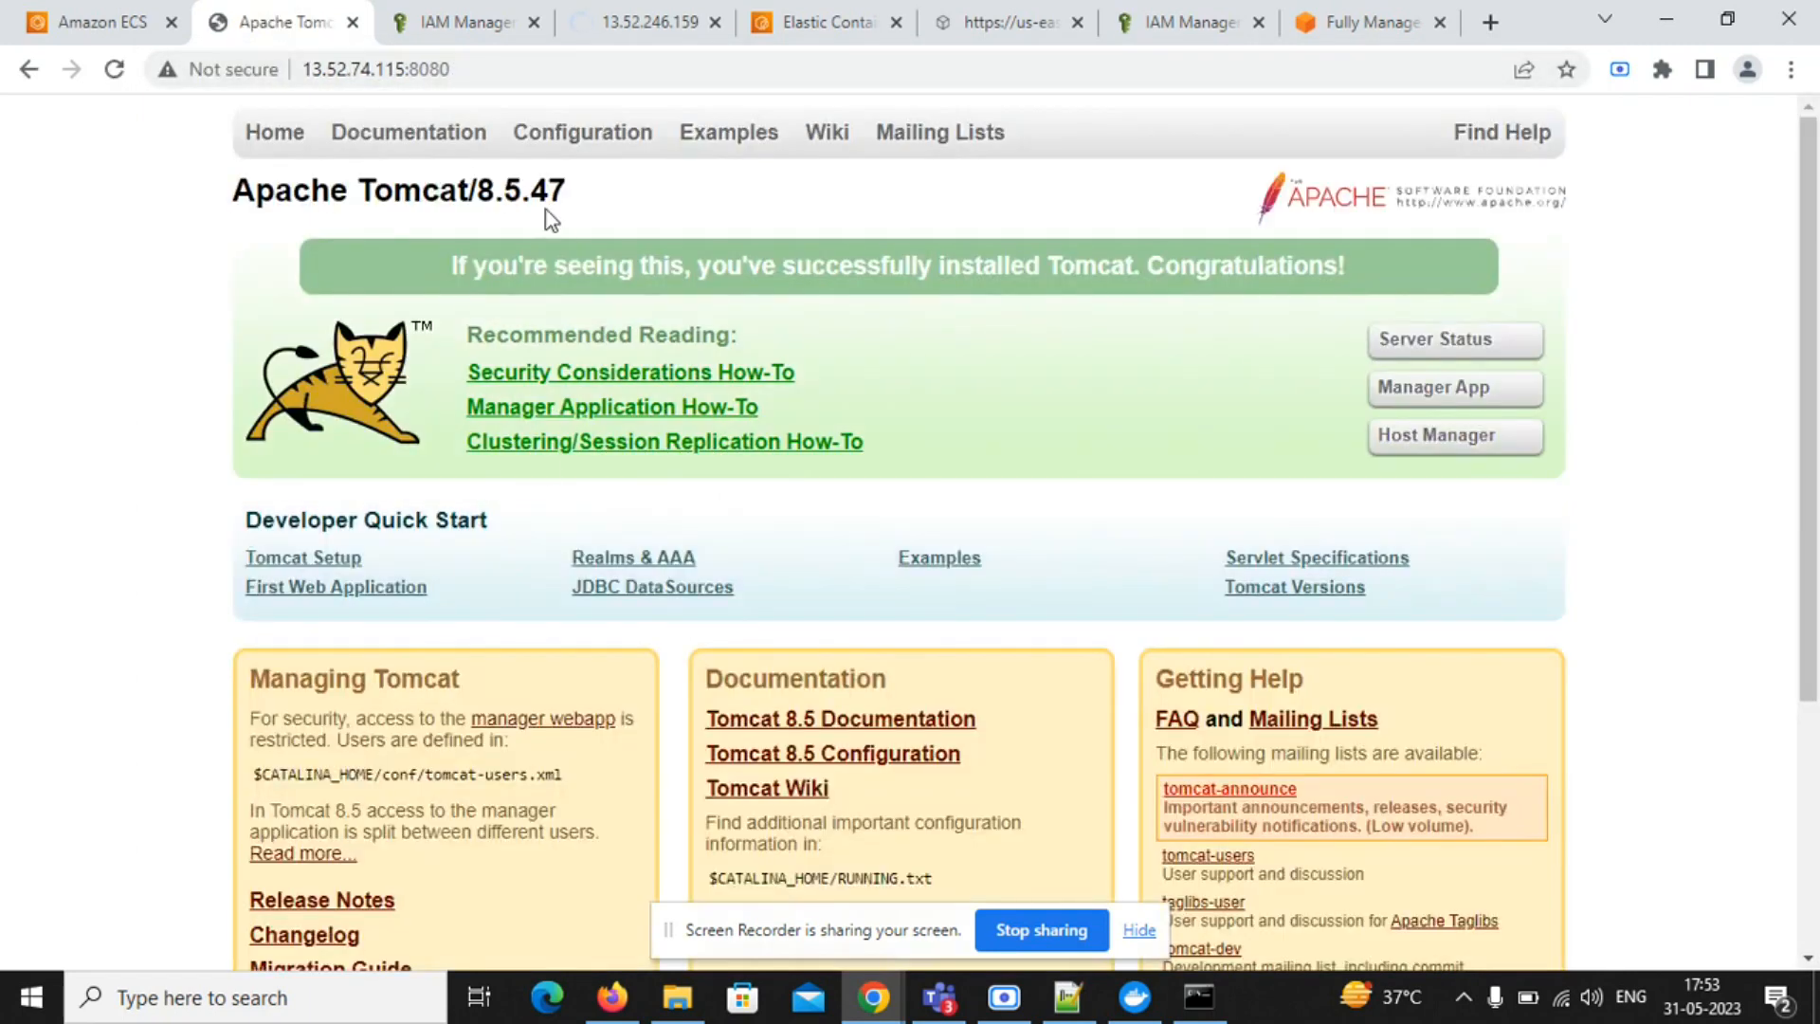
# - Load 13.52.74.115:8080/HelloWebDocker/ and highlight the text on the web application's page
pyautogui.click(409, 76)
pyautogui.hotkey('ctrl', 'v')
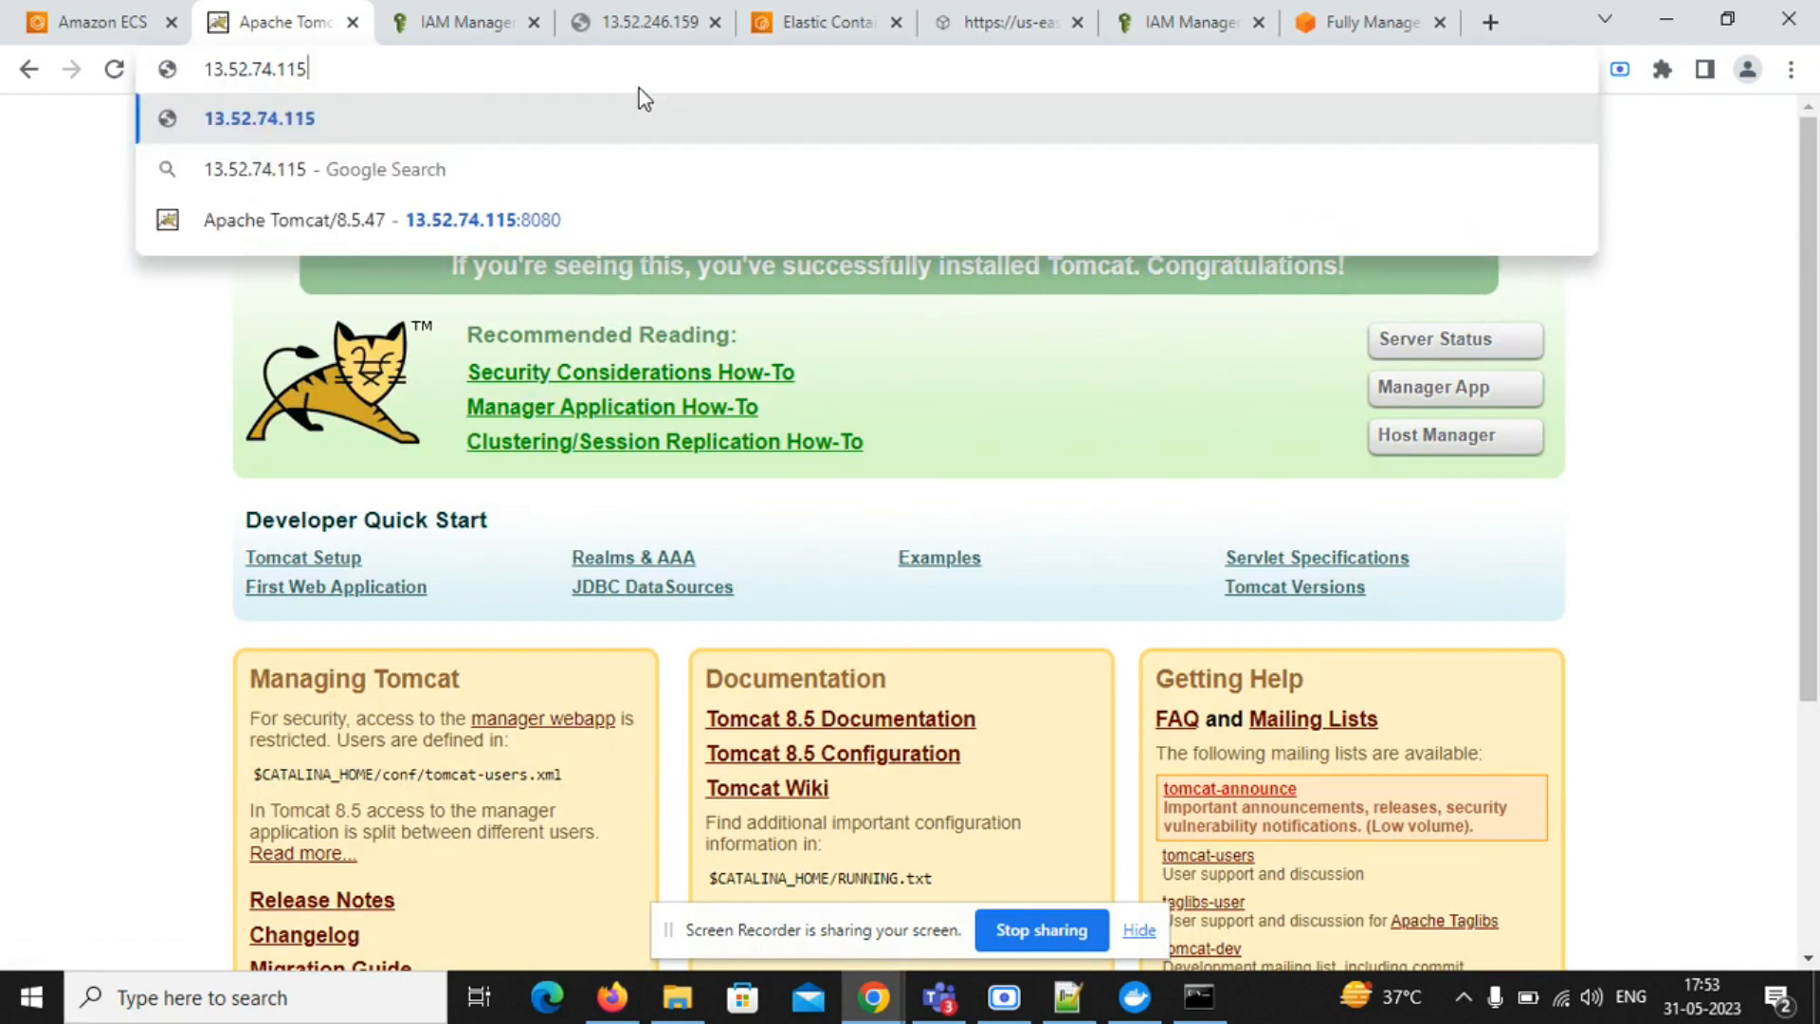
pyautogui.write(':8080/HelloWebDocker/')
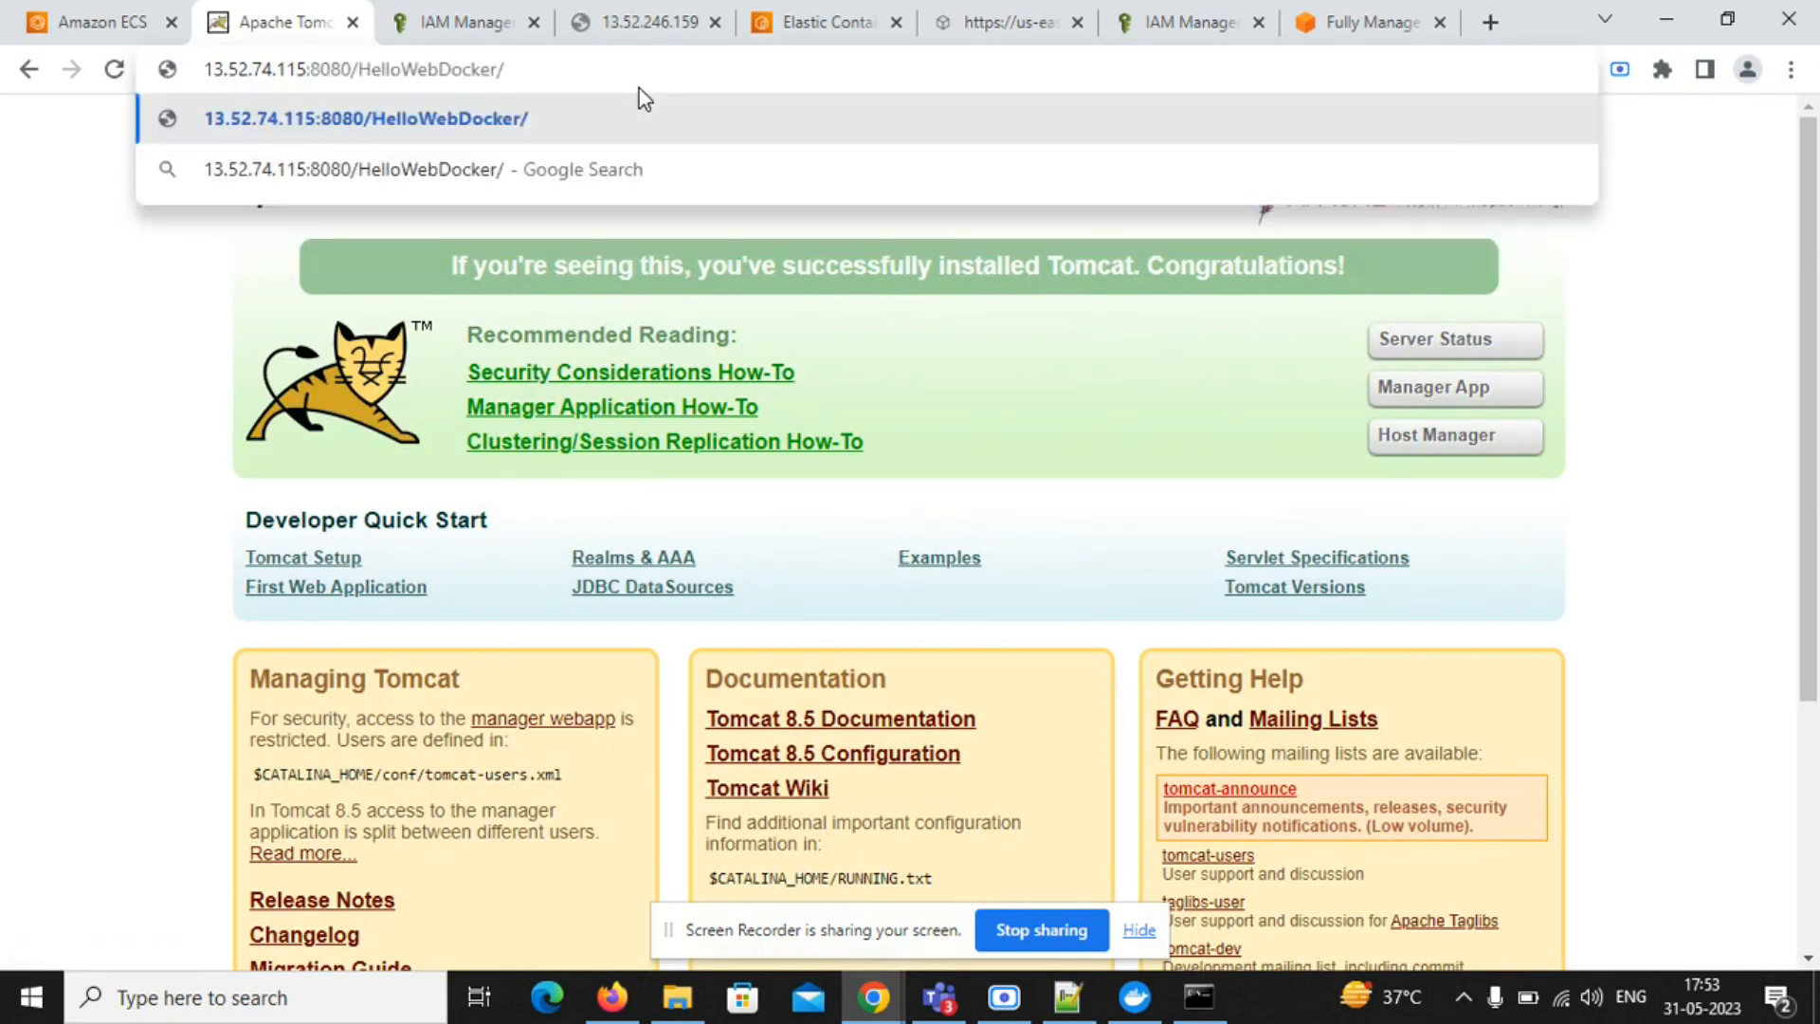
pyautogui.press('Return')
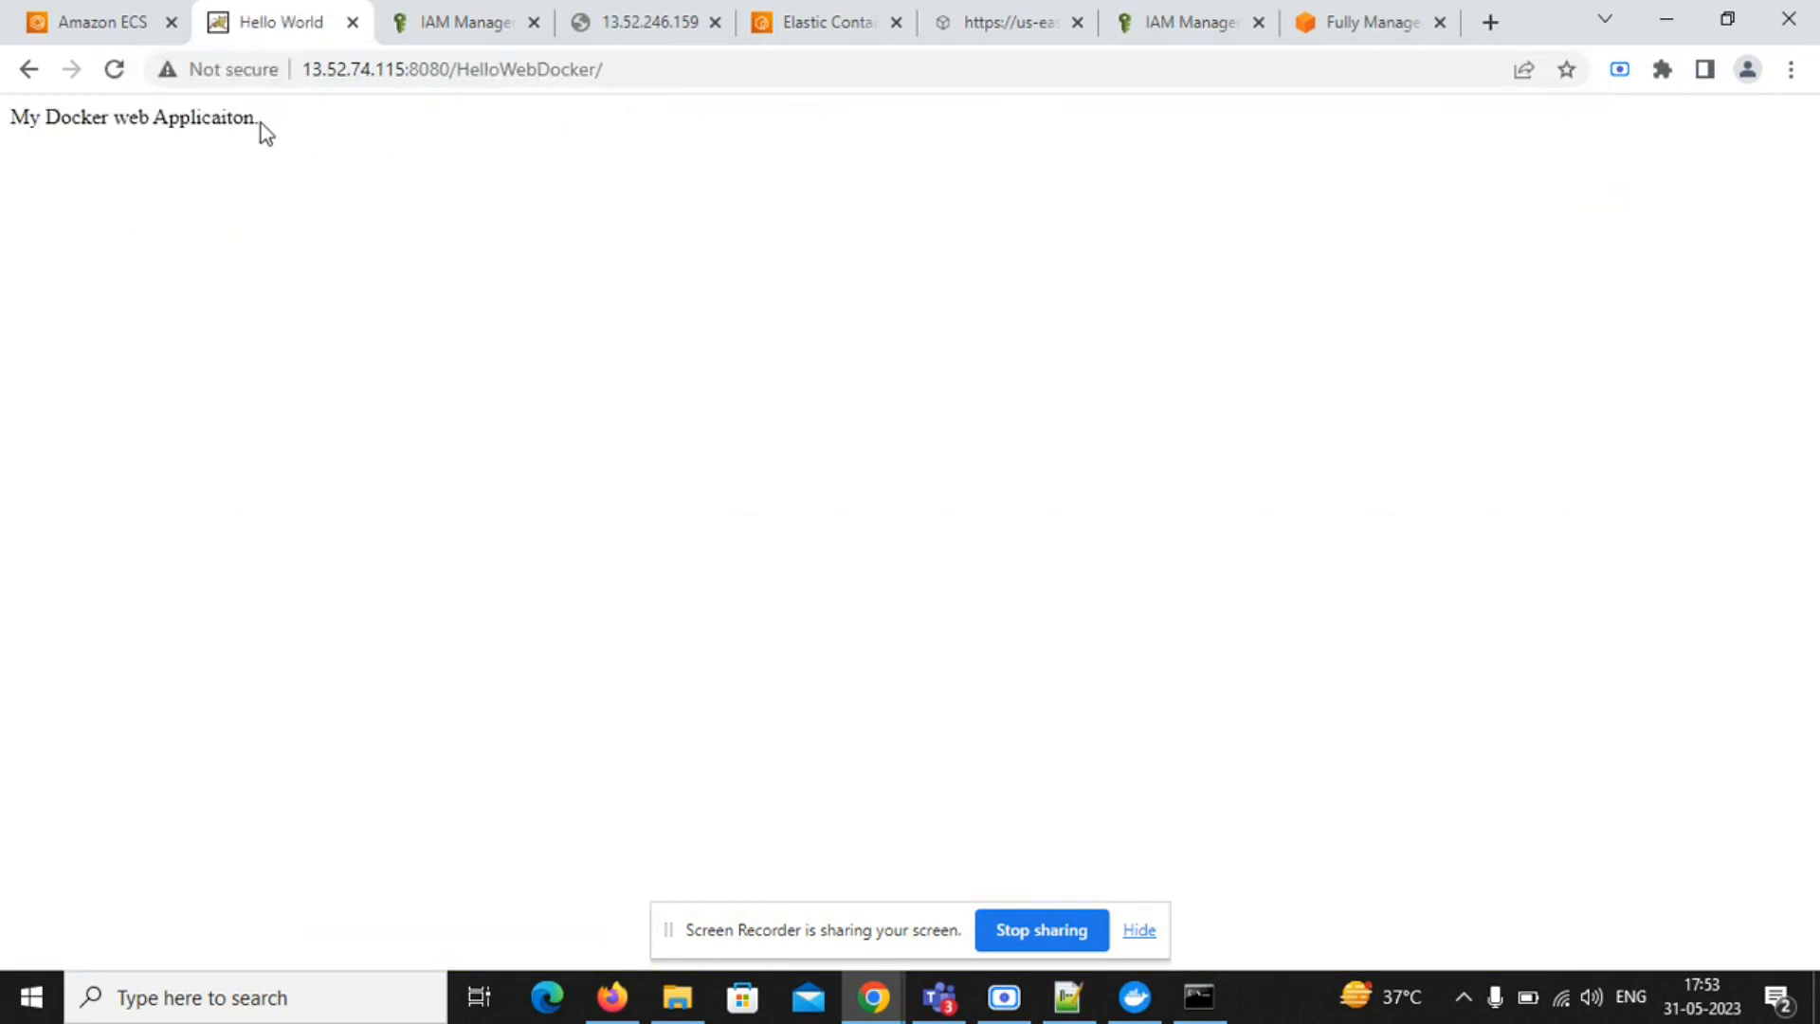
pyautogui.moveTo(260, 123); pyautogui.dragTo(35, 118)
# - Return to the Amazon ECS task page and review the java-image container and the task overview
pyautogui.click(61, 14)
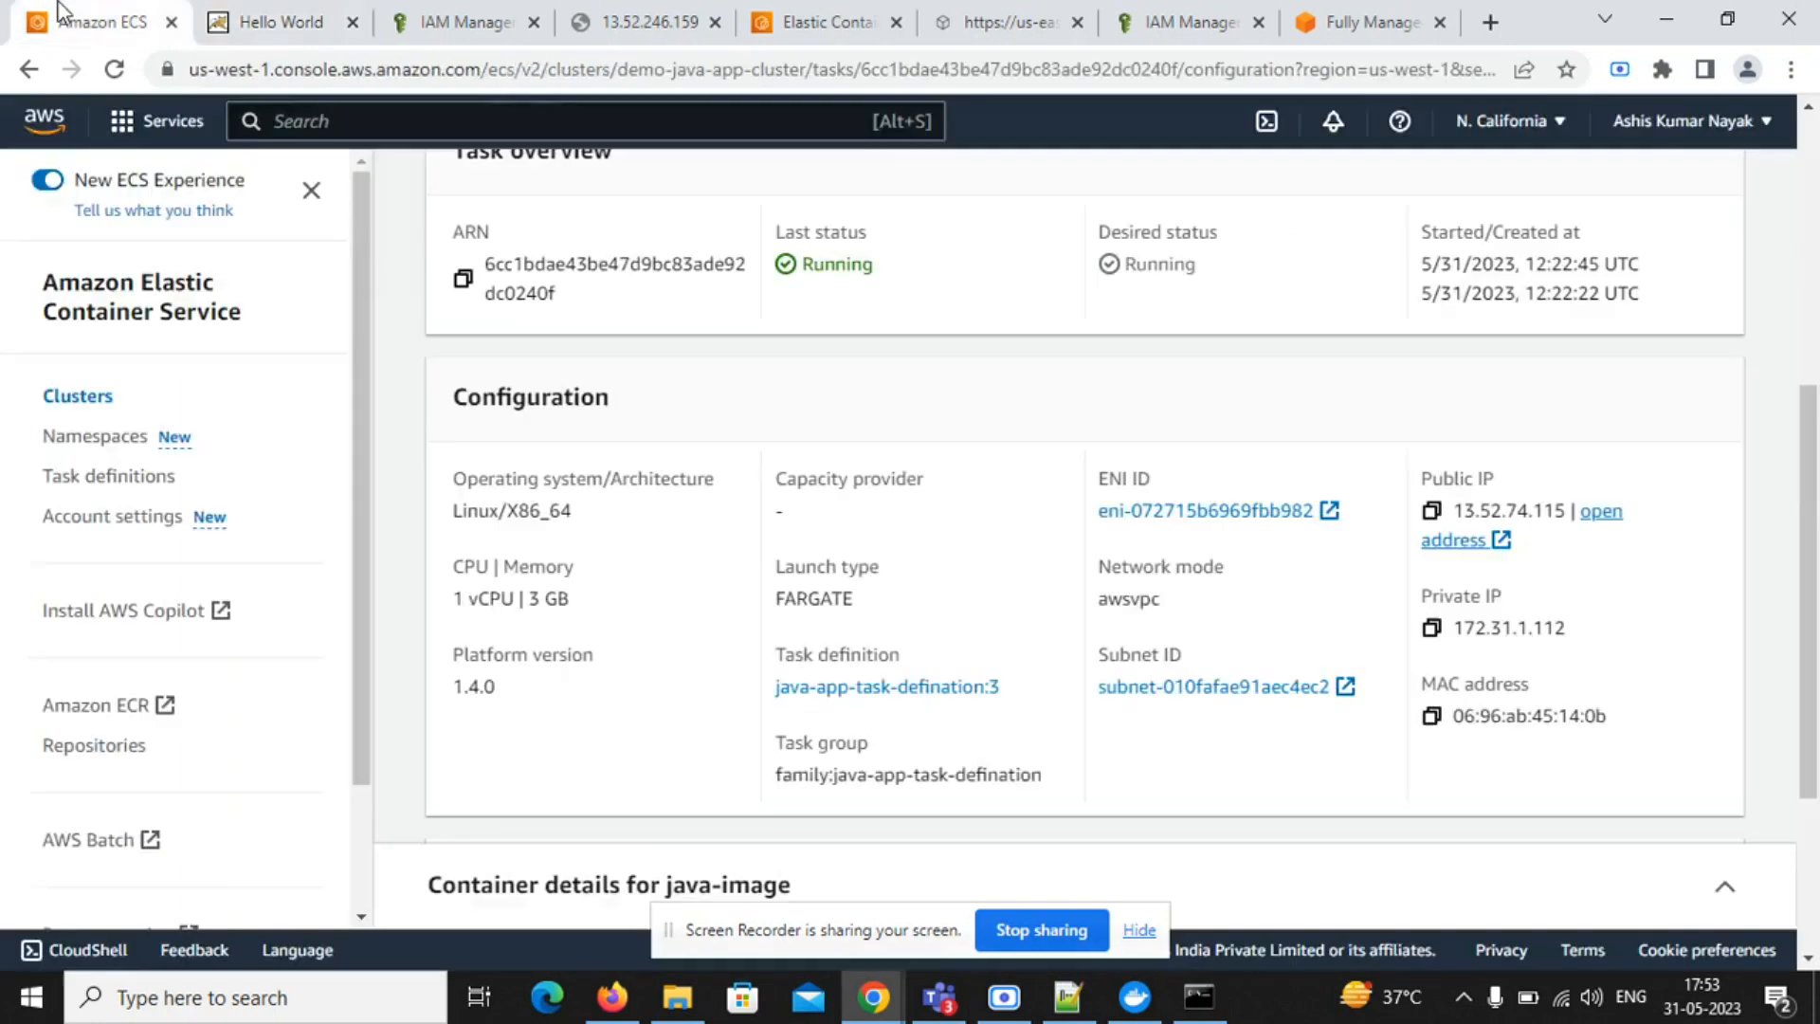
pyautogui.moveTo(1814, 590); pyautogui.dragTo(1817, 795)
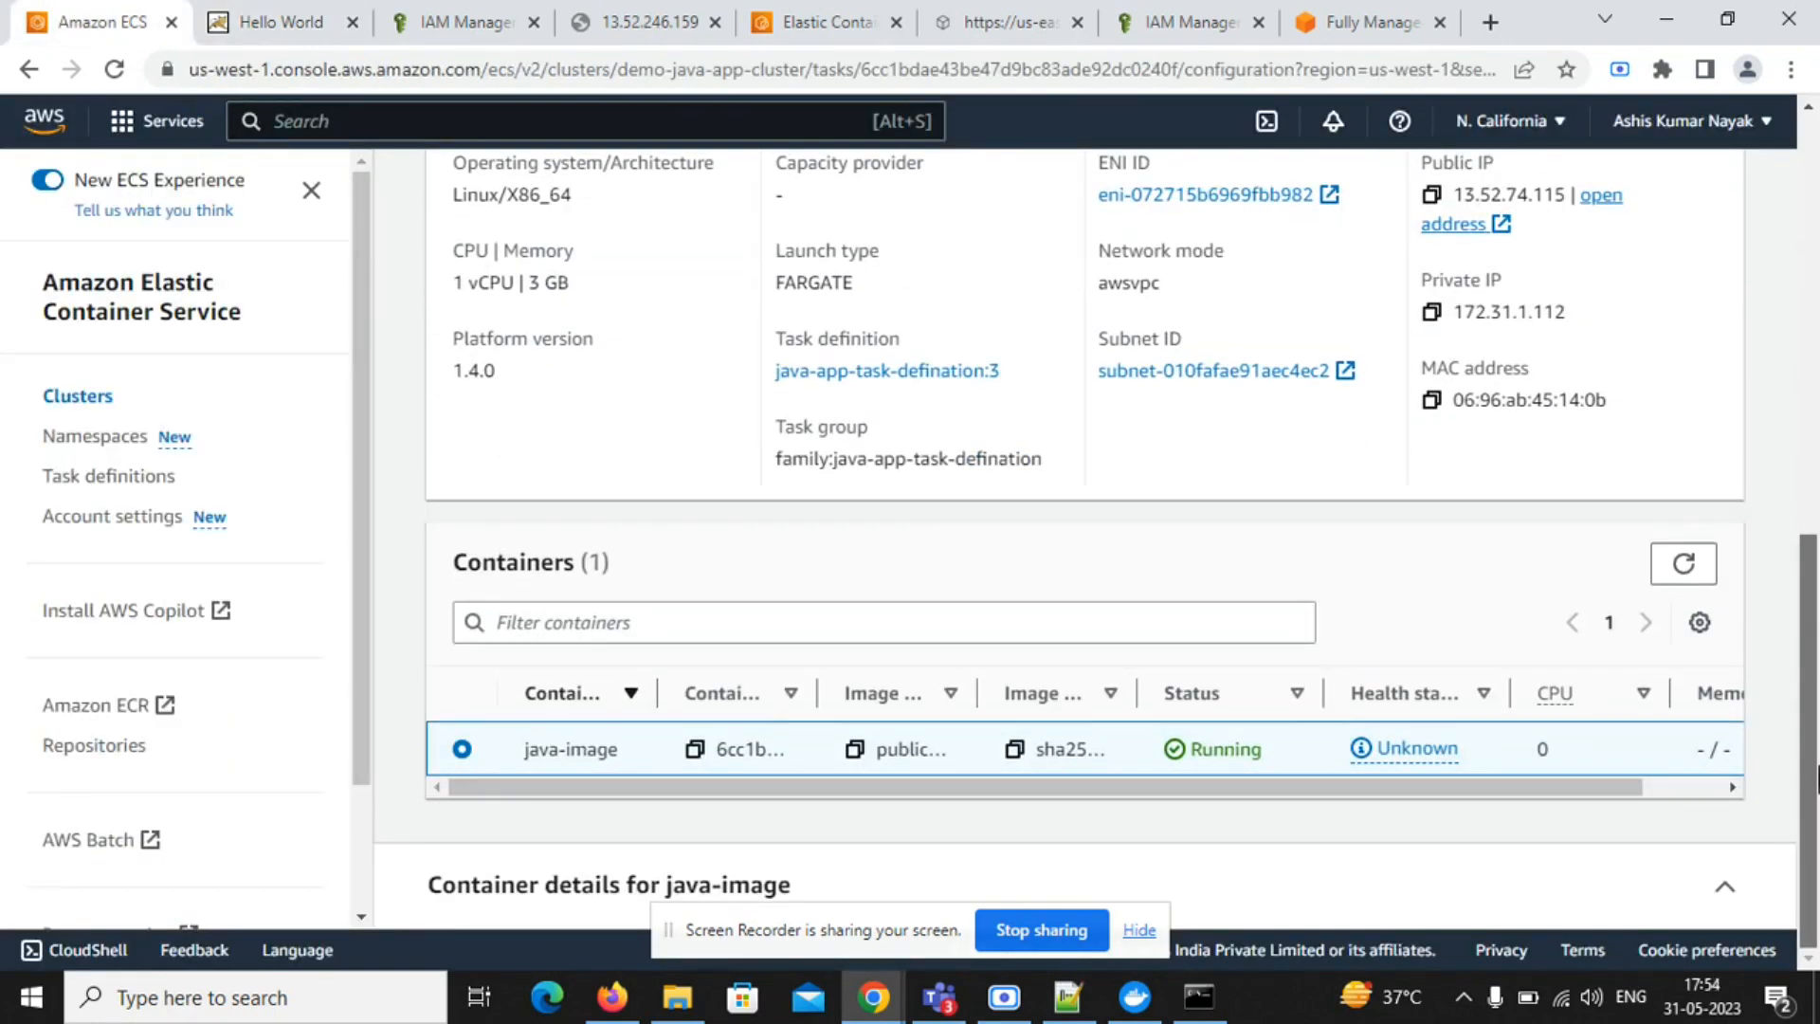
pyautogui.moveTo(1805, 668); pyautogui.dragTo(1801, 343)
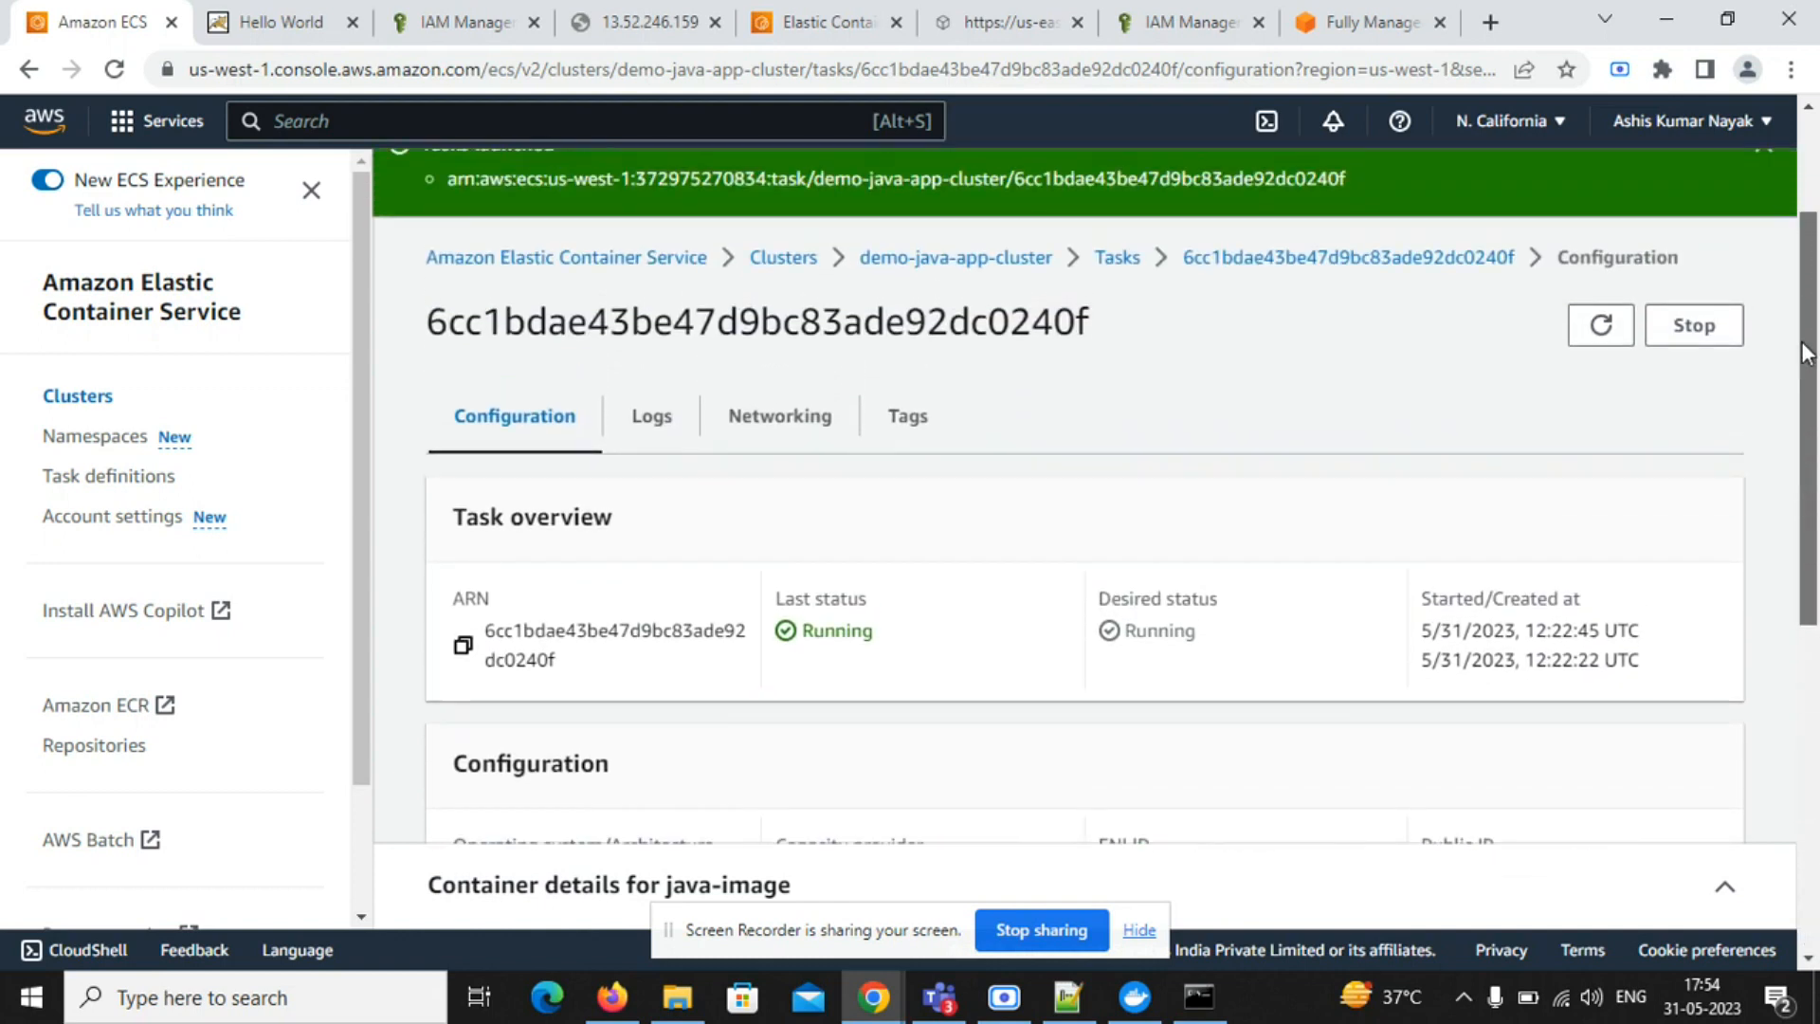
# - Stop the running java-image task in demo-java-app-cluster, entering Stop as the confirmation text
pyautogui.click(1726, 333)
pyautogui.click(711, 590)
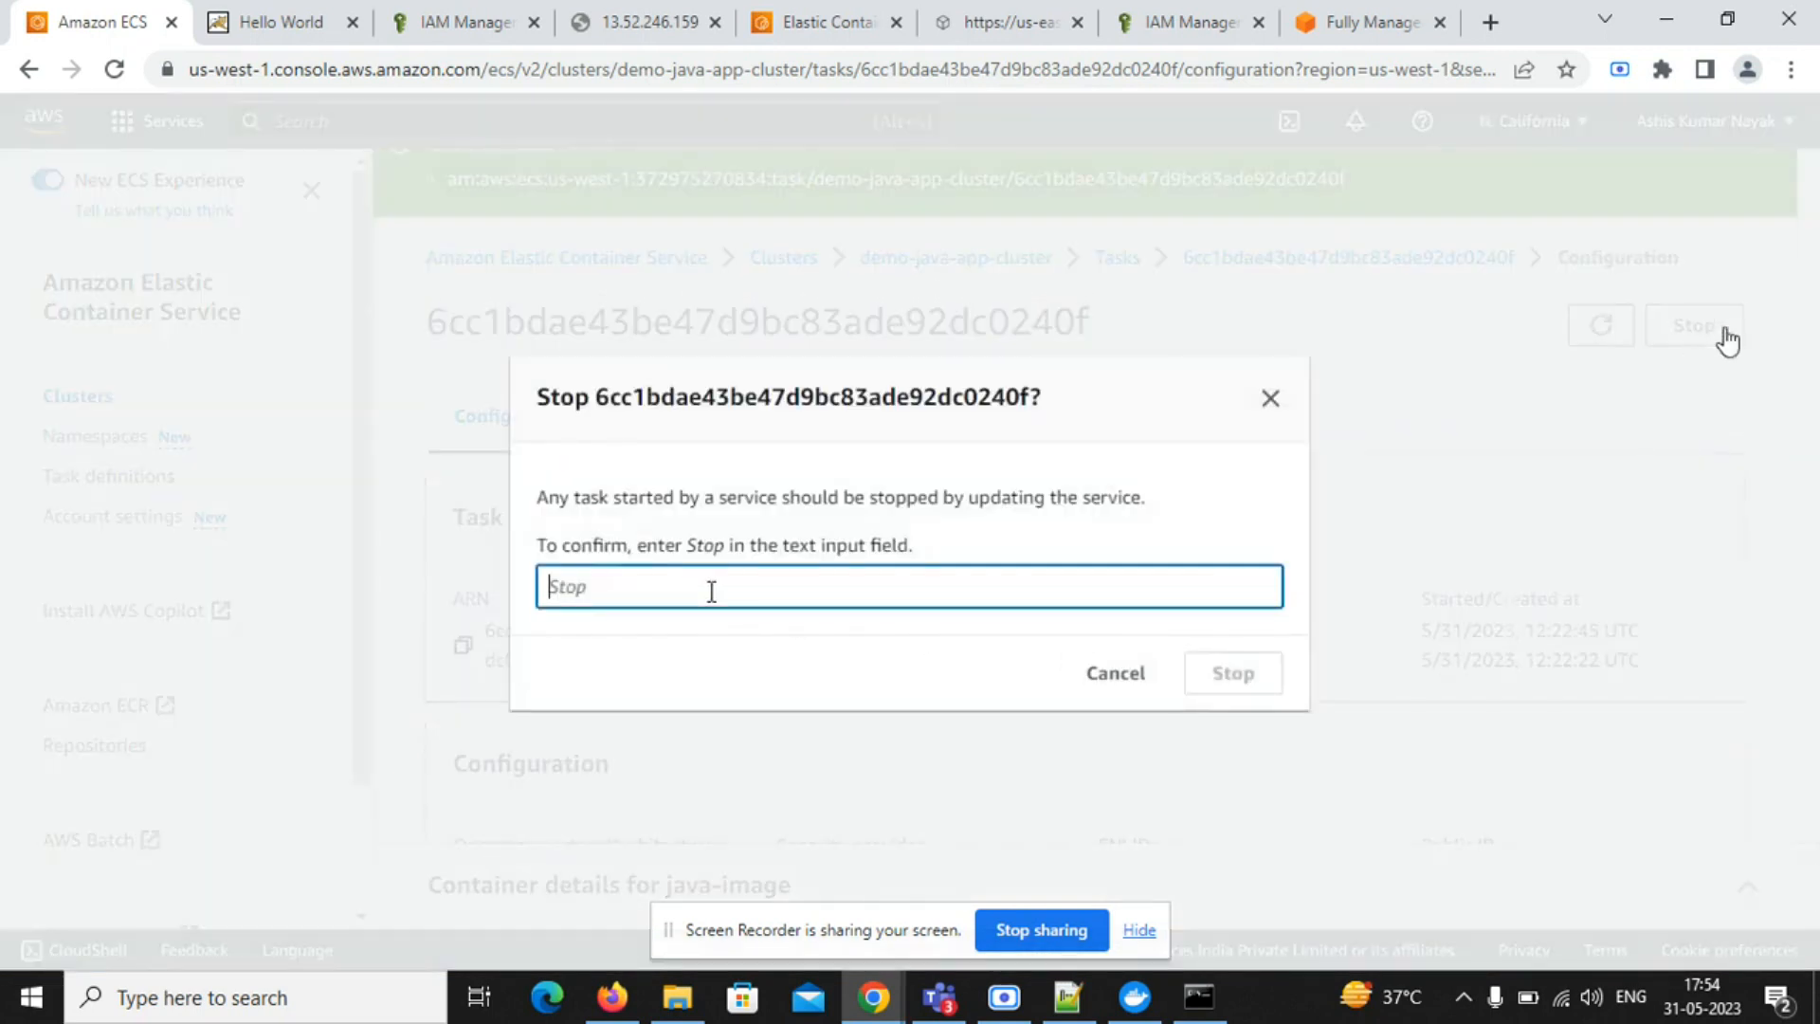
pyautogui.write('Stop')
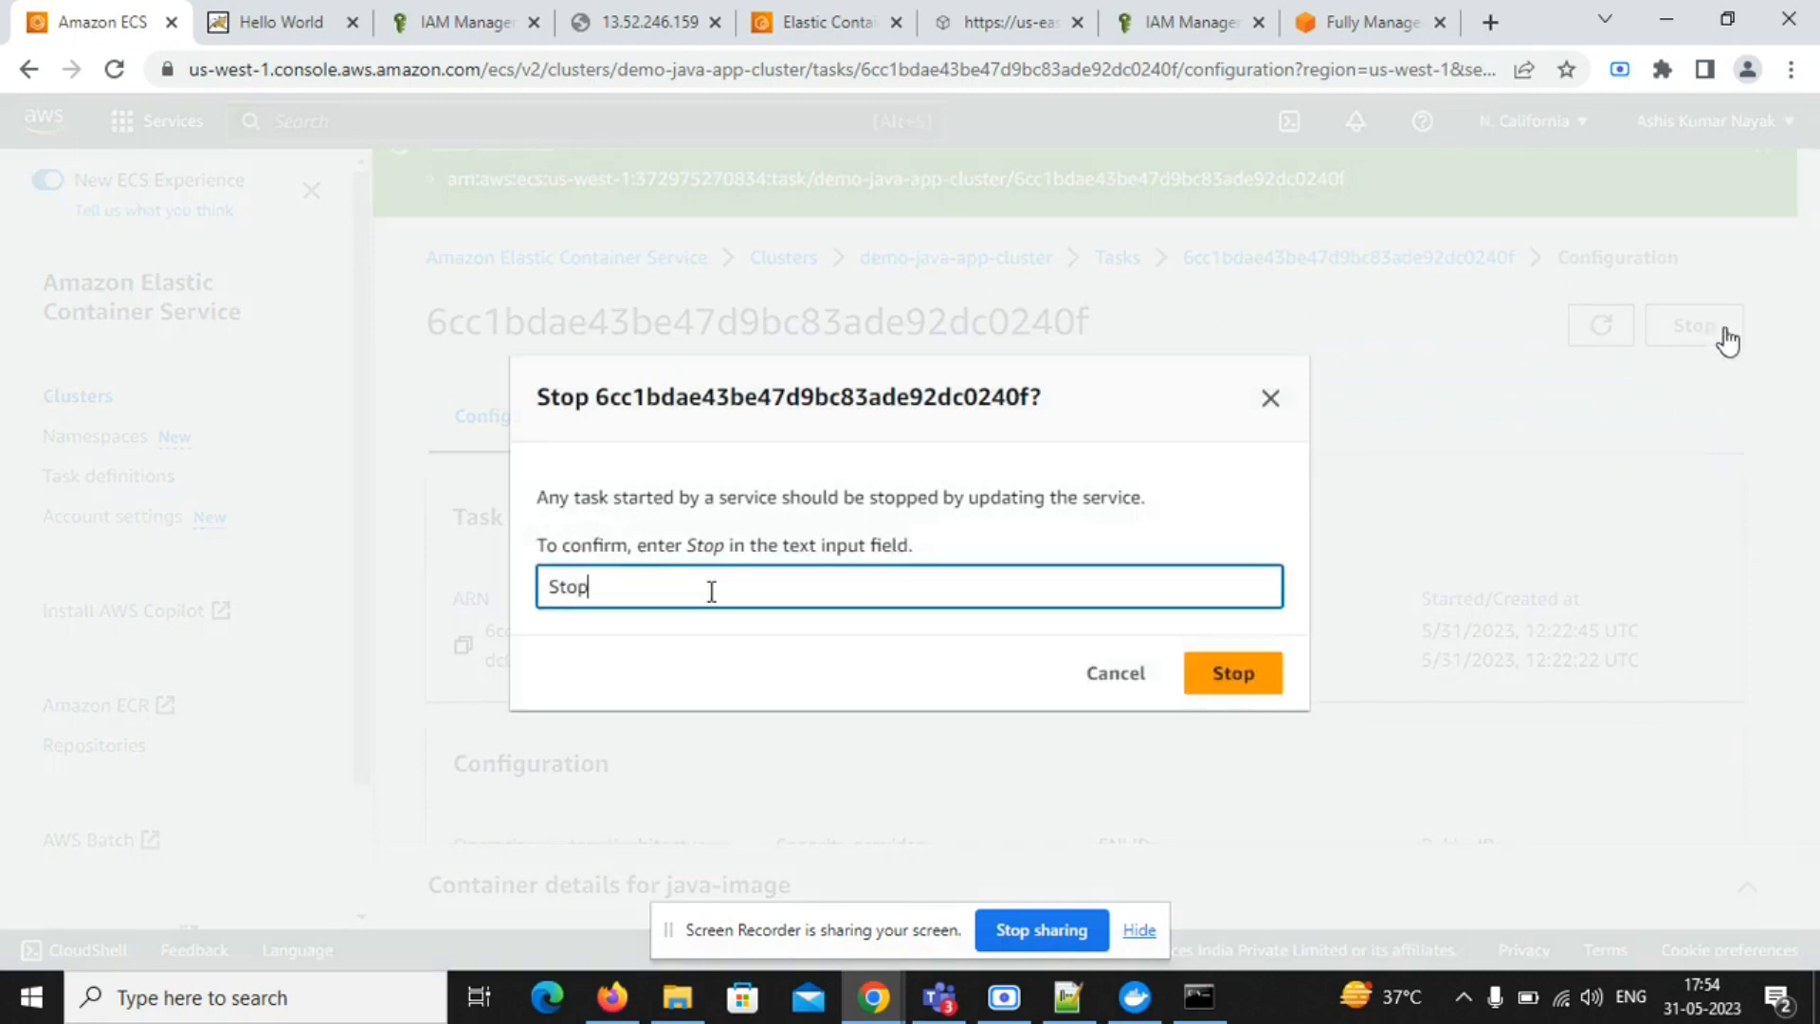
pyautogui.click(1259, 690)
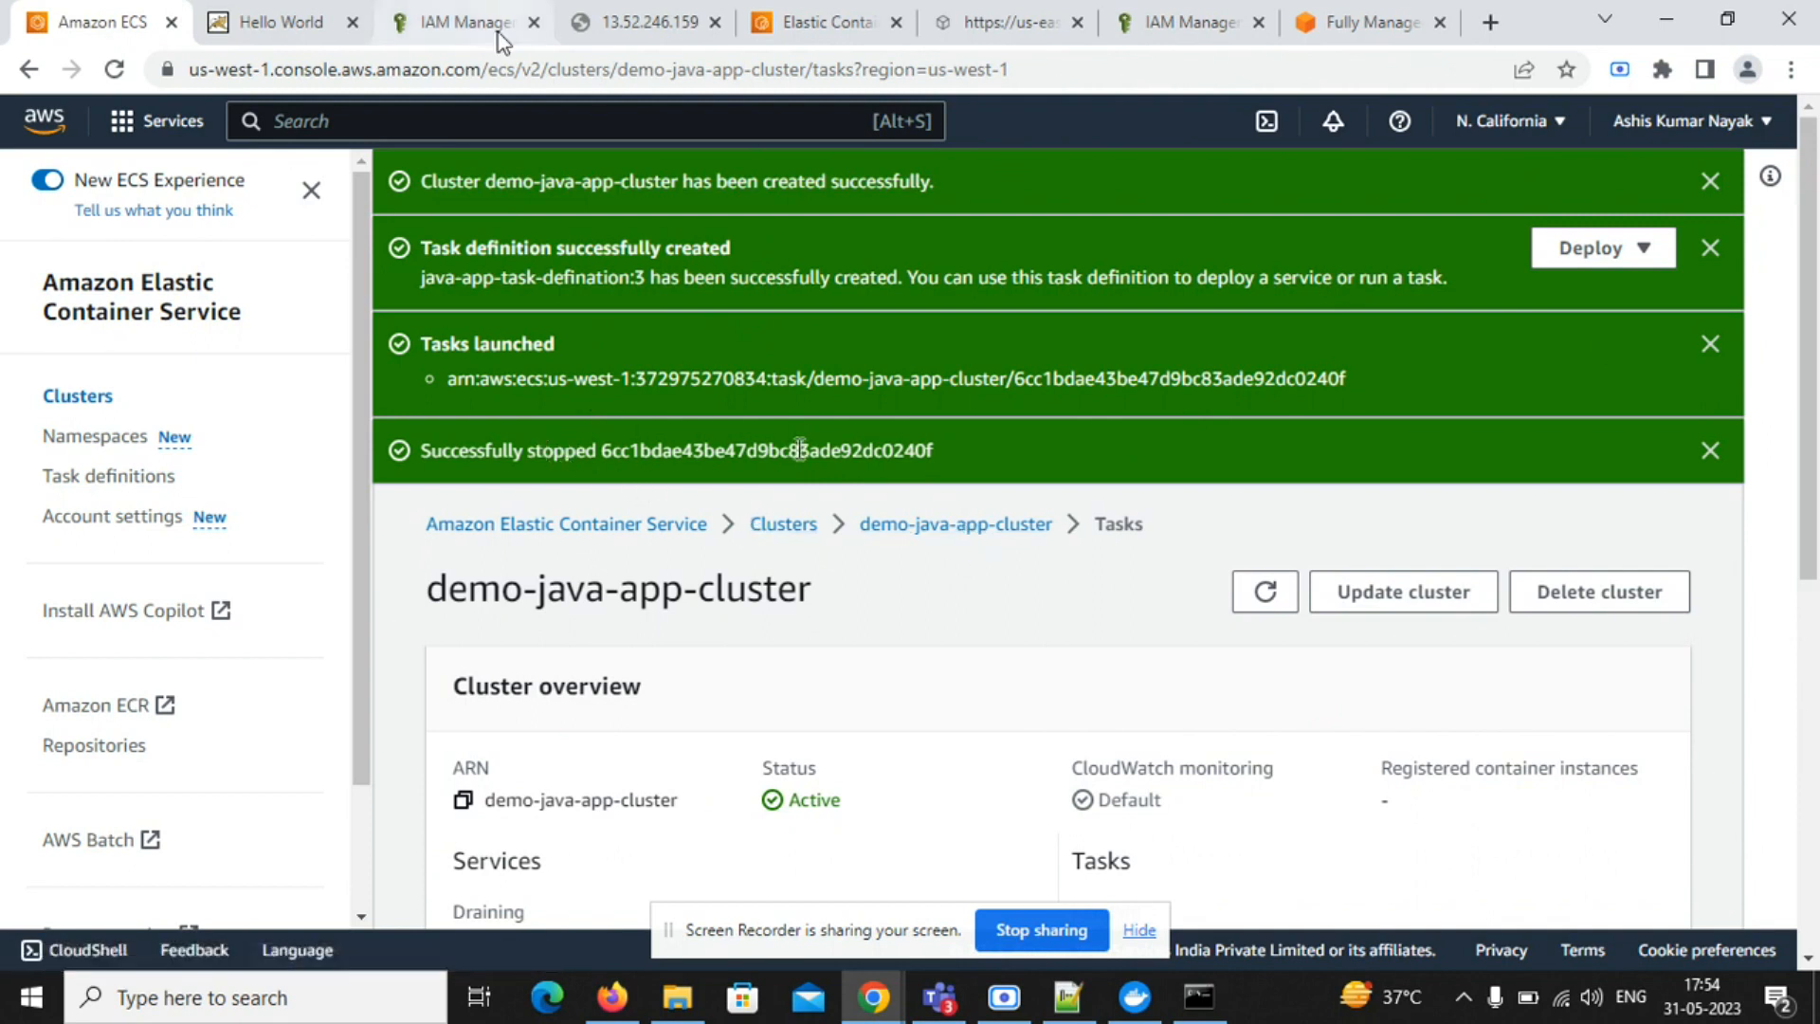
# - Reload 13.52.74.115:8080/HelloWebDocker/ in the Hello World tab to test the web application after stopping its task
pyautogui.click(322, 21)
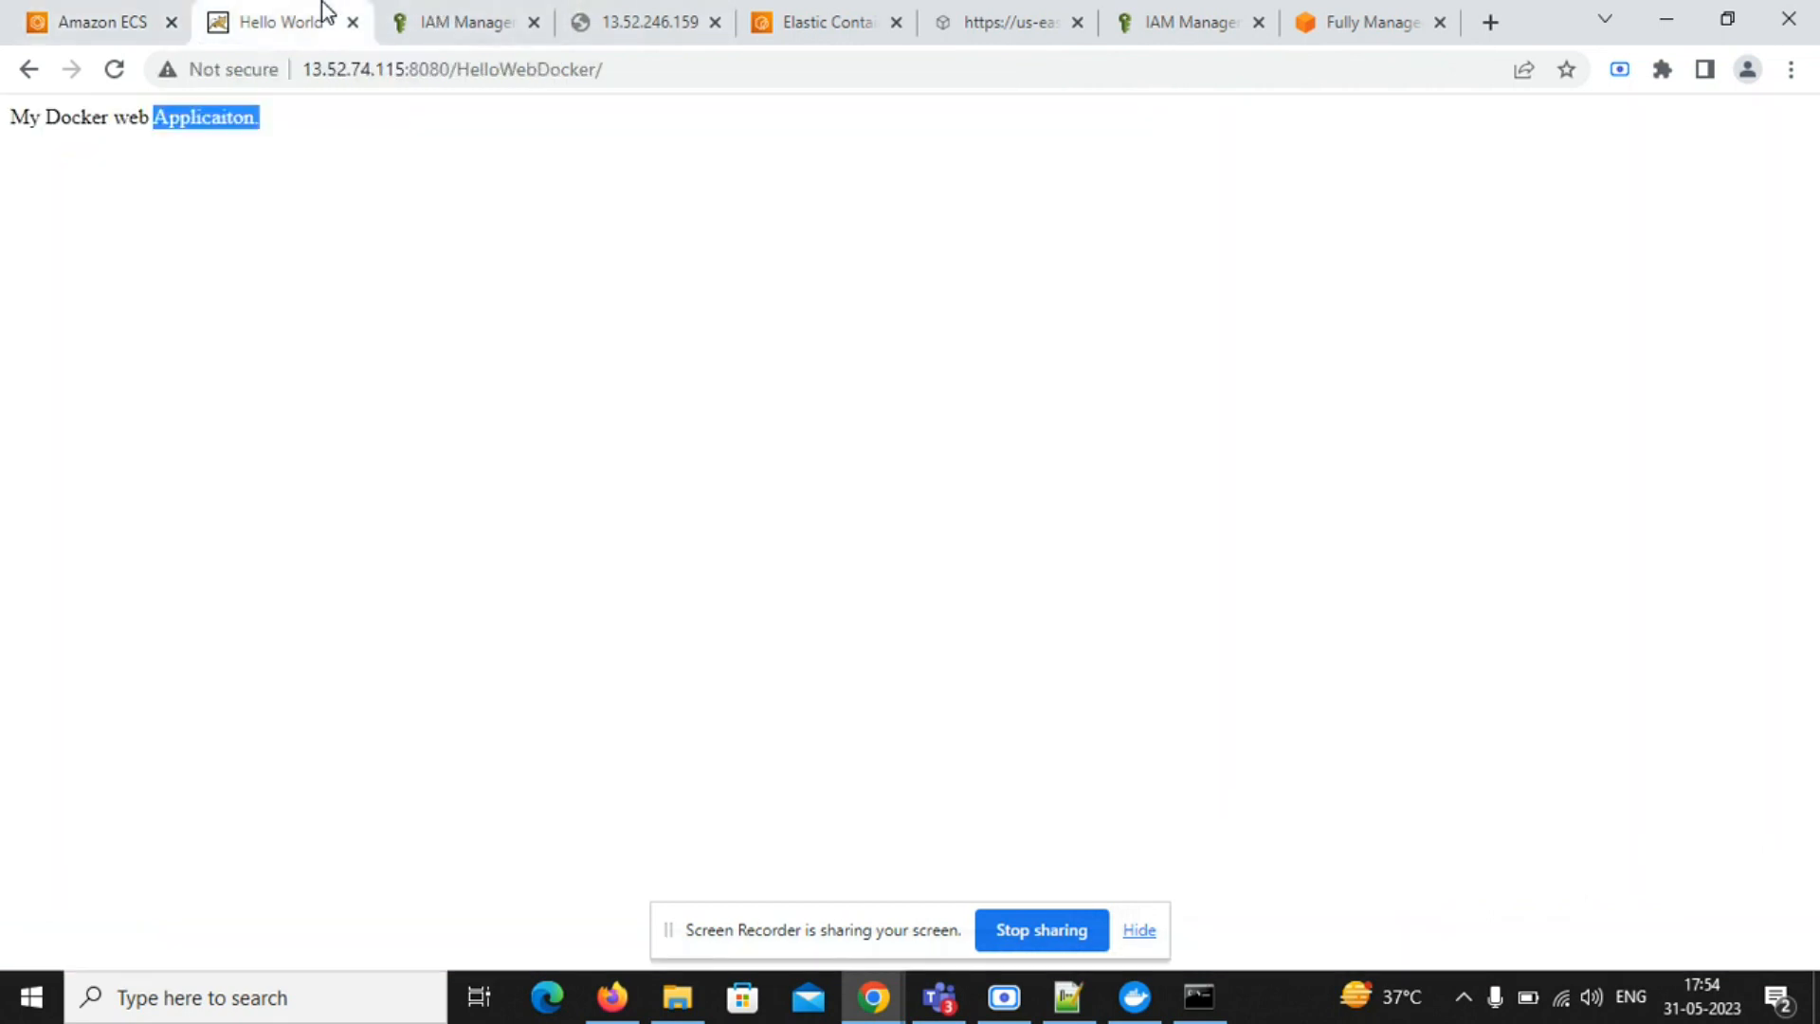
pyautogui.click(114, 69)
pyautogui.click(619, 69)
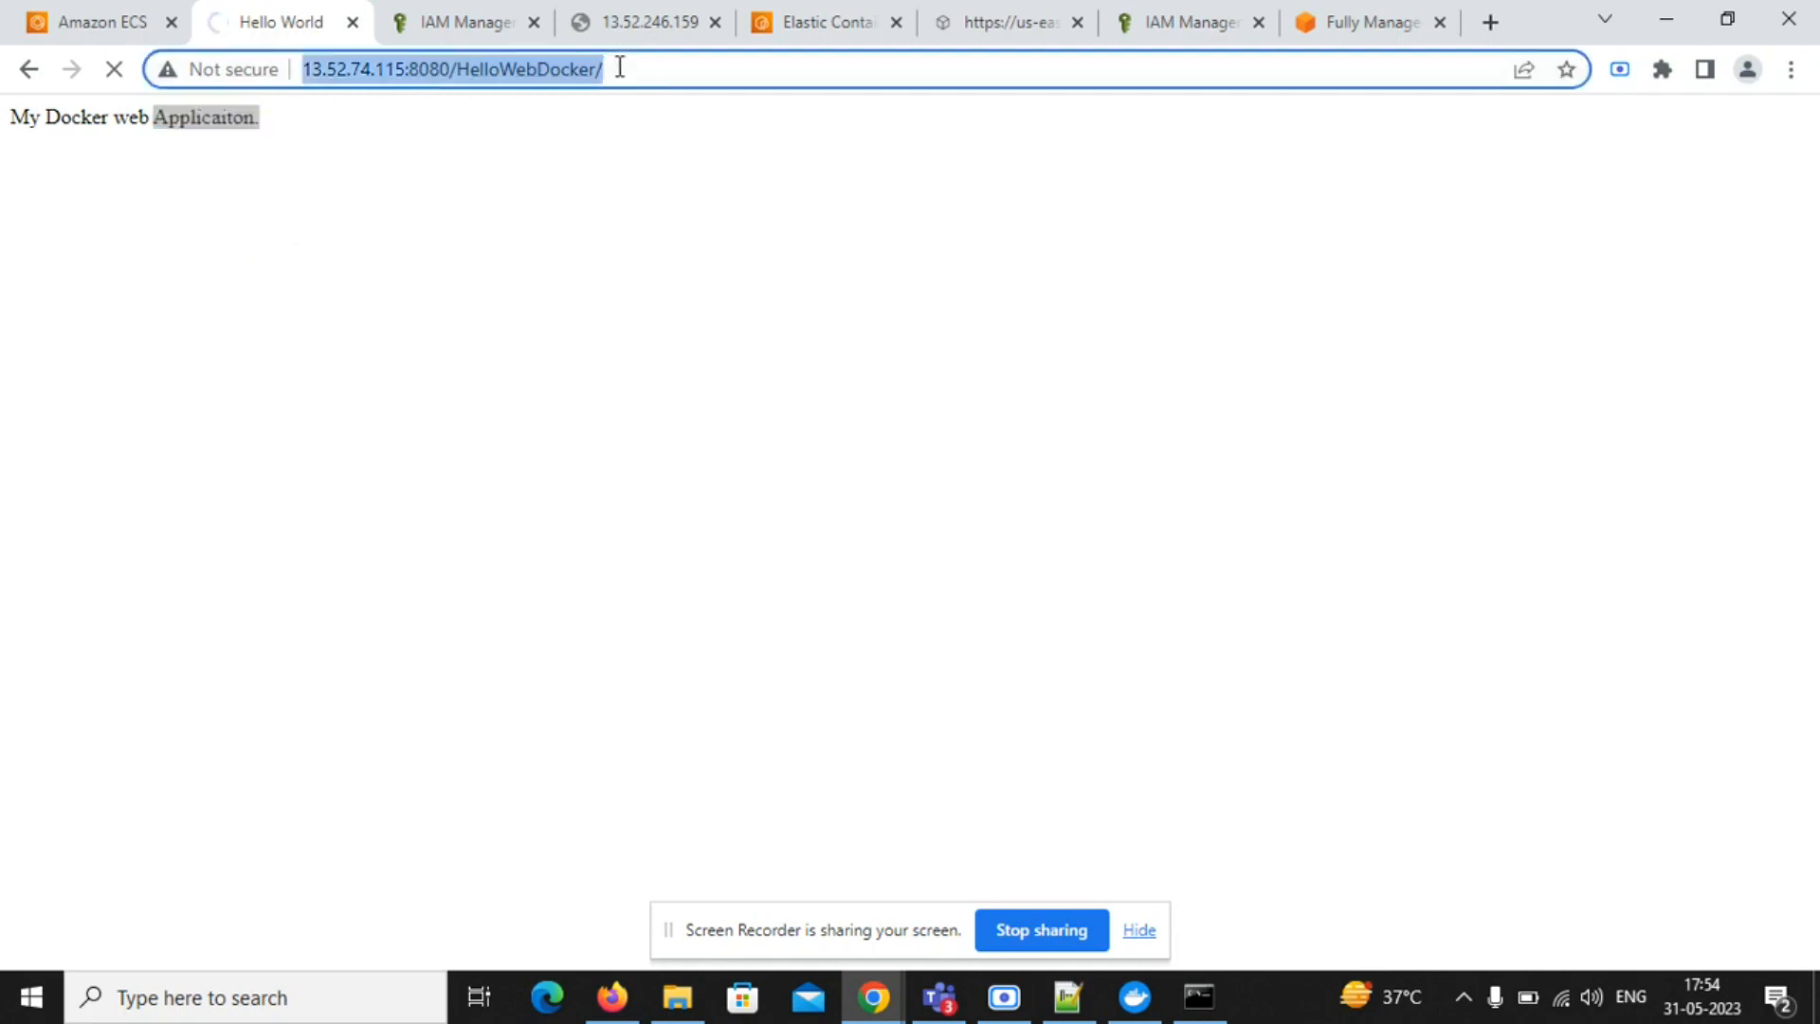
pyautogui.press('Return')
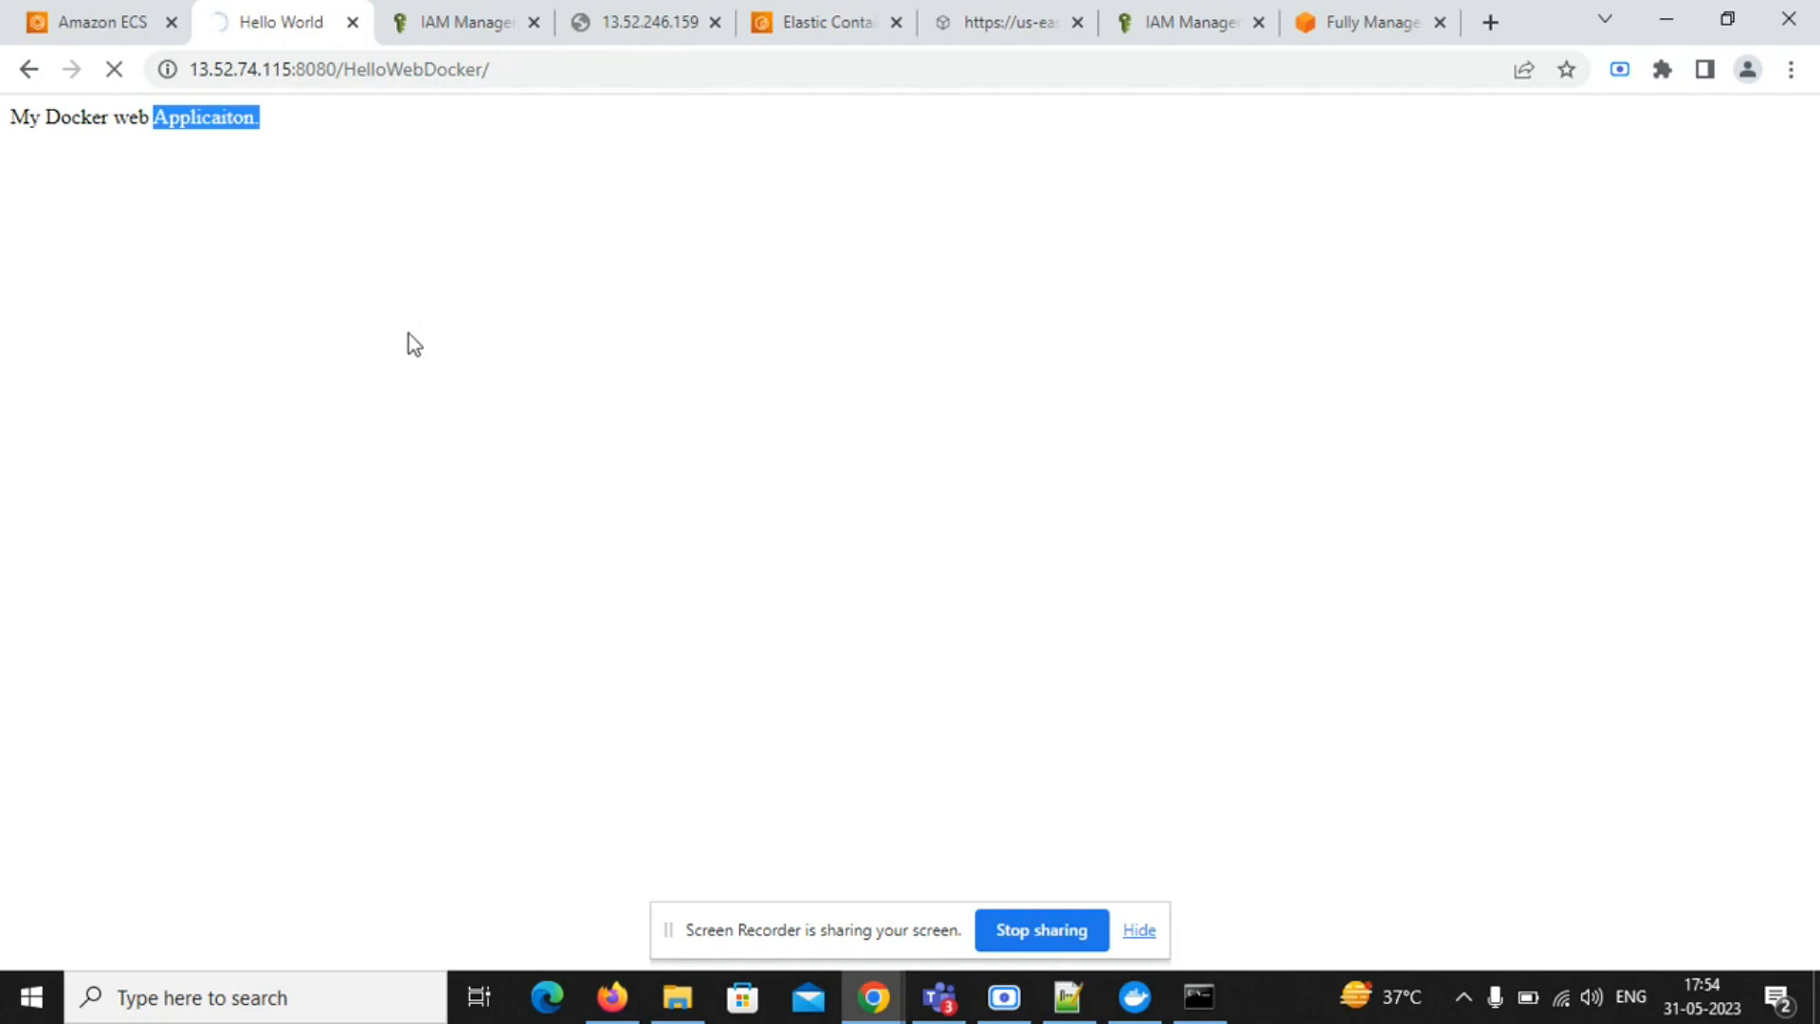
# - Switch between the web application and Amazon ECS tabs, ending on the demo-java-app-cluster page
pyautogui.click(112, 13)
pyautogui.click(229, 5)
pyautogui.click(102, 21)
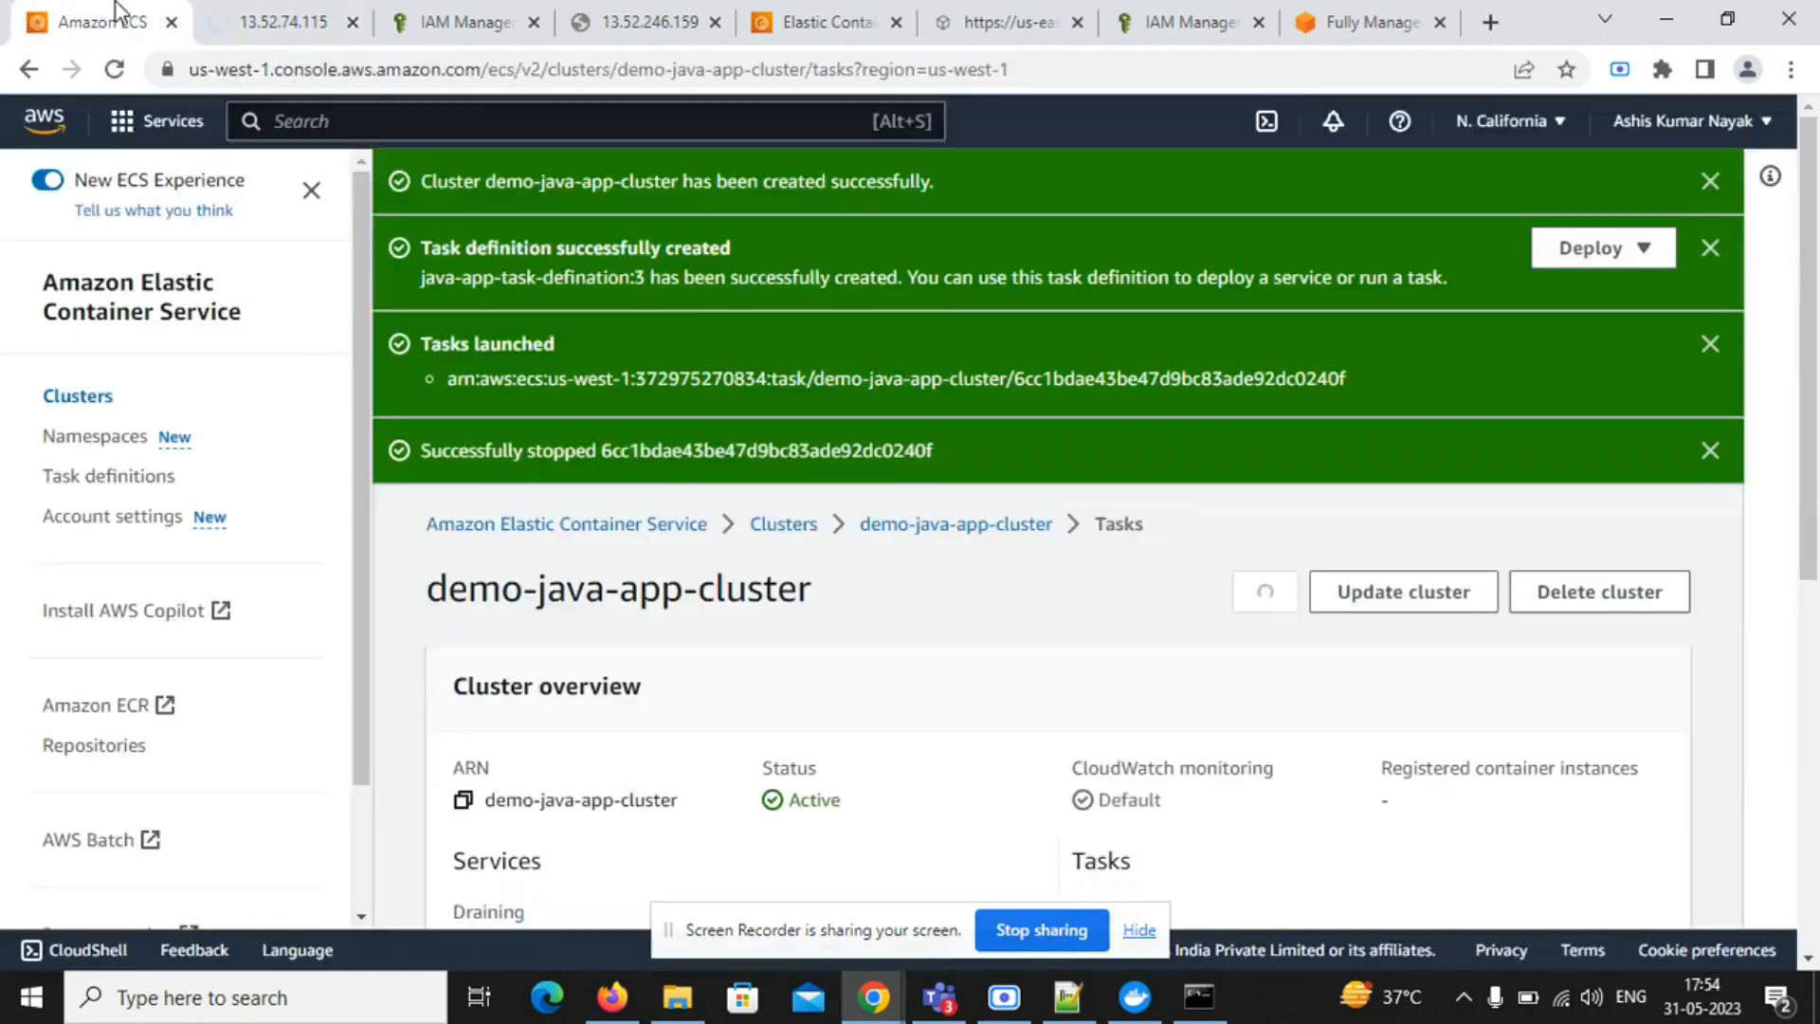